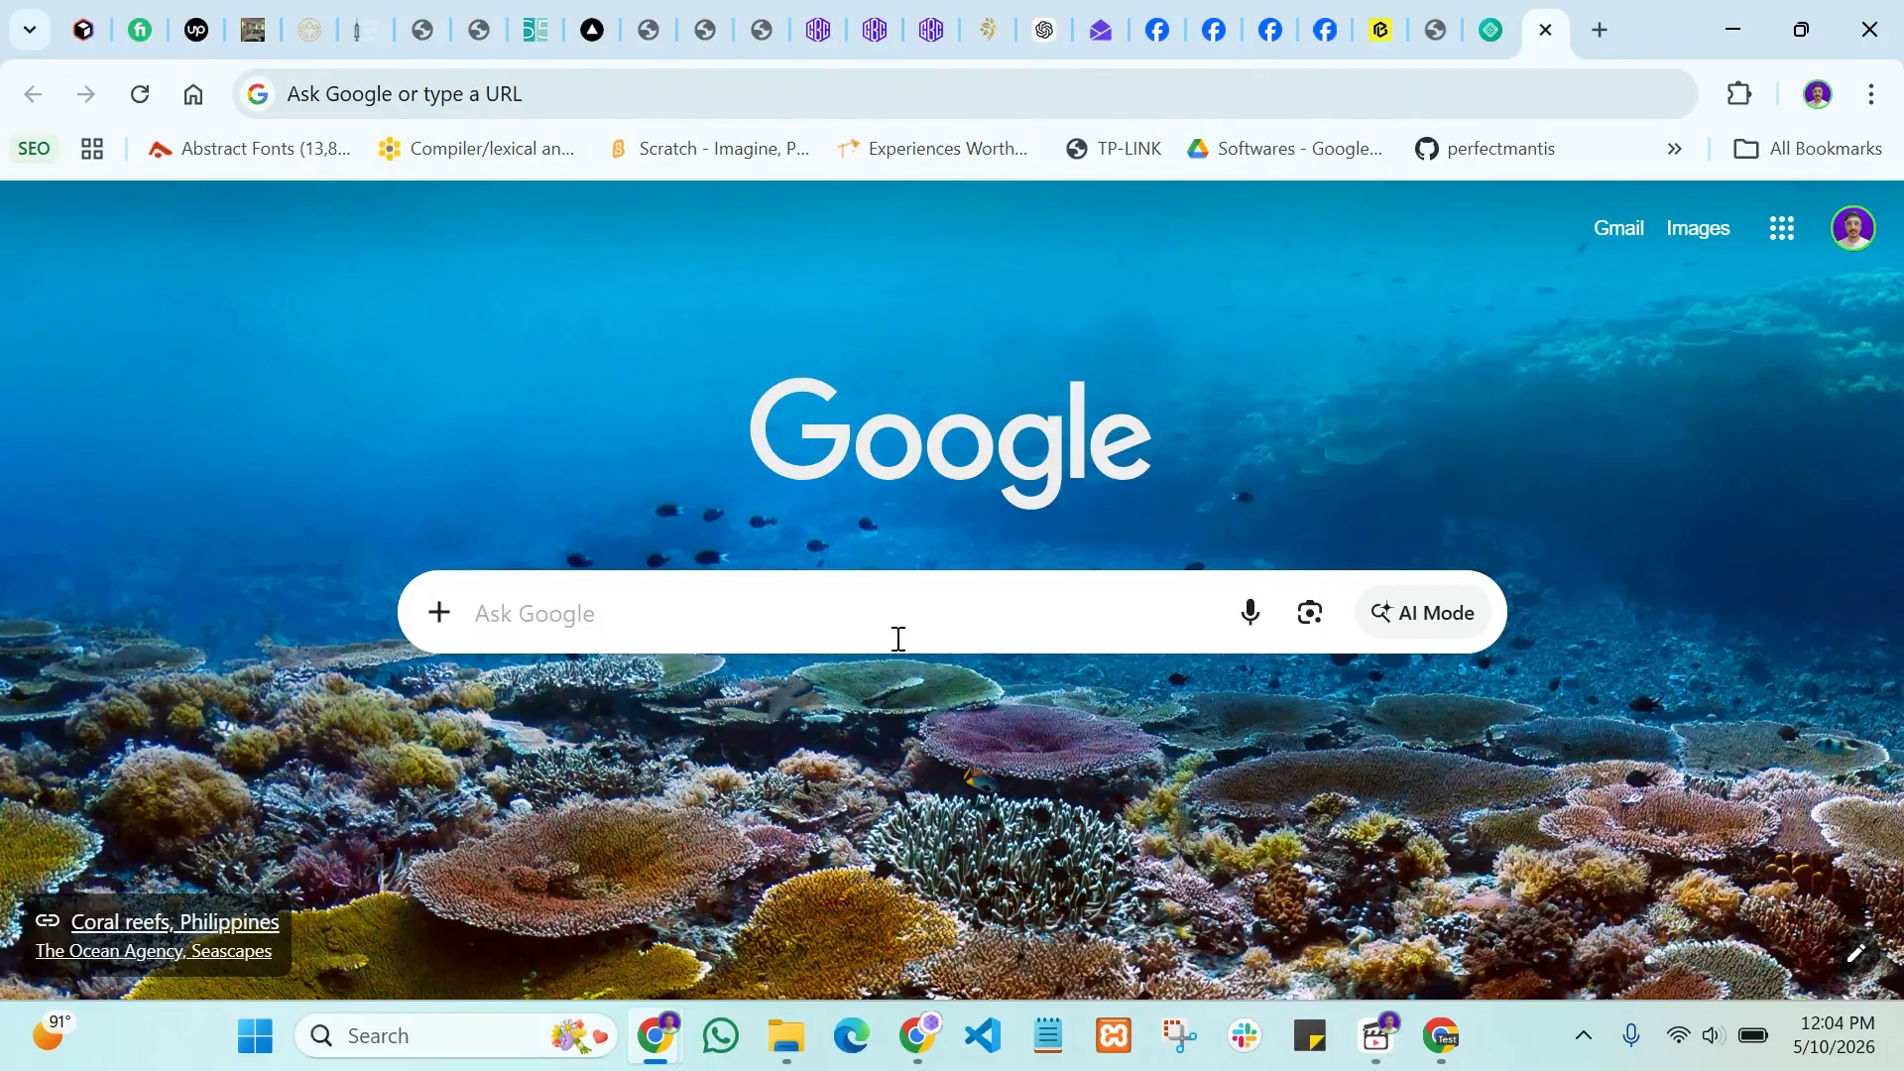
# Step: Search Google for localwp
pyautogui.click(898, 625)
pyautogui.write('localwp')
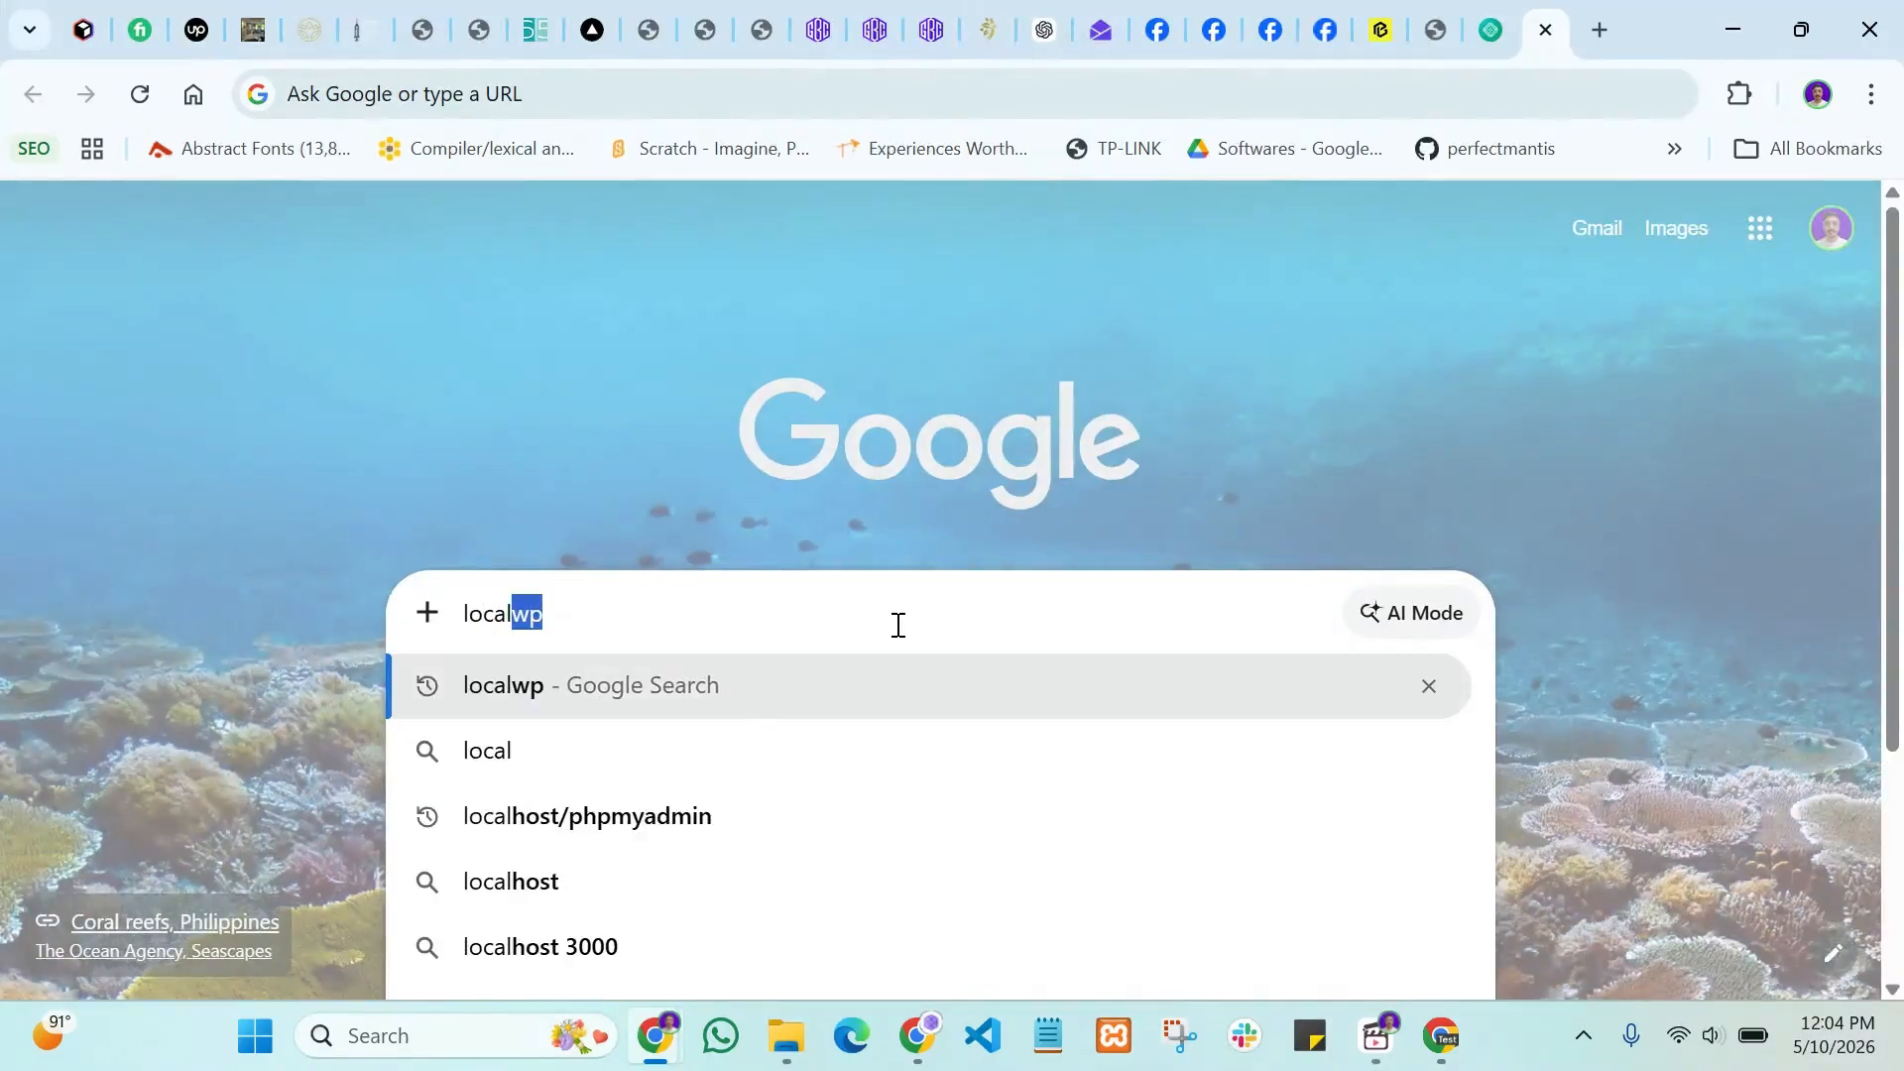
pyautogui.press('Return')
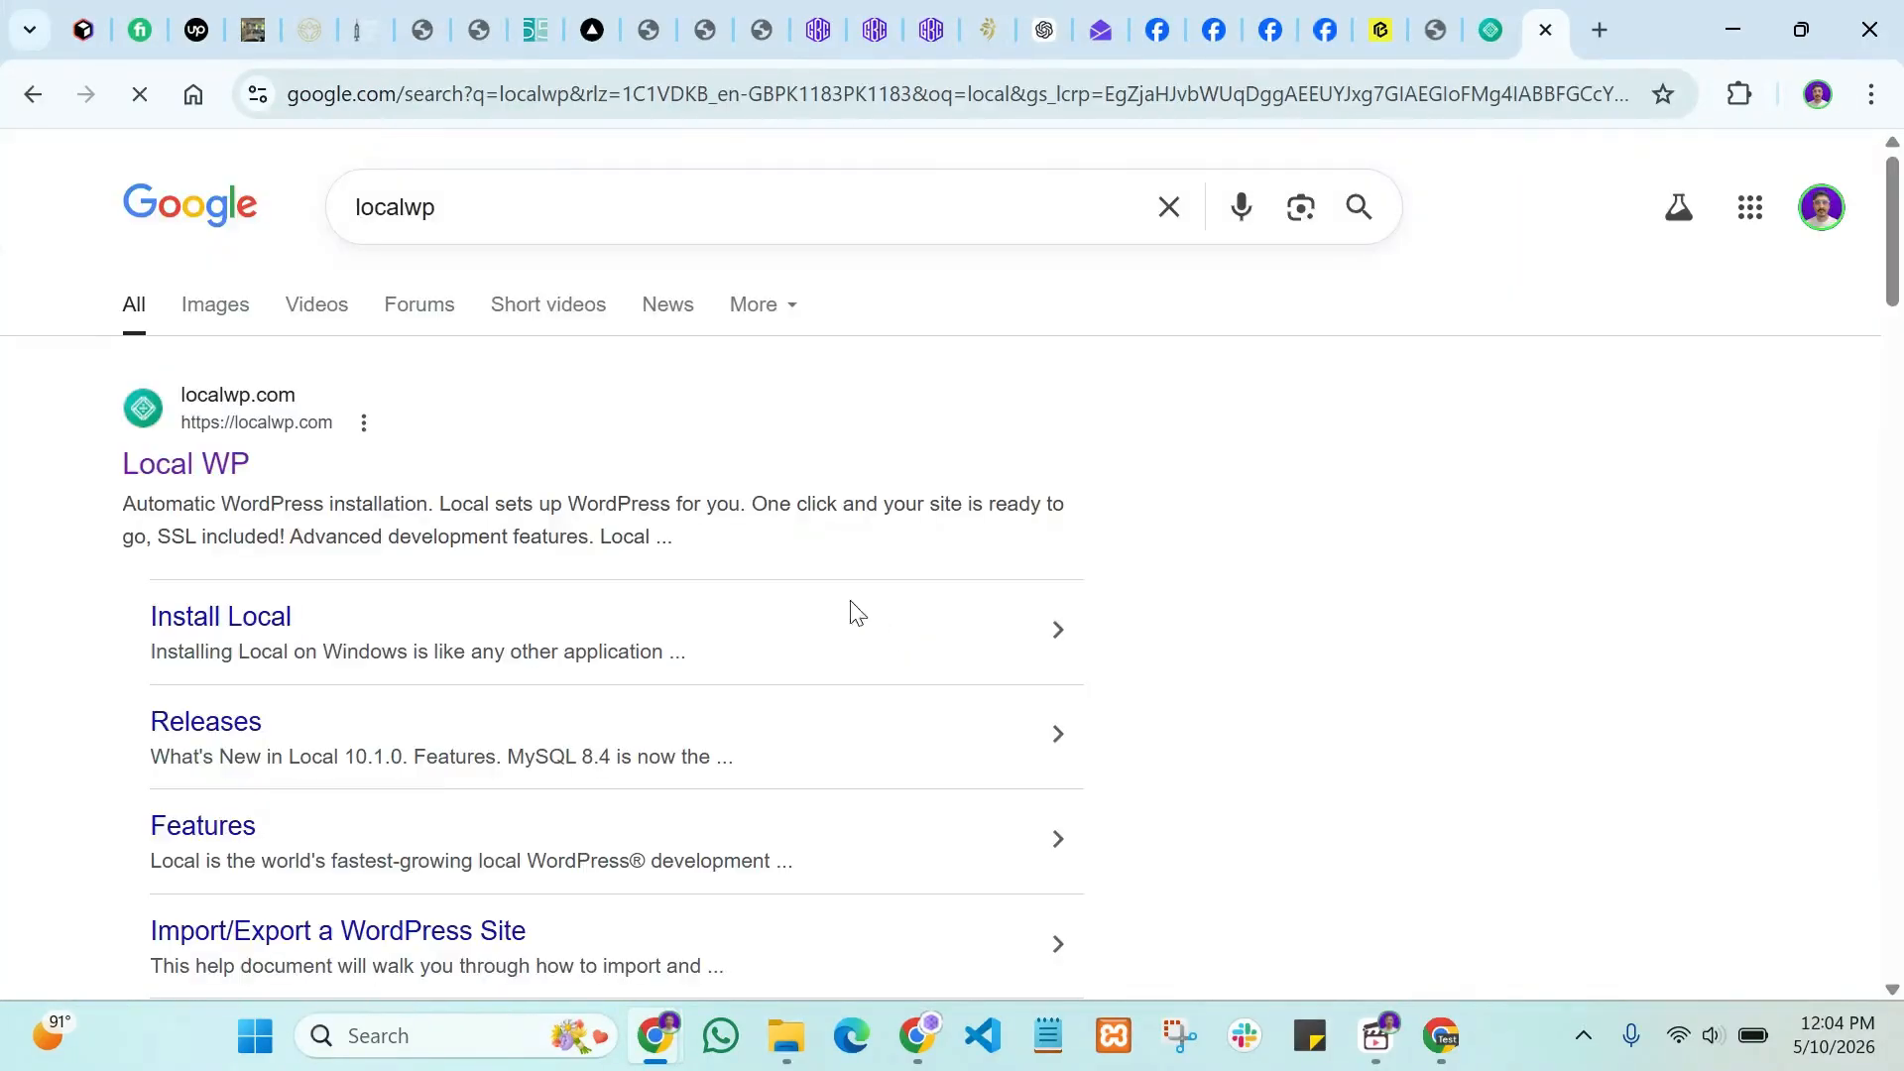
# Step: Open localwp.com's download form and choose Windows as the platform
pyautogui.click(188, 466)
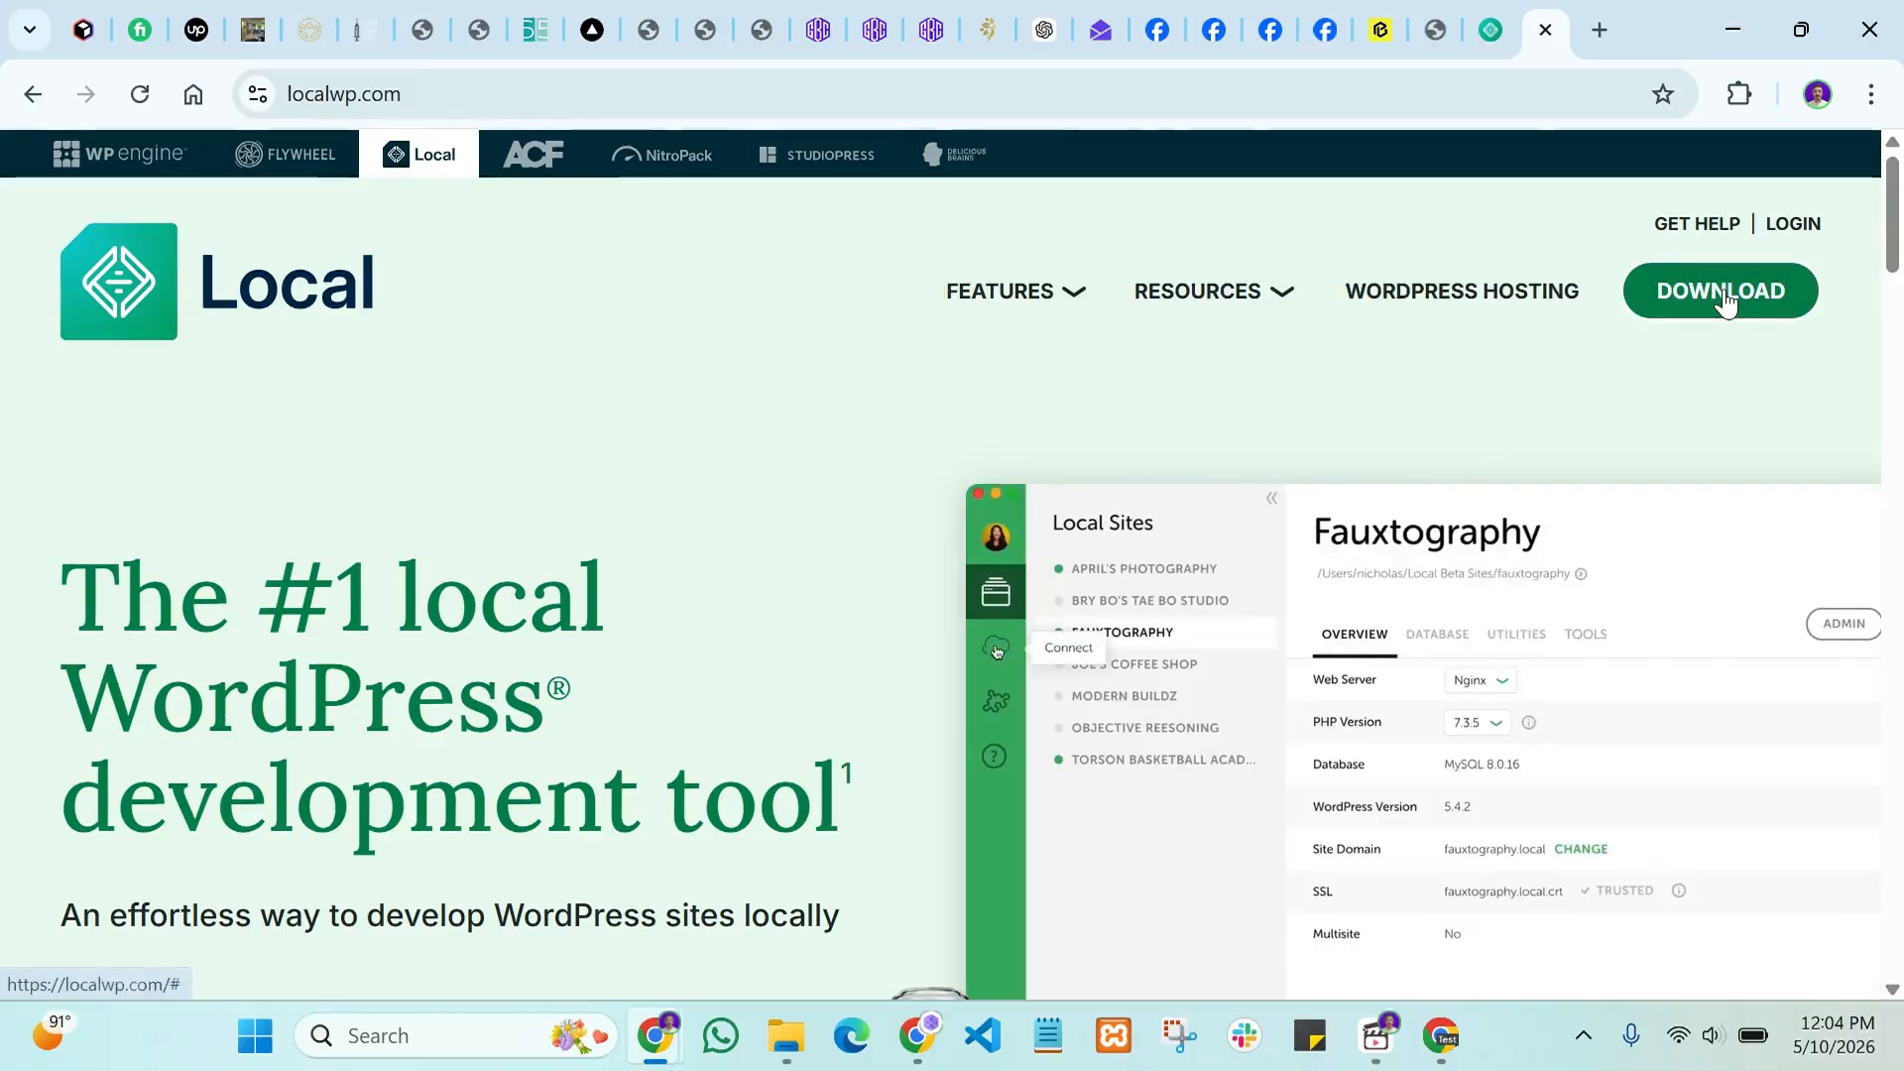
pyautogui.click(1722, 295)
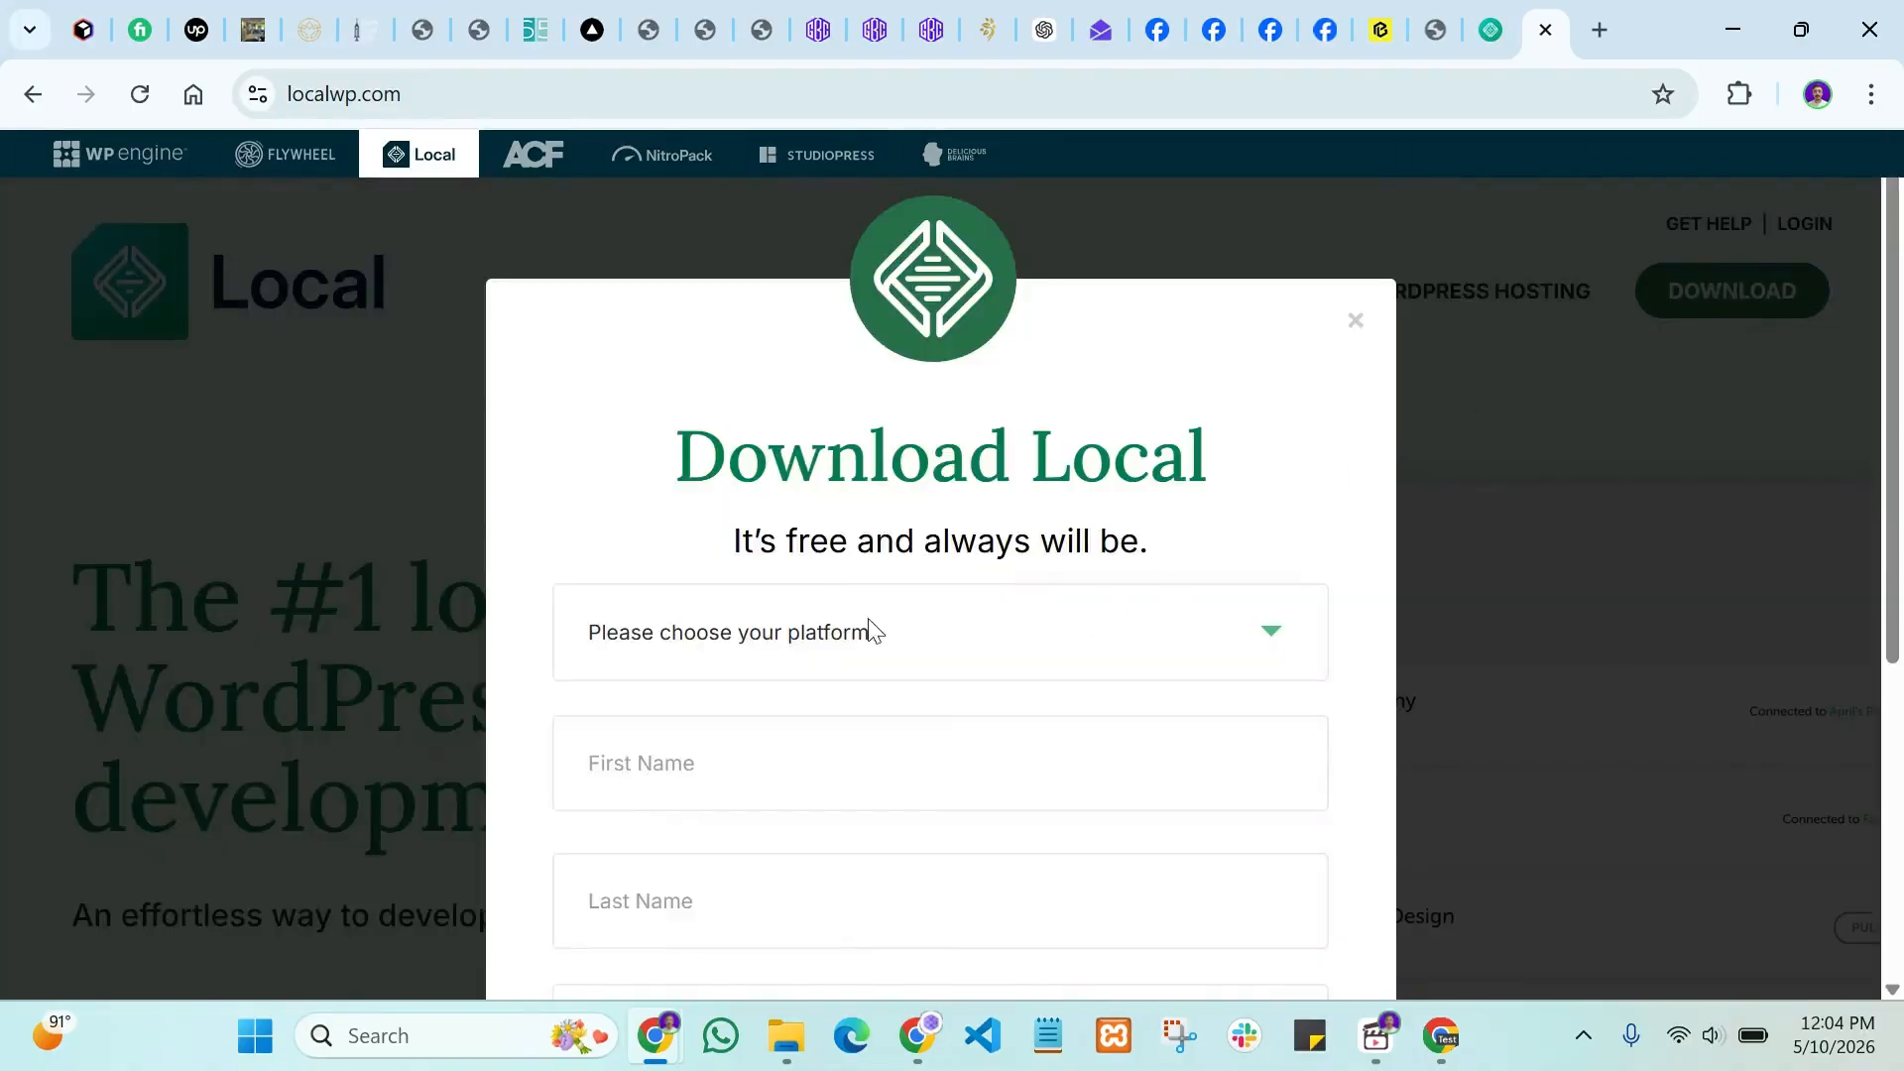
pyautogui.click(769, 636)
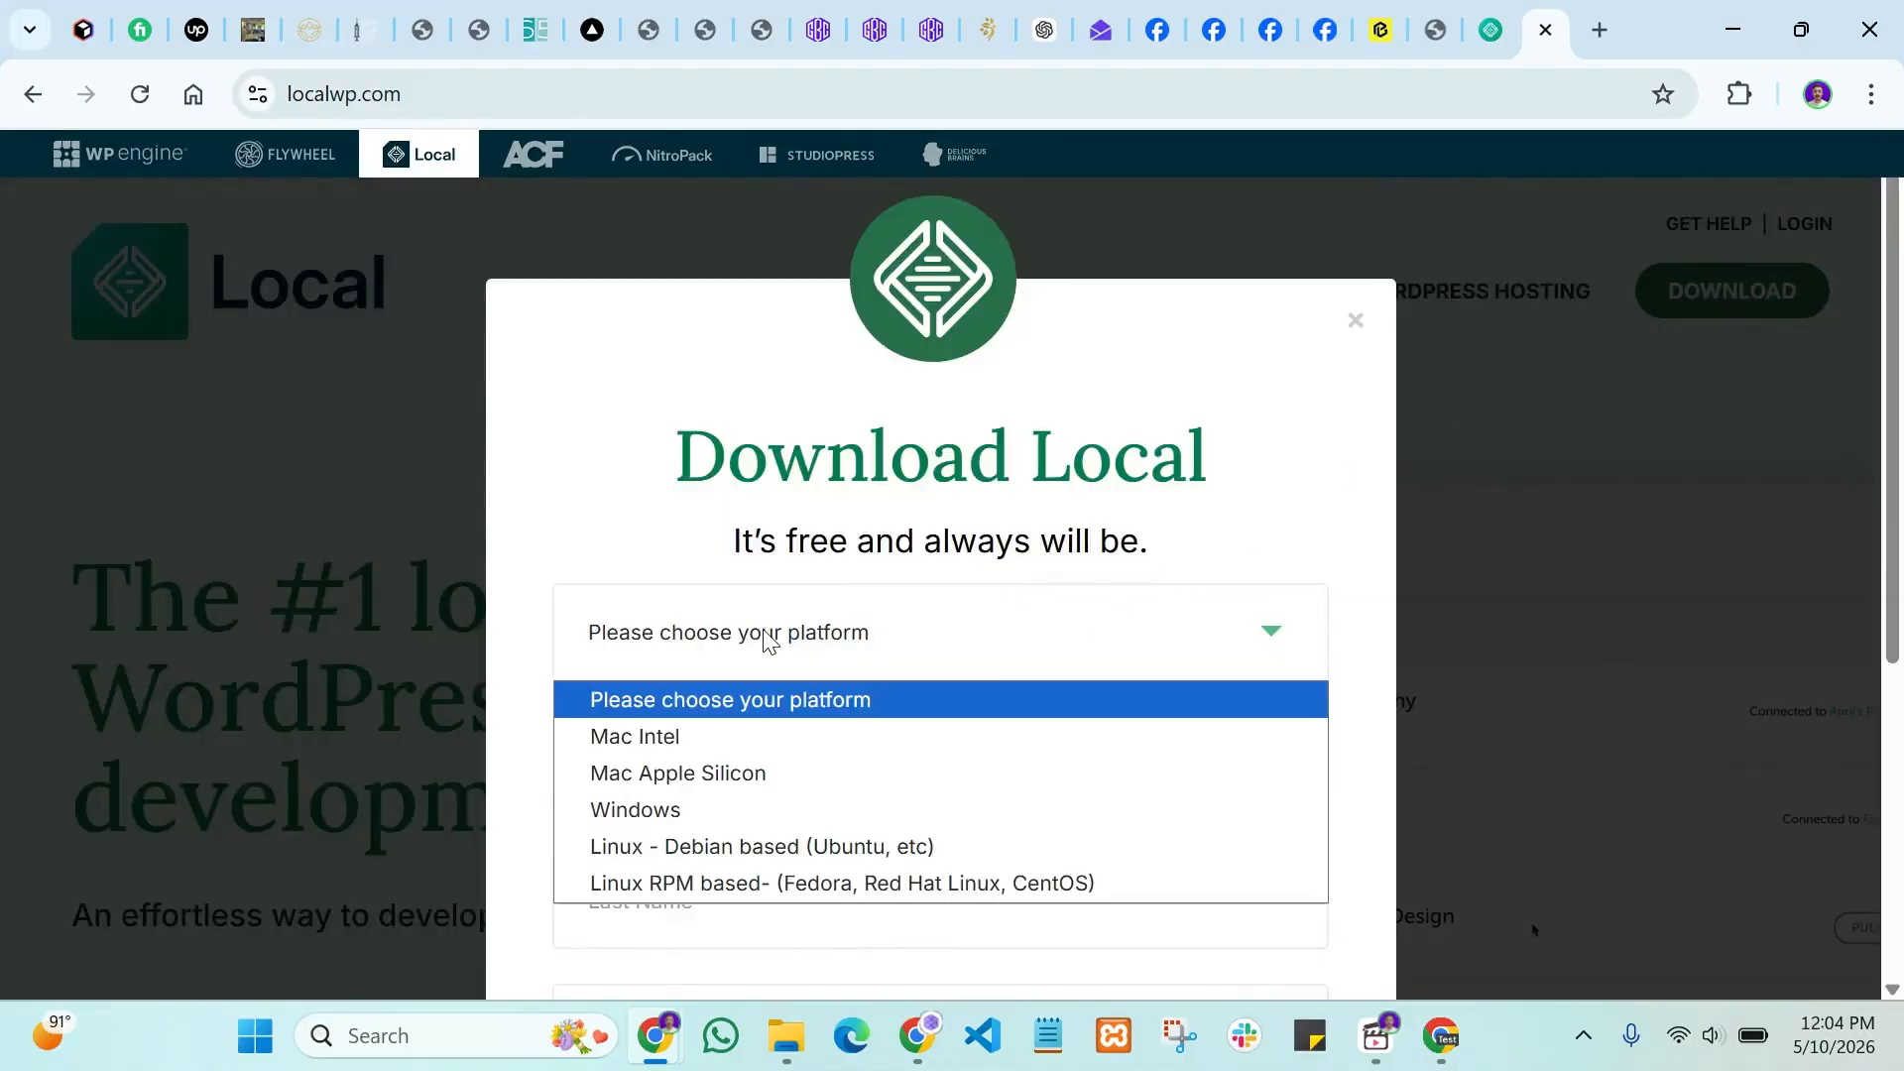
pyautogui.click(695, 809)
# Step: Fill in the first and last name and pick Independent Freelancer/Consultant as organization type
pyautogui.click(720, 773)
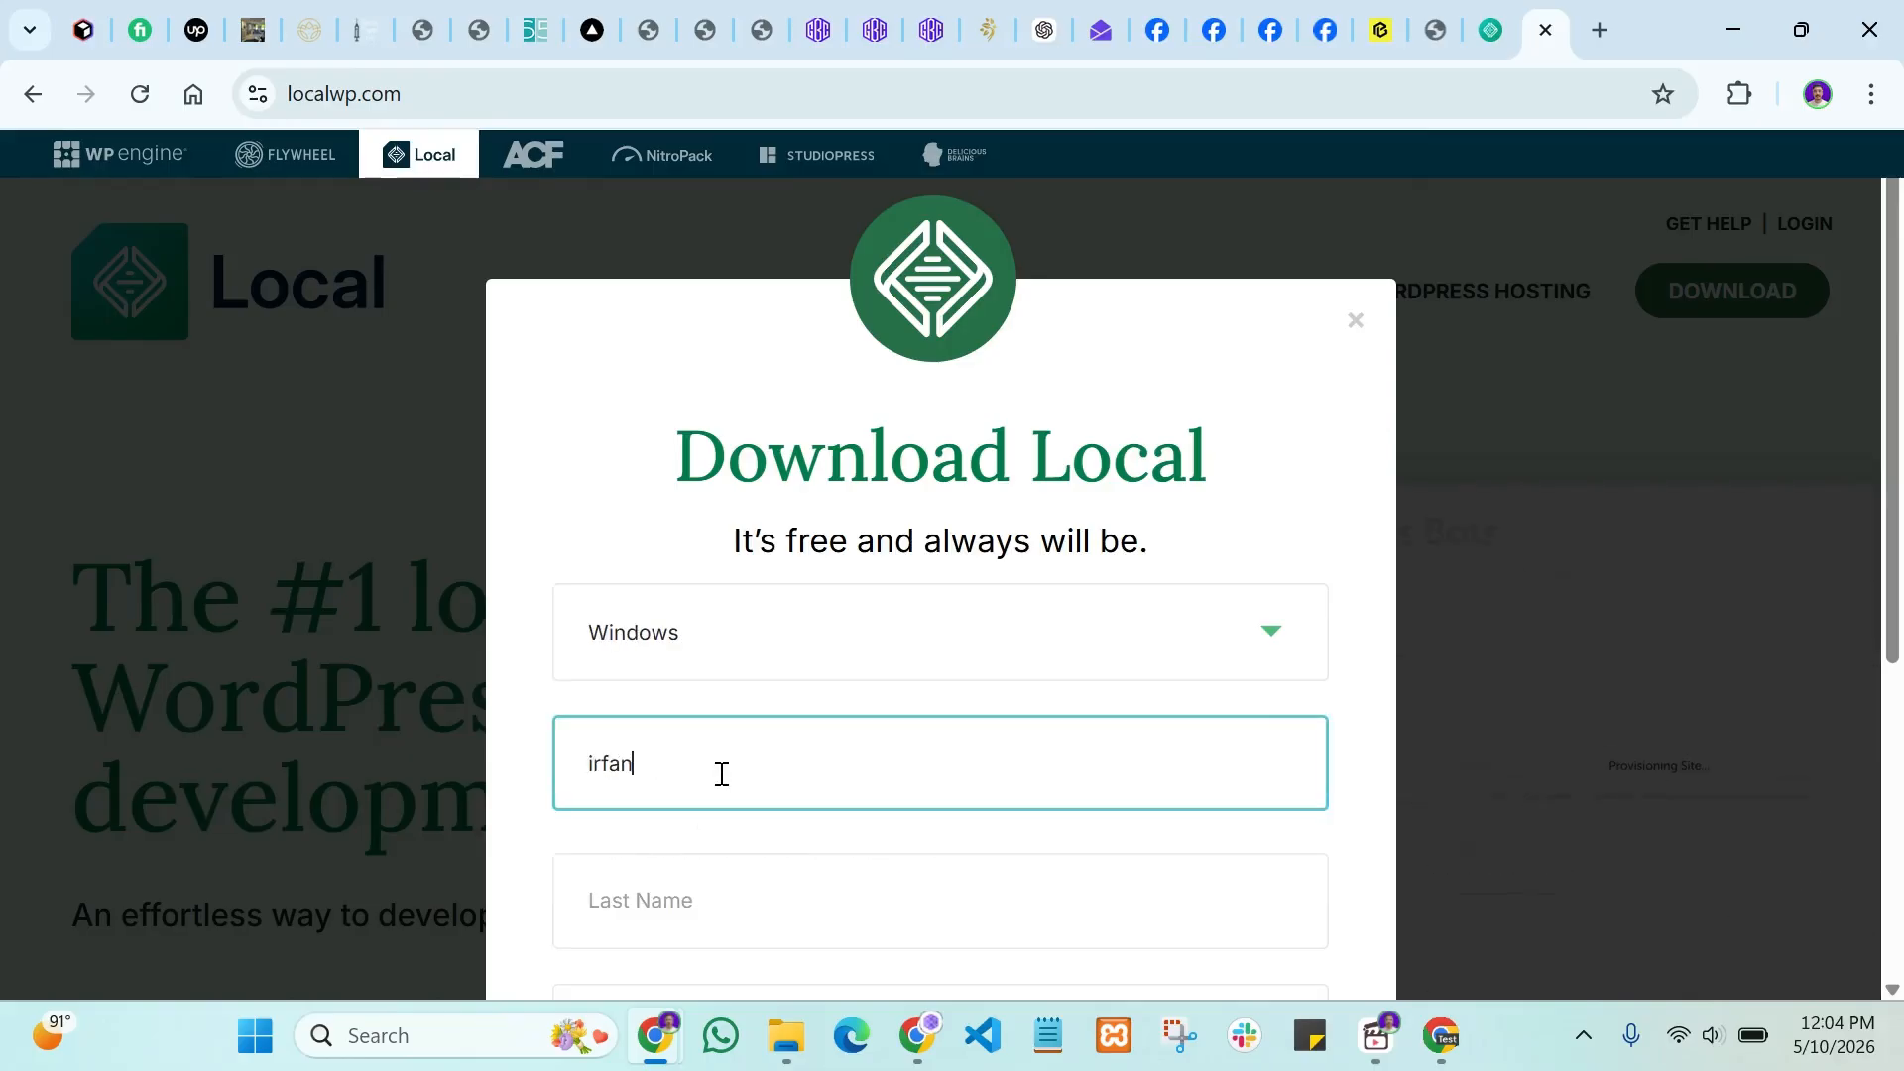
pyautogui.press('Tab')
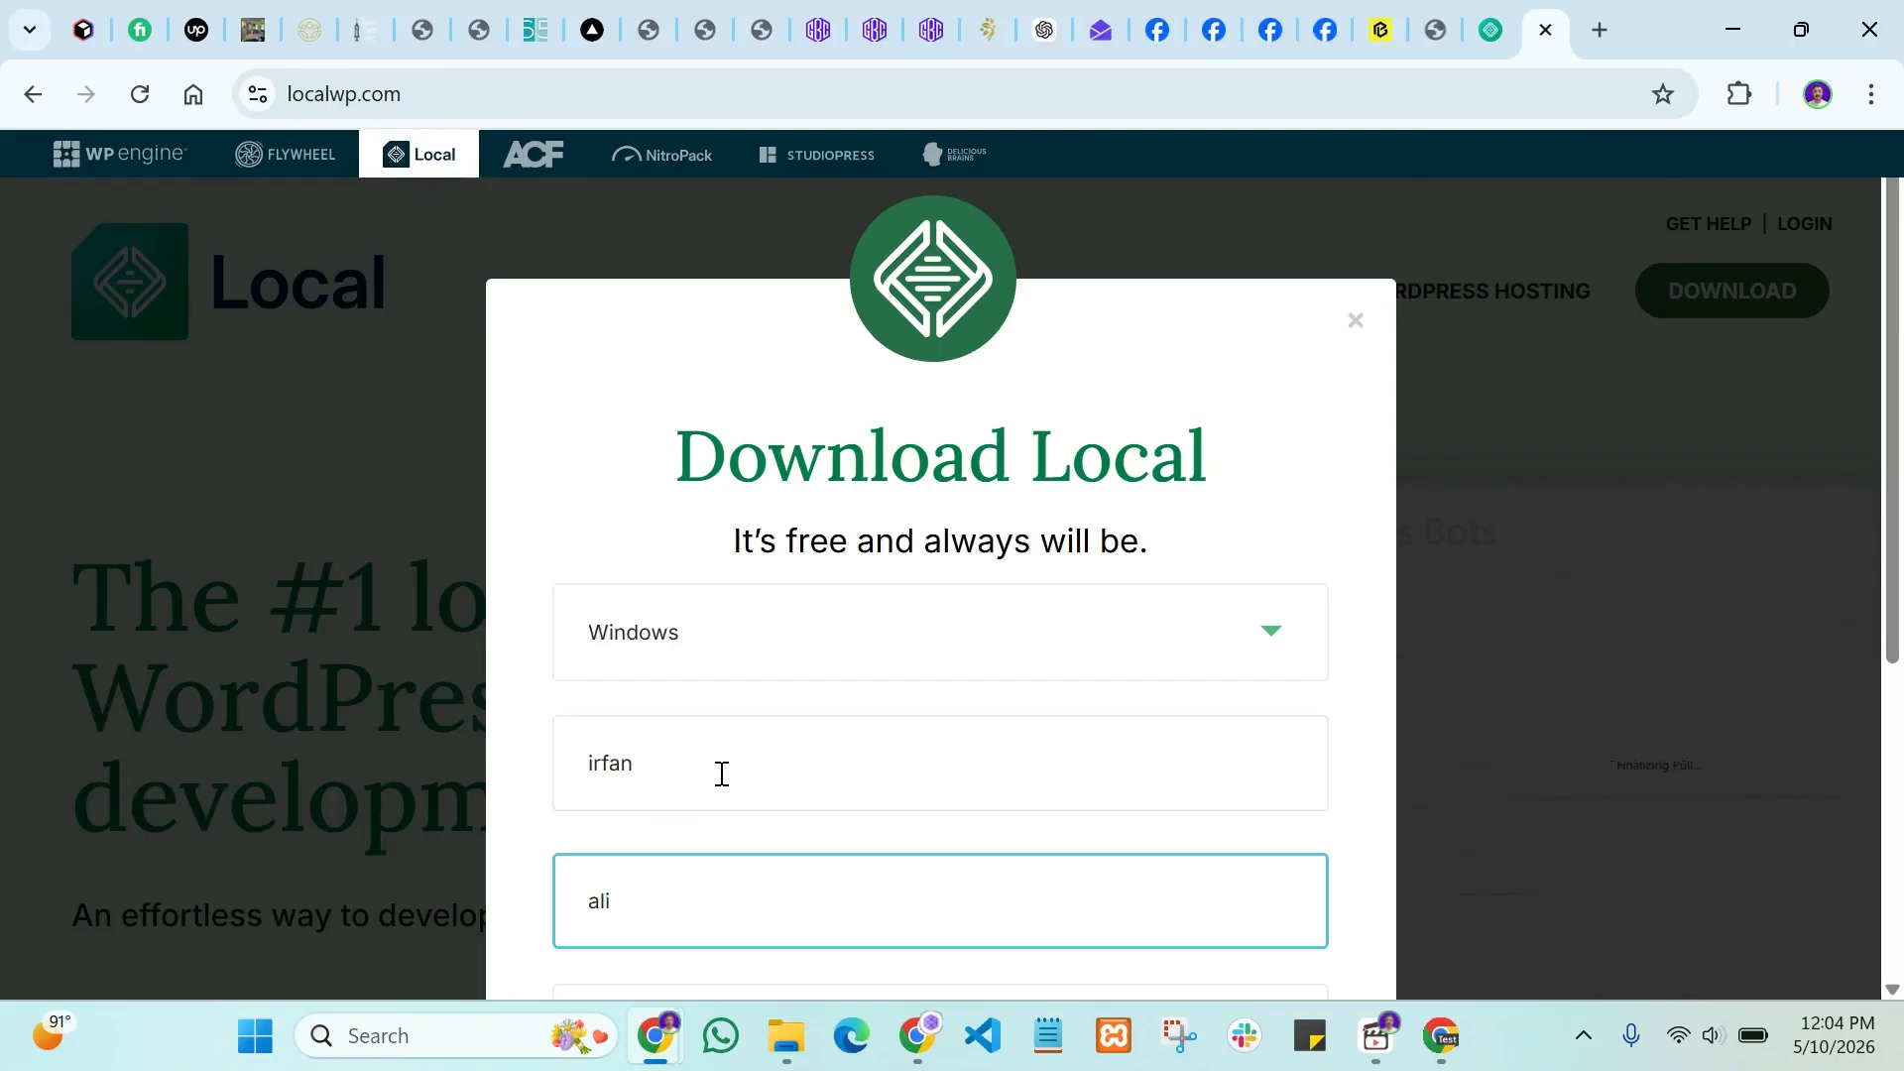
pyautogui.scroll(-3, 720, 773)
pyautogui.click(731, 762)
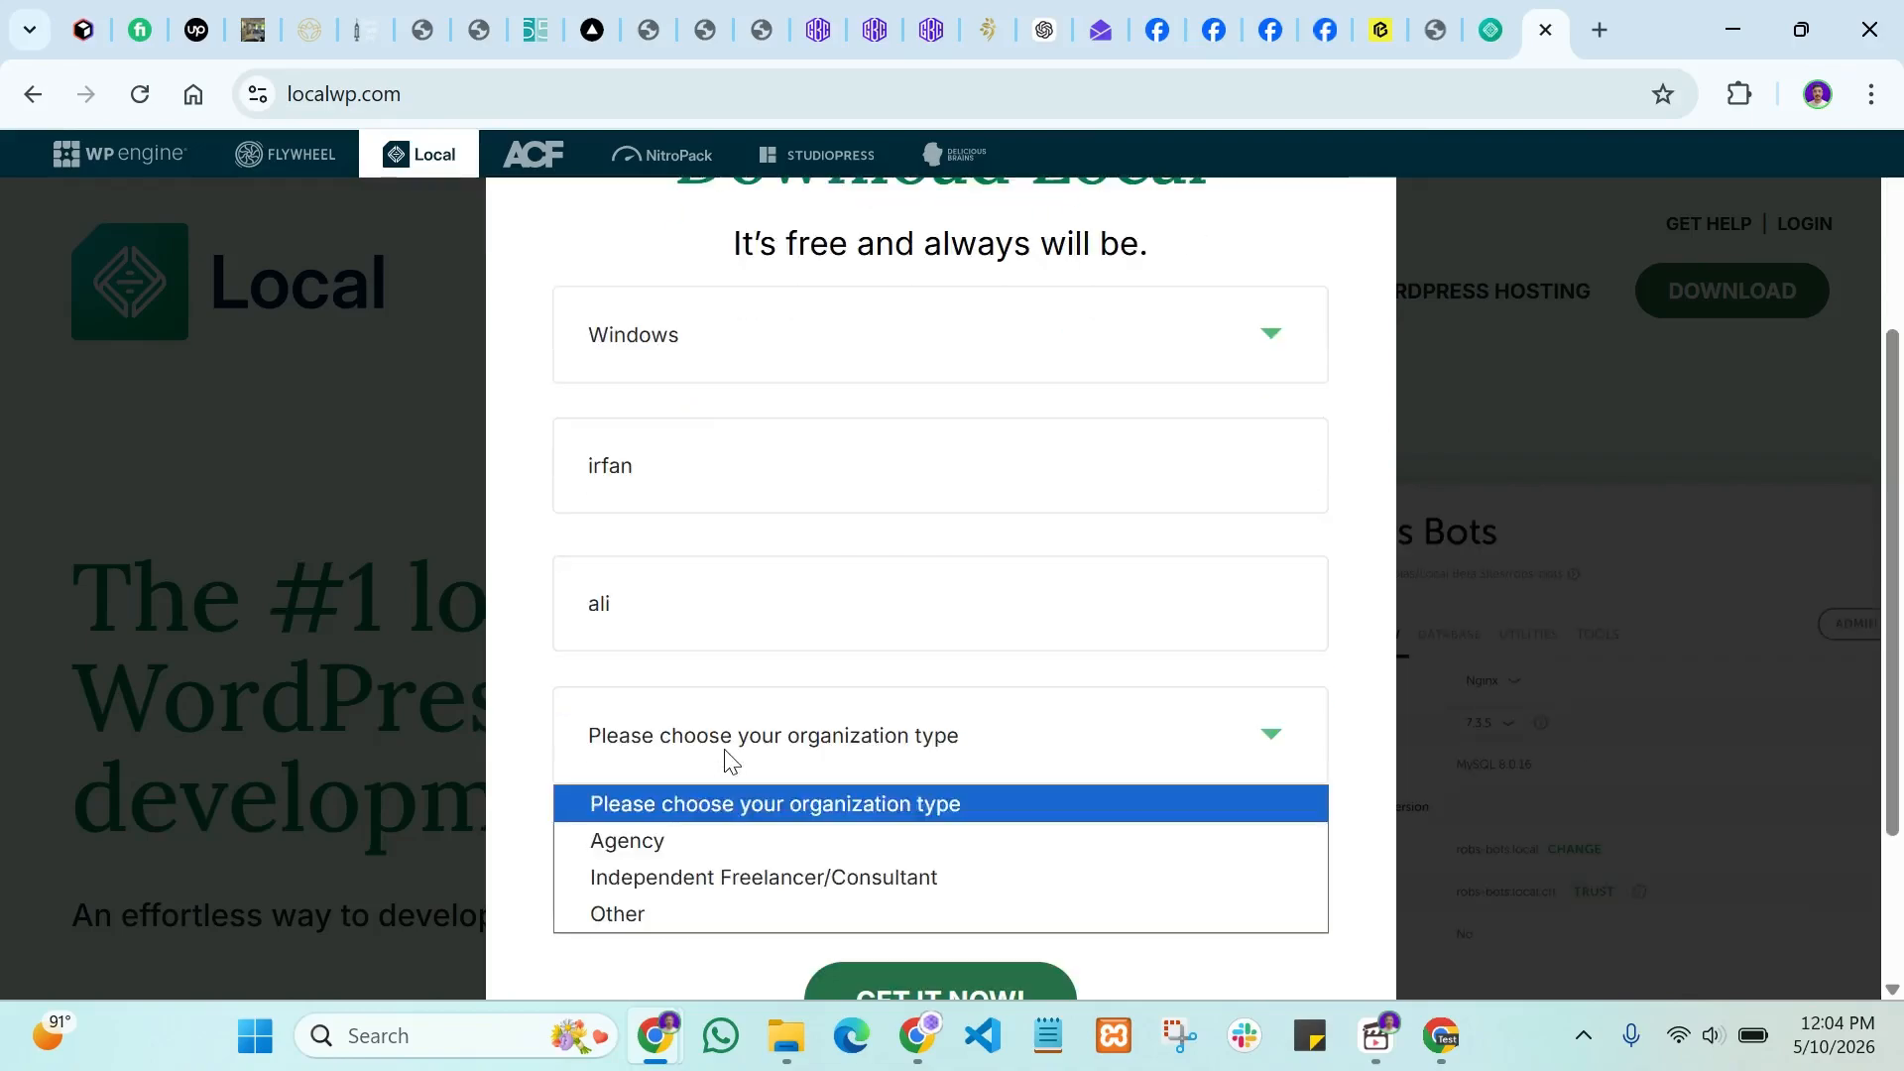
pyautogui.click(706, 875)
# Step: Enter the work e-mail address and submit the form to start the download
pyautogui.scroll(-2, 723, 816)
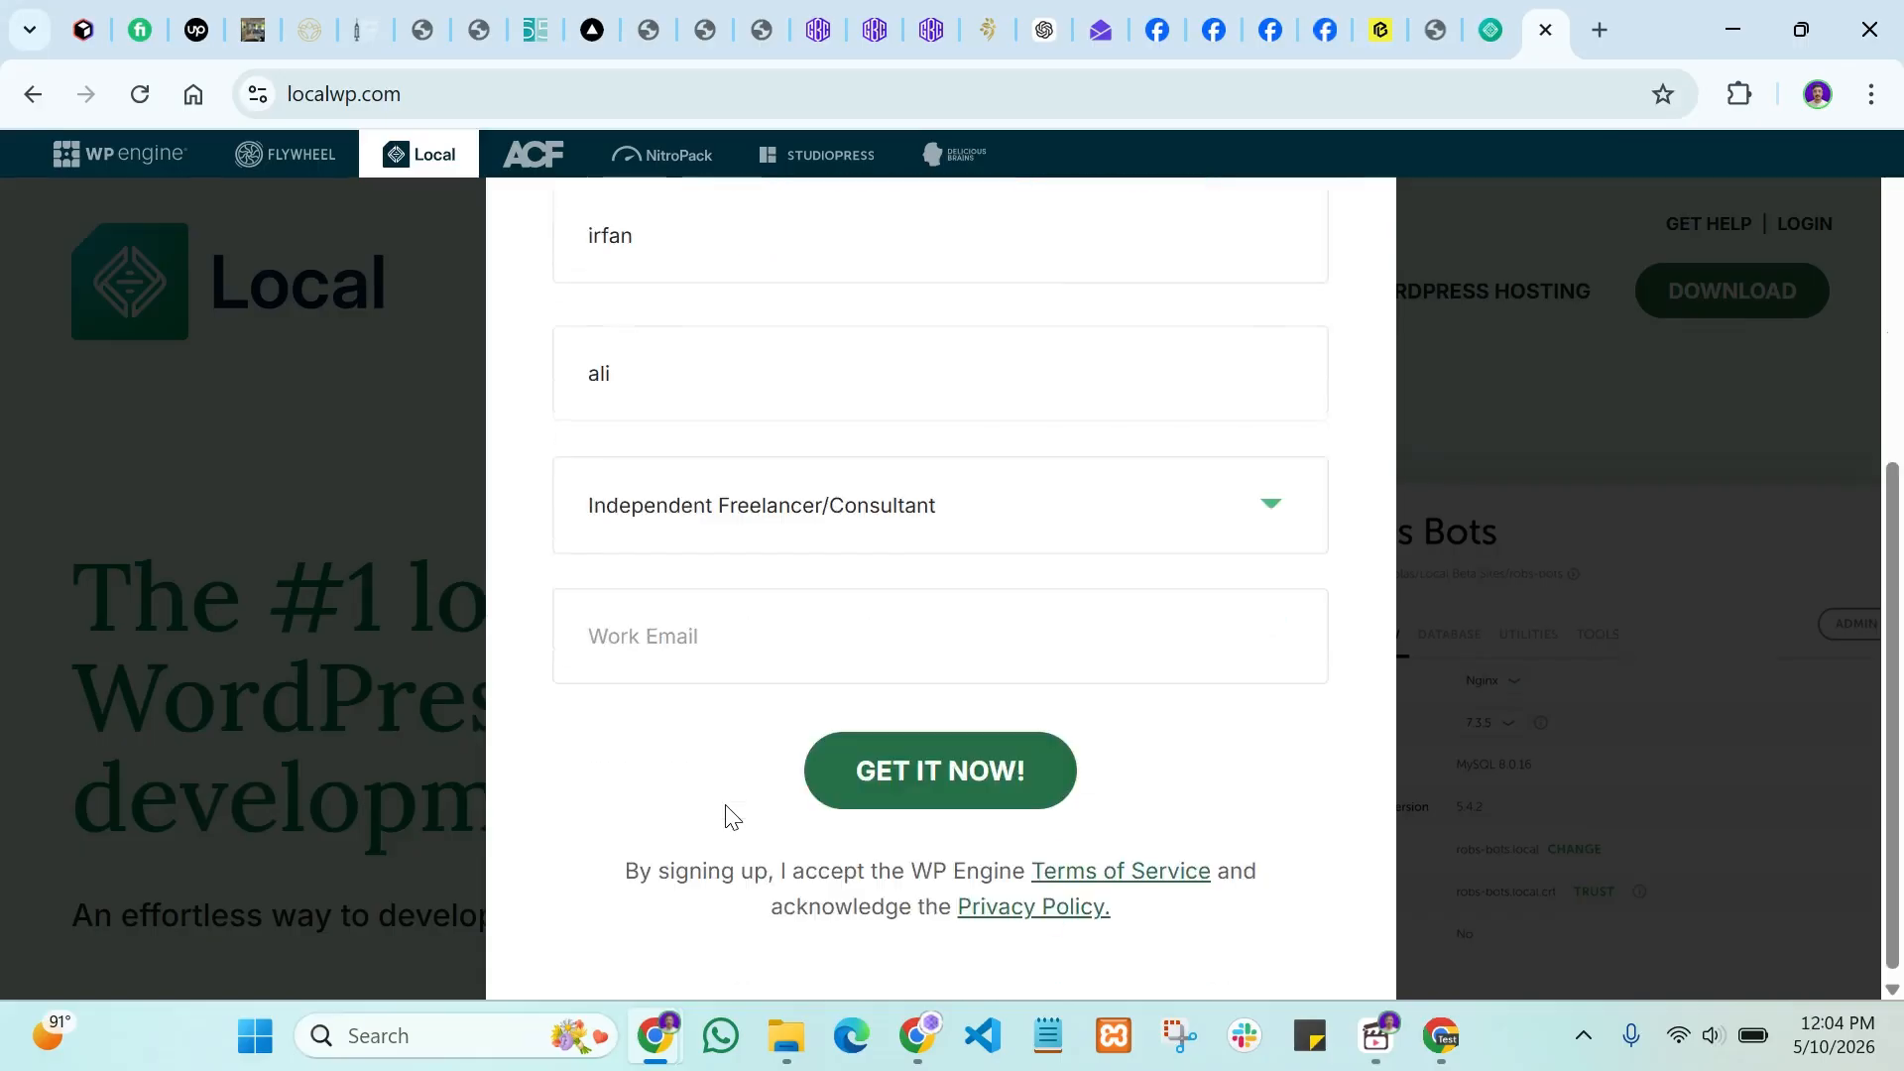
pyautogui.click(660, 632)
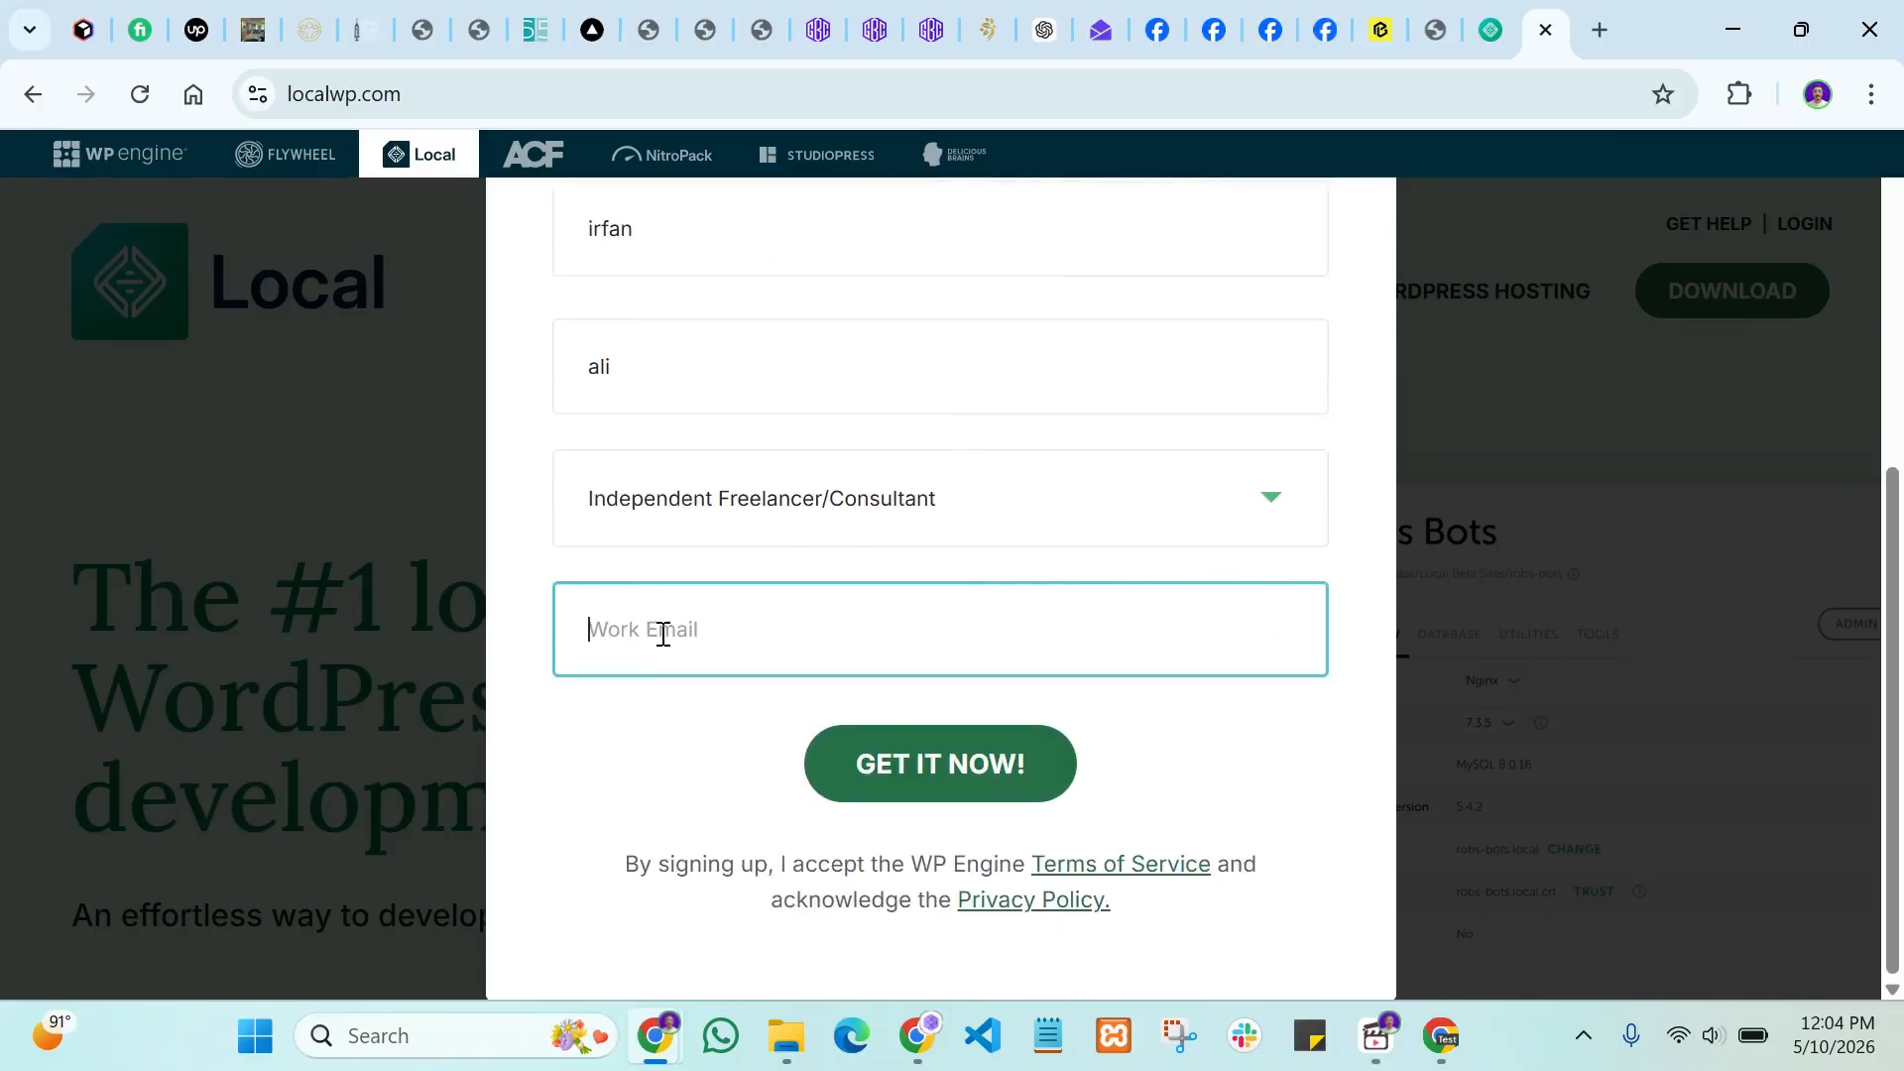
pyautogui.write('i')
pyautogui.write('a')
pyautogui.press('BackSpace')
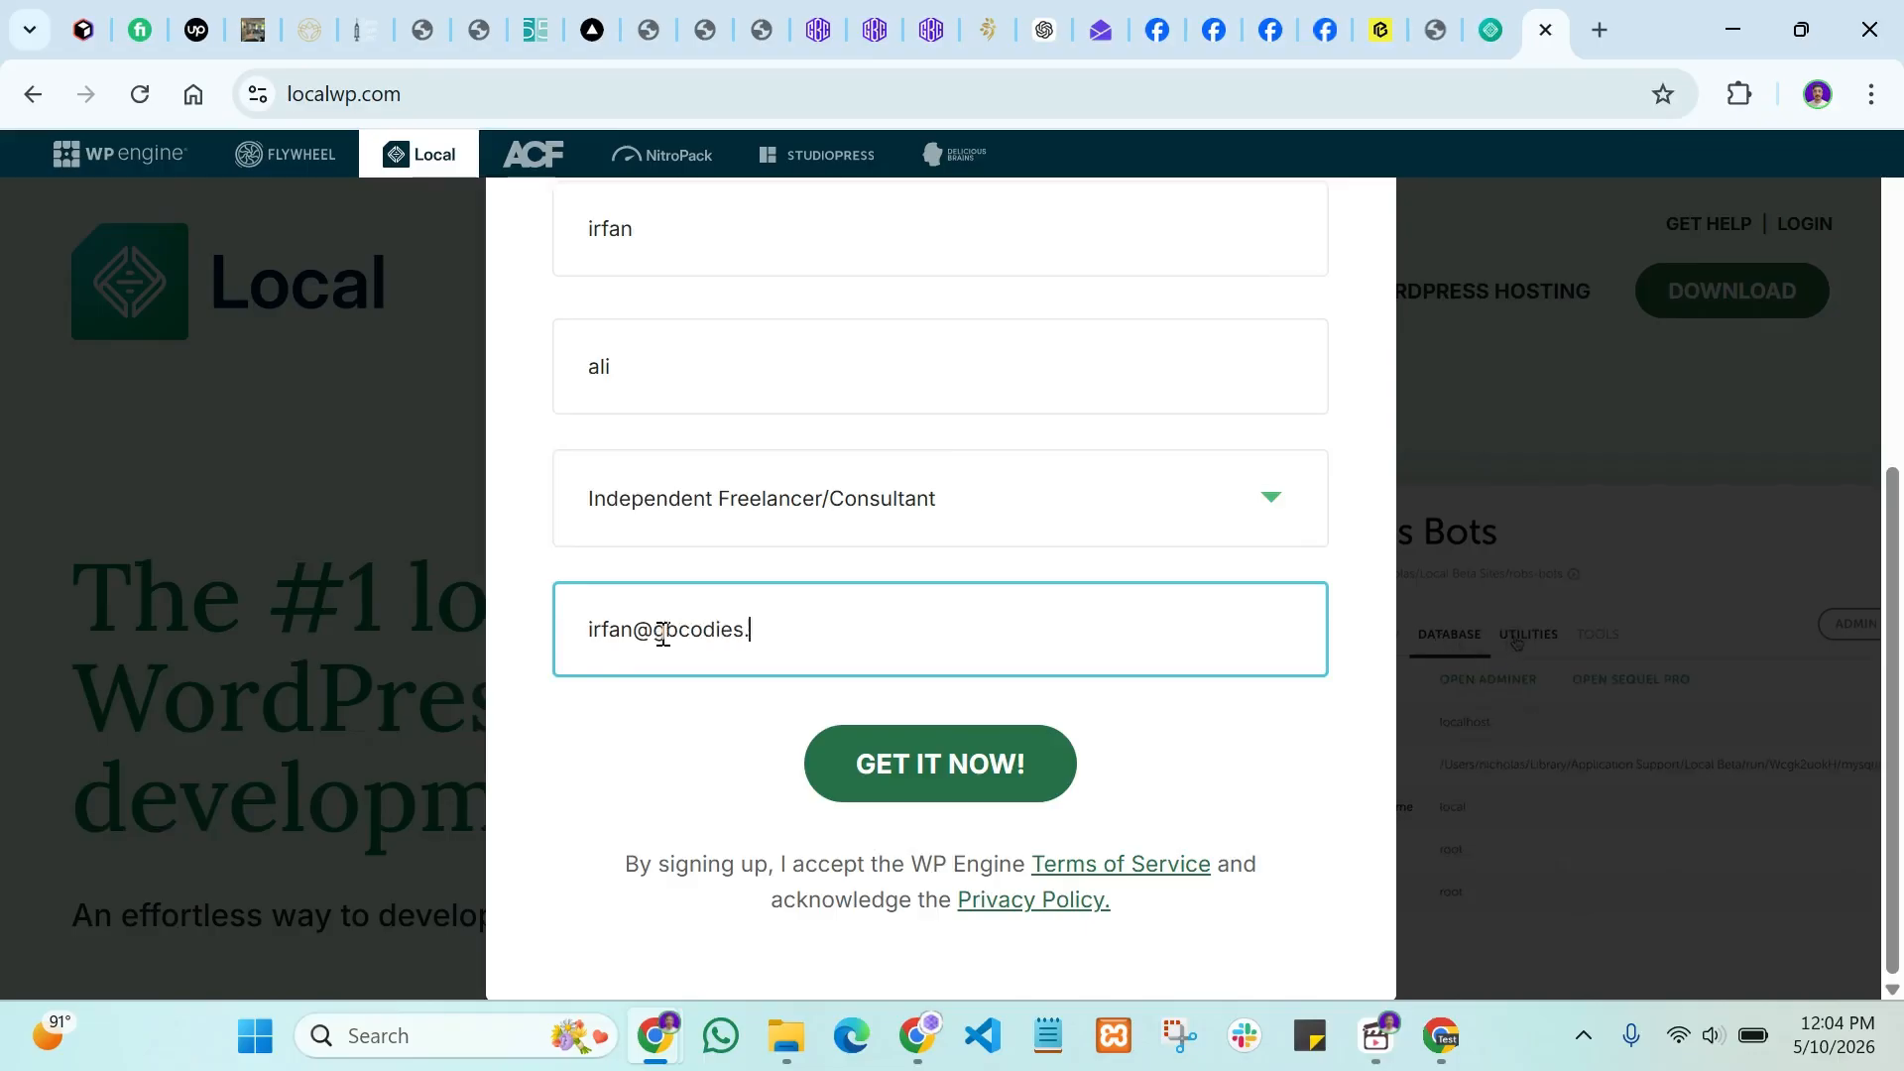
pyautogui.click(672, 701)
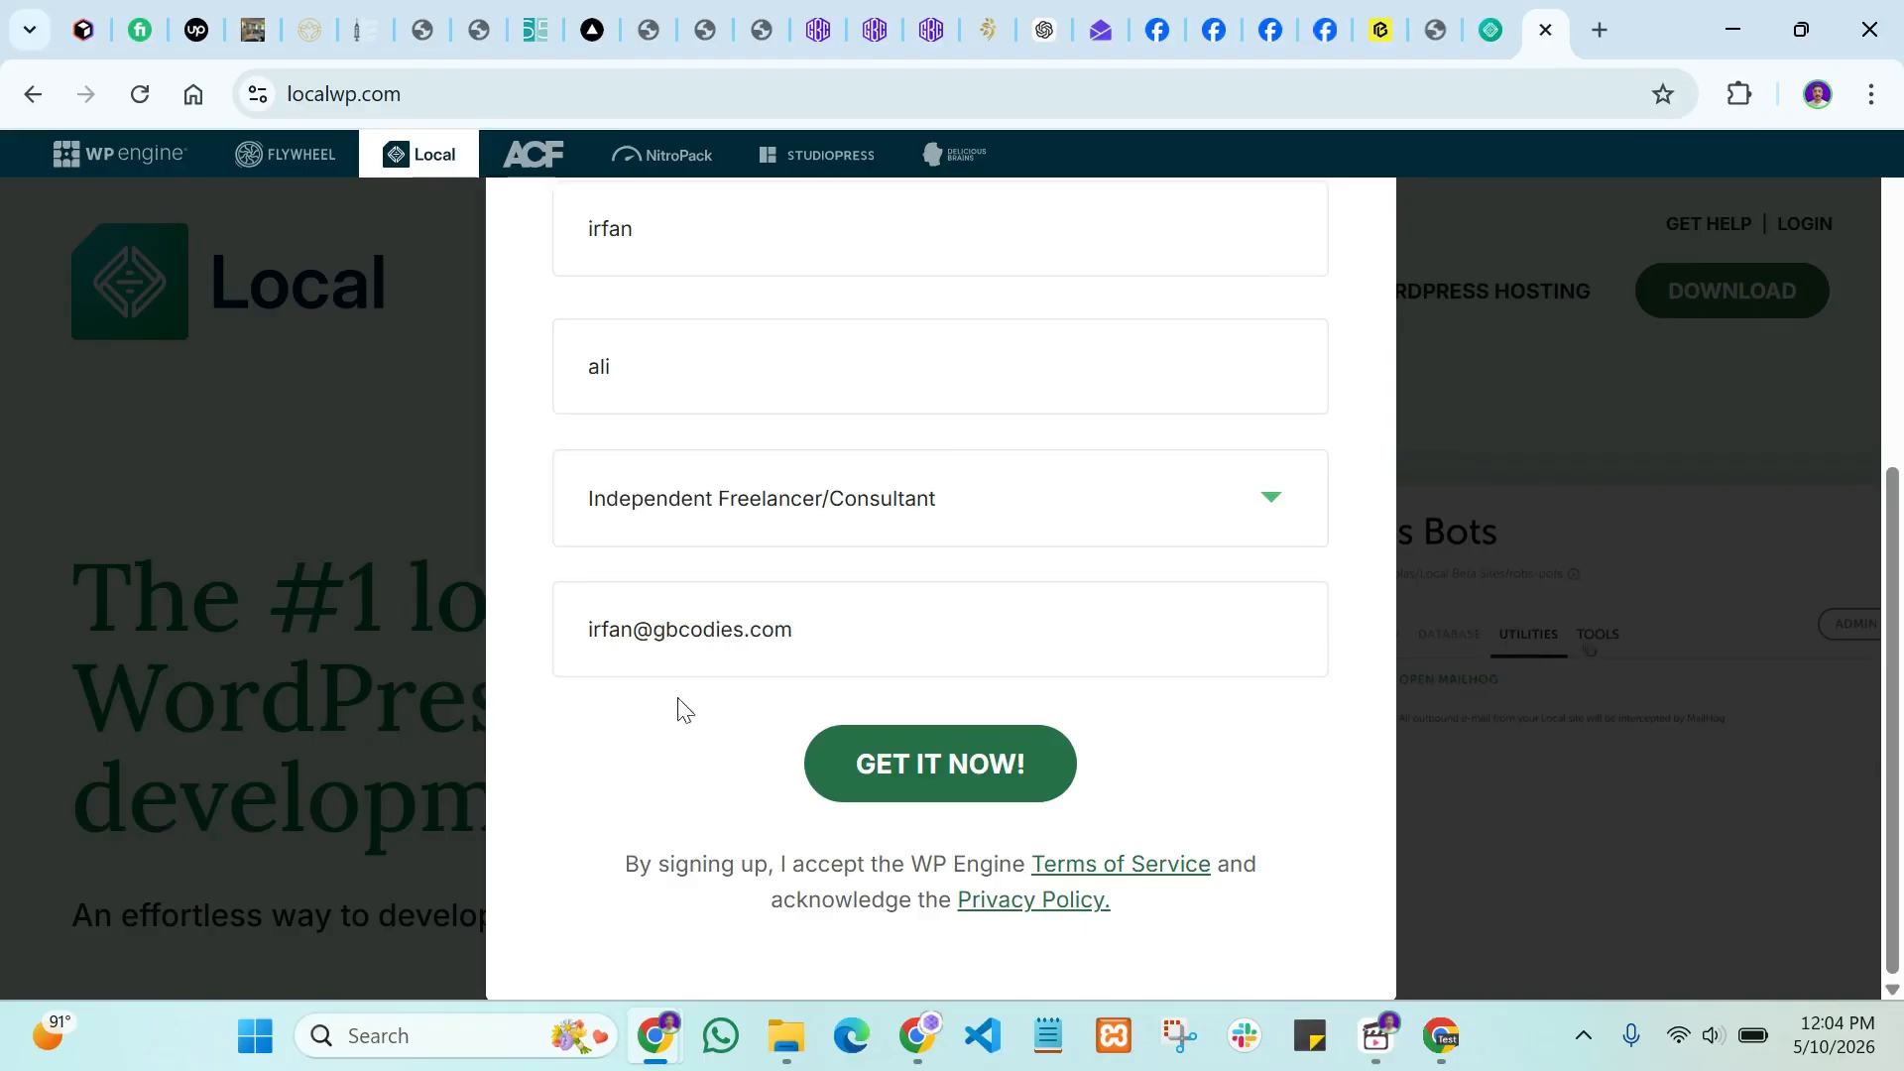
pyautogui.click(977, 769)
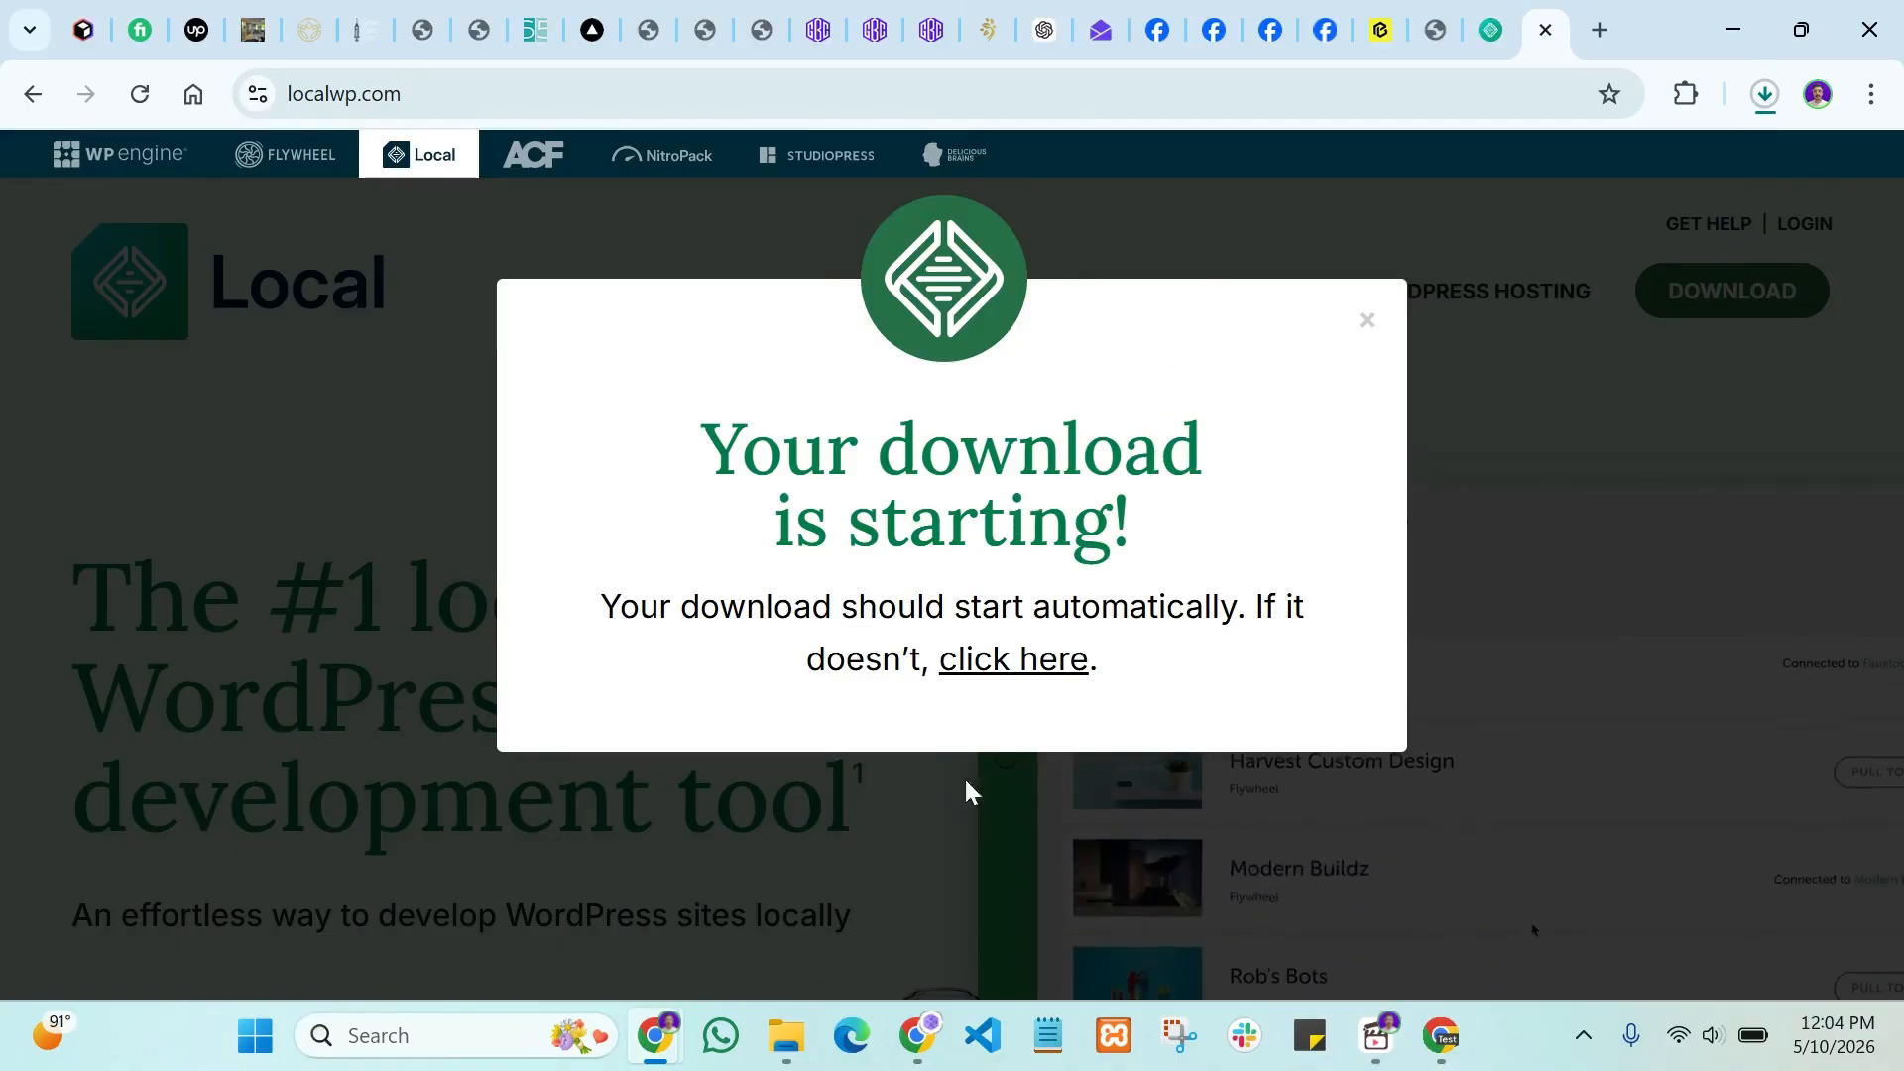
# Step: Run local-10.1.0-windows.exe from the Downloads folder and bring Local Setup forward
pyautogui.click(772, 1052)
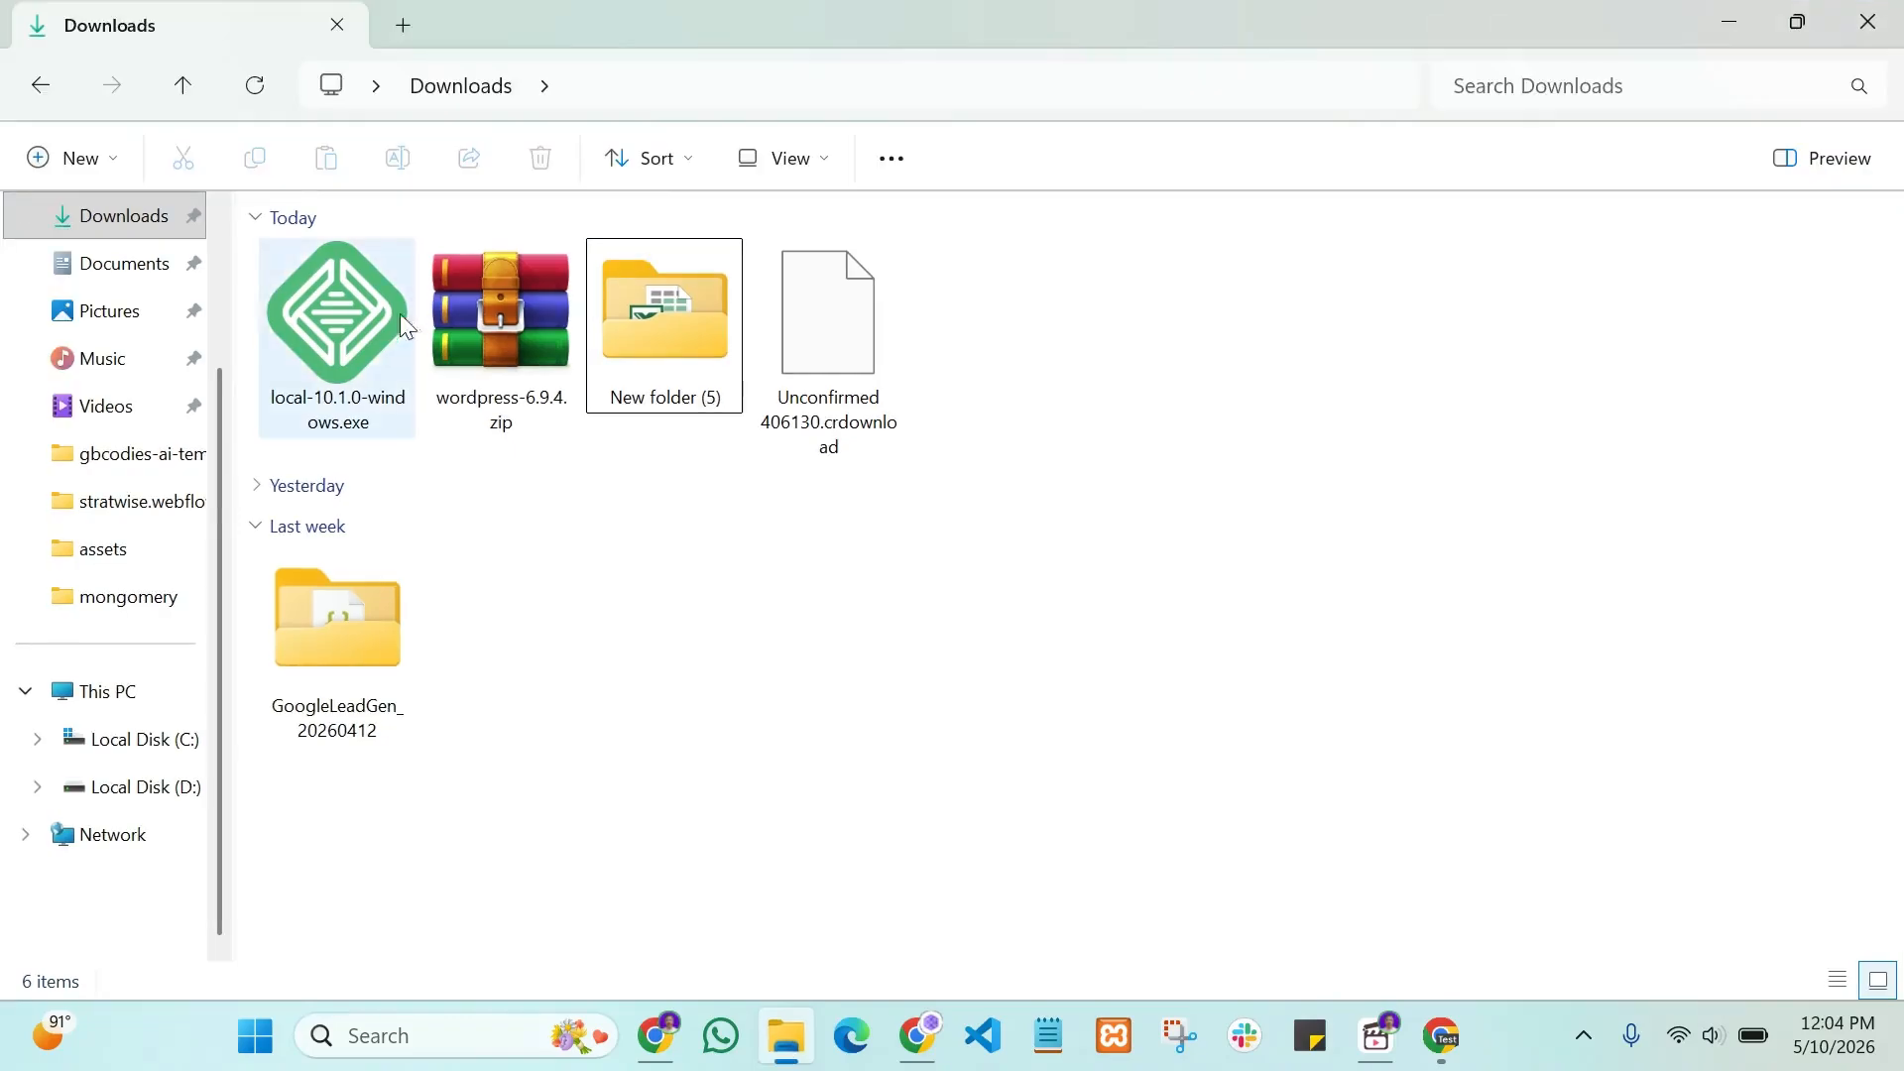
pyautogui.click(371, 341)
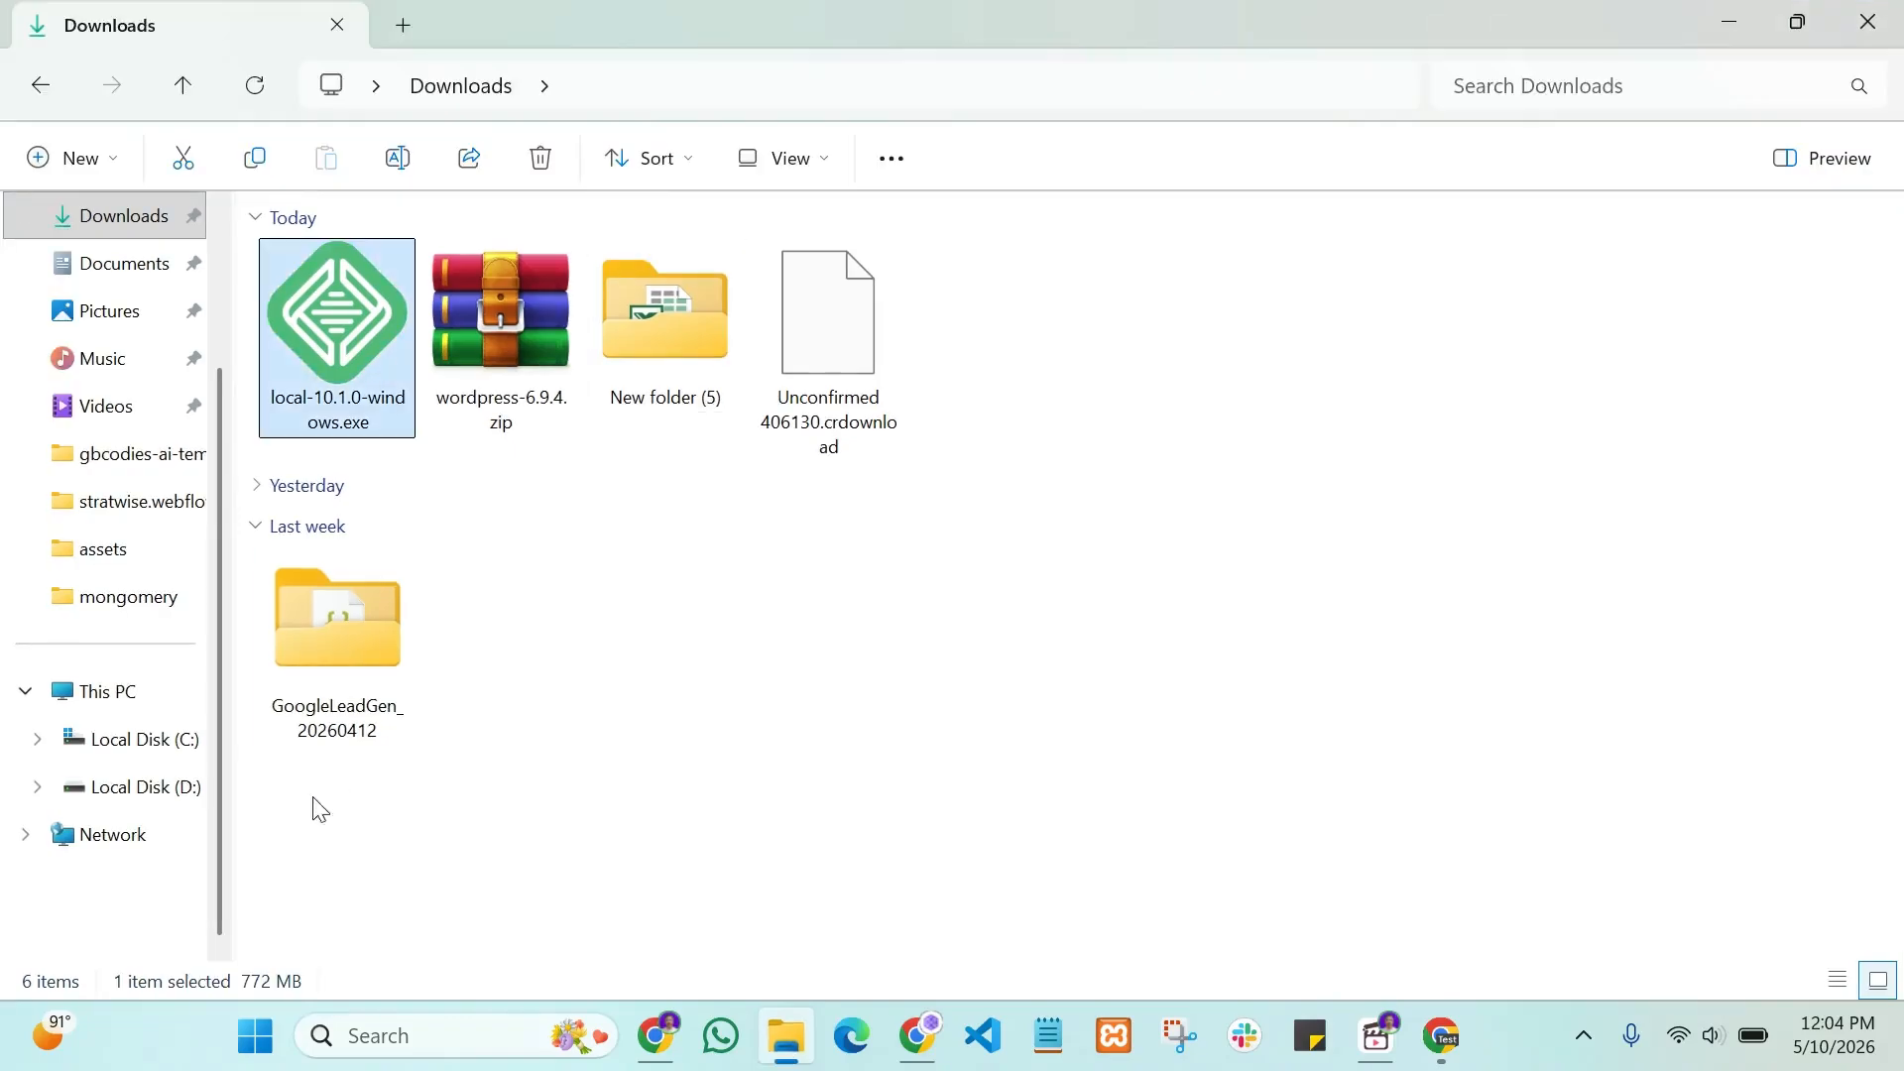
pyautogui.doubleClick(349, 288)
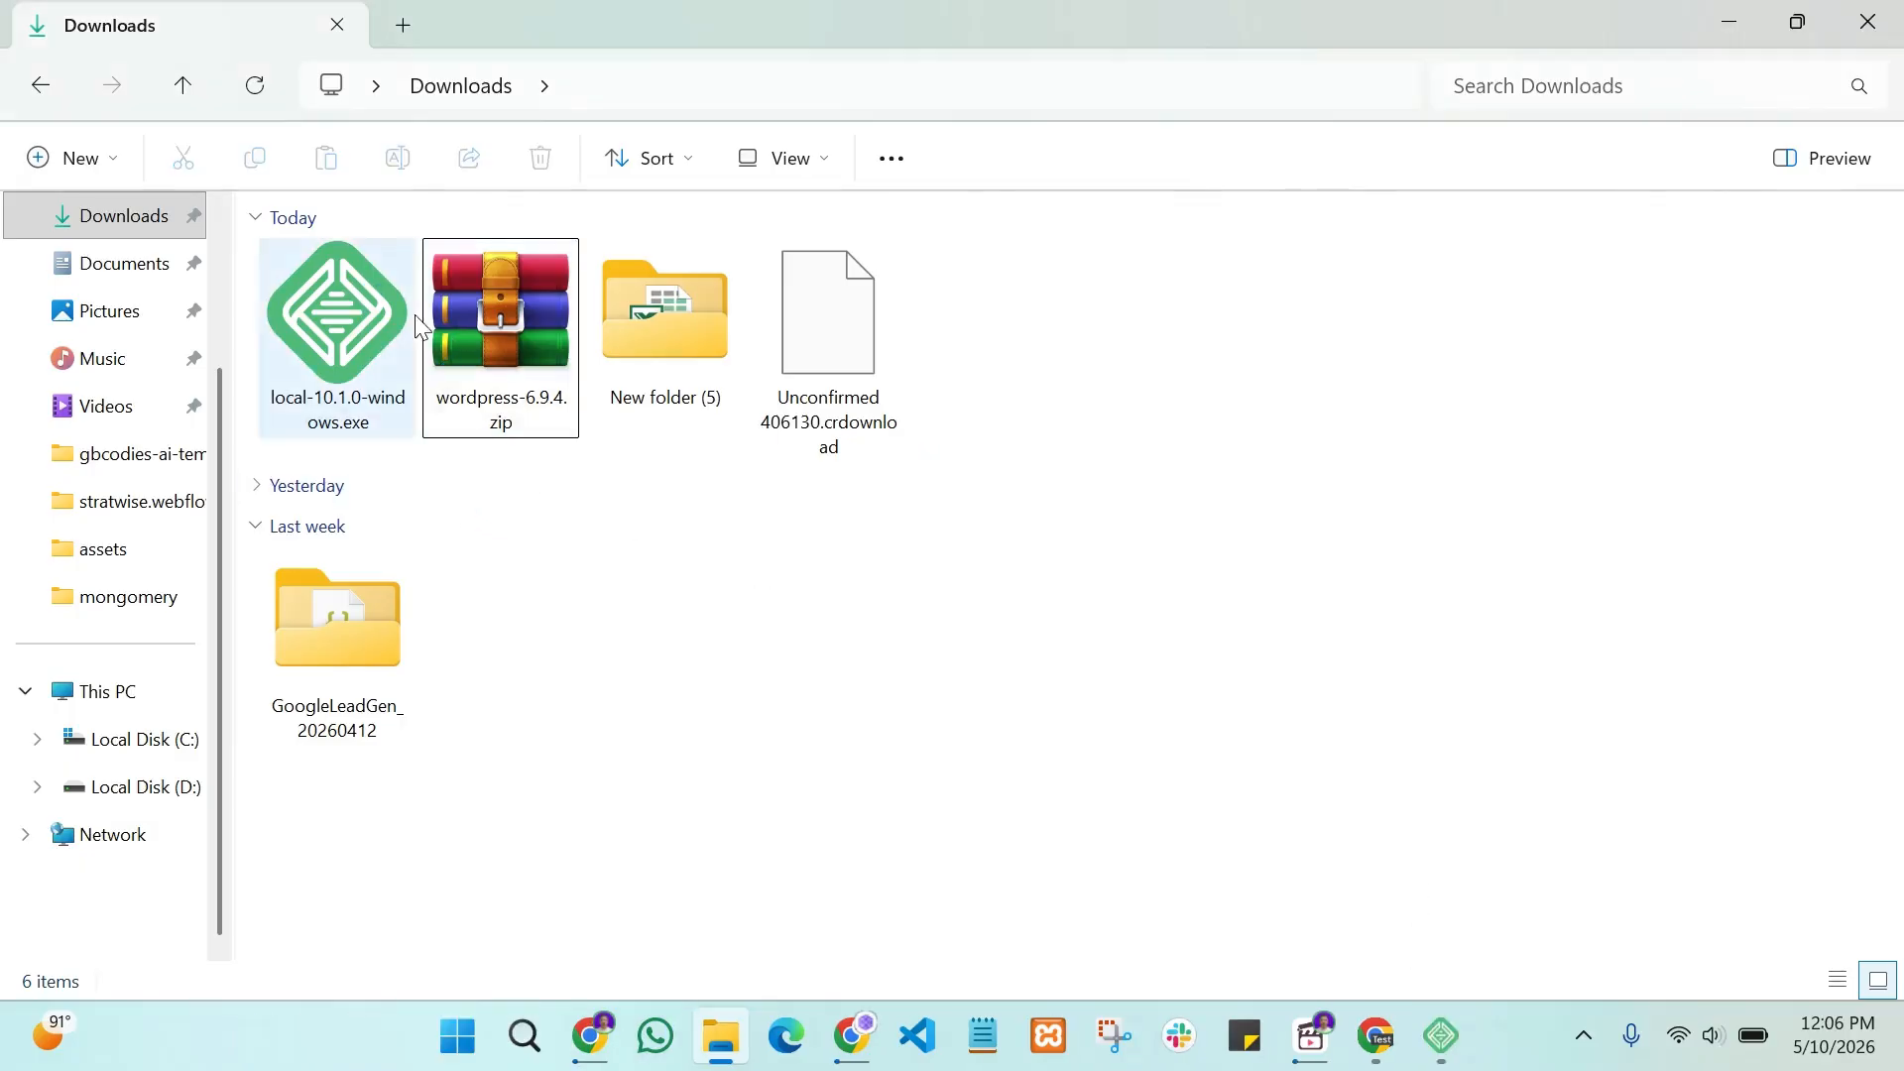
pyautogui.click(1441, 1035)
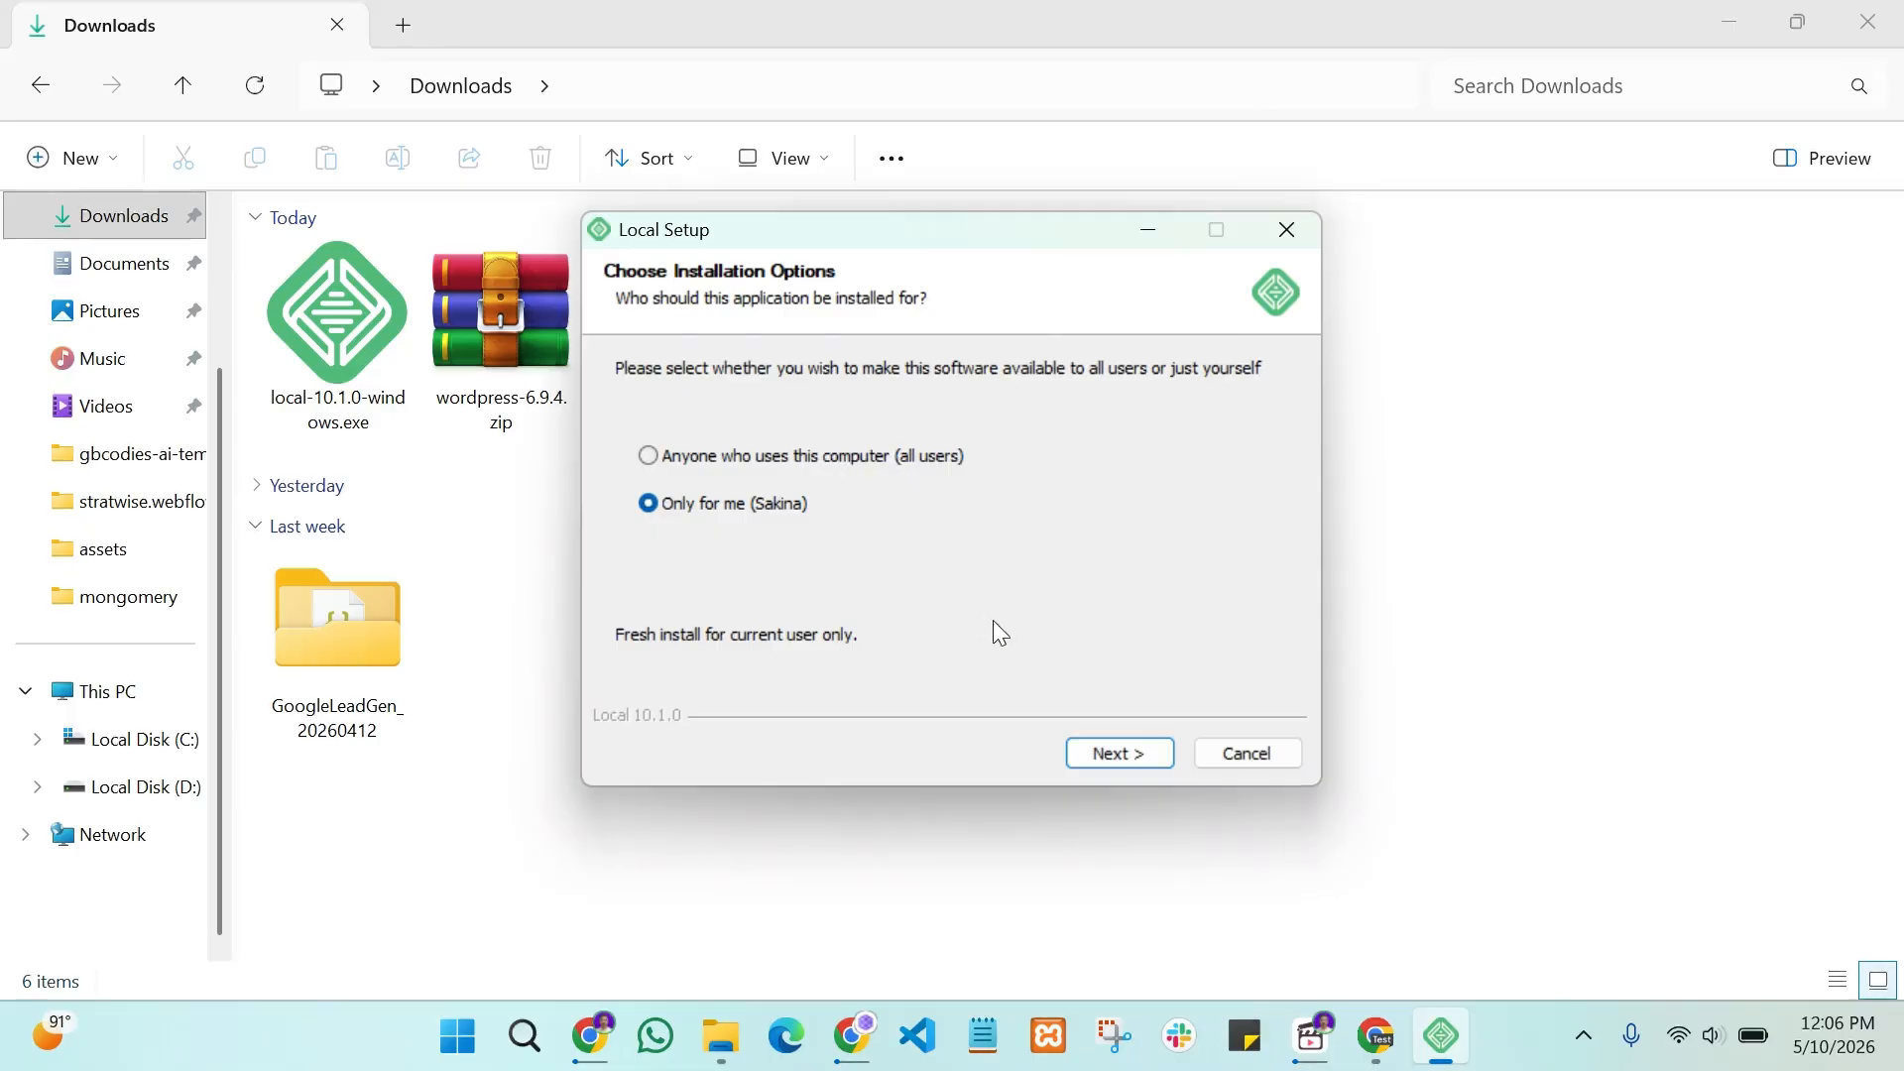
# Step: Install Local only for the current user into the default destination folder
pyautogui.click(1118, 753)
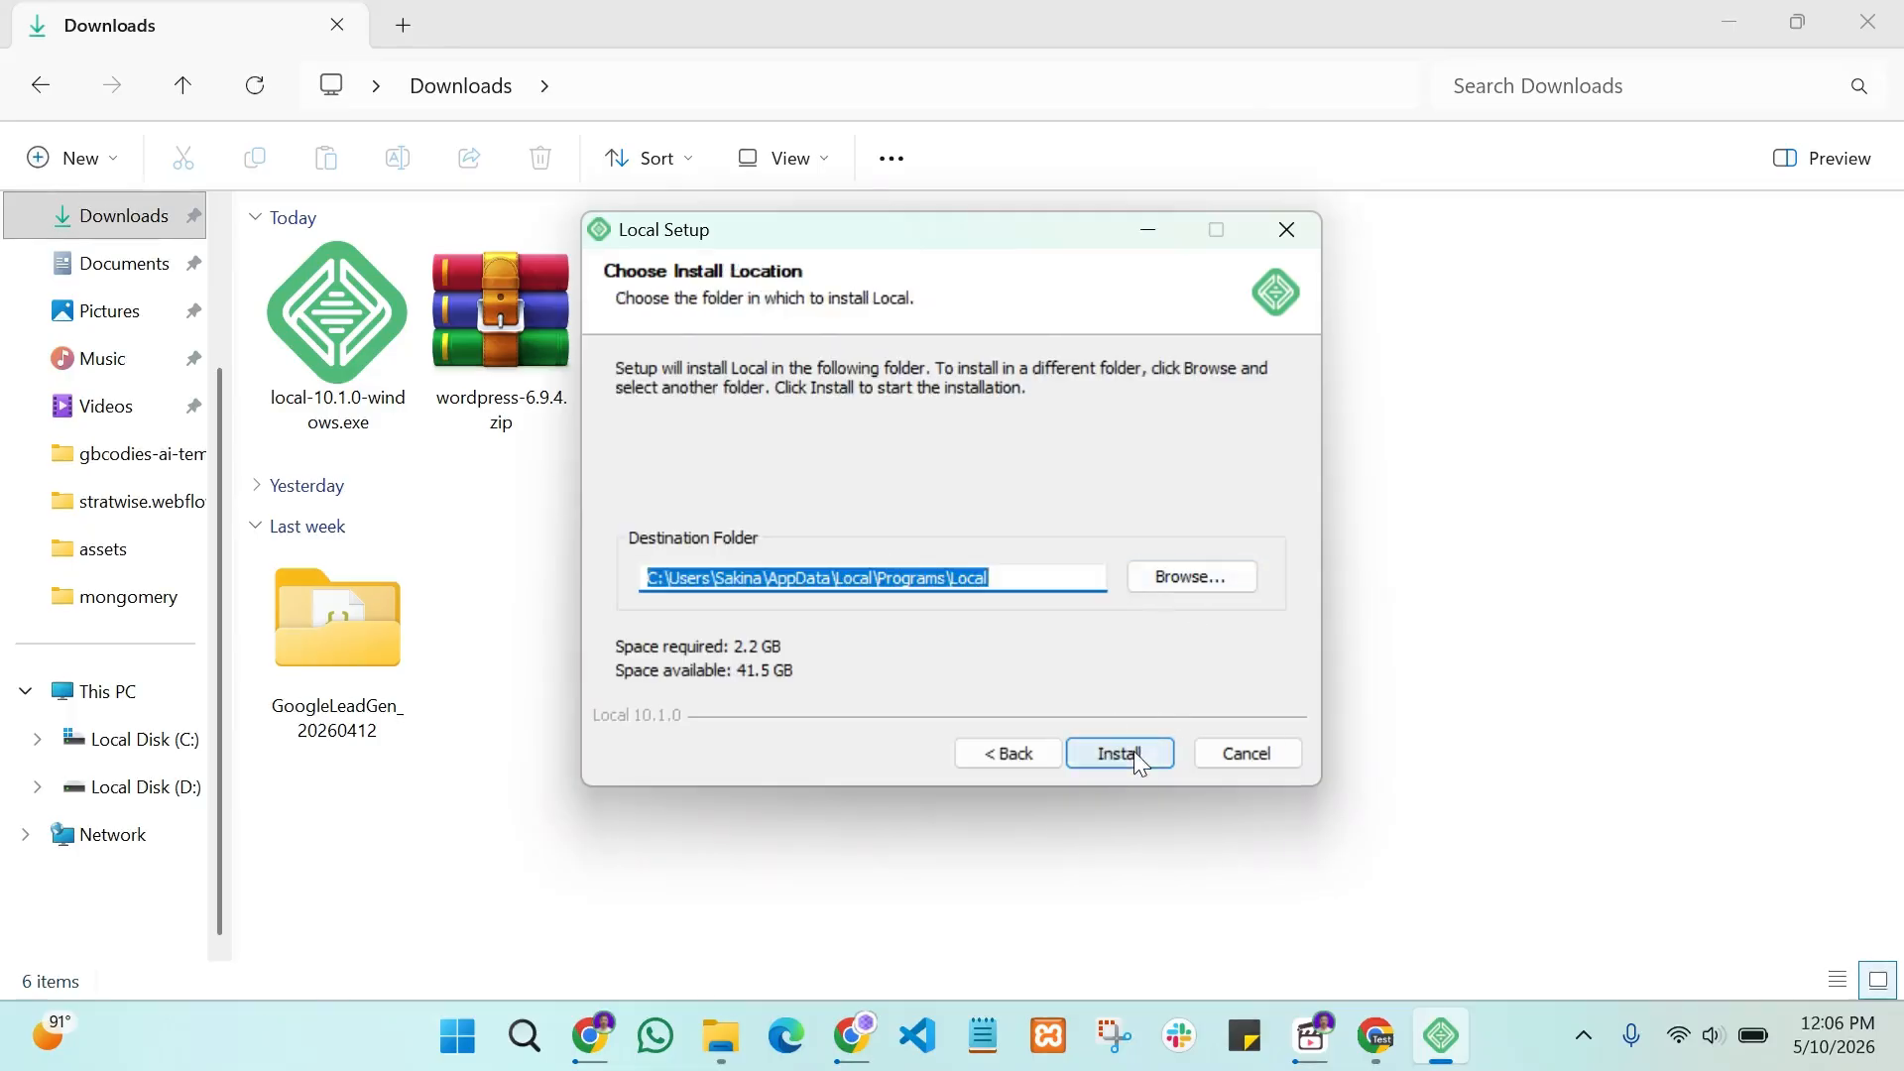
pyautogui.click(1129, 754)
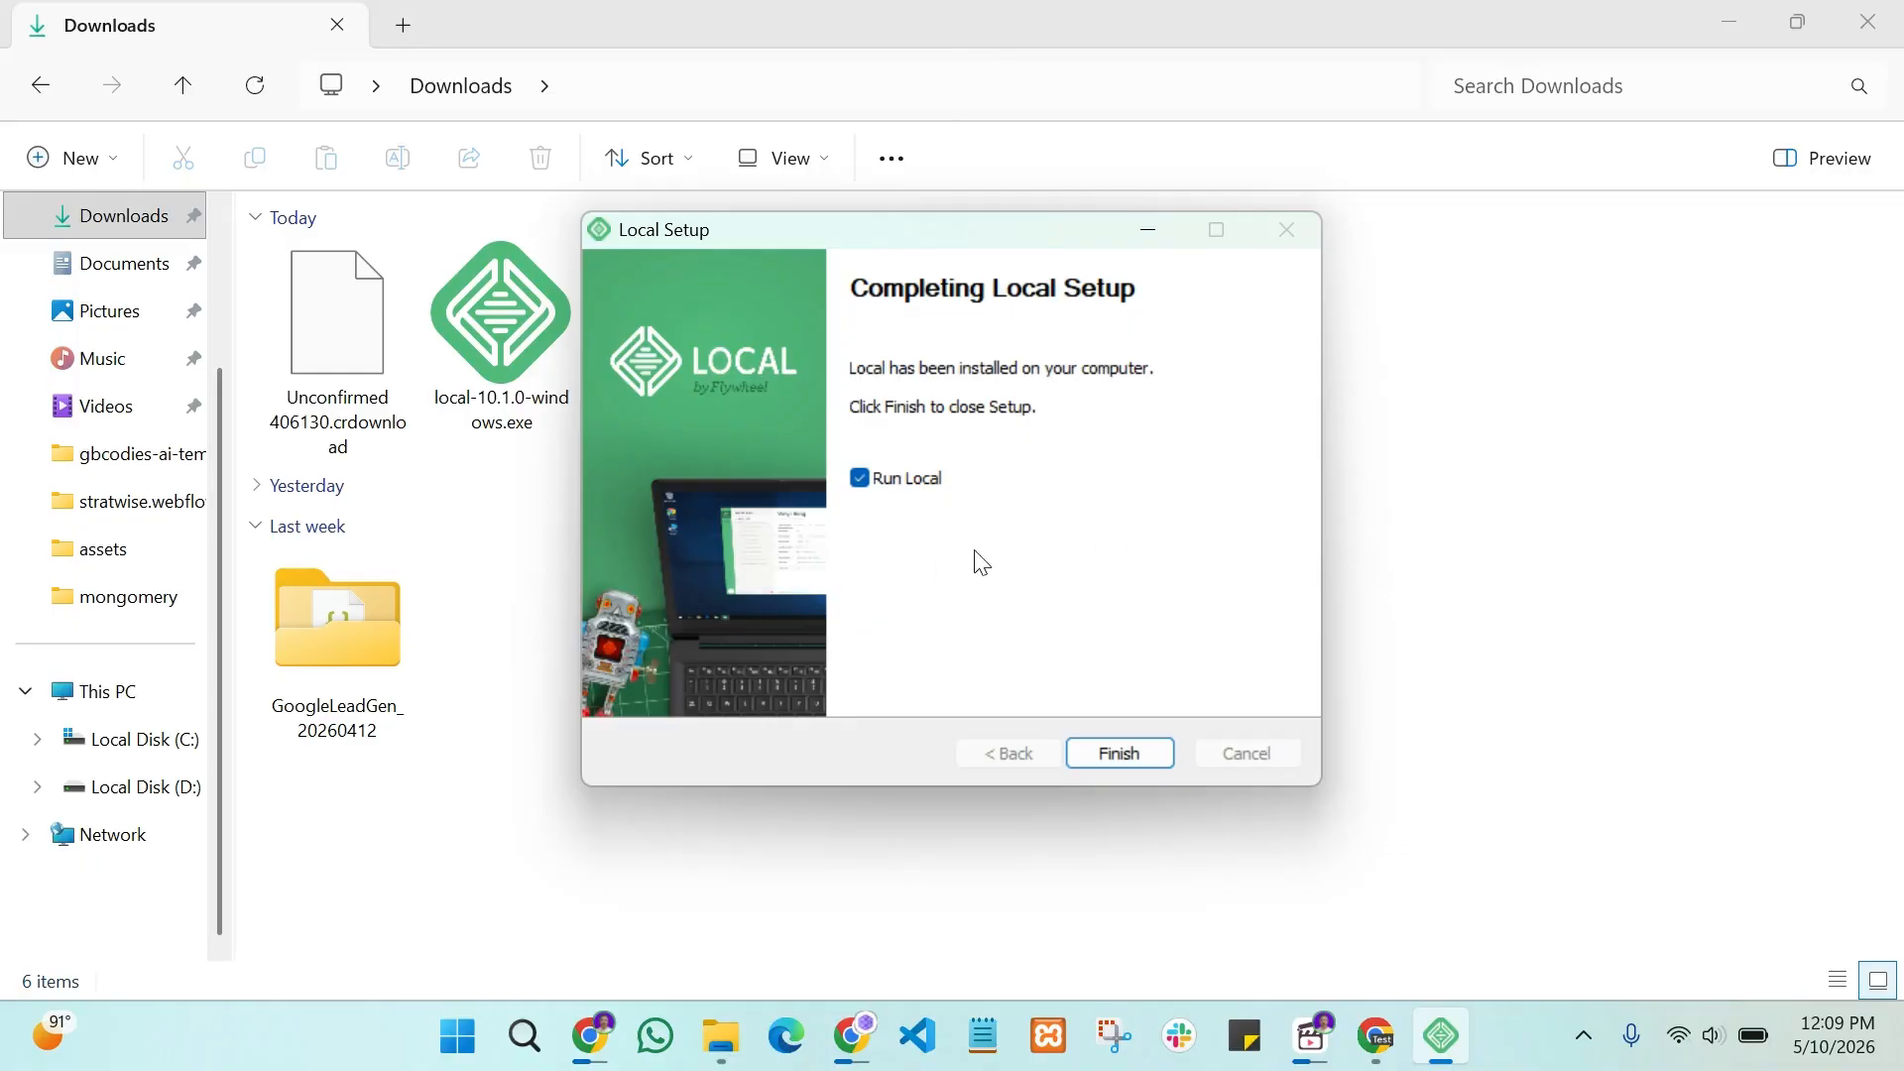
# Step: Launch Local, agree to the Terms of Service, and decline error and usage reporting
pyautogui.click(1112, 766)
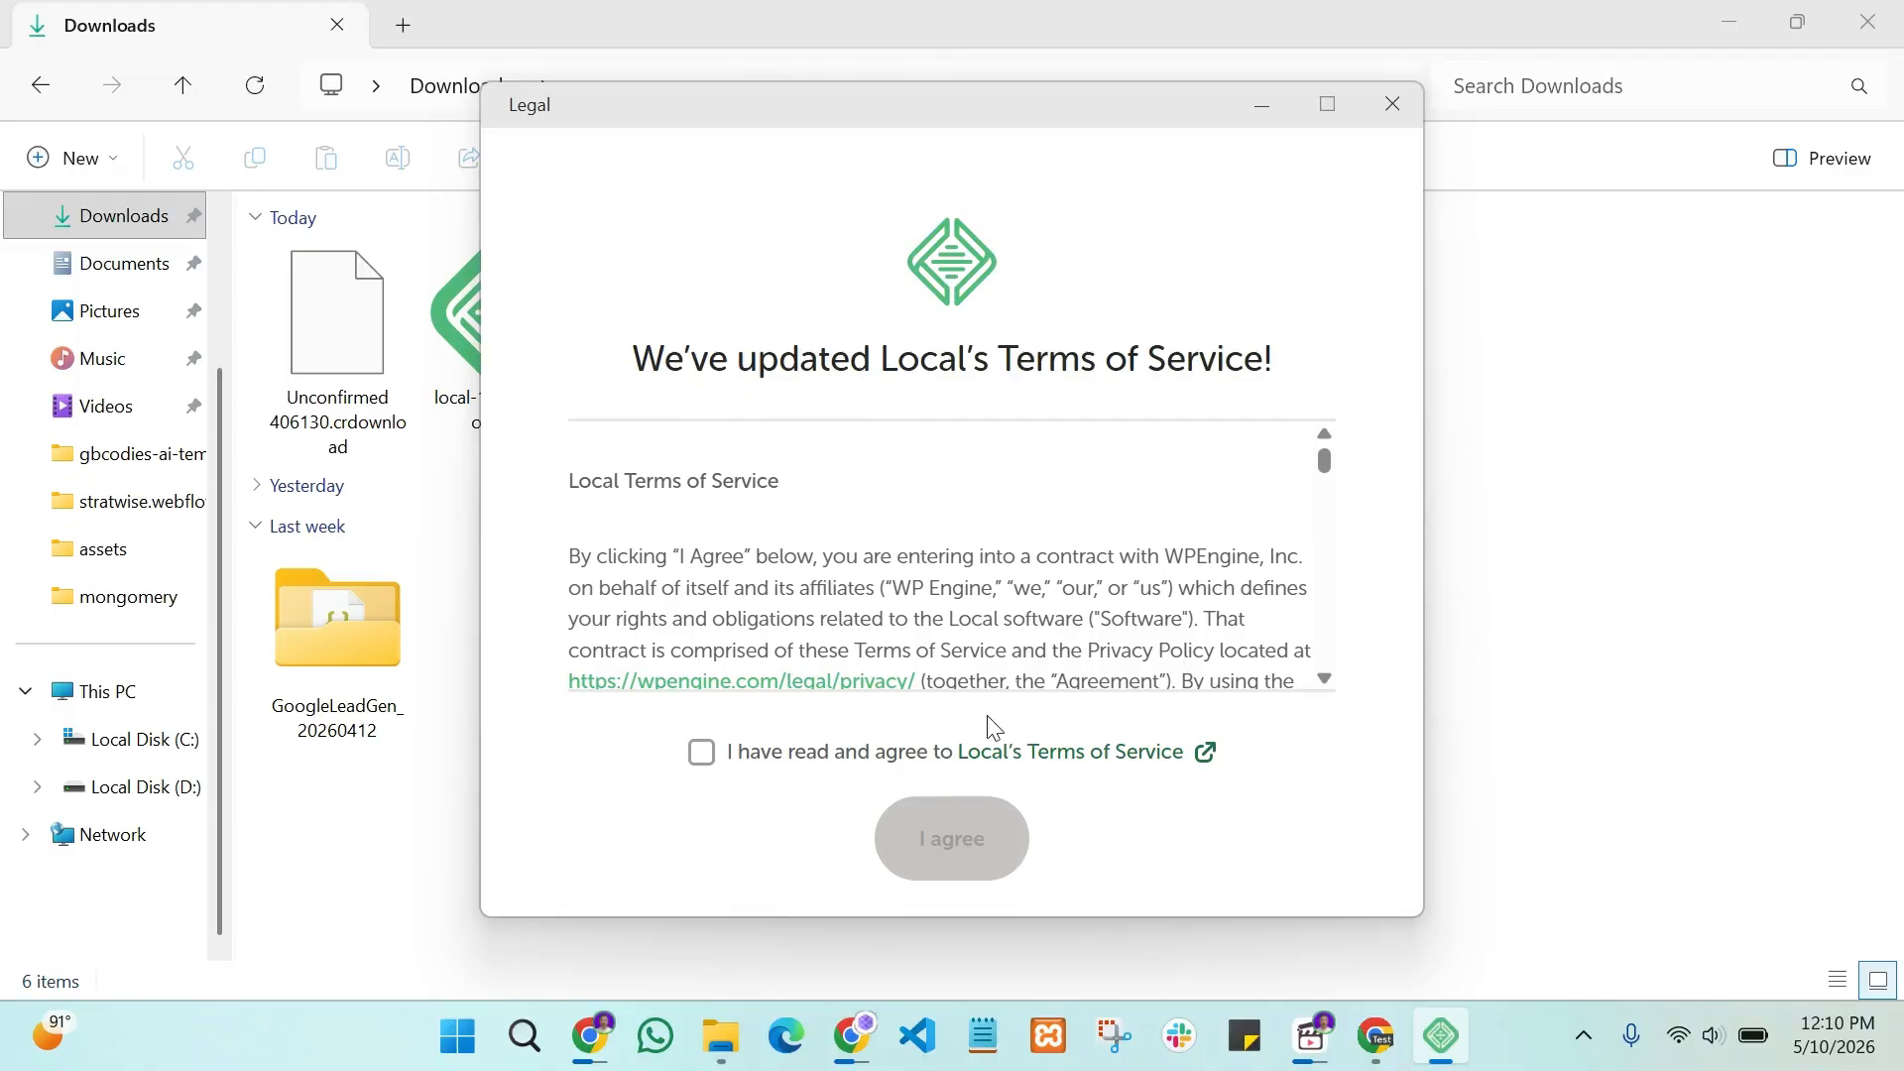
pyautogui.click(780, 752)
pyautogui.scroll(-20, 949, 576)
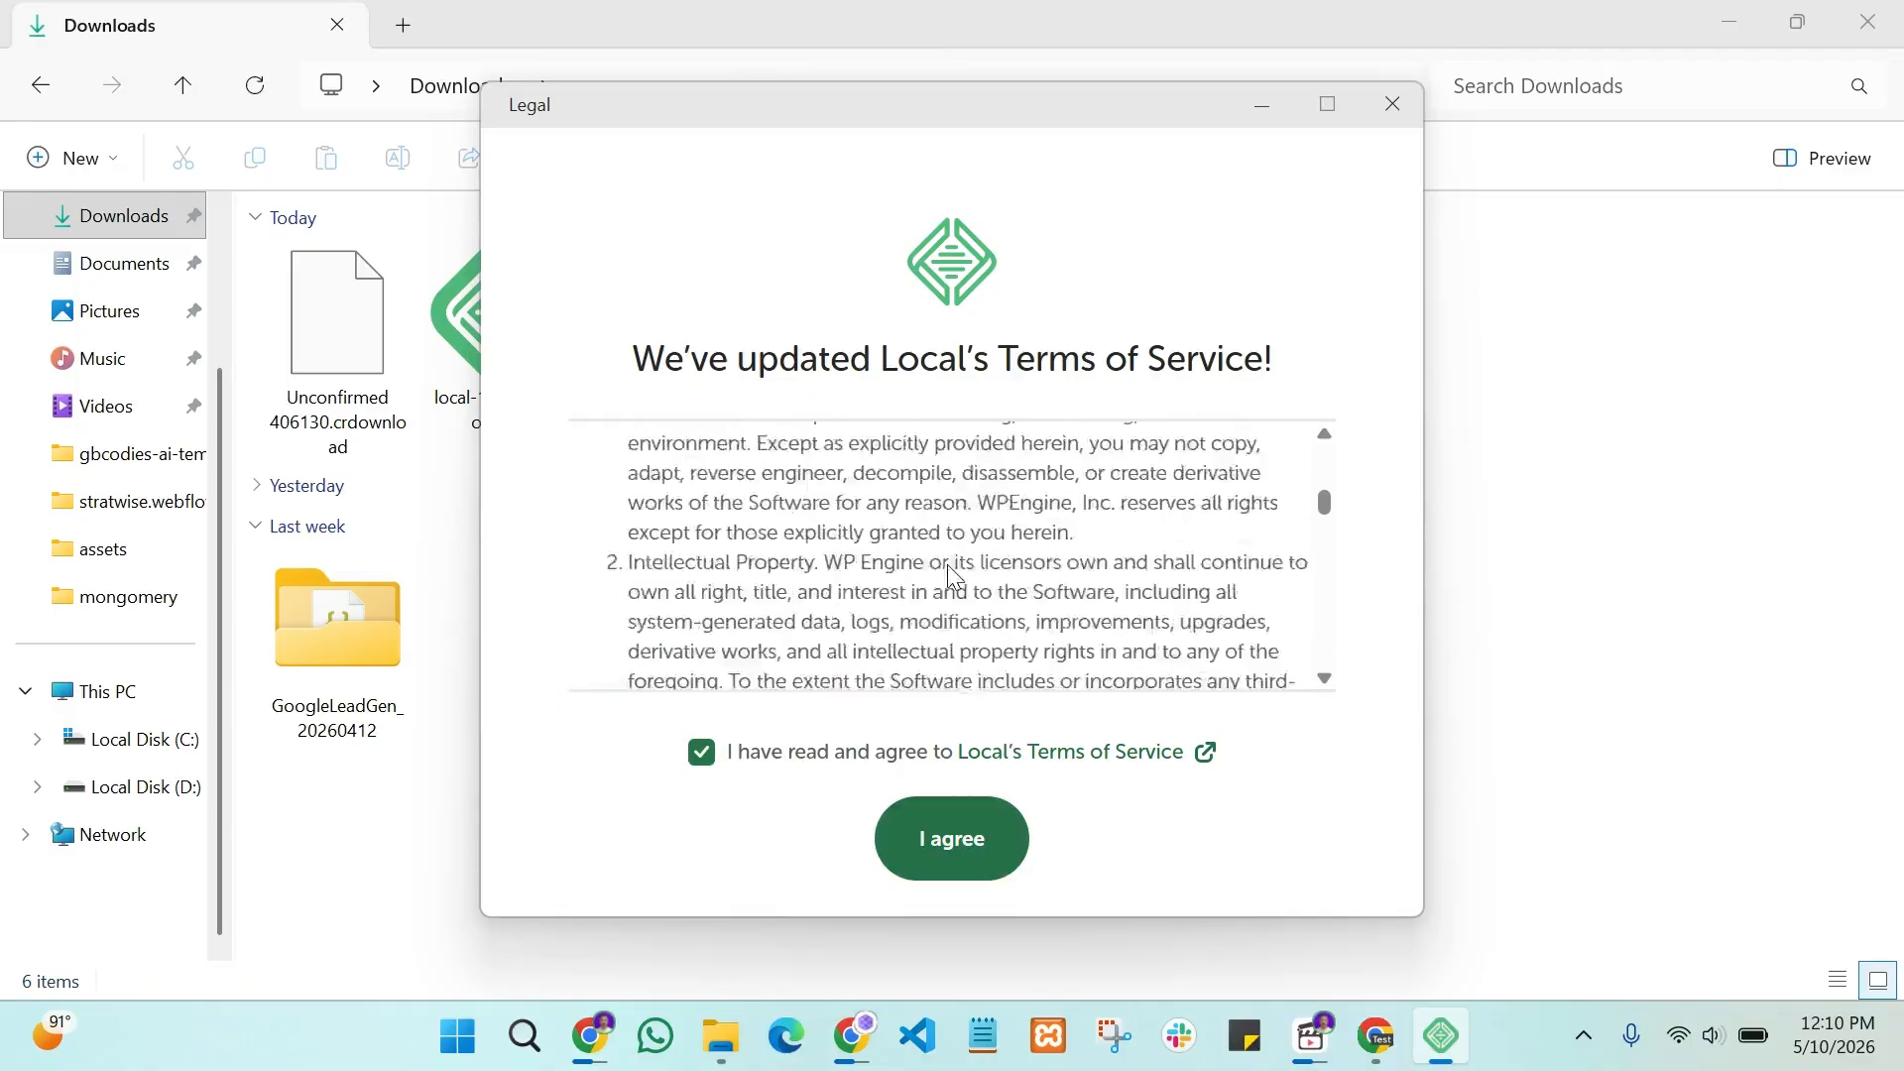
pyautogui.click(950, 831)
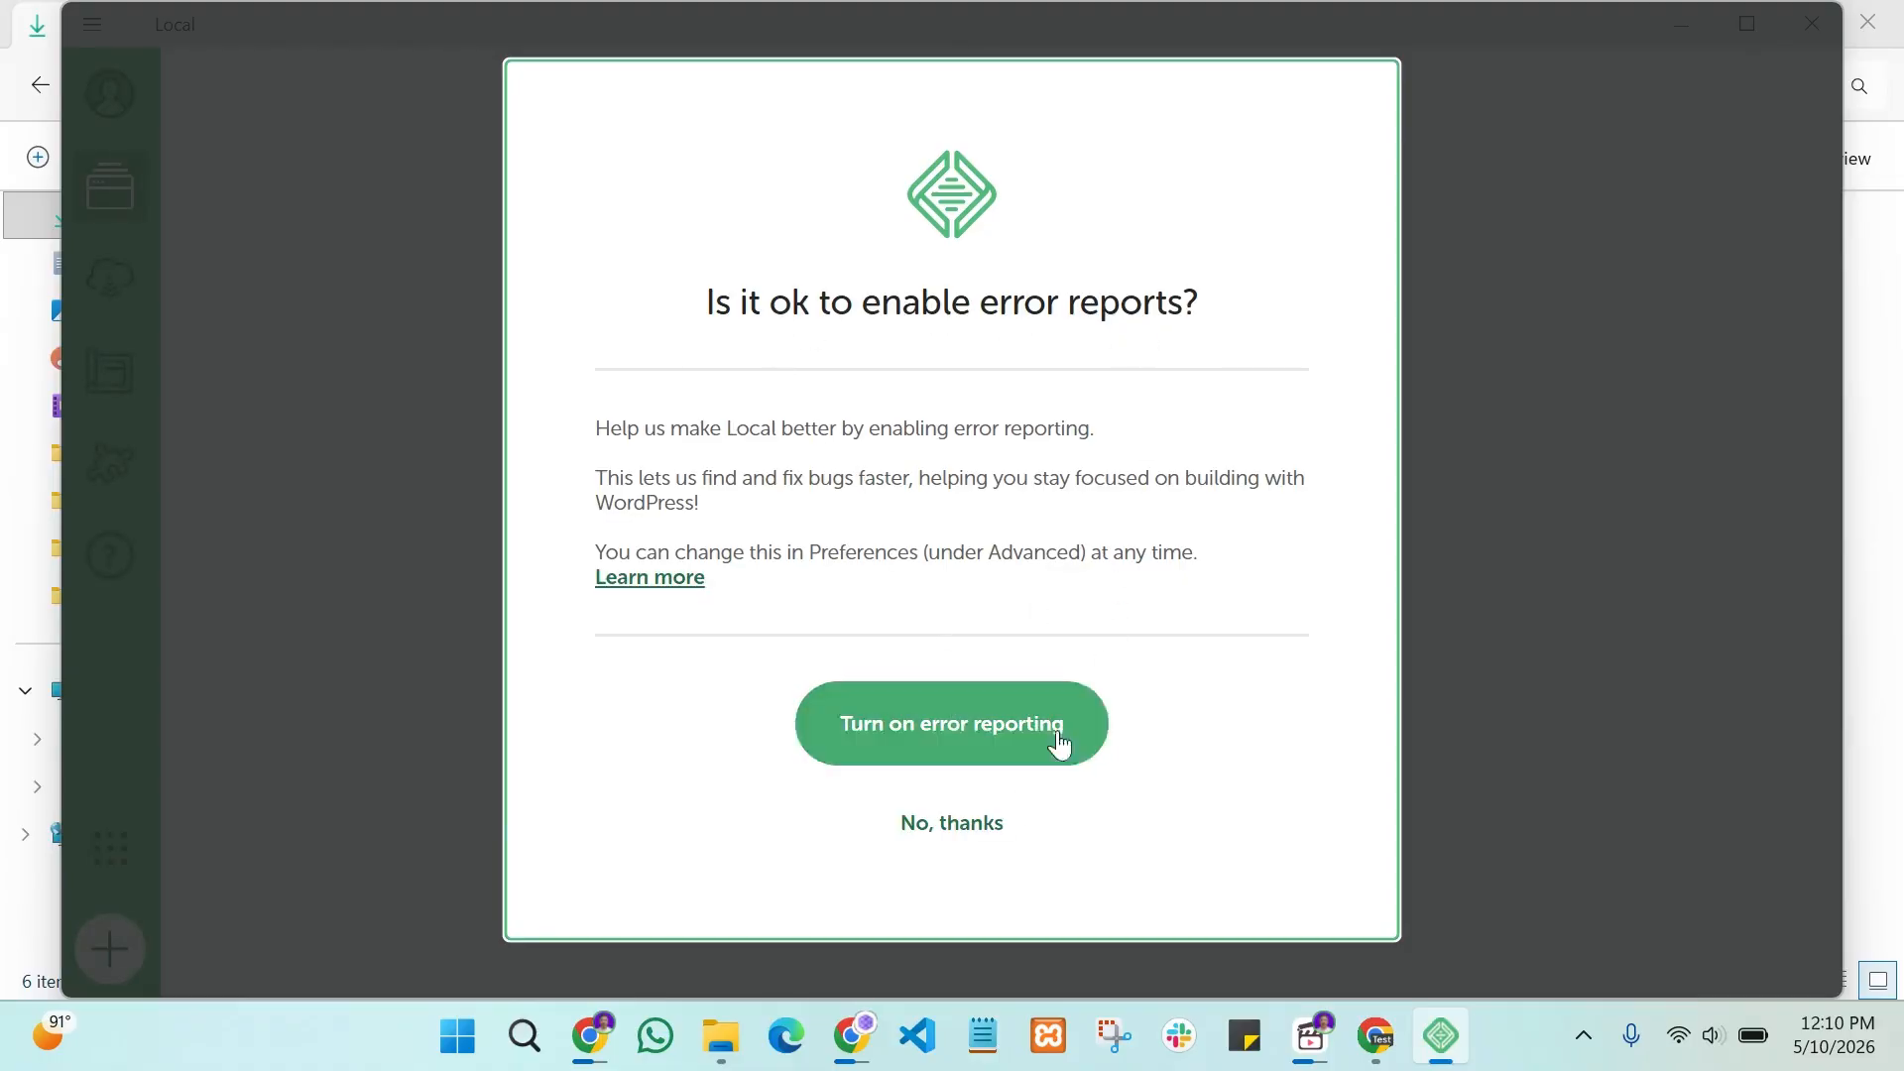
pyautogui.click(960, 841)
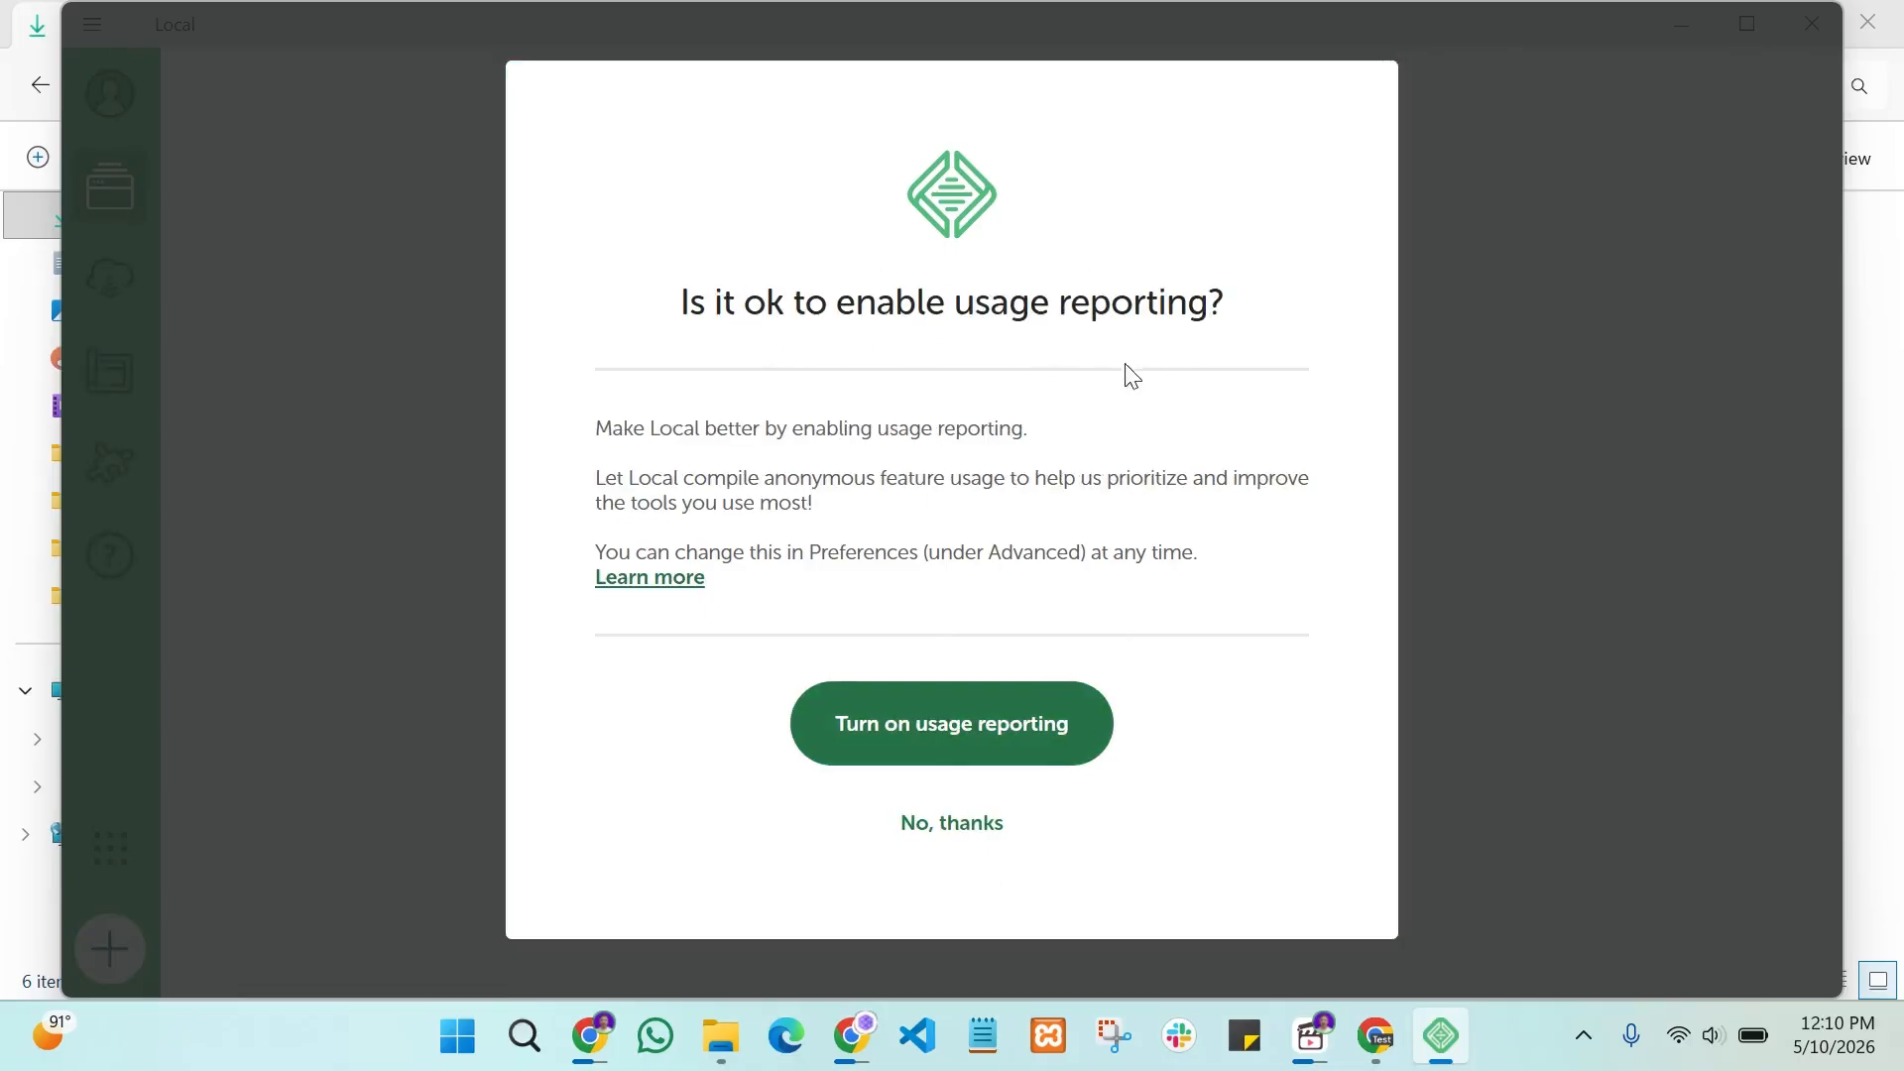
pyautogui.click(957, 831)
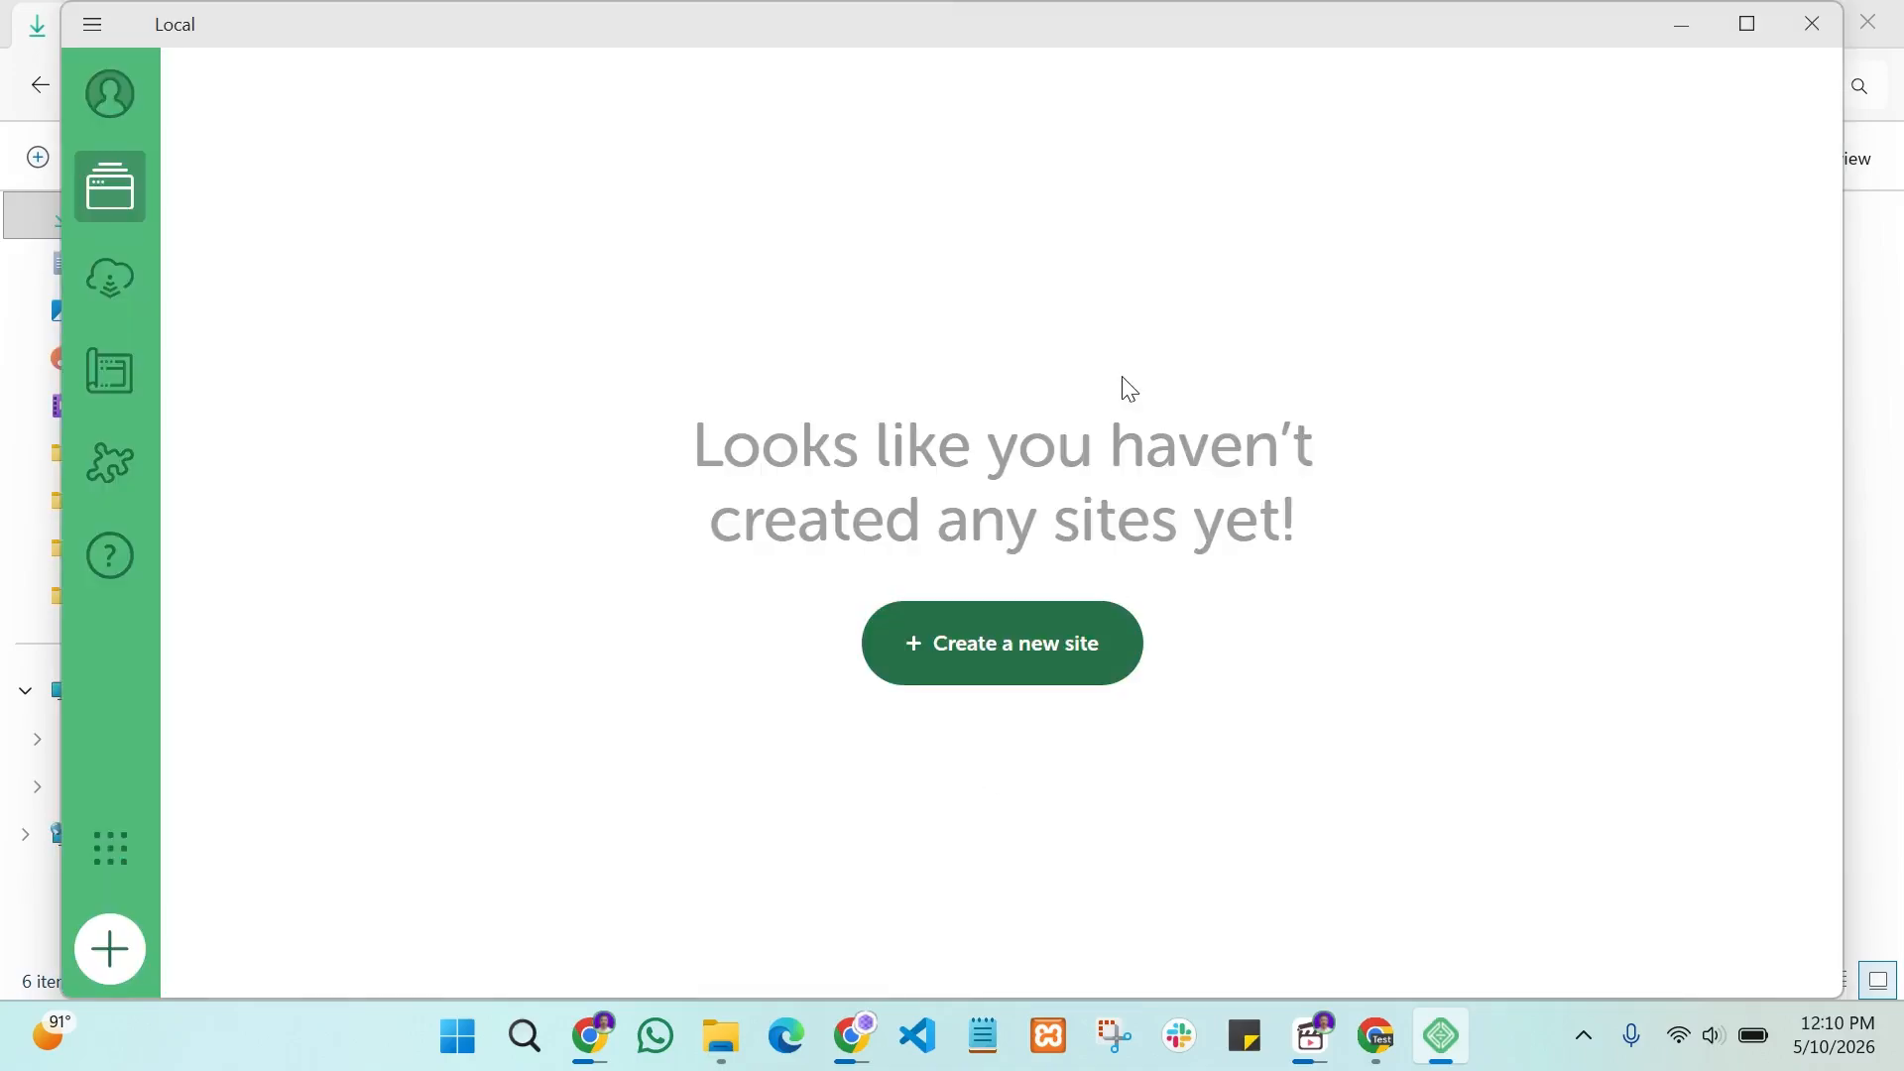
# Step: Maximize Local and create a new site named devtest, keeping the Preferred environment
pyautogui.click(1747, 26)
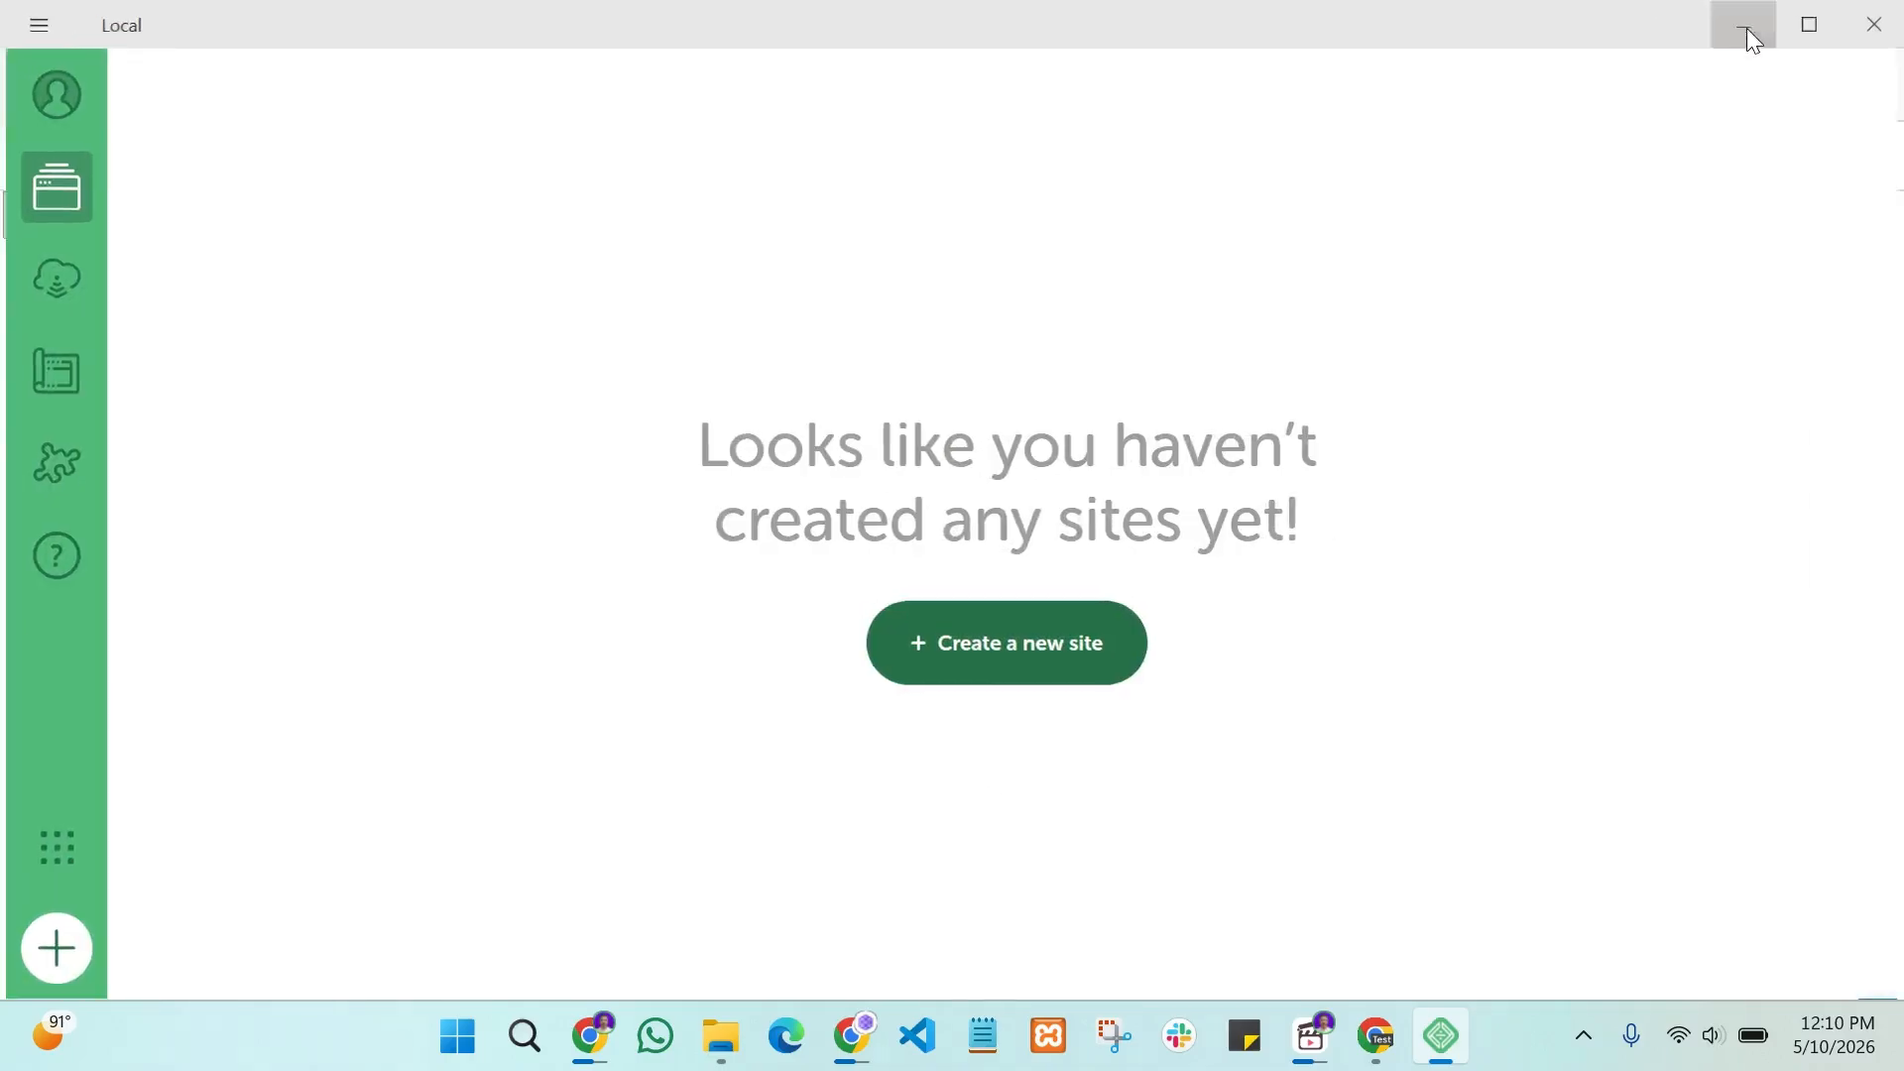
pyautogui.click(969, 659)
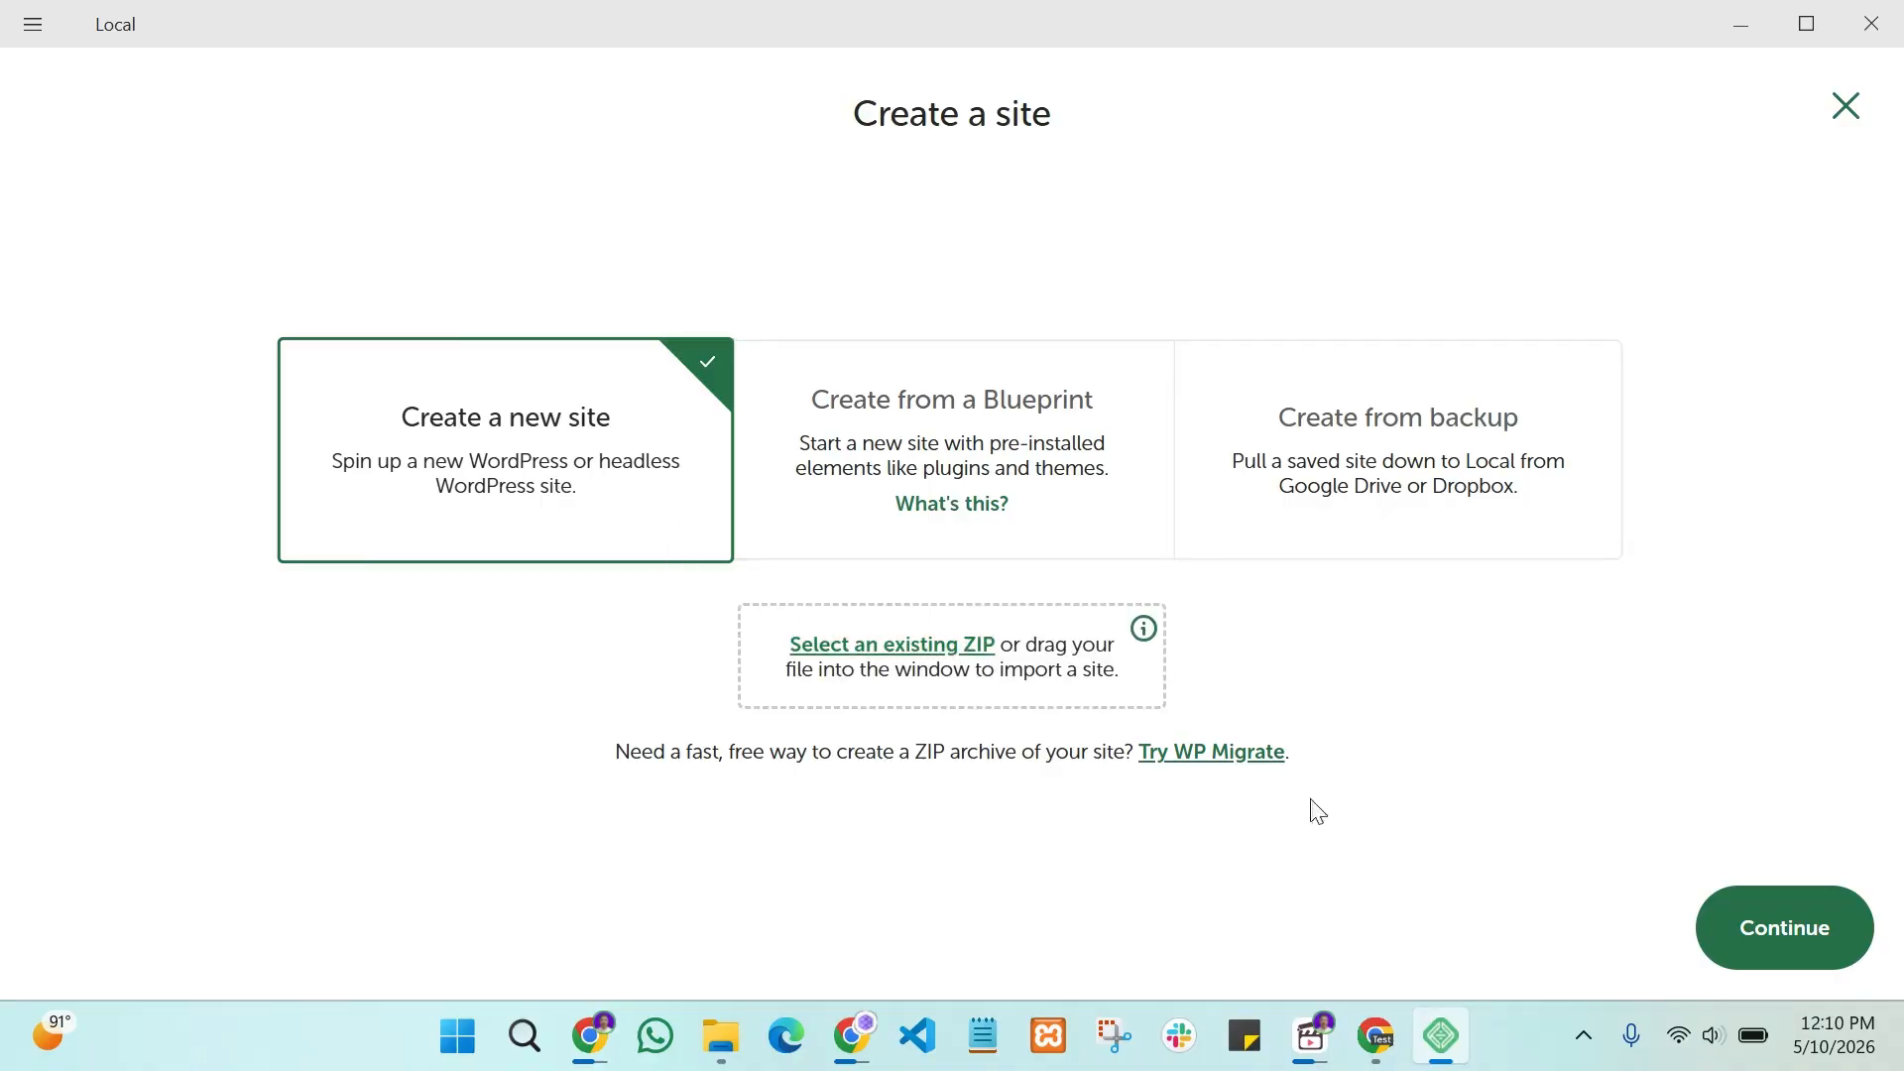
pyautogui.click(1736, 917)
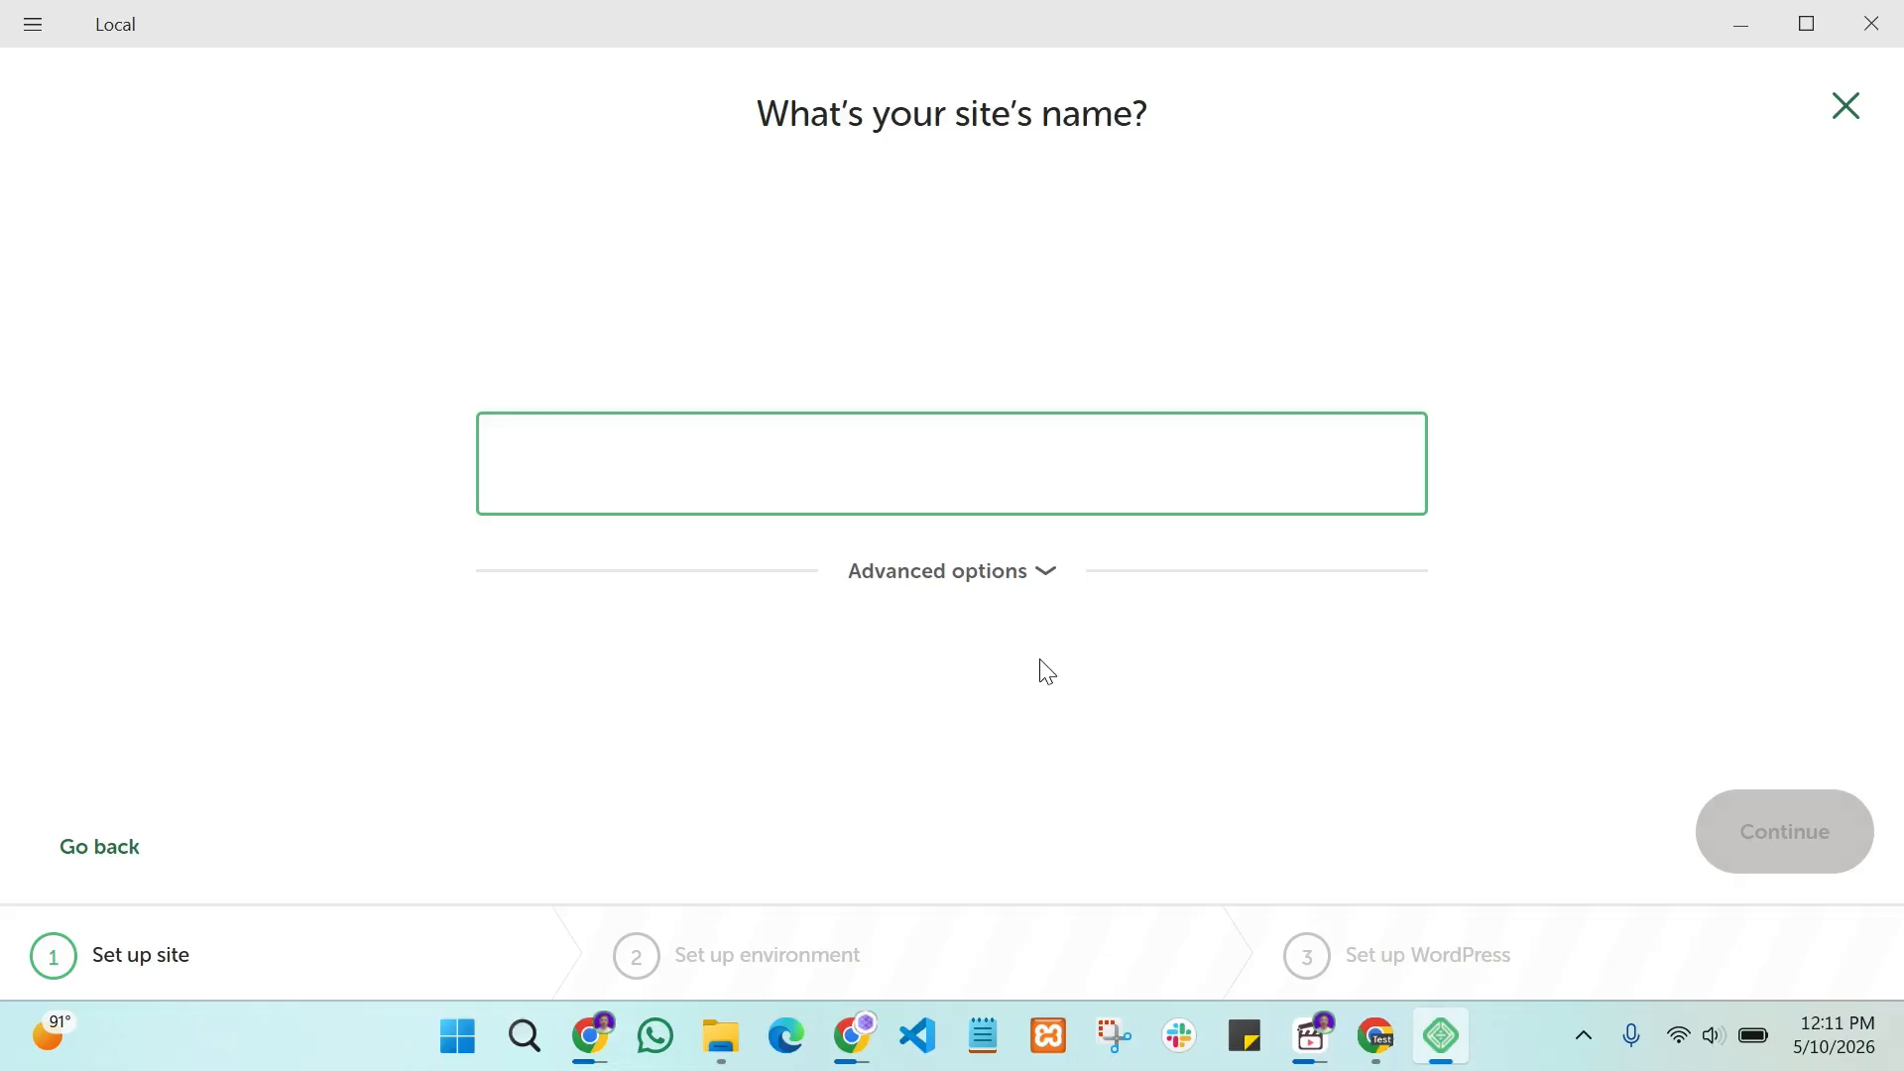
pyautogui.write('devtest')
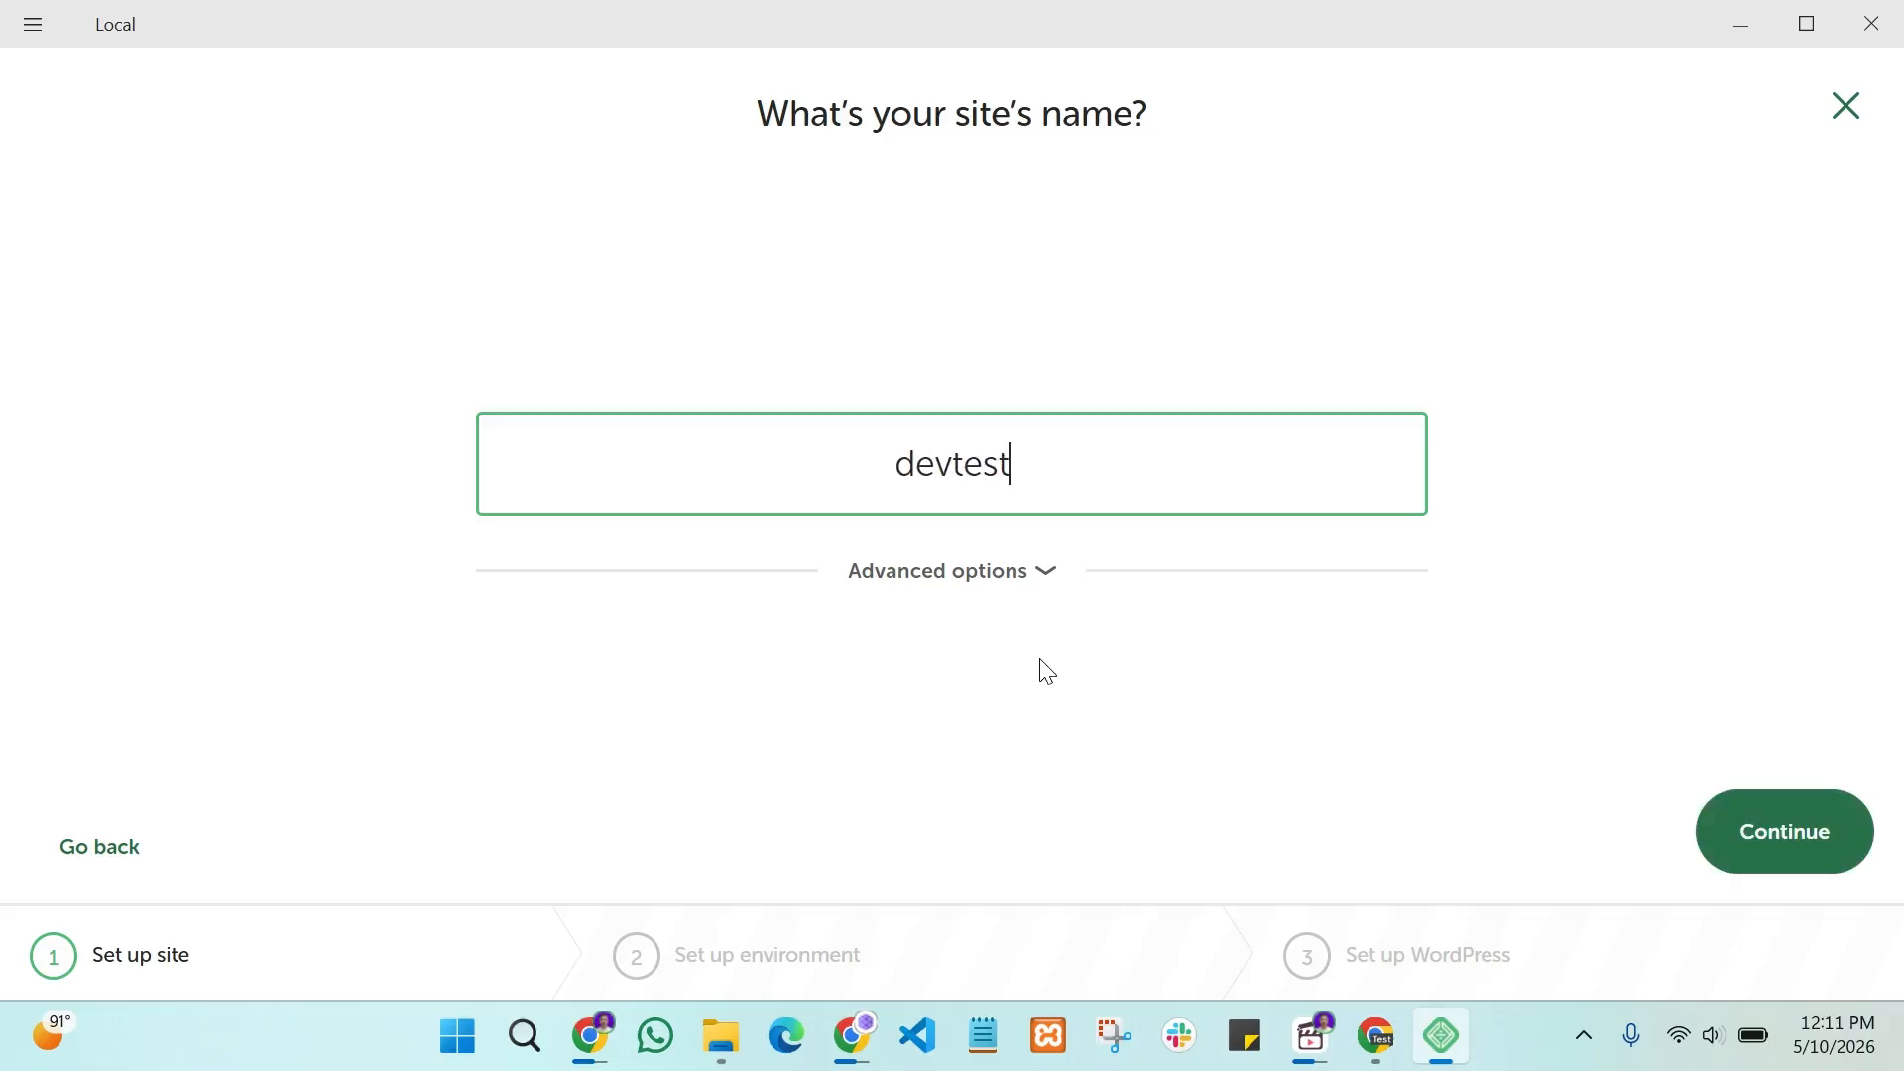
pyautogui.click(1045, 574)
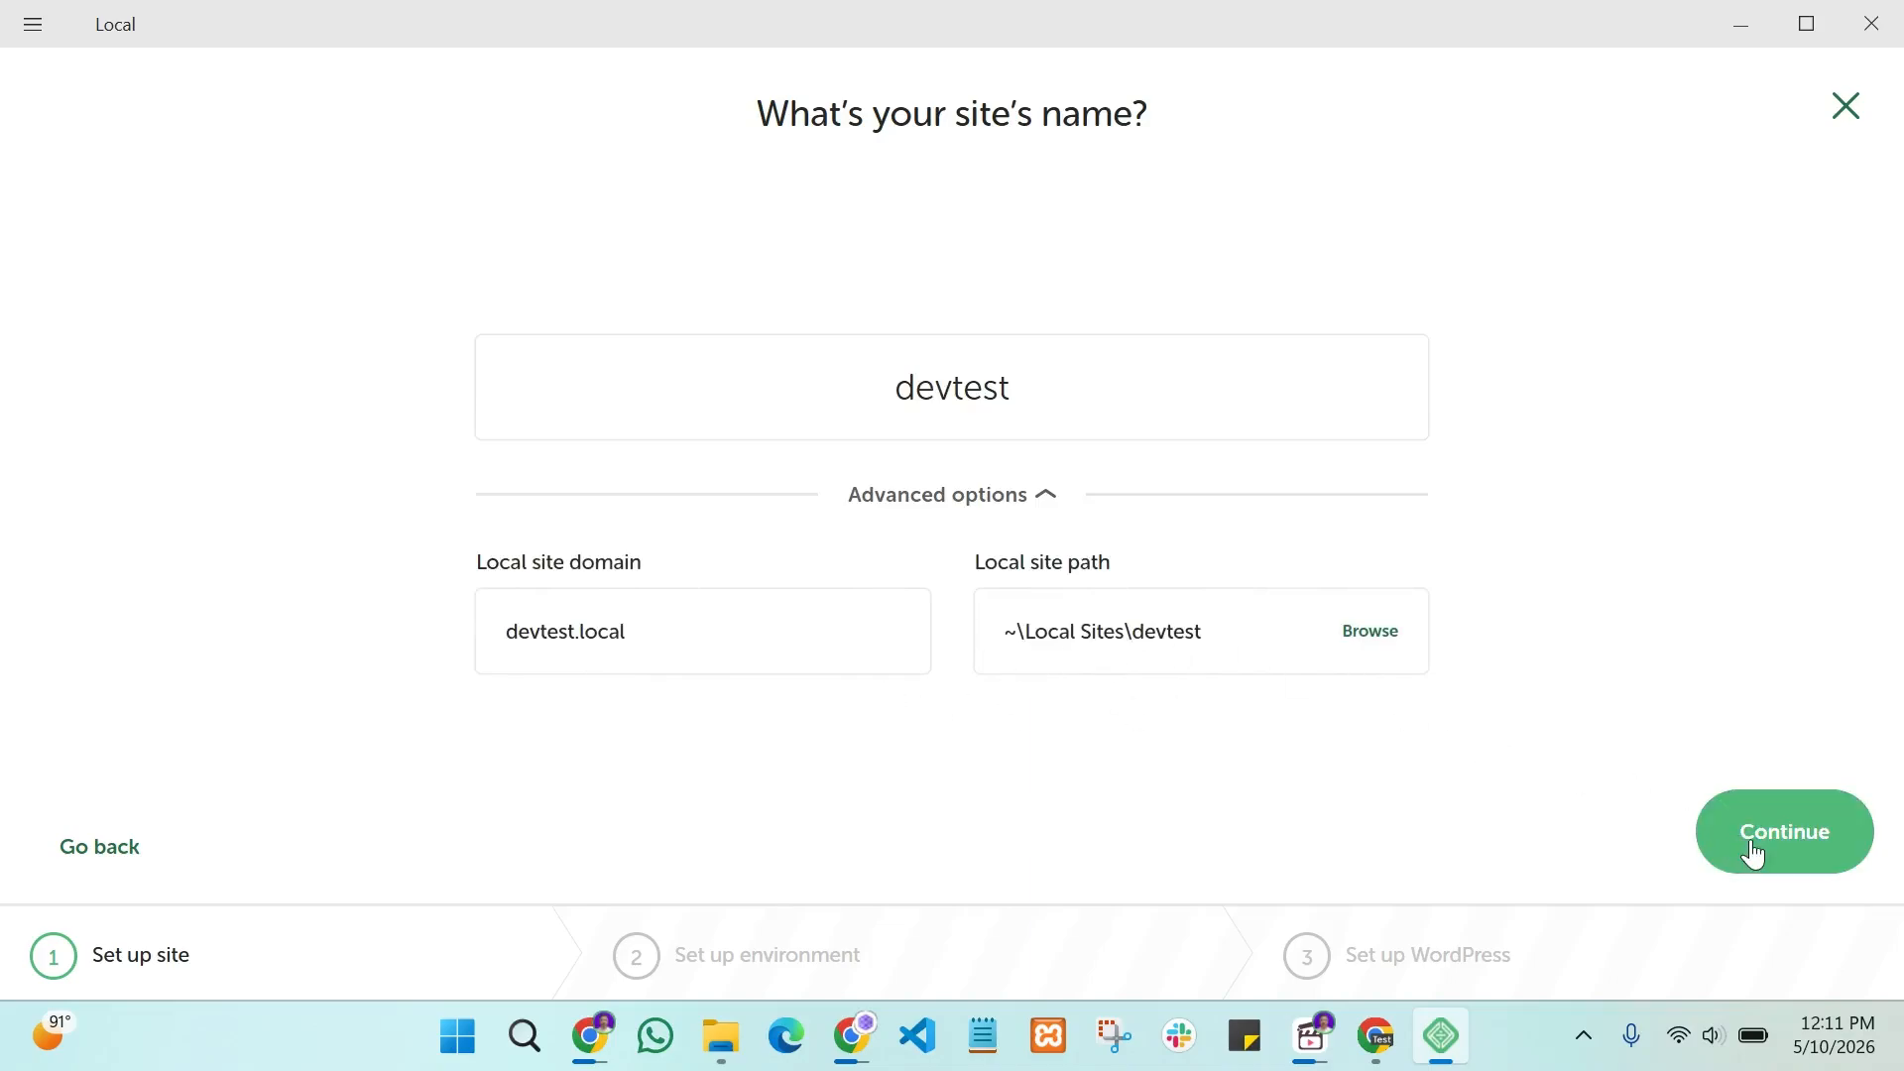
pyautogui.click(1817, 861)
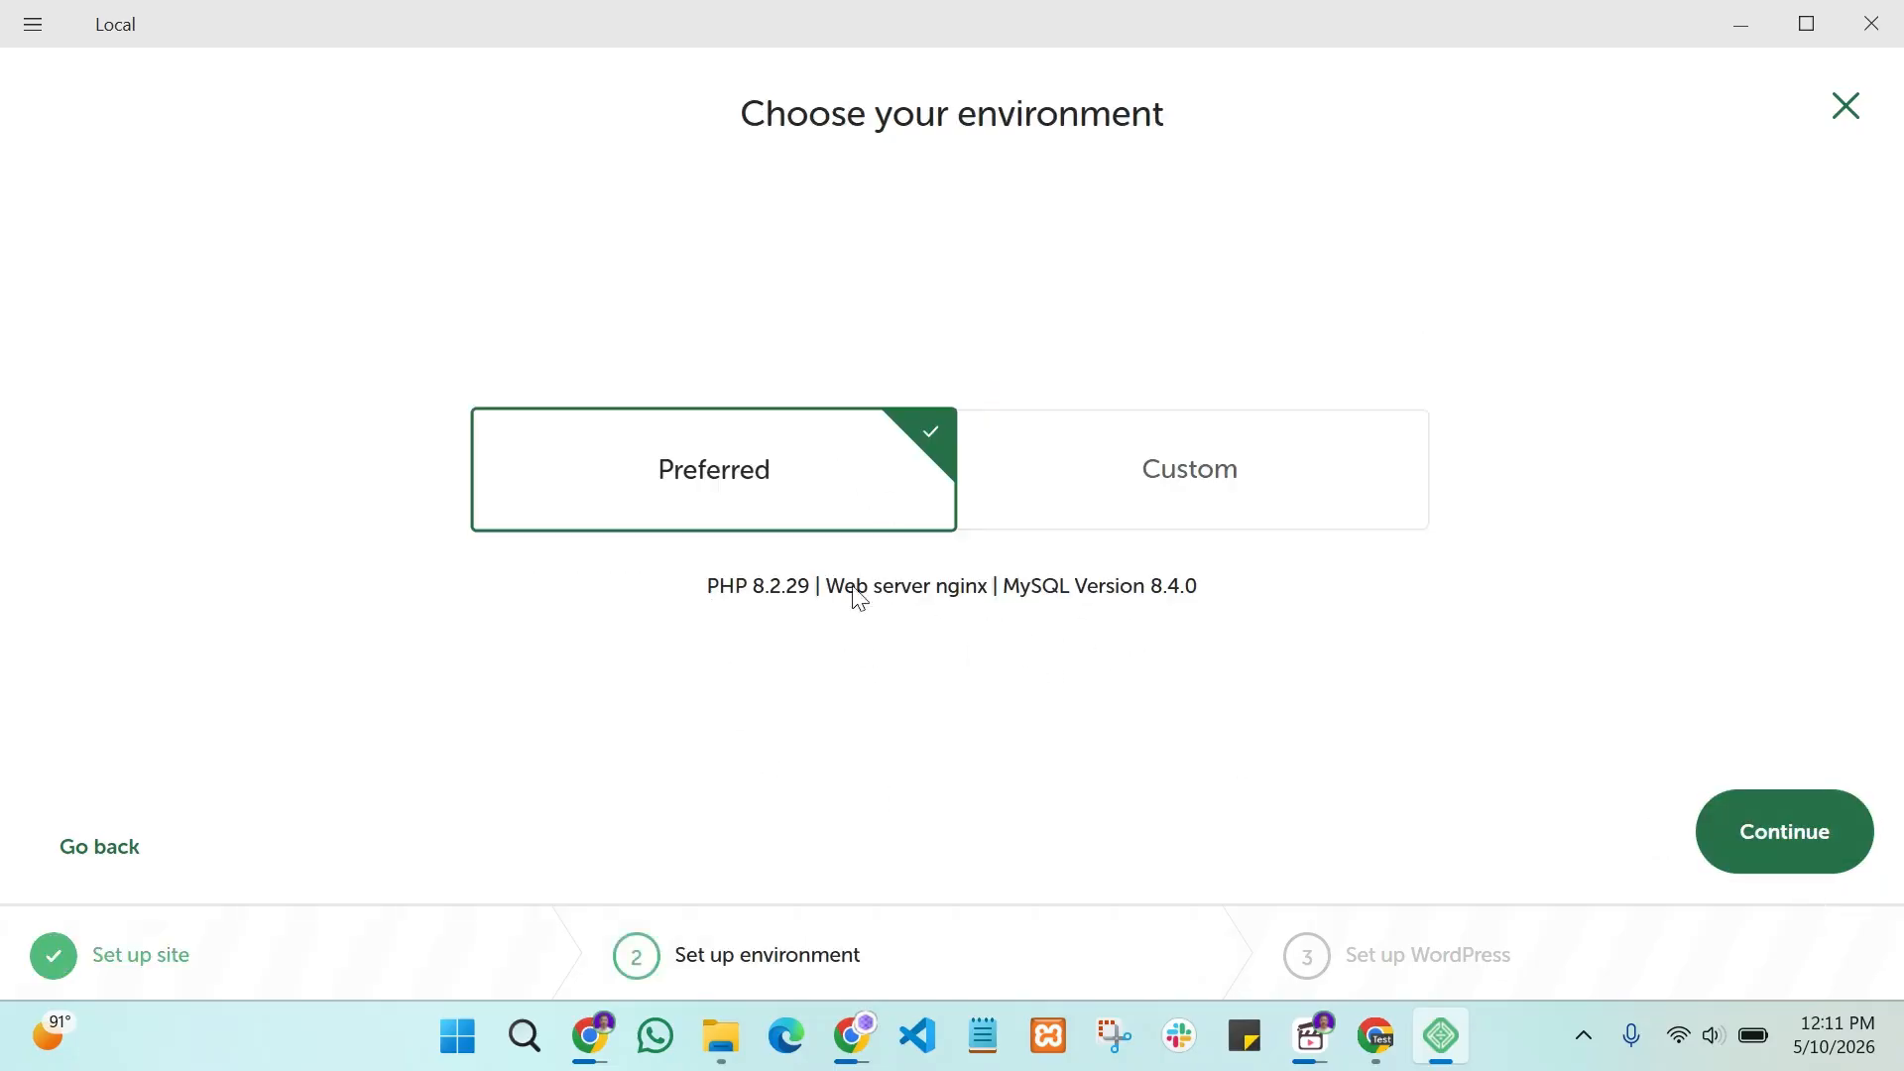
pyautogui.click(1252, 464)
pyautogui.click(792, 436)
# Step: Enter admin as the WordPress username and fill in the password, leaving advanced defaults
pyautogui.click(1815, 859)
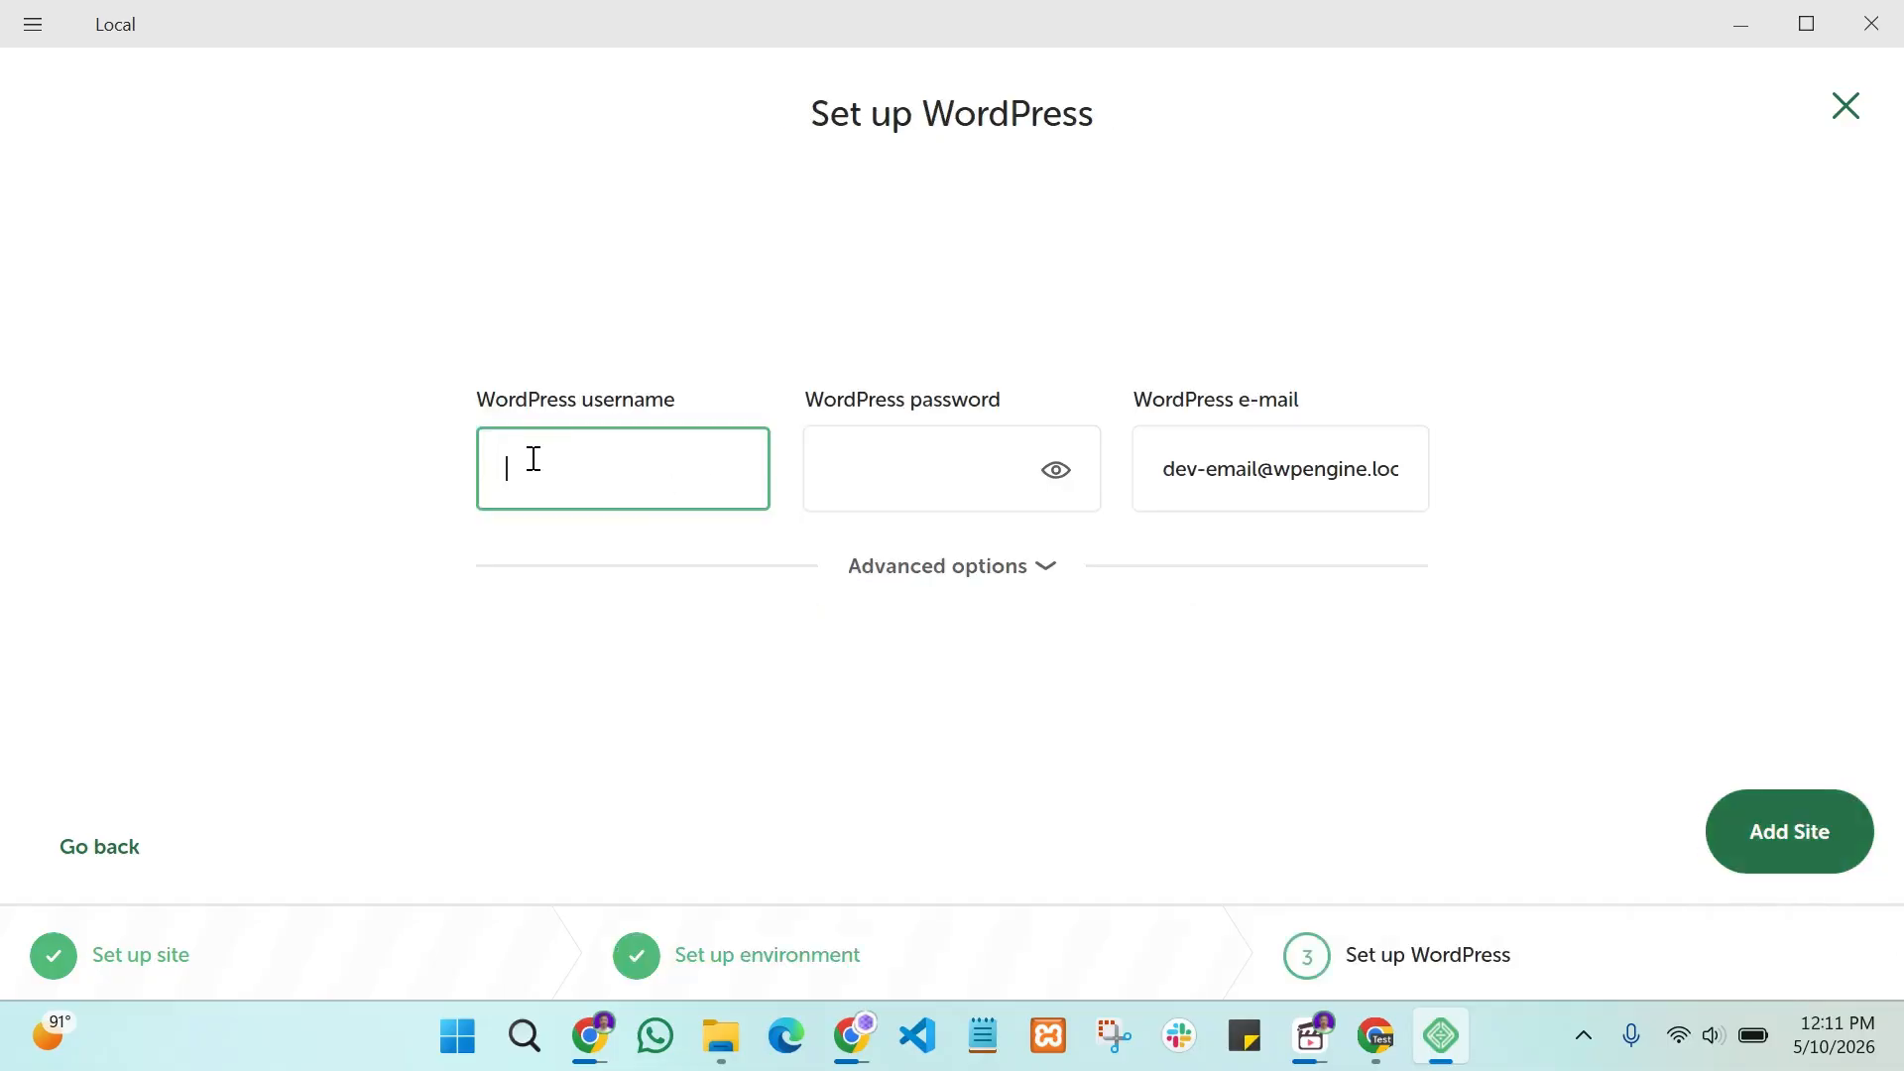
pyautogui.write('admin')
pyautogui.click(864, 464)
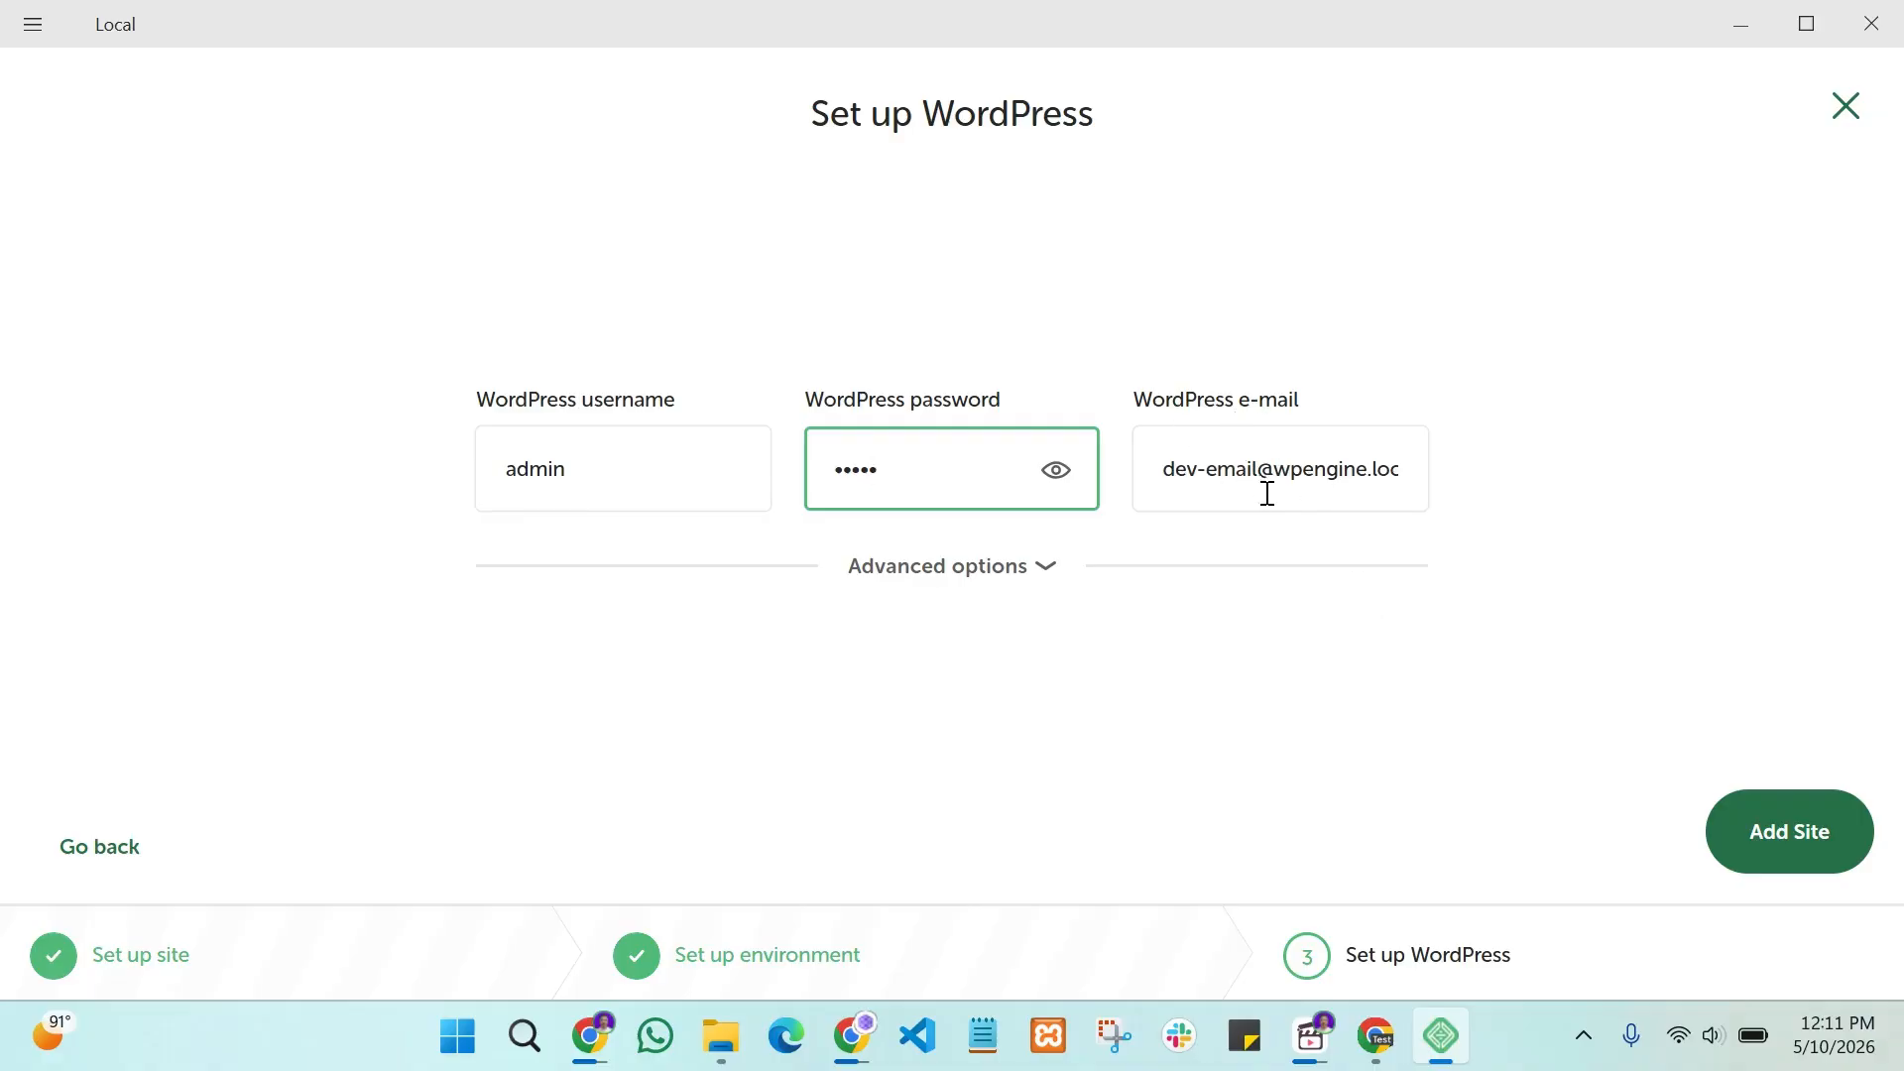
pyautogui.click(970, 558)
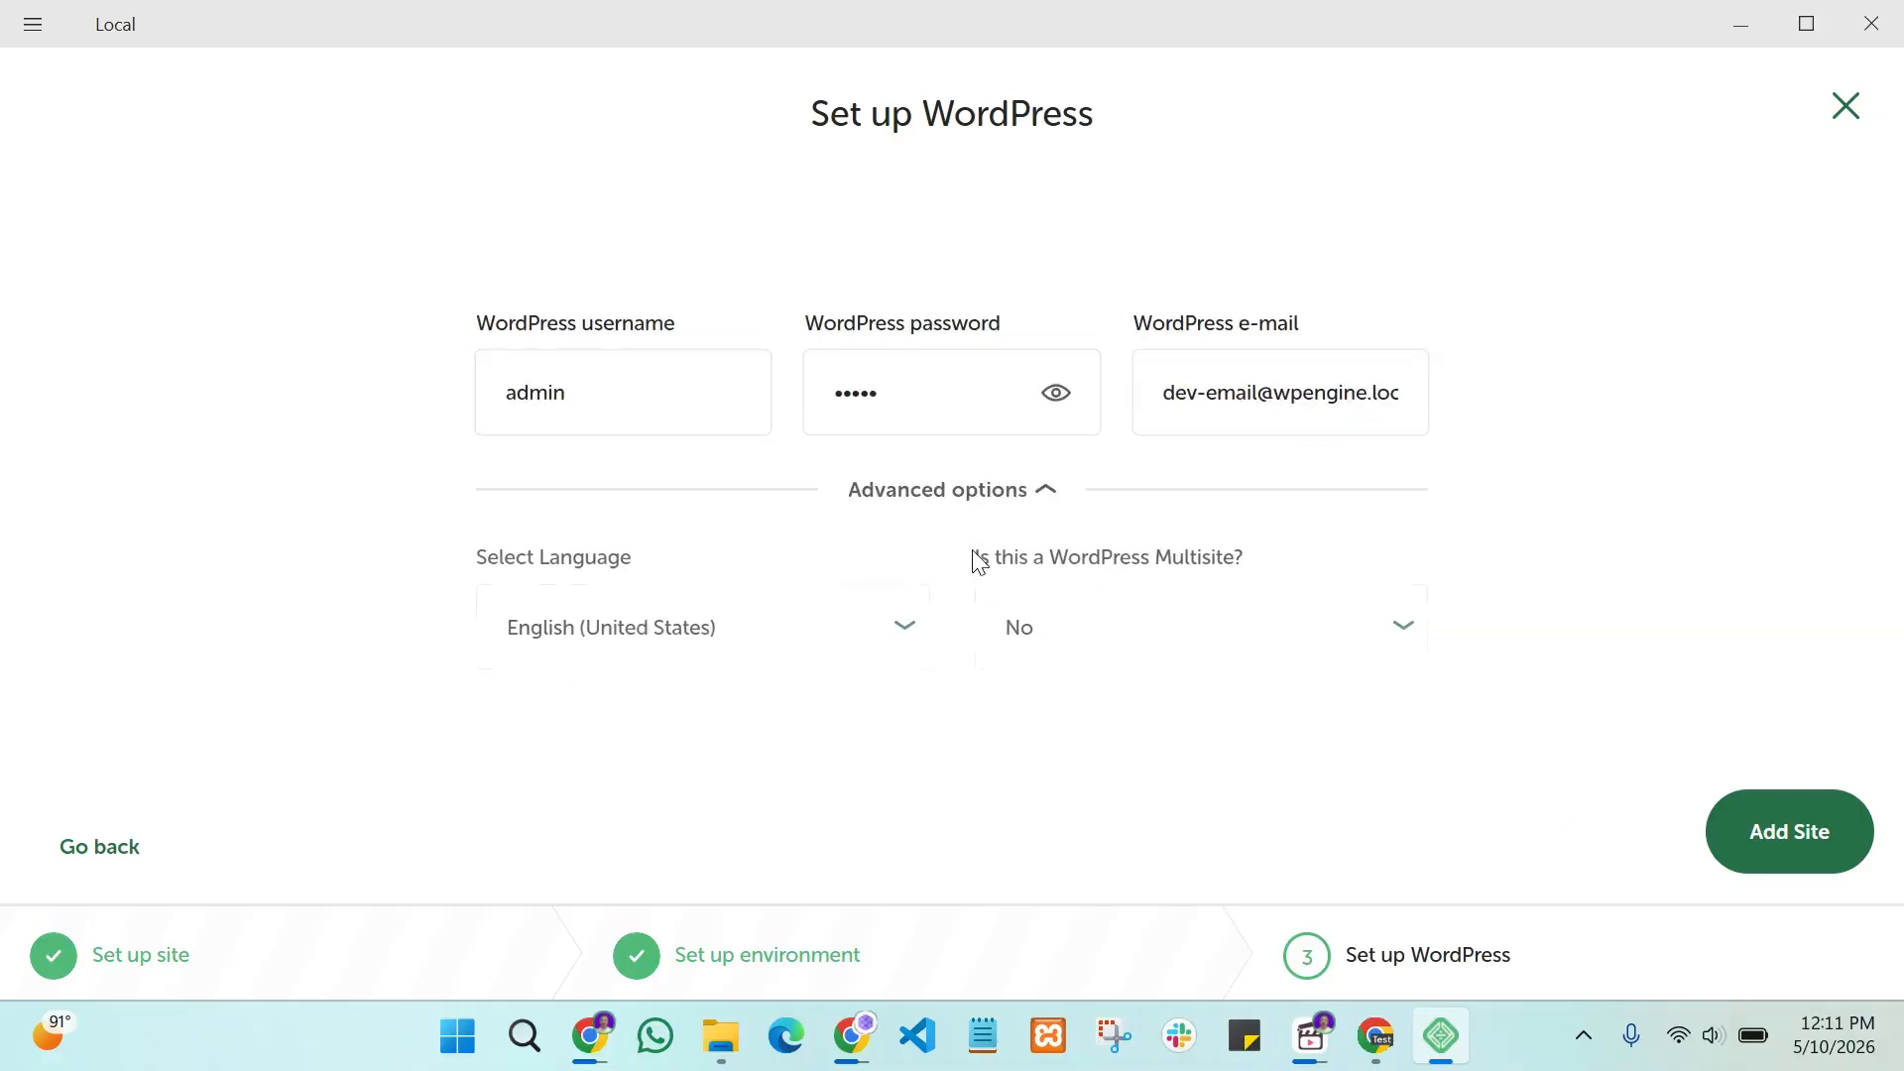
pyautogui.click(991, 488)
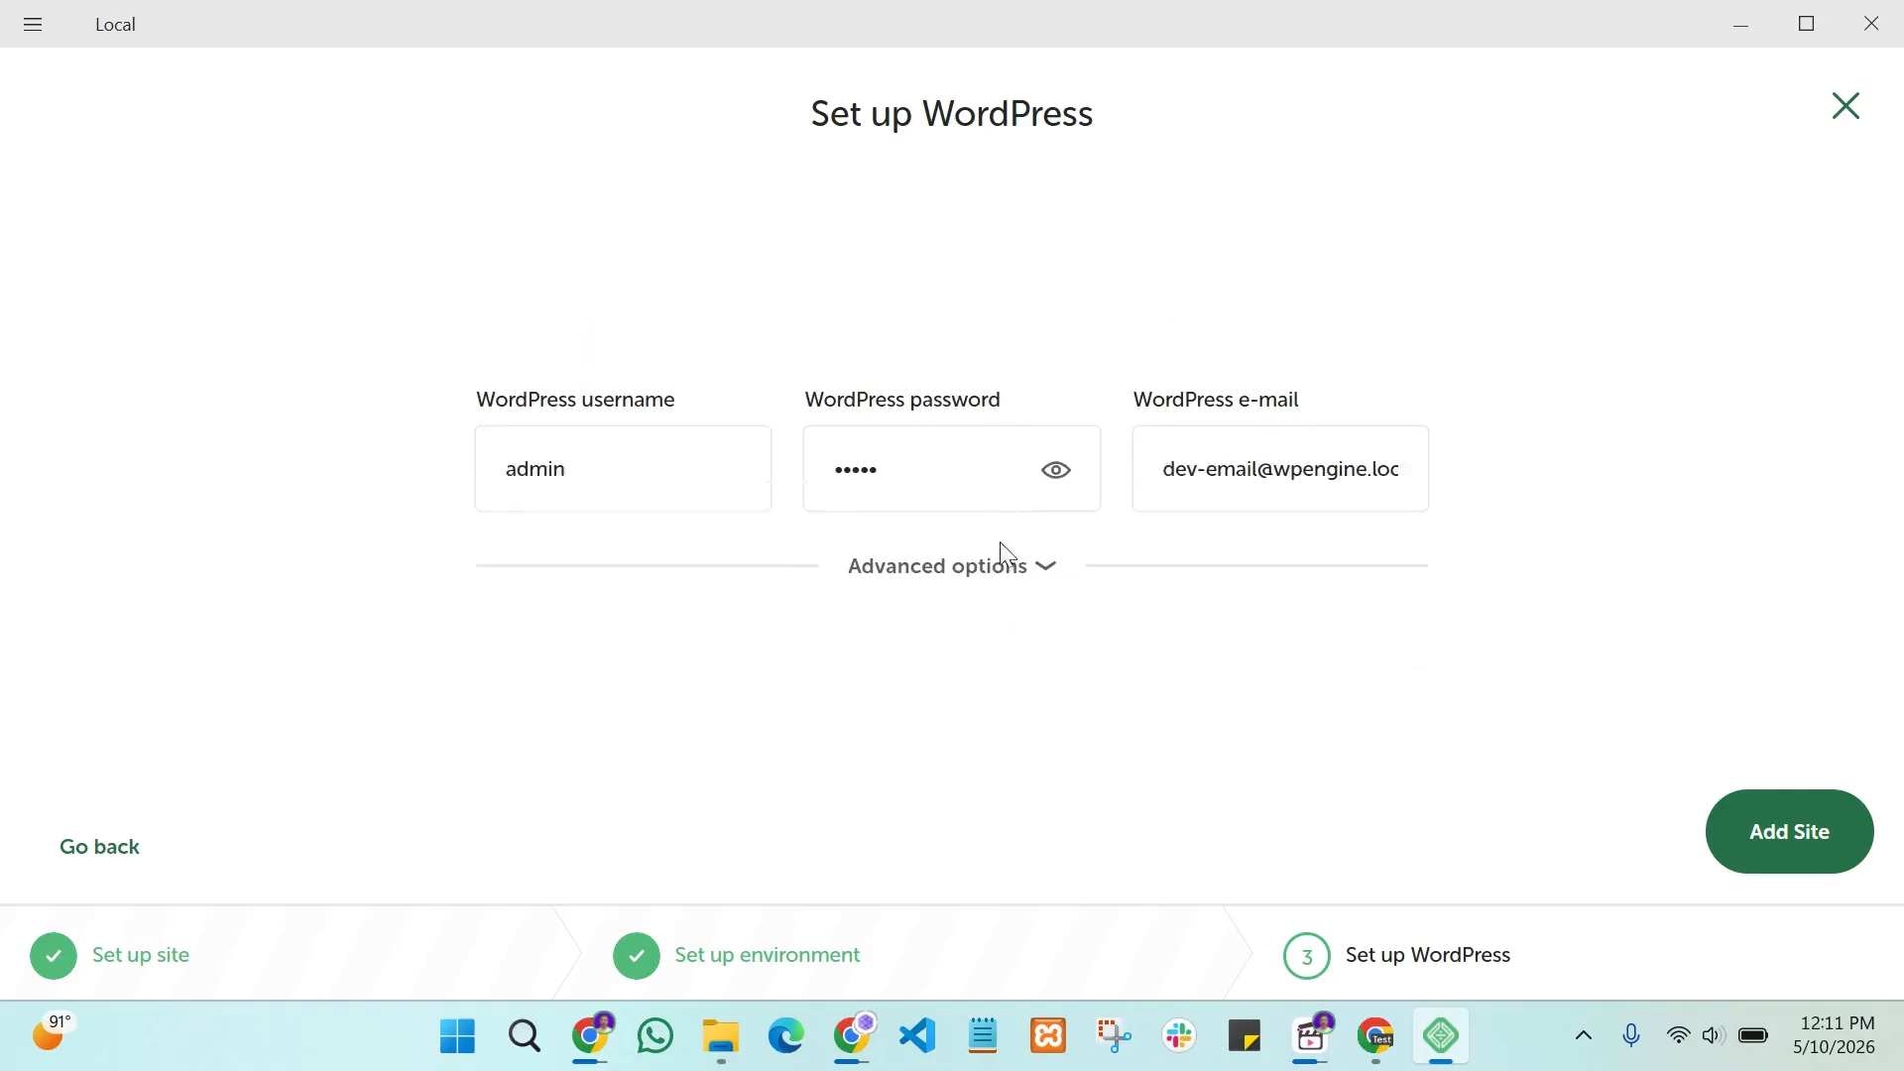
pyautogui.click(1041, 563)
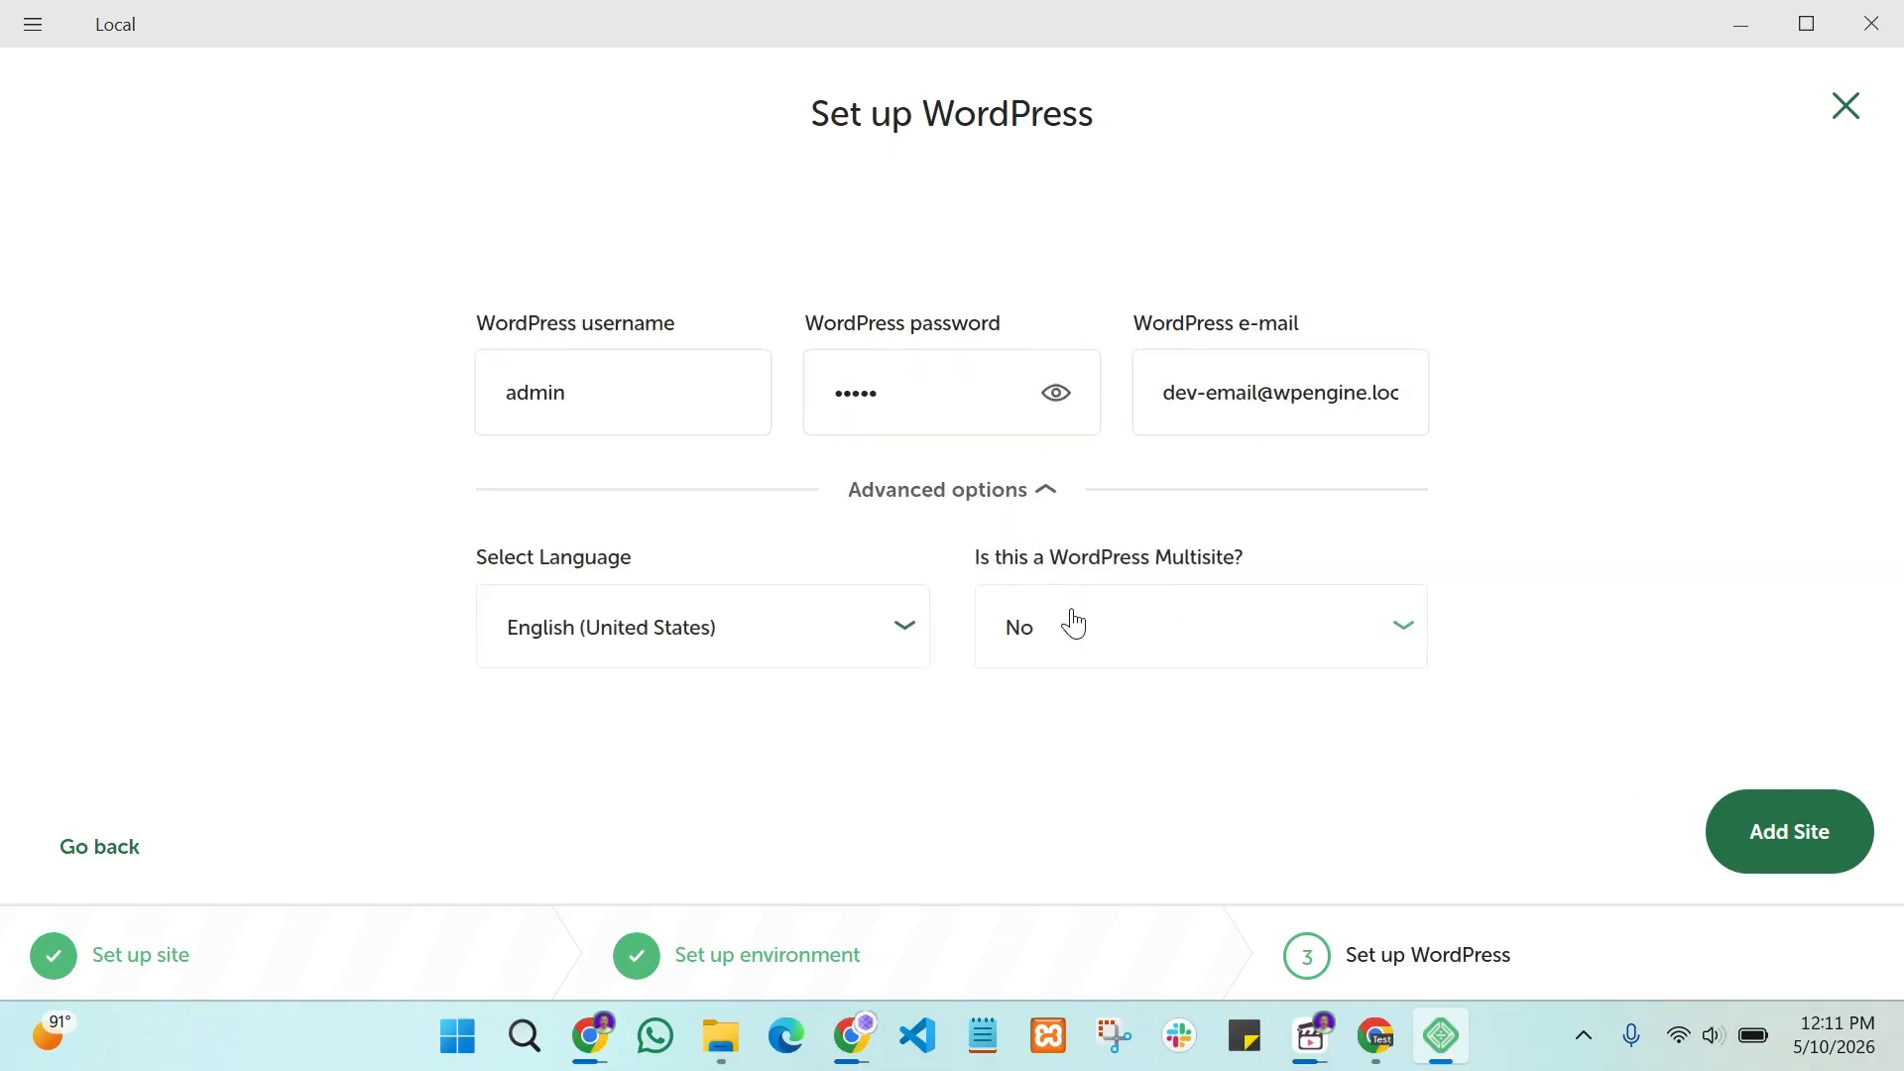
pyautogui.click(1022, 486)
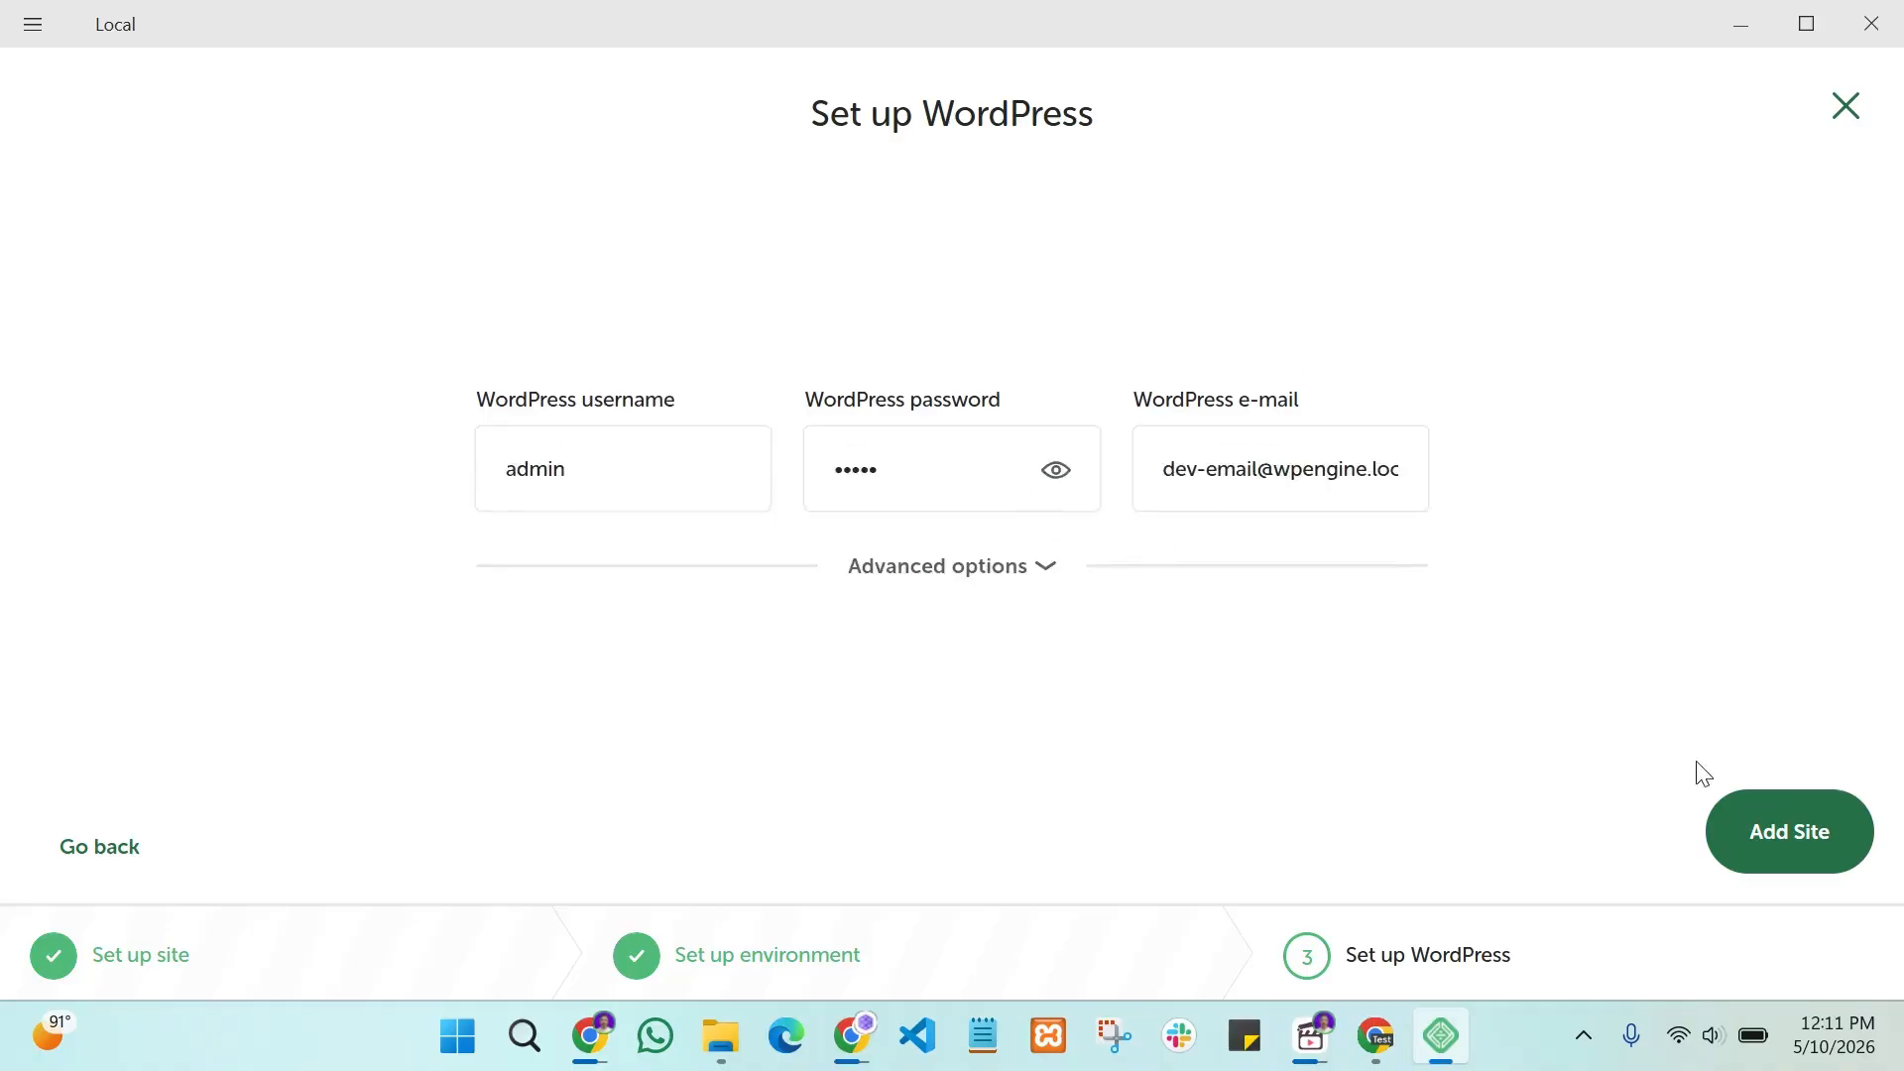
# Step: Add the devtest site, allow mailpit and nginx through the firewall, and review its overview
pyautogui.click(1750, 836)
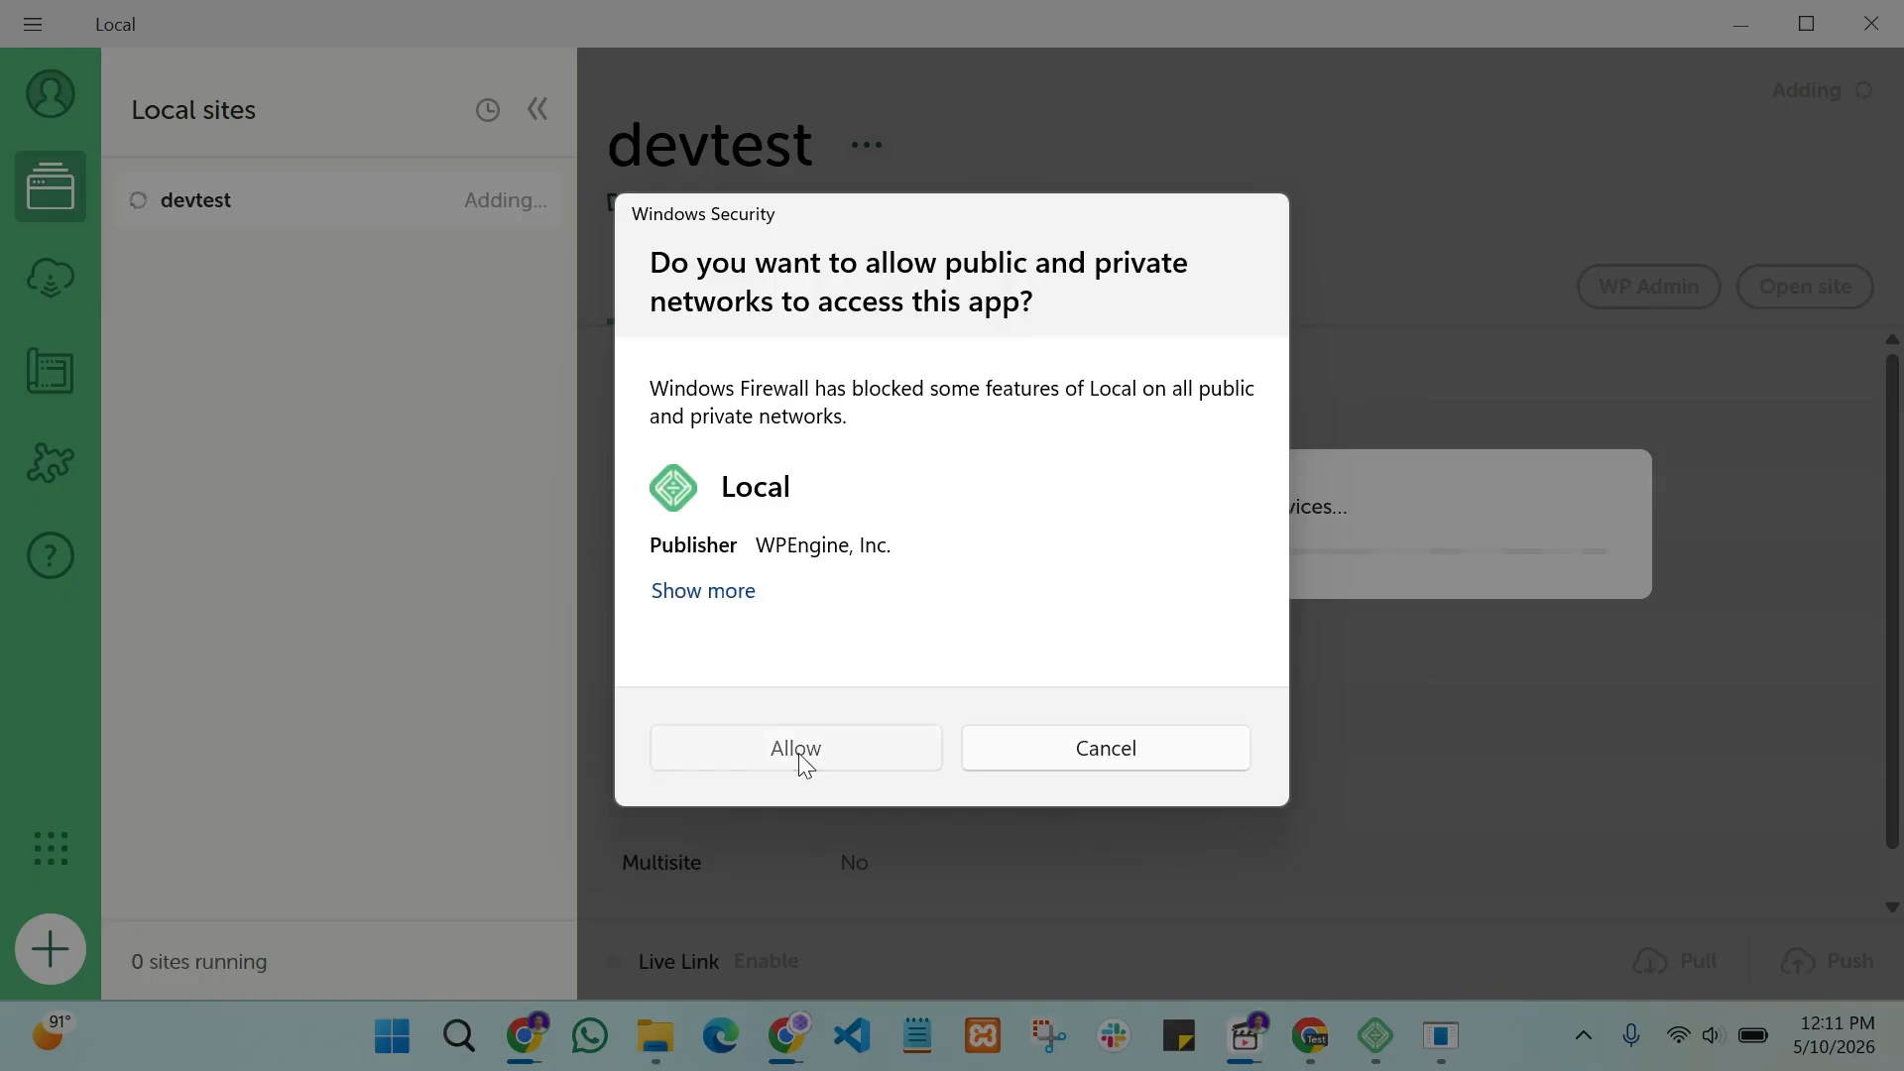
pyautogui.click(795, 750)
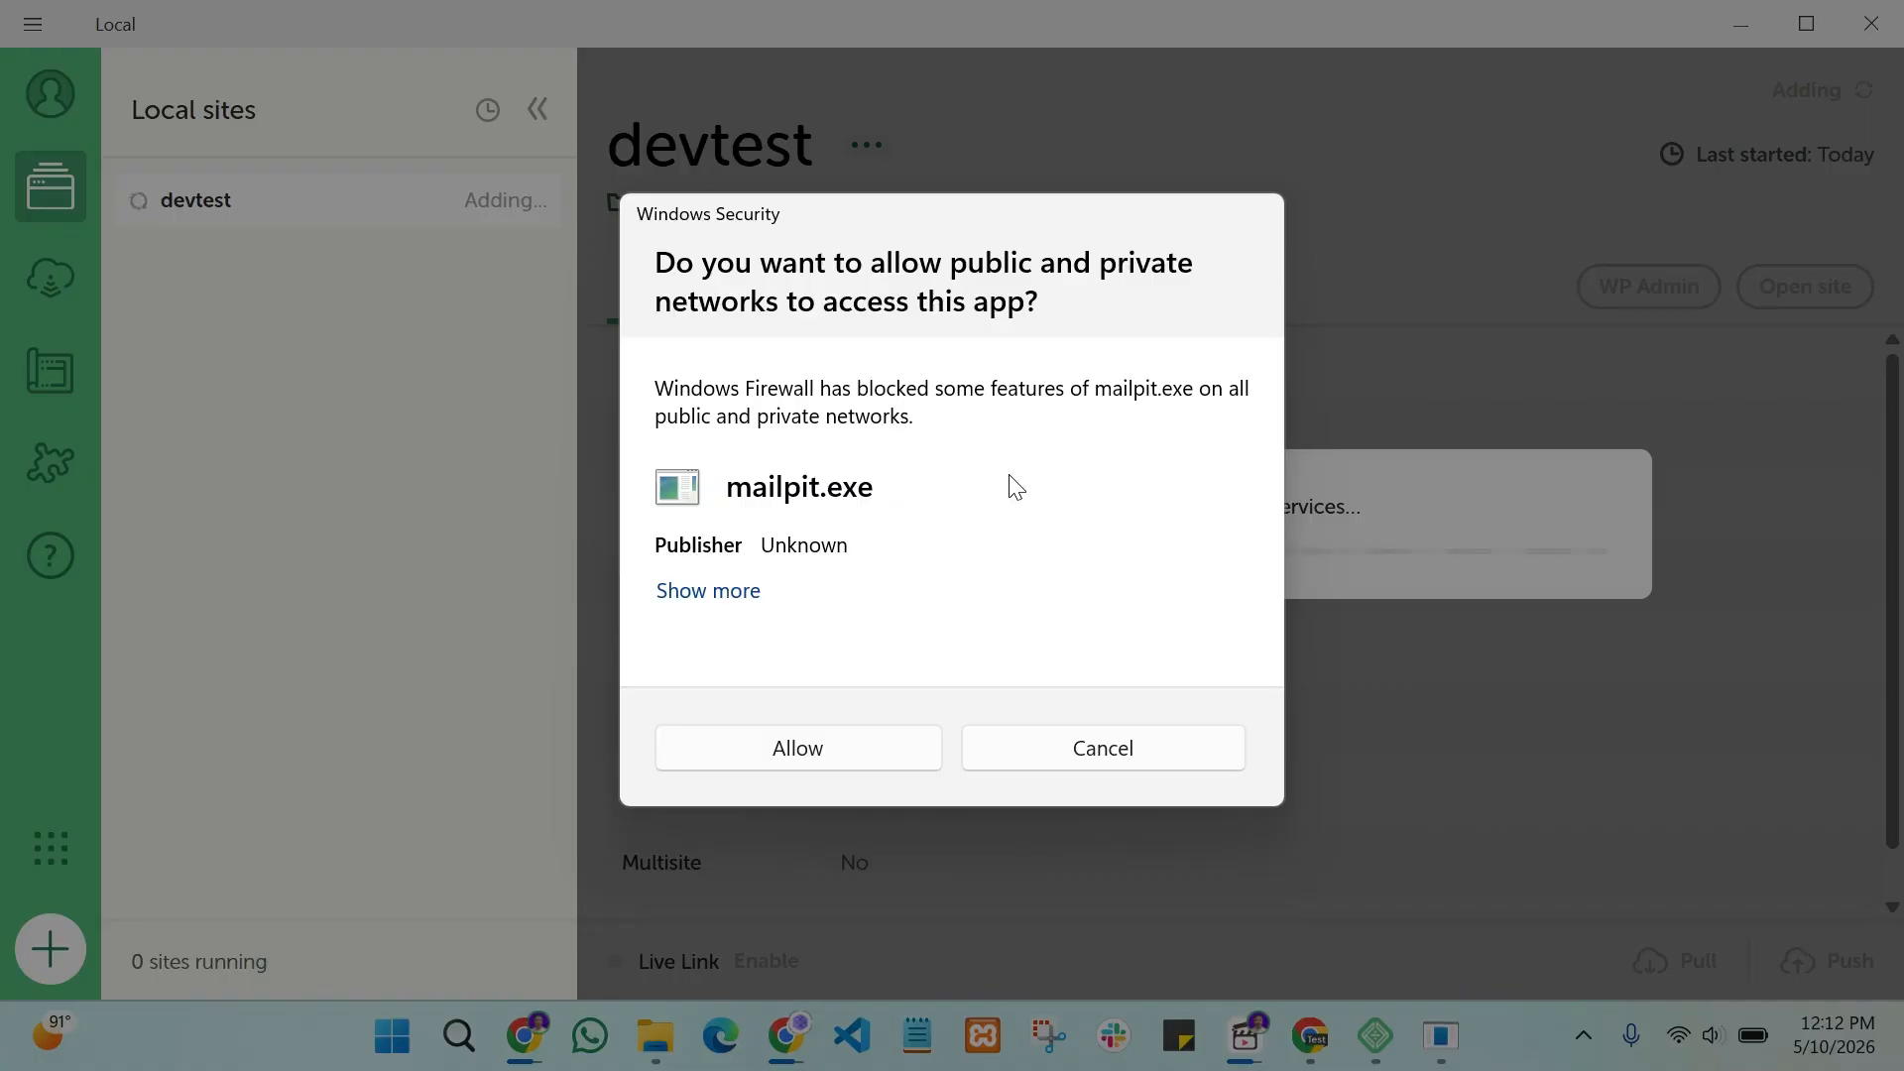
pyautogui.click(774, 765)
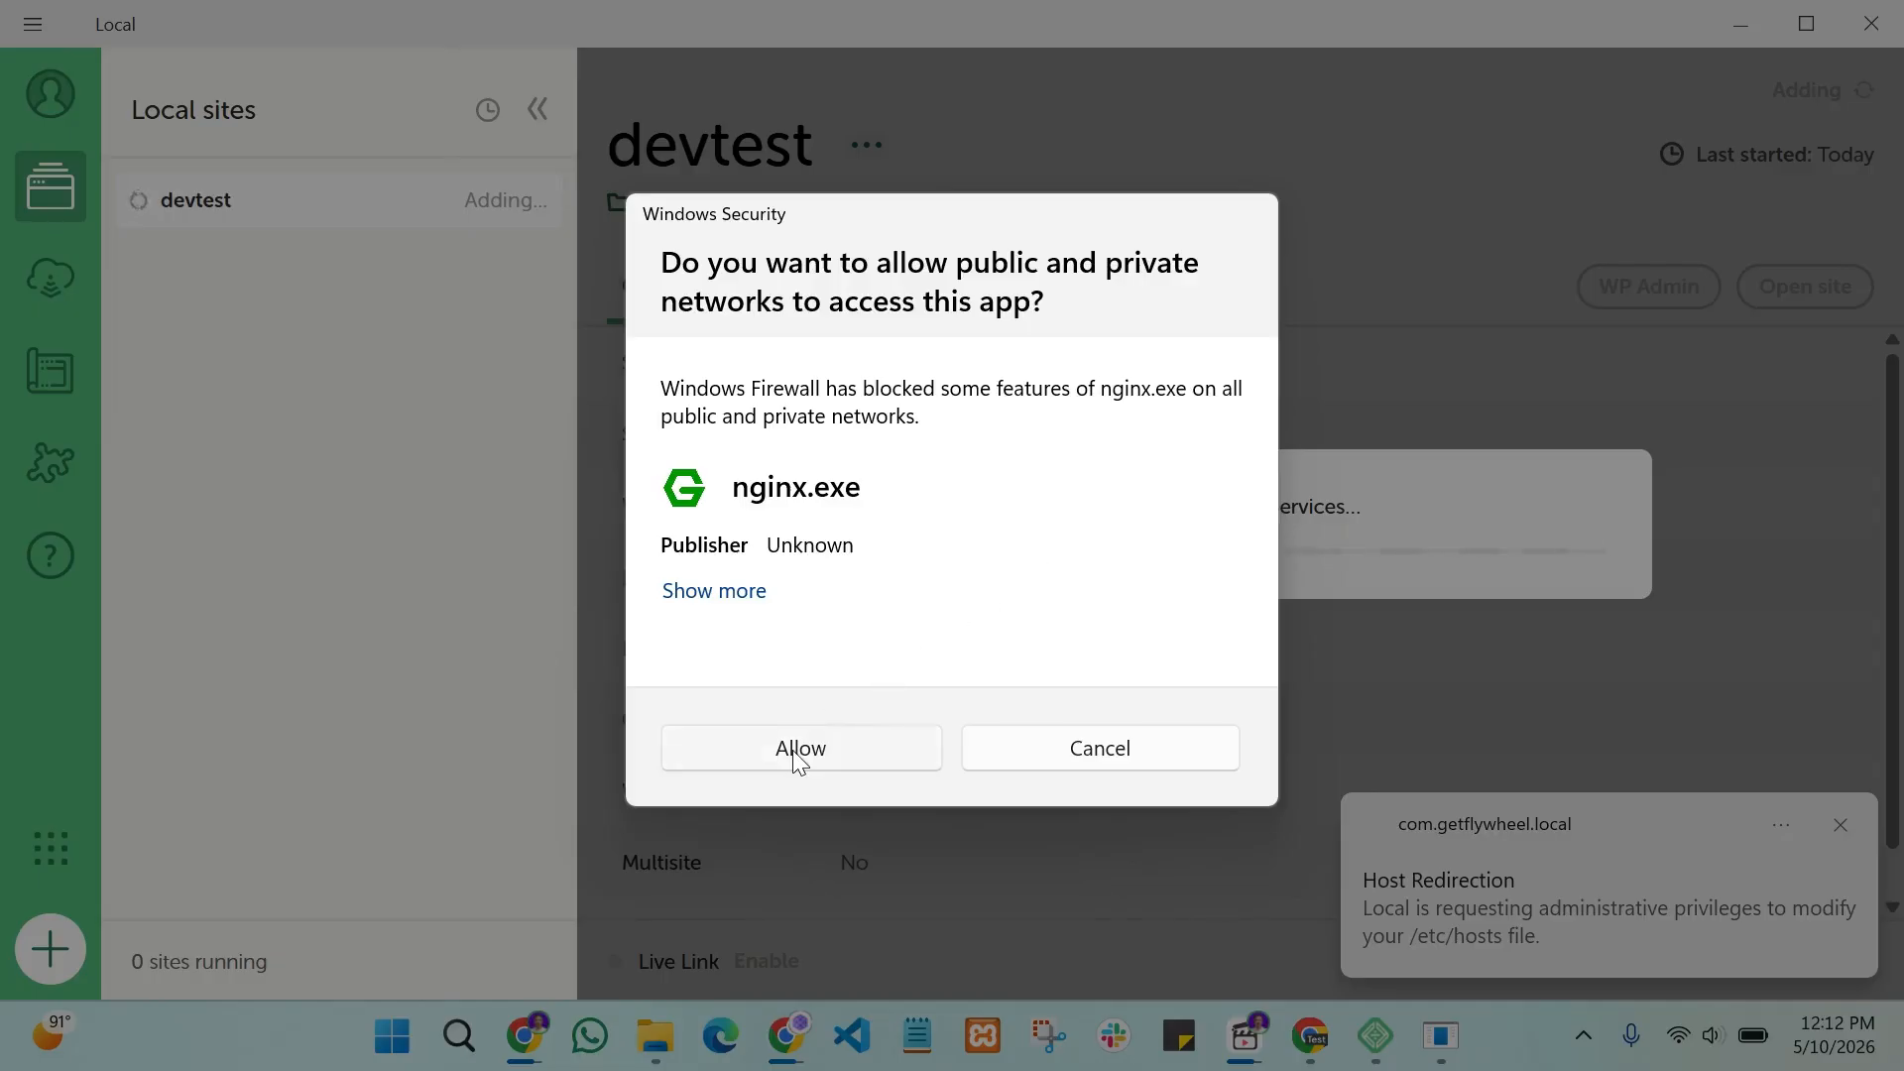
pyautogui.click(793, 750)
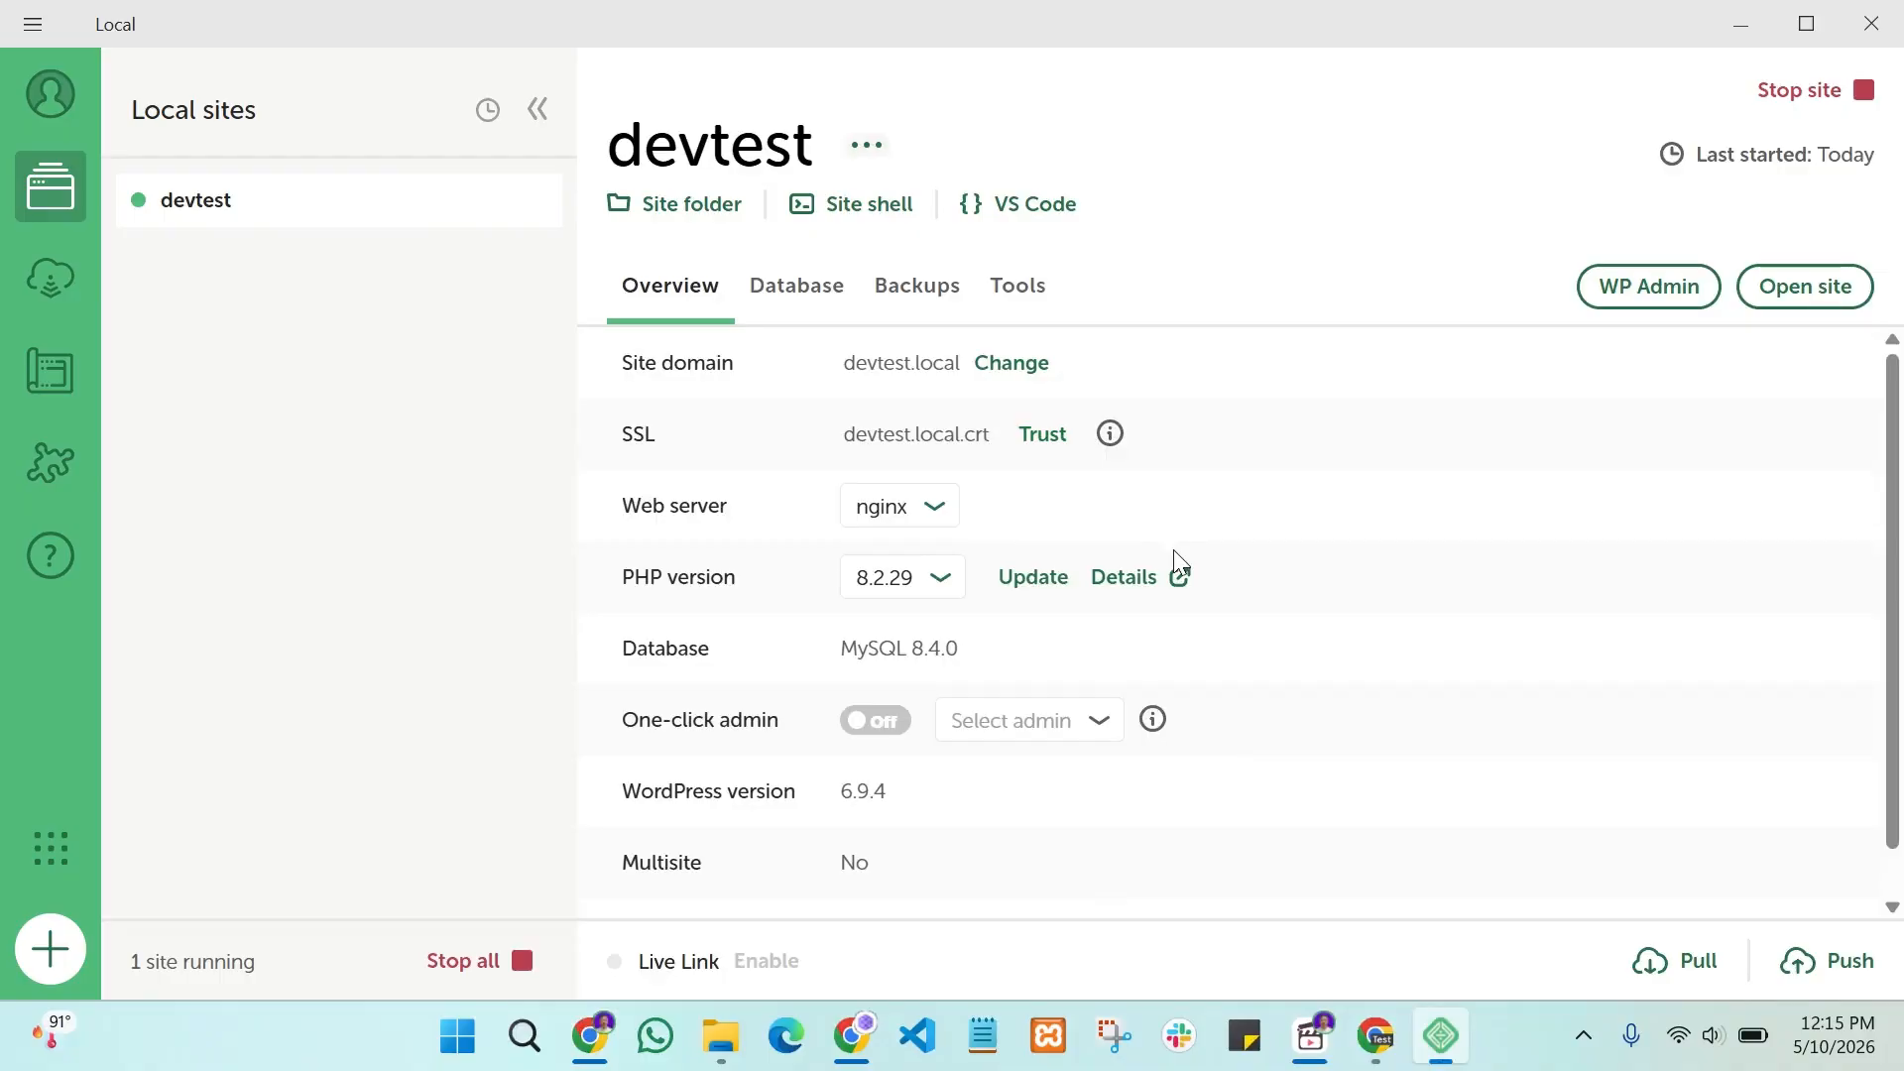
pyautogui.scroll(-2, 1347, 629)
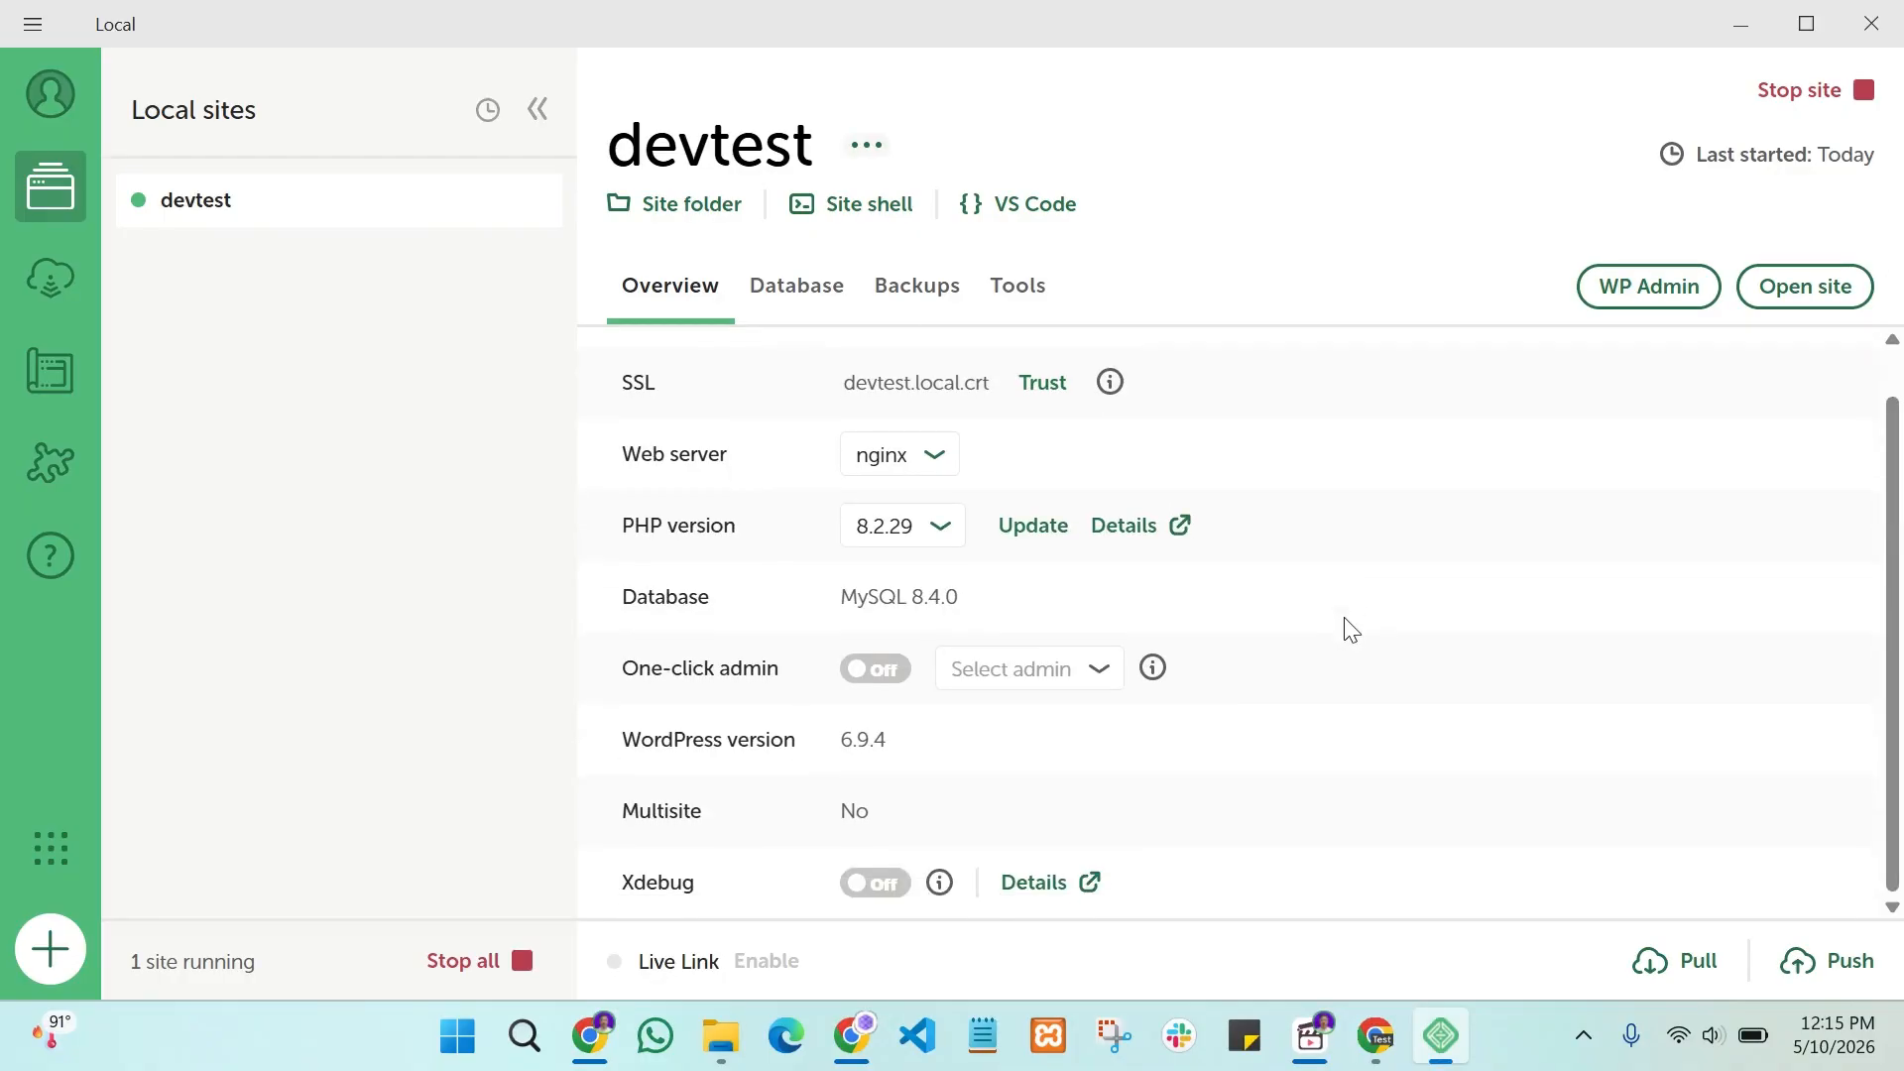
pyautogui.scroll(2, 1350, 634)
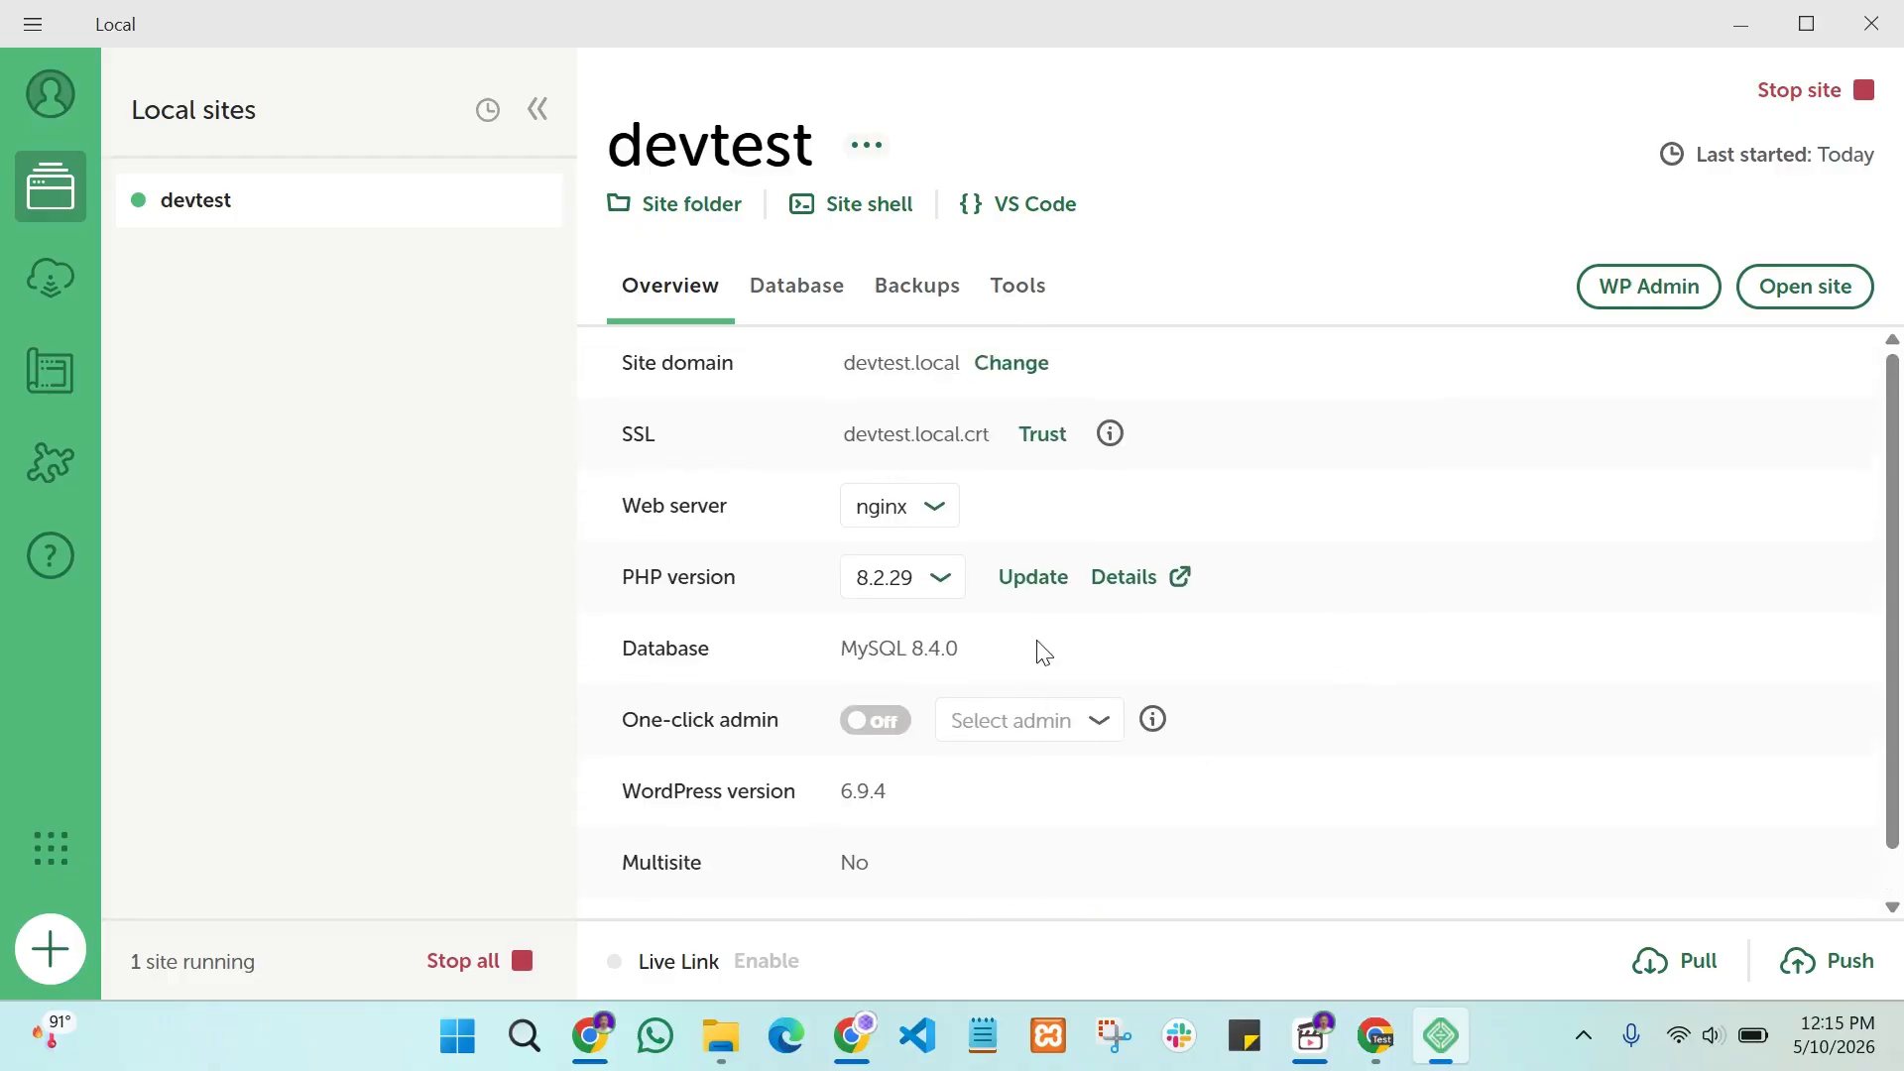
pyautogui.scroll(-2, 1319, 621)
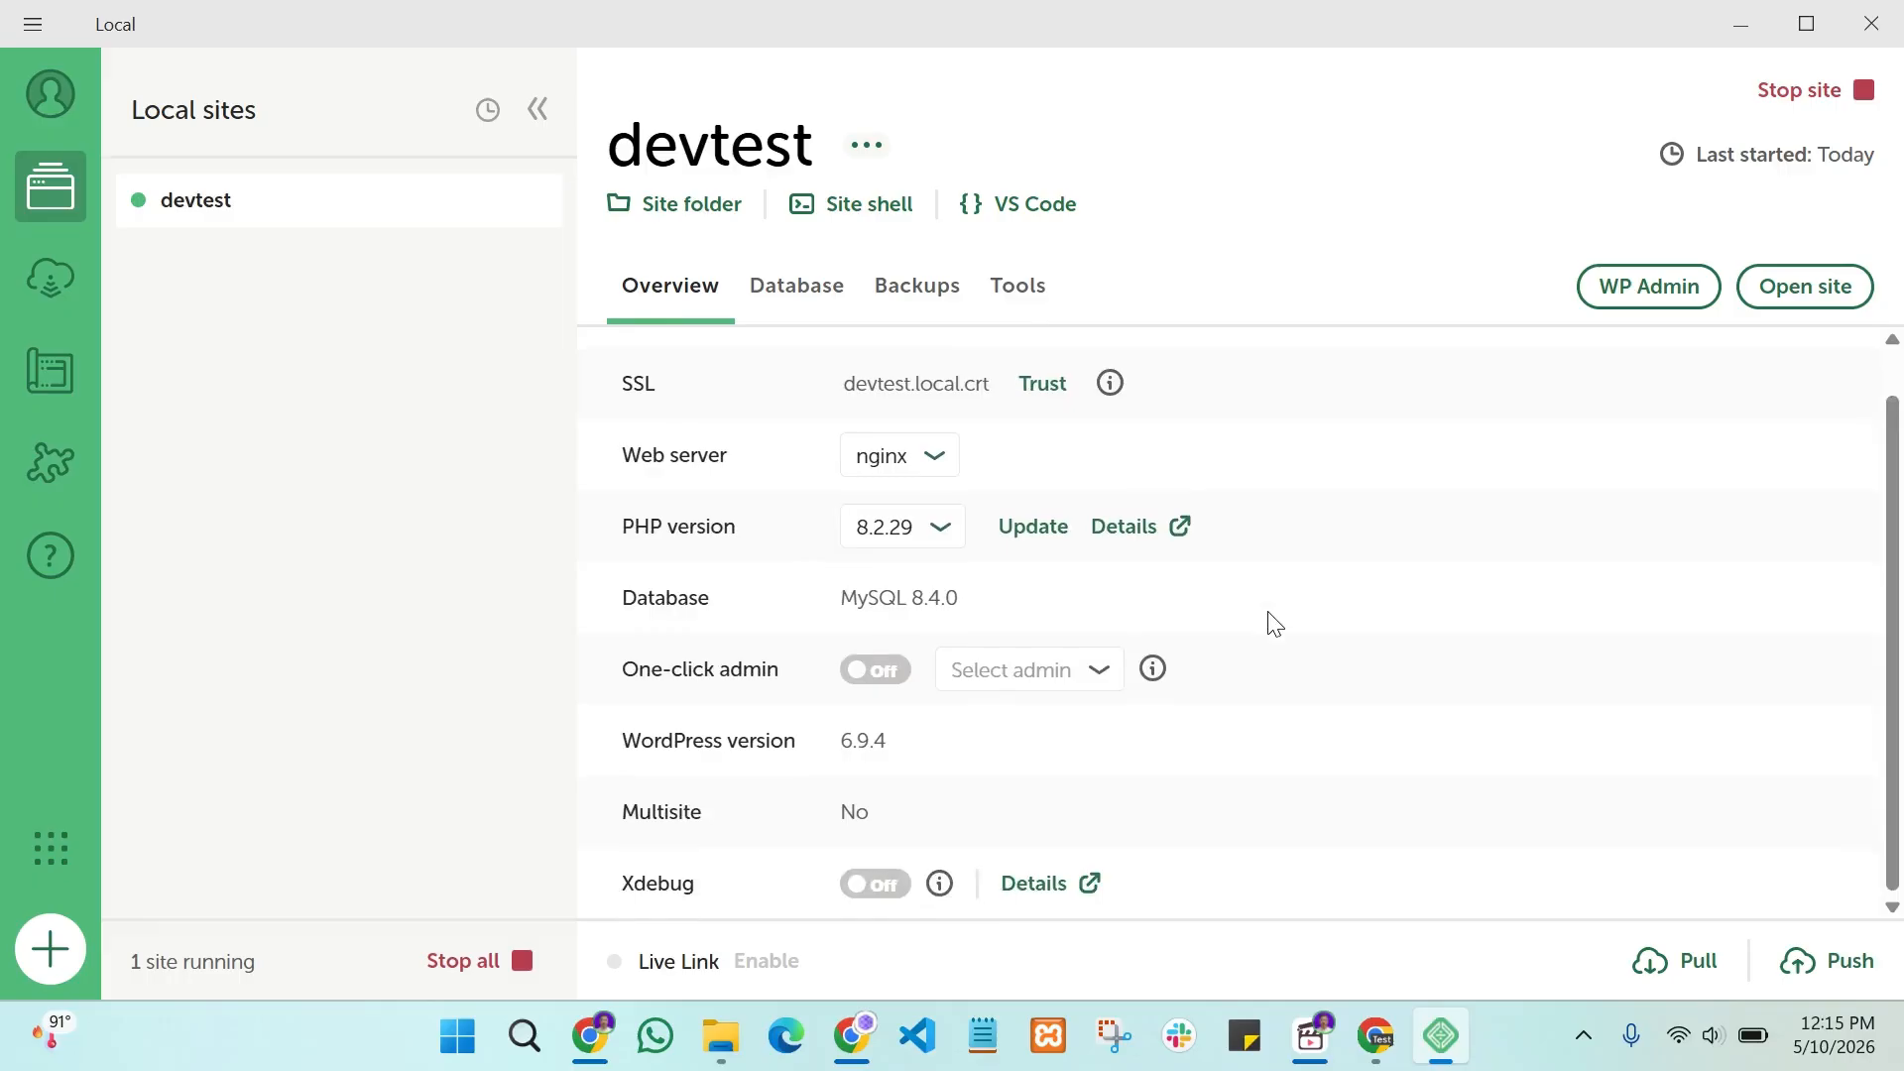
pyautogui.scroll(2, 1275, 623)
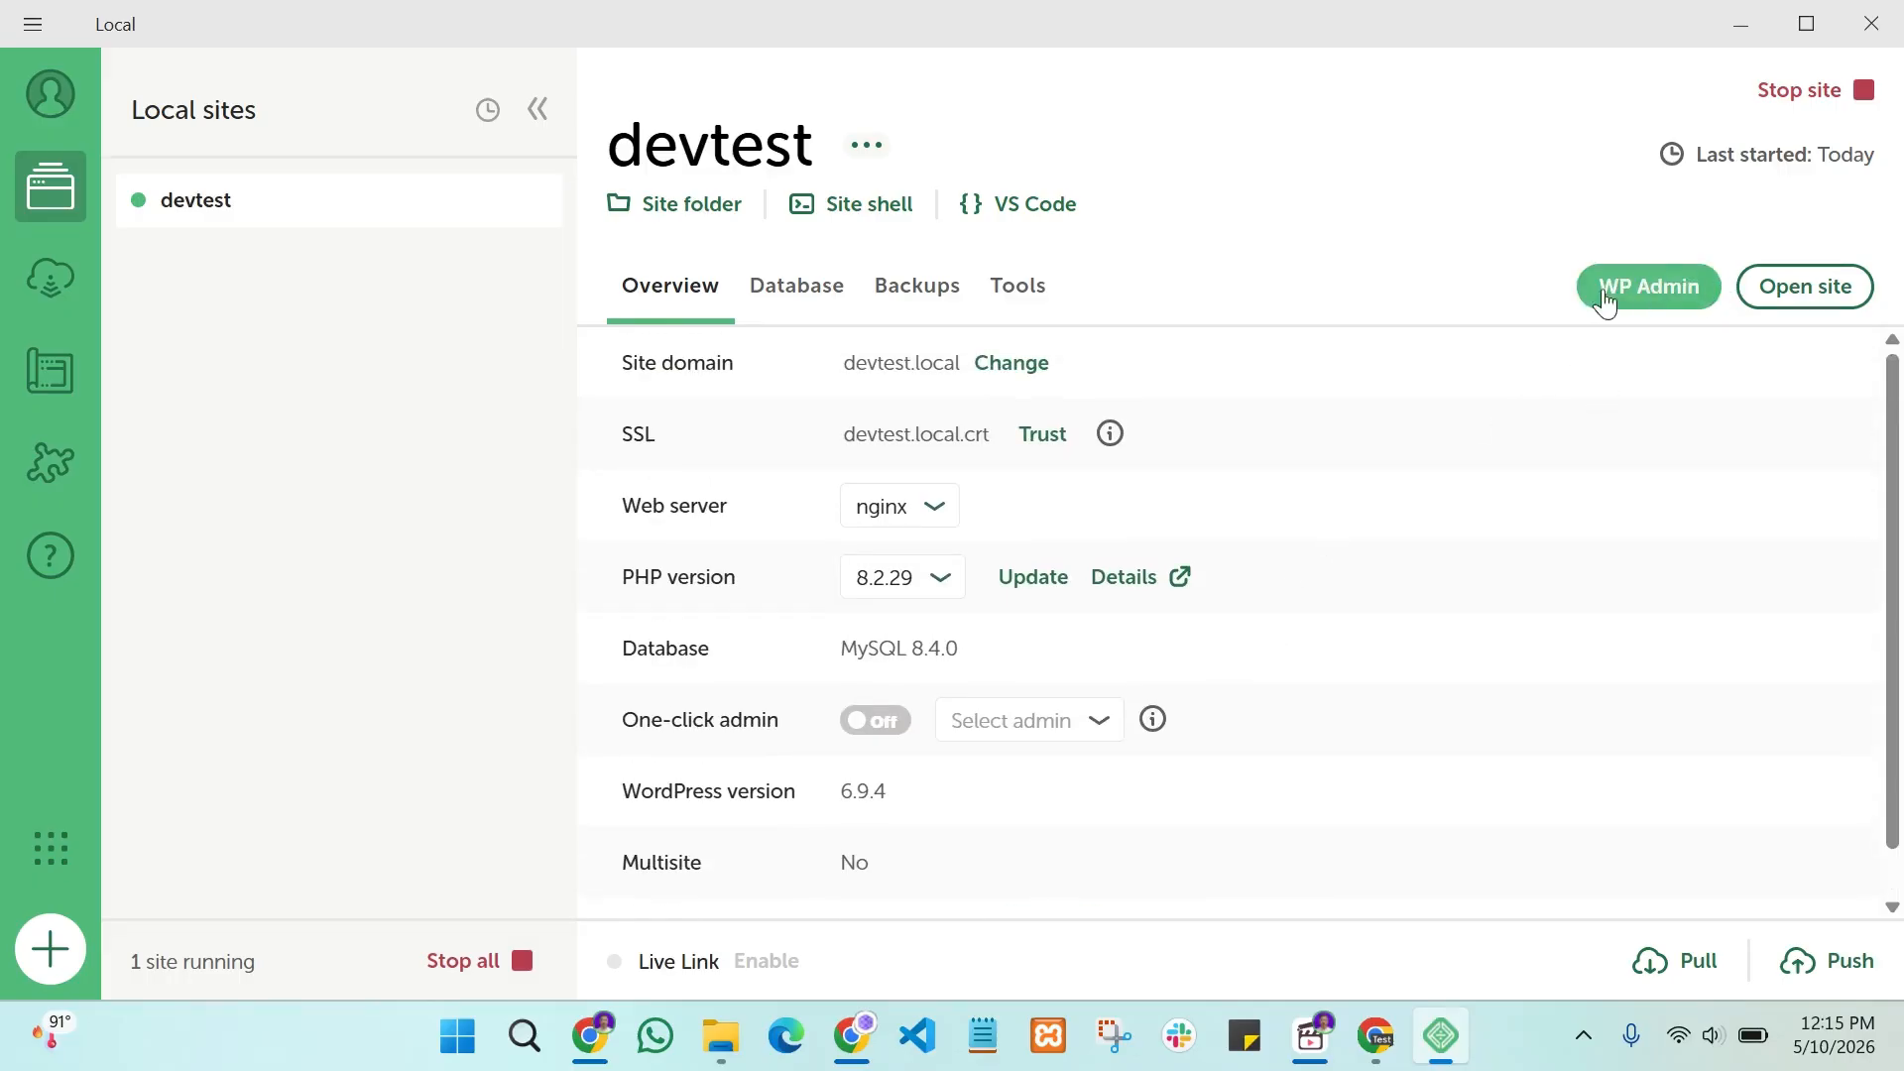
# Step: Open devtest.local in the browser past the insecure connection warning and view the Blog page
pyautogui.click(1814, 300)
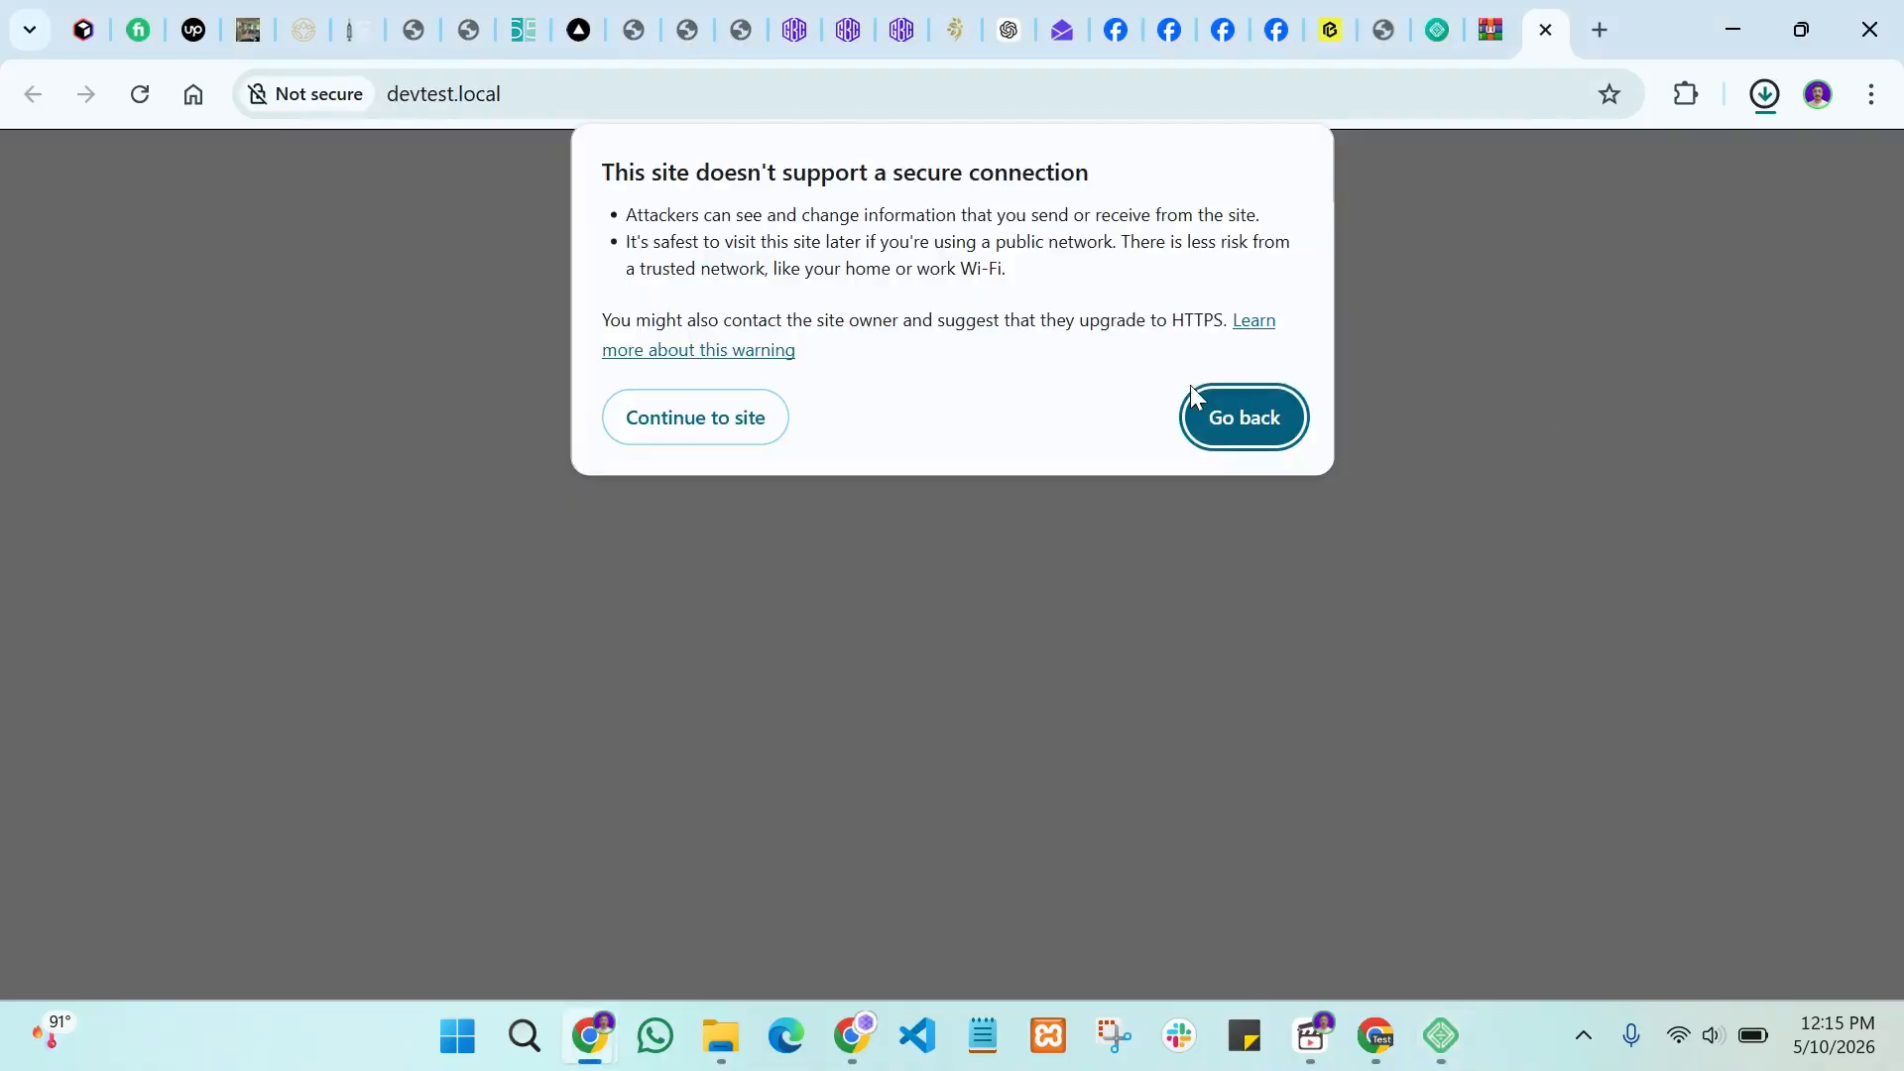
pyautogui.click(754, 433)
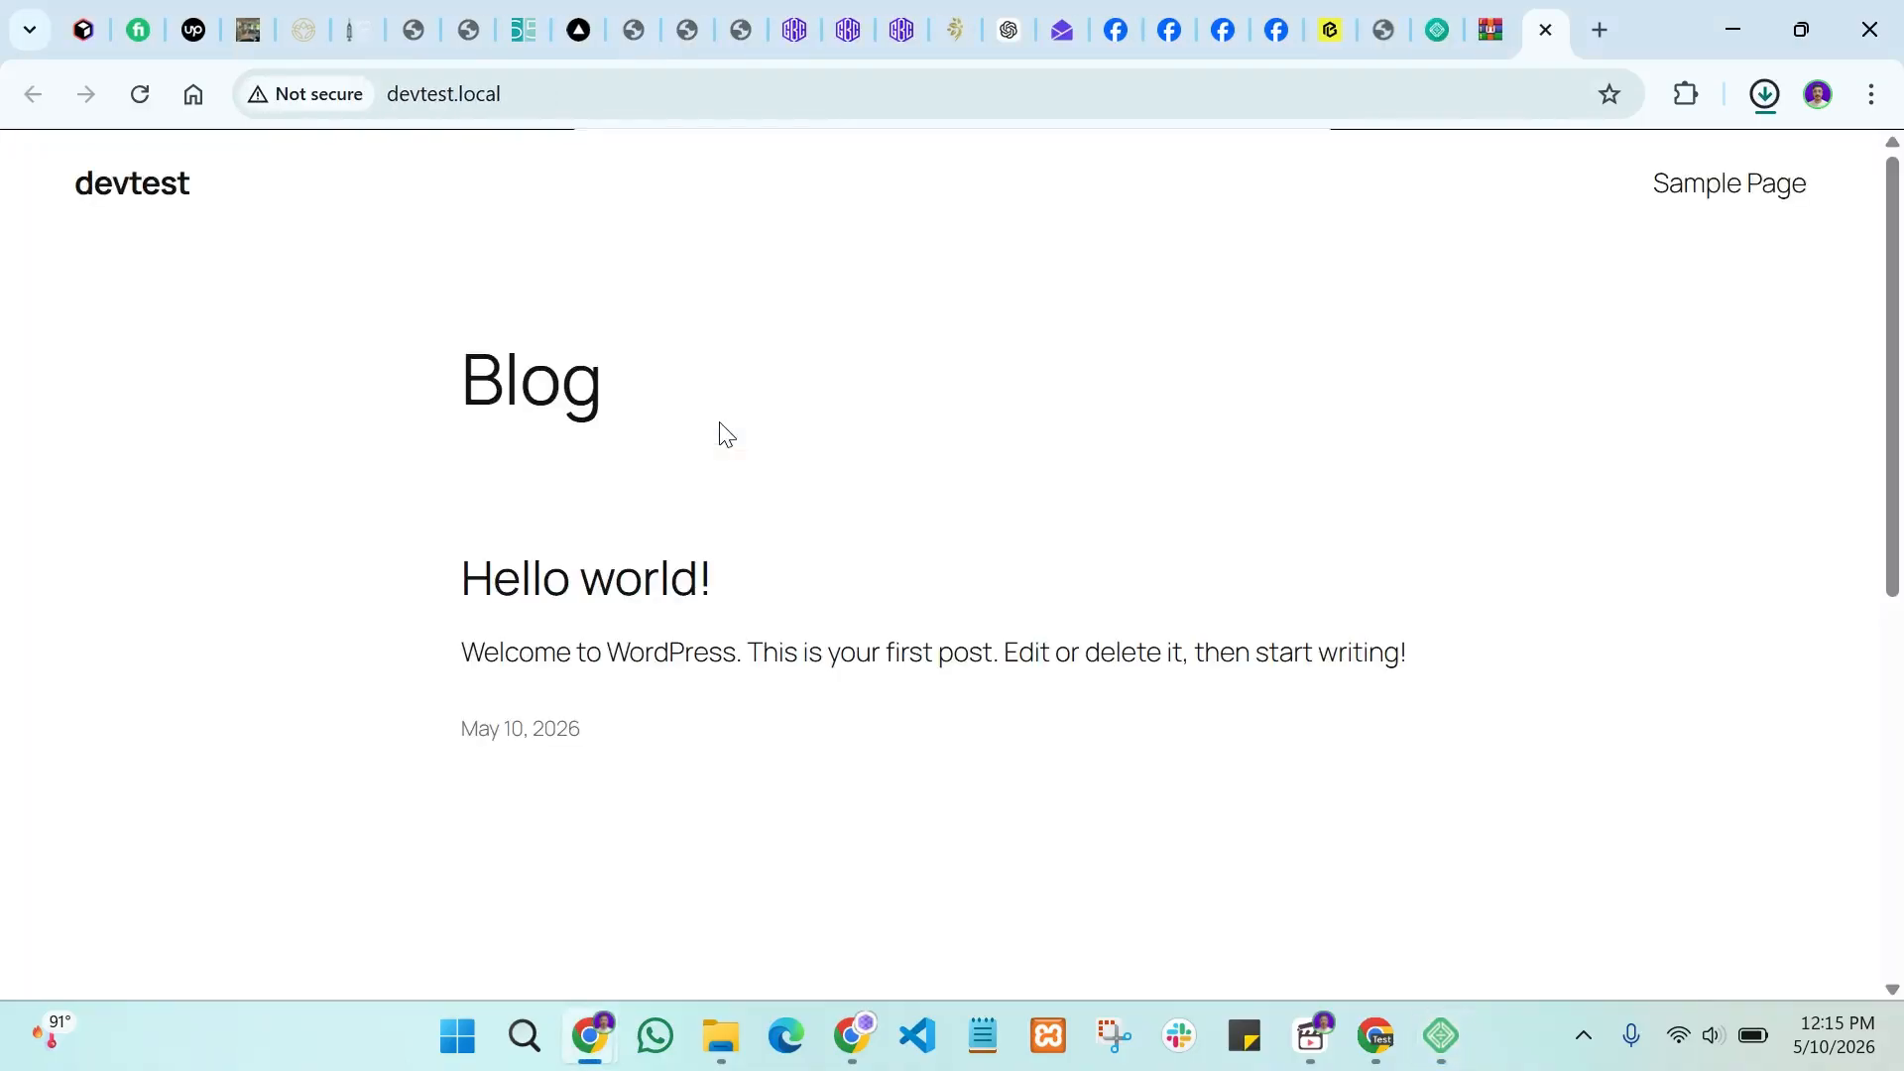
pyautogui.scroll(-10, 1160, 570)
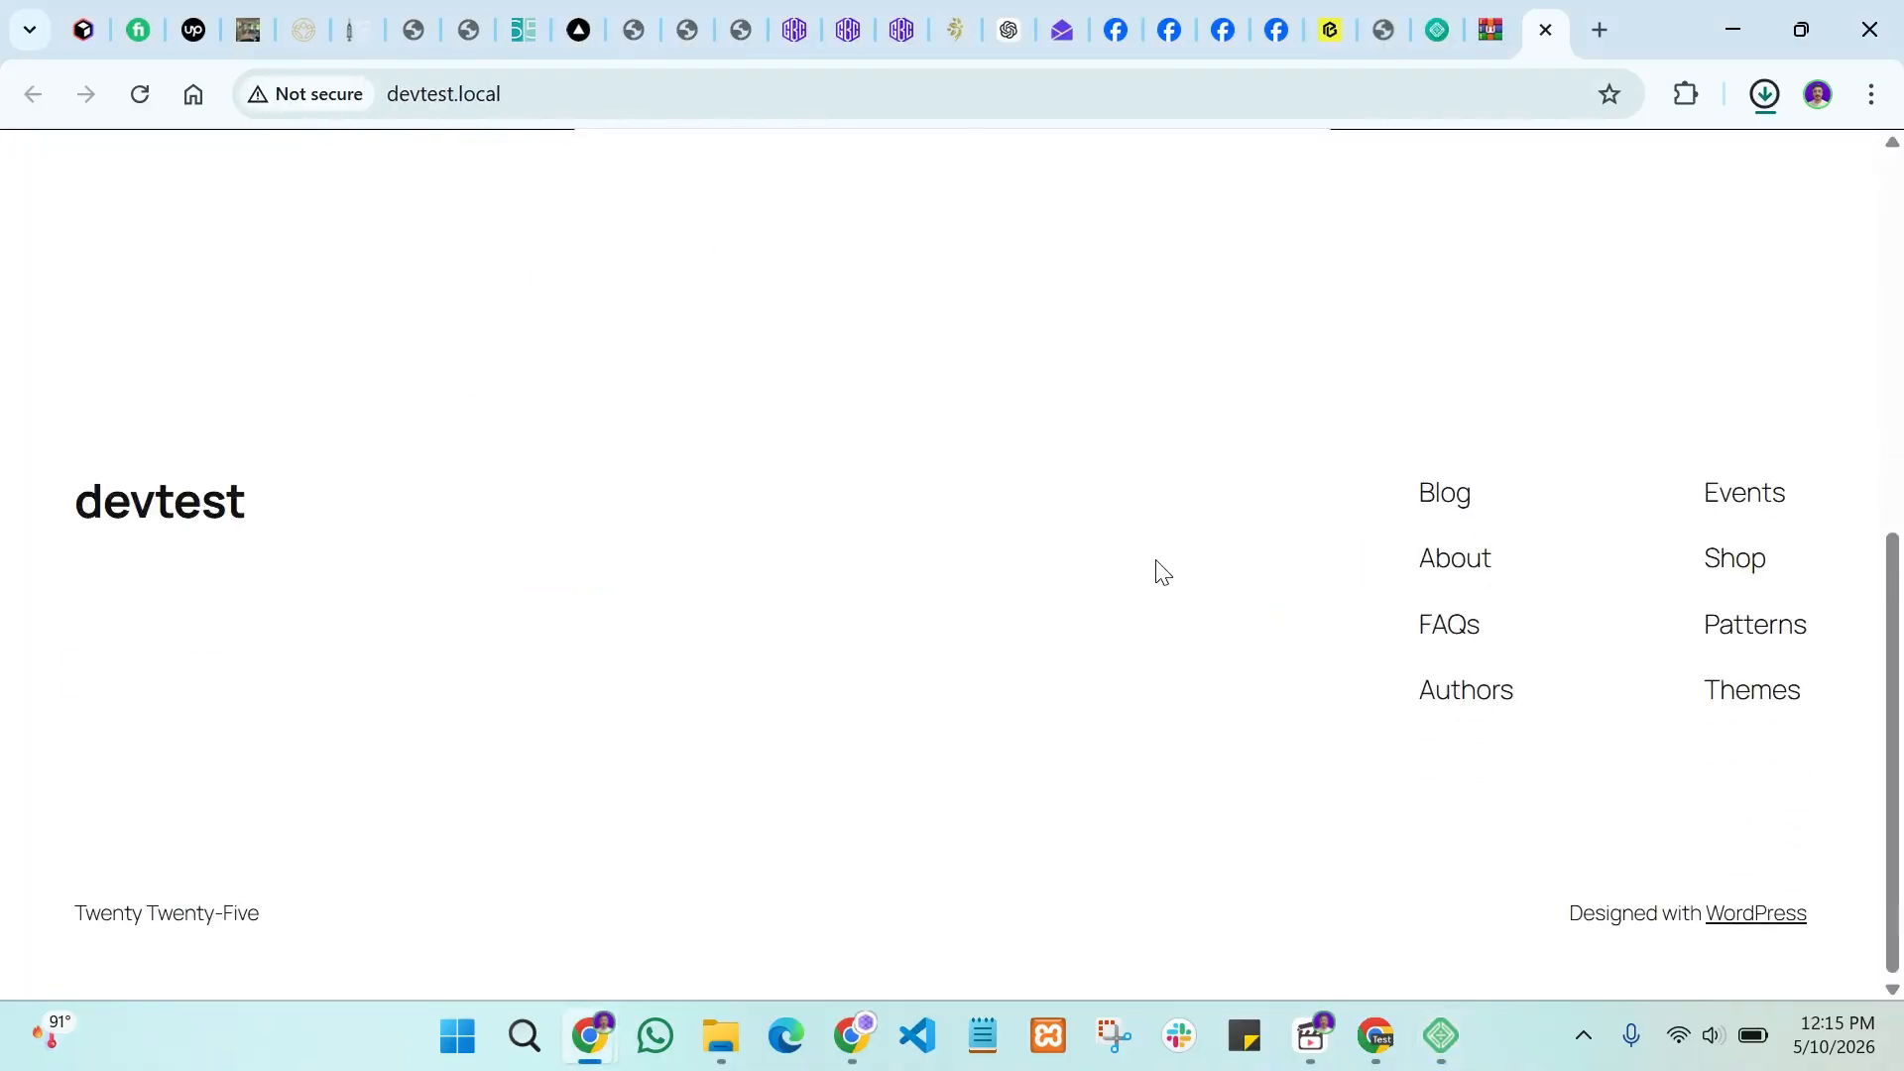
pyautogui.scroll(10, 1163, 572)
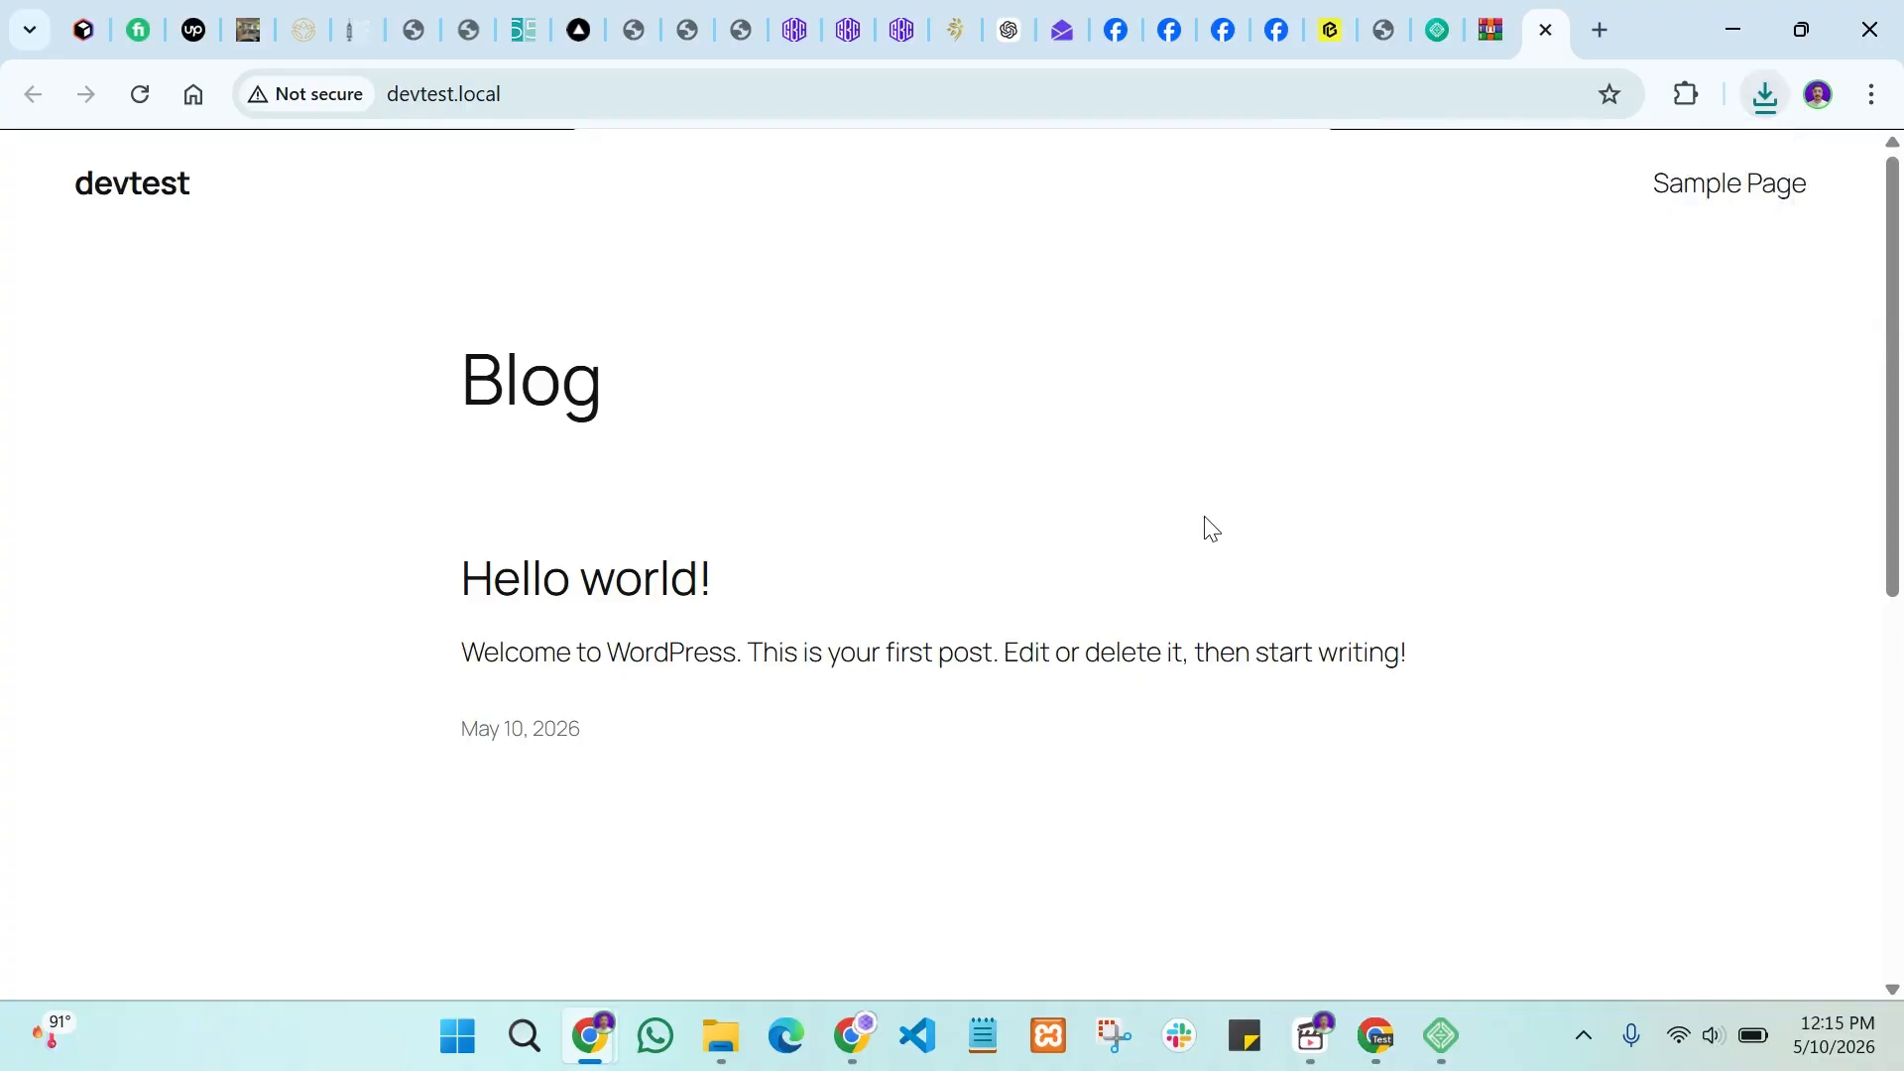
pyautogui.scroll(-10, 1210, 529)
pyautogui.scroll(10, 1210, 528)
pyautogui.moveTo(686, 408); pyautogui.dragTo(447, 408)
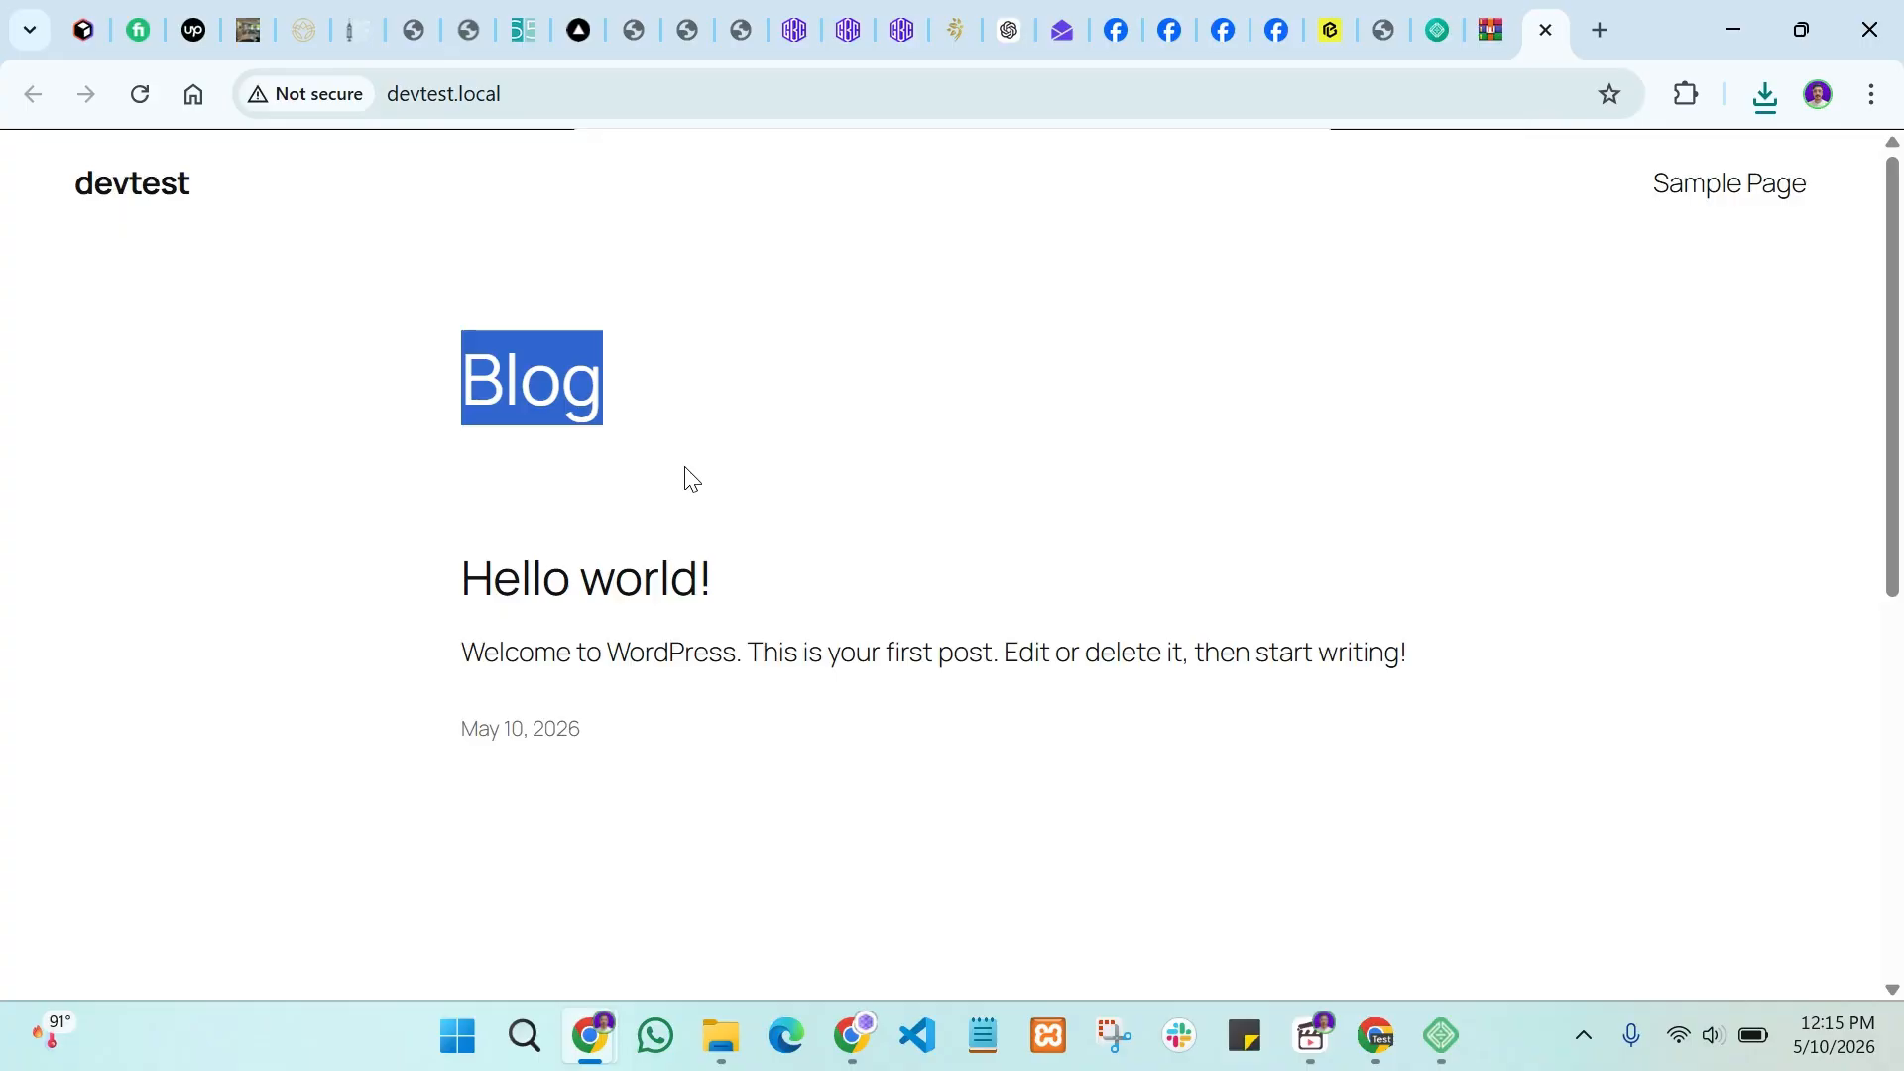
pyautogui.click(538, 375)
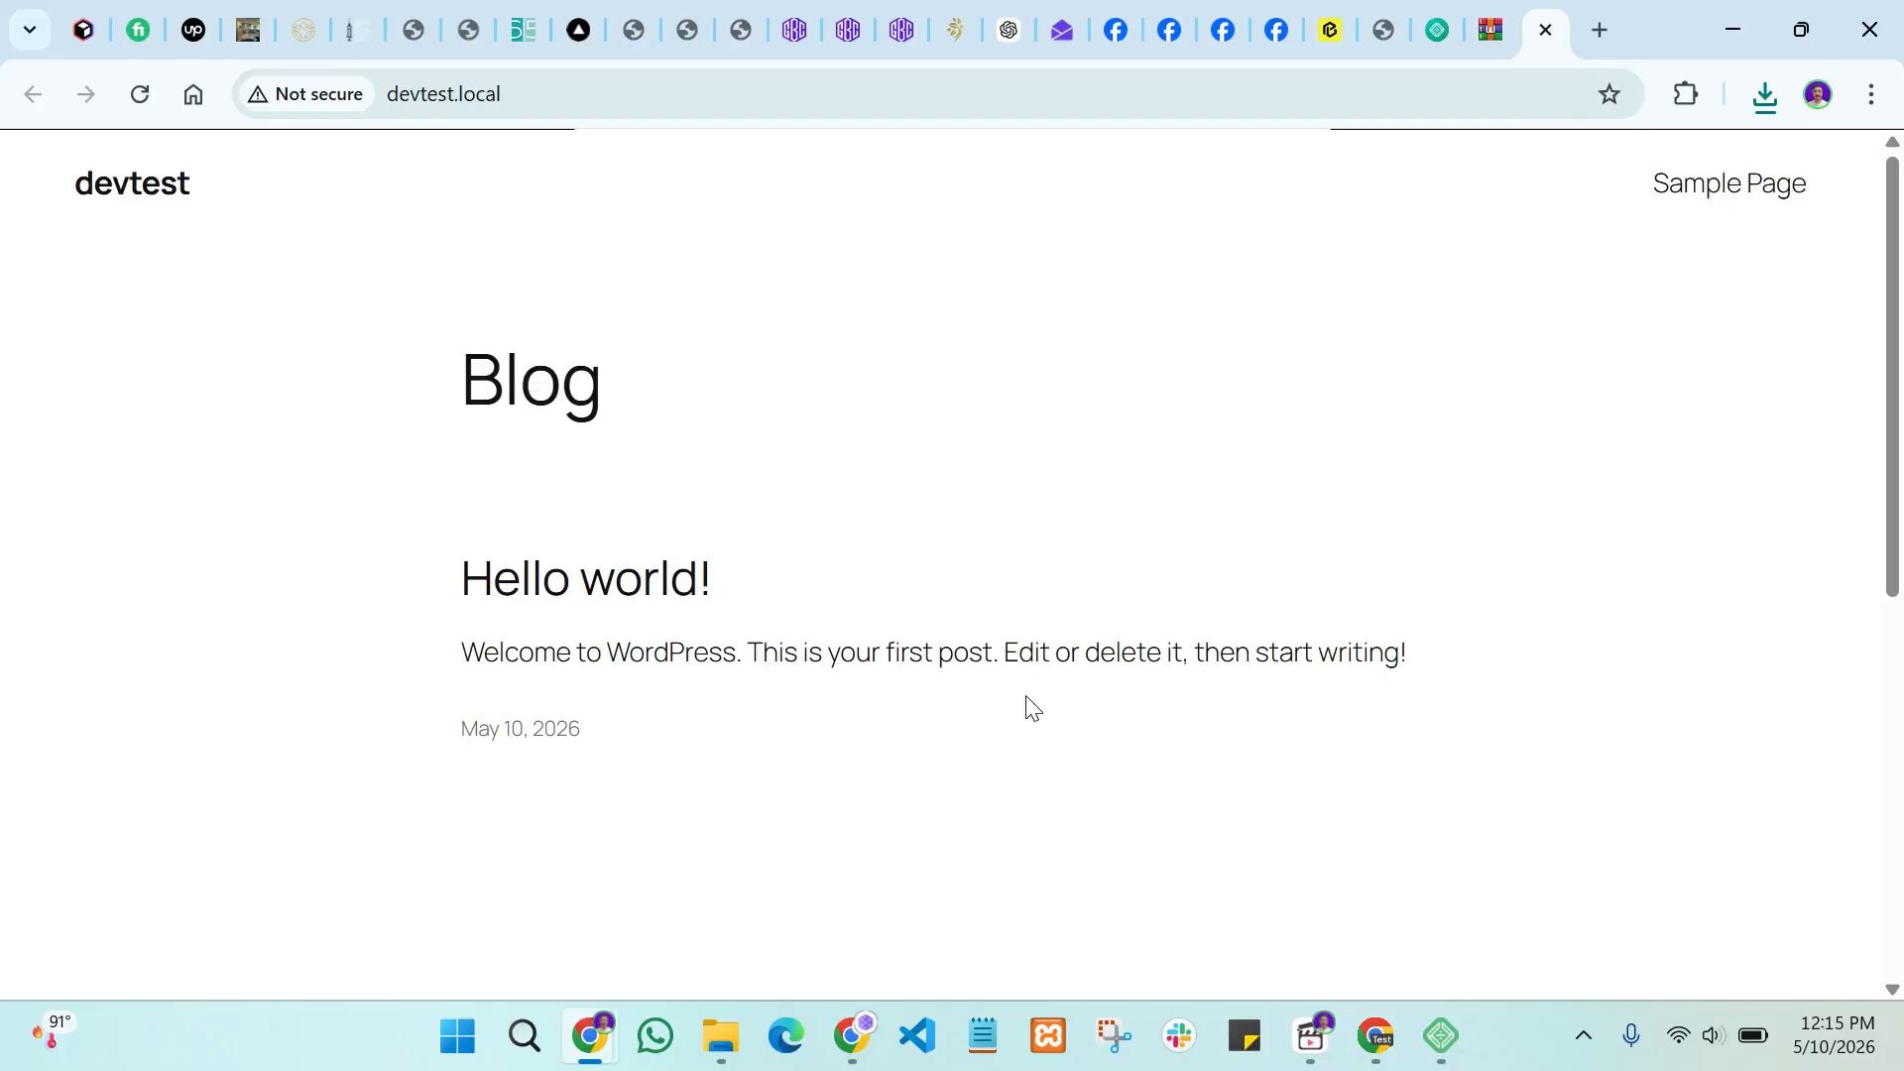
# Step: Scroll through the Hello world! post, then return to Local's devtest overview
pyautogui.scroll(-3, 731, 608)
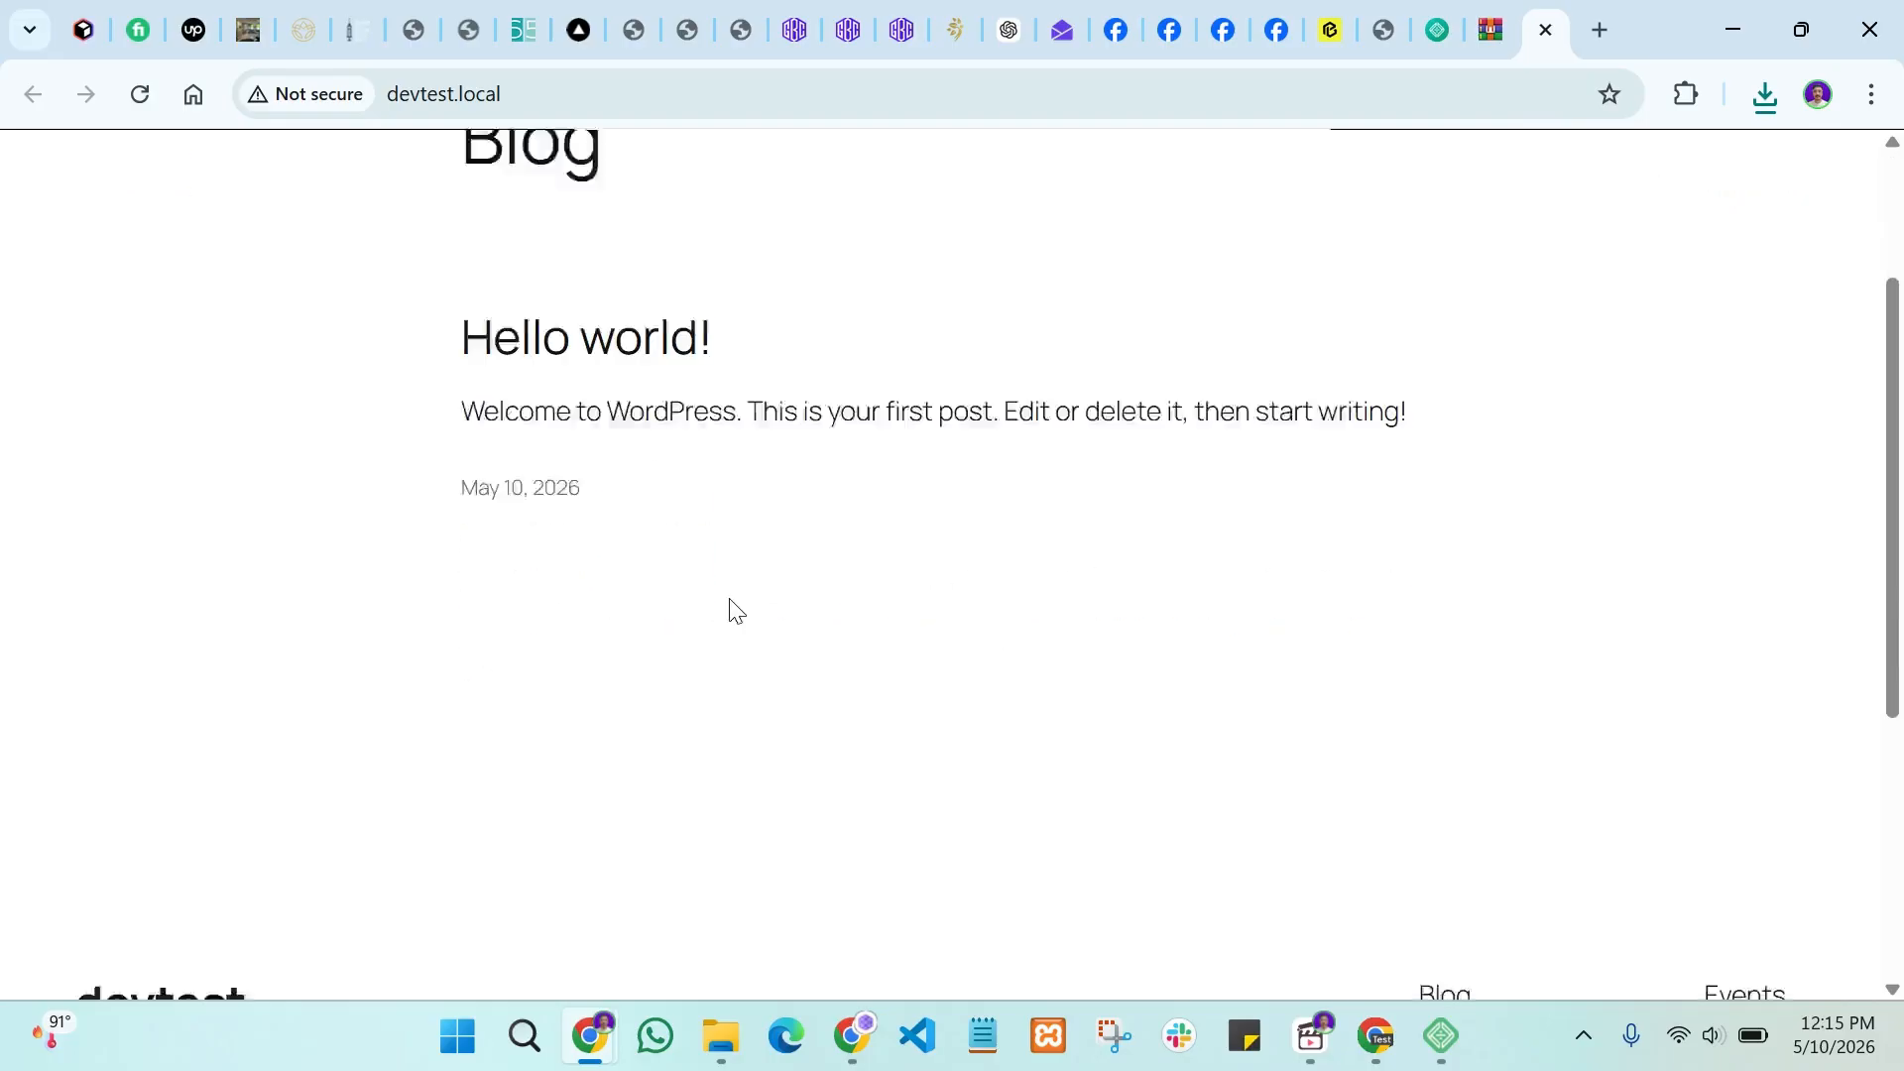
pyautogui.scroll(-5, 943, 588)
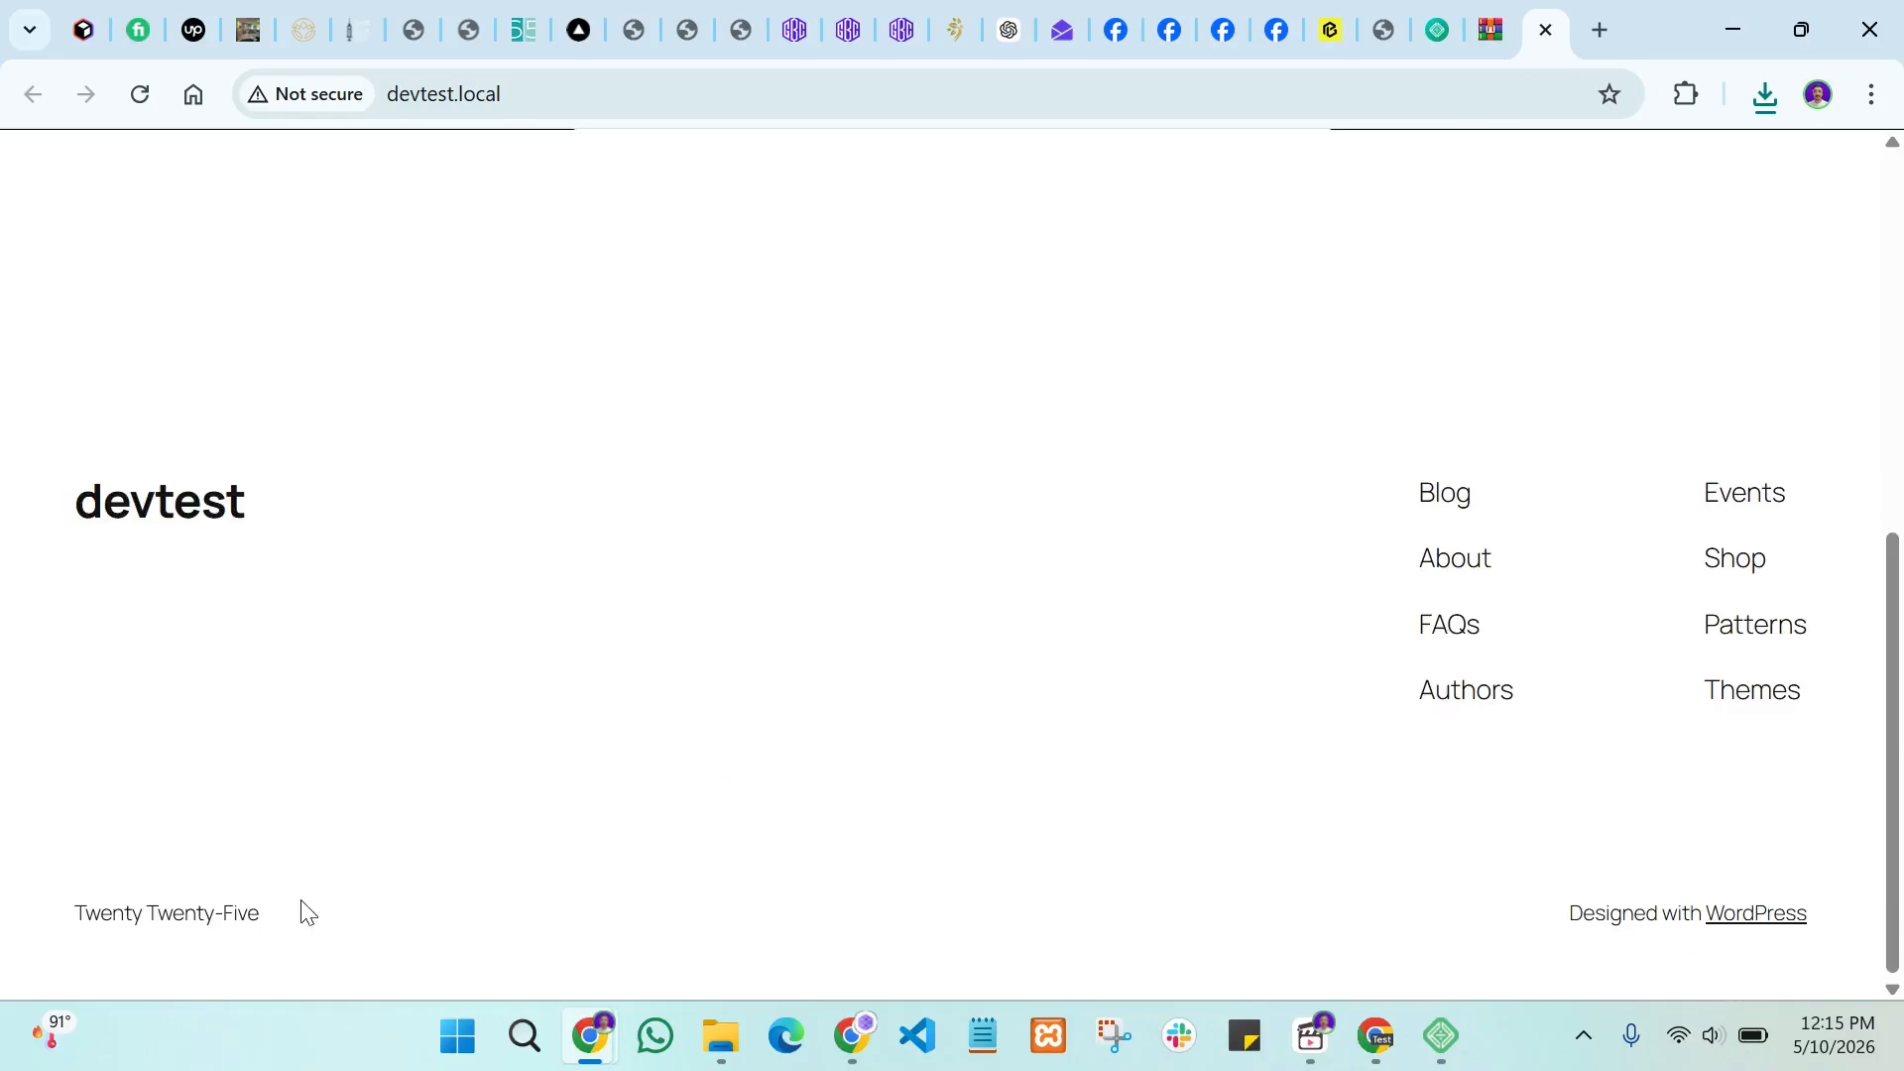
pyautogui.scroll(5, 1397, 508)
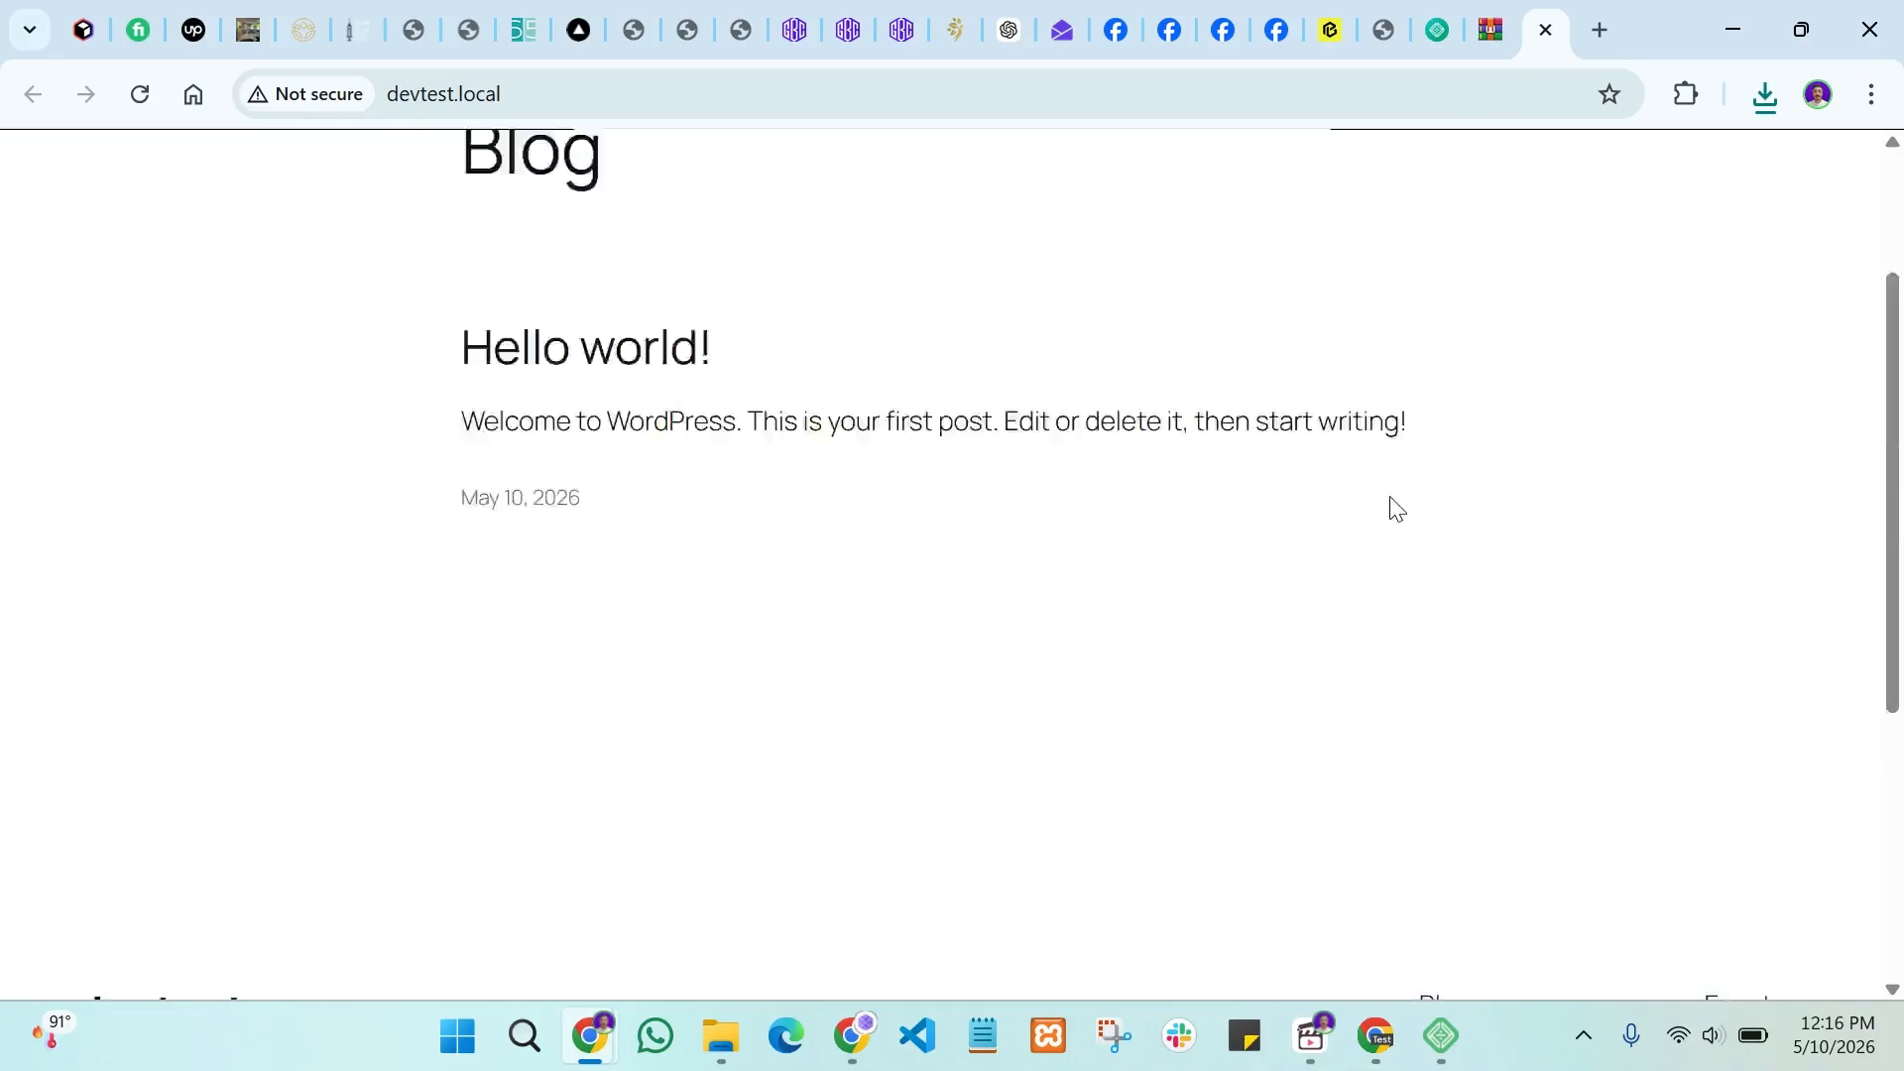
pyautogui.scroll(2, 1397, 508)
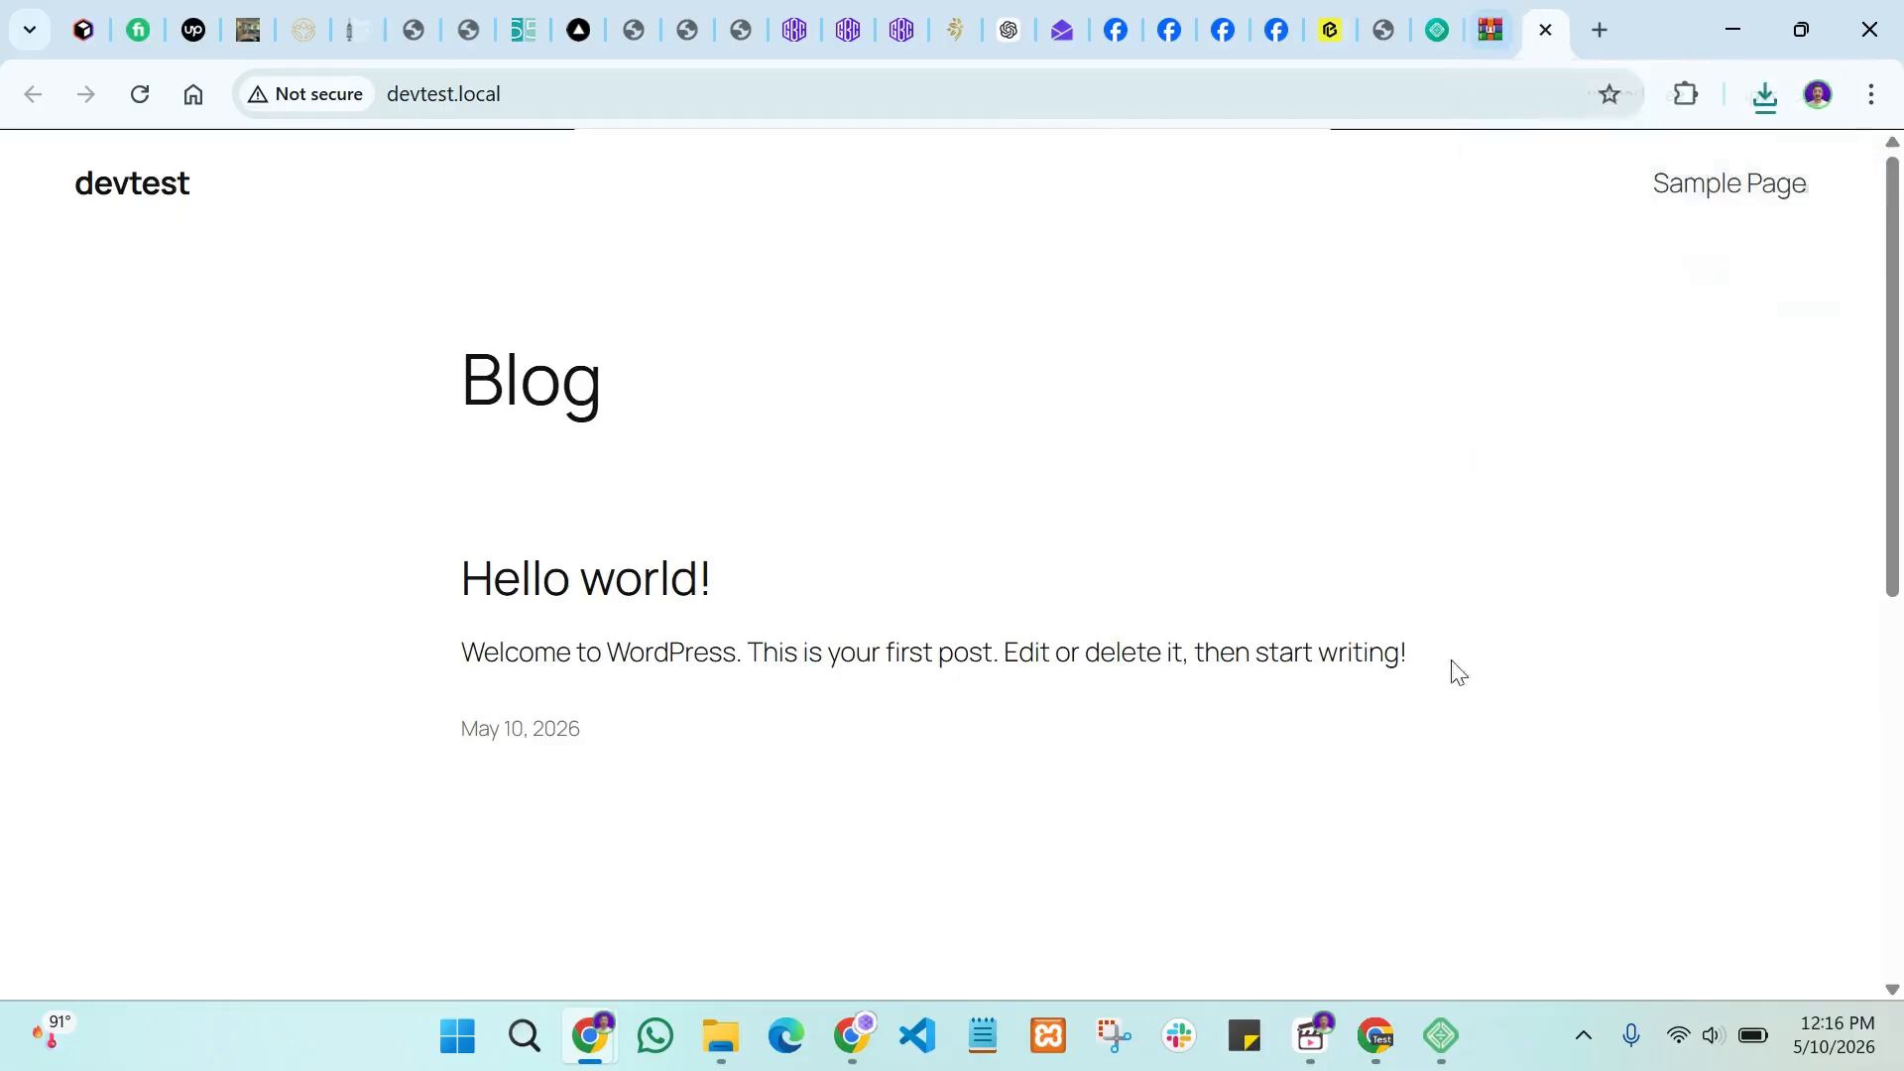
pyautogui.click(1441, 1037)
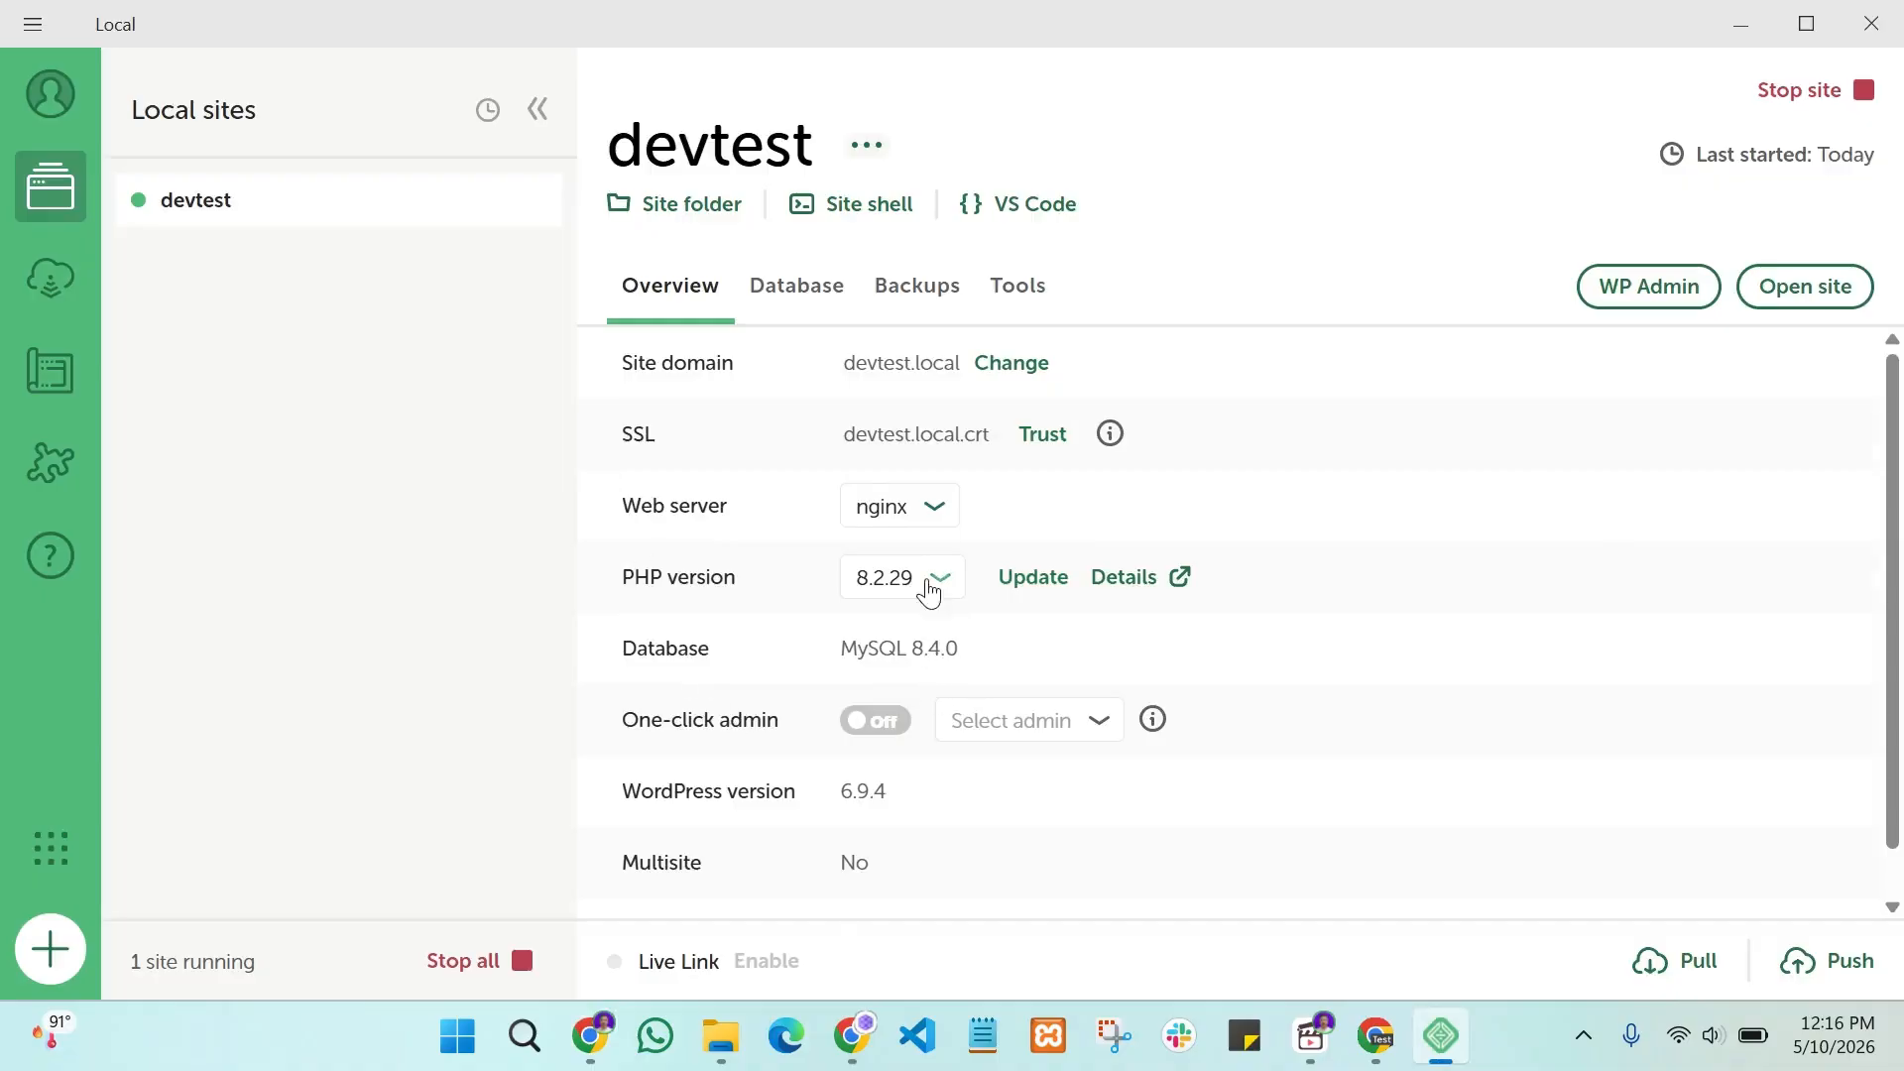
# Step: Check devtest's Database tab, then launch the WP Admin login page in Chrome
pyautogui.scroll(-1, 930, 592)
pyautogui.scroll(1, 917, 581)
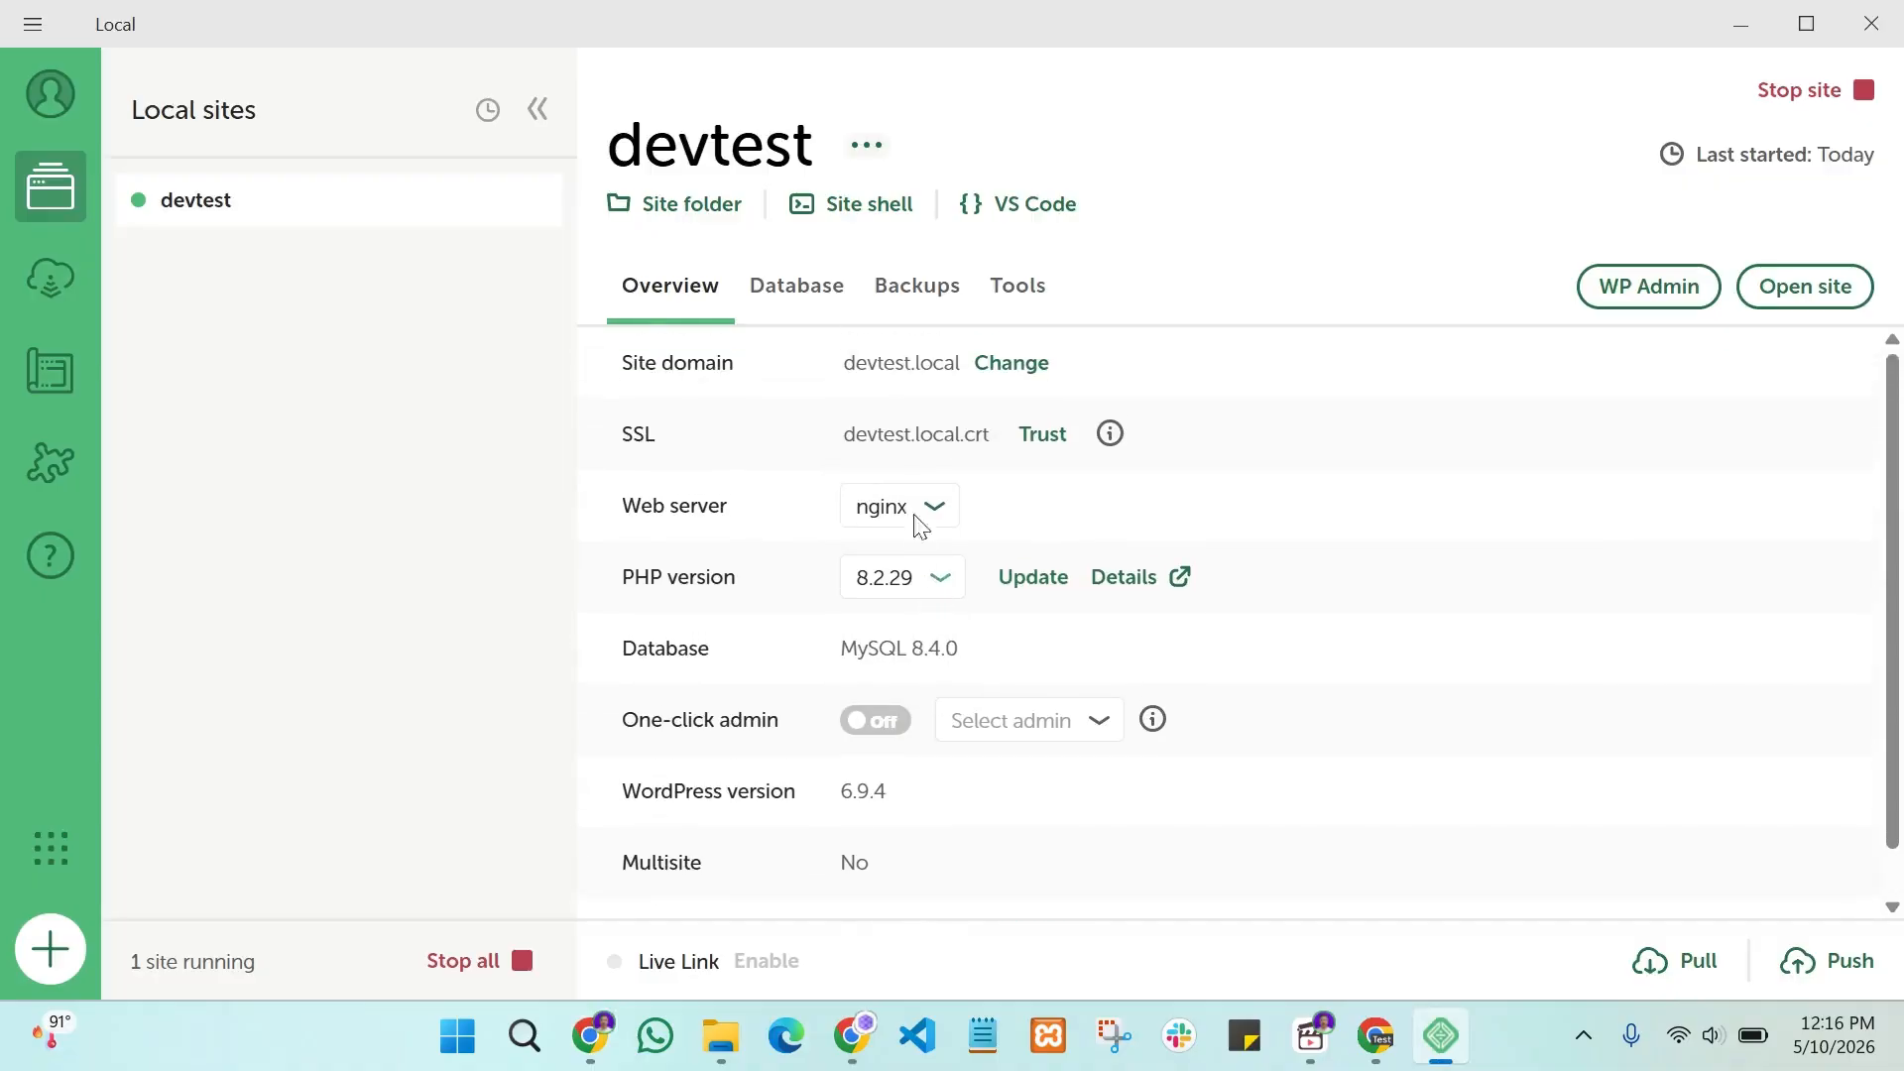
pyautogui.click(800, 311)
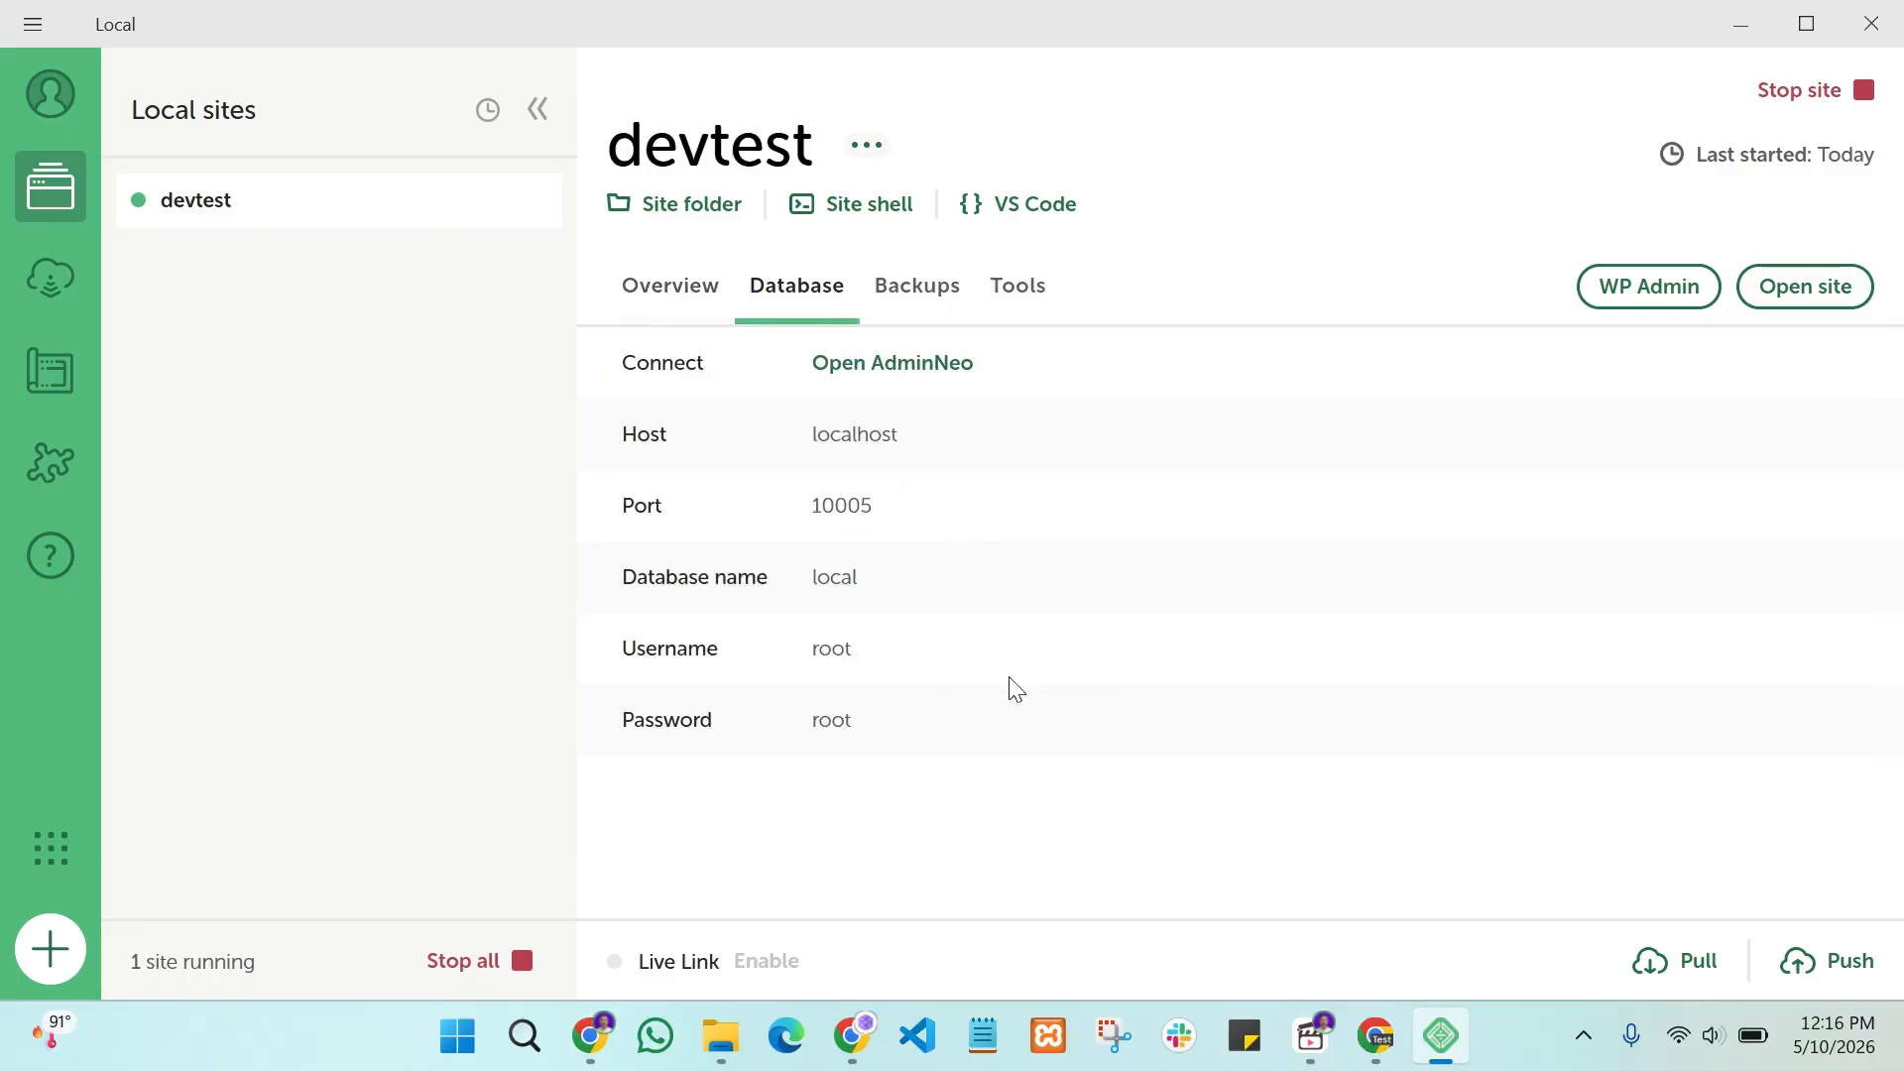
pyautogui.click(1617, 295)
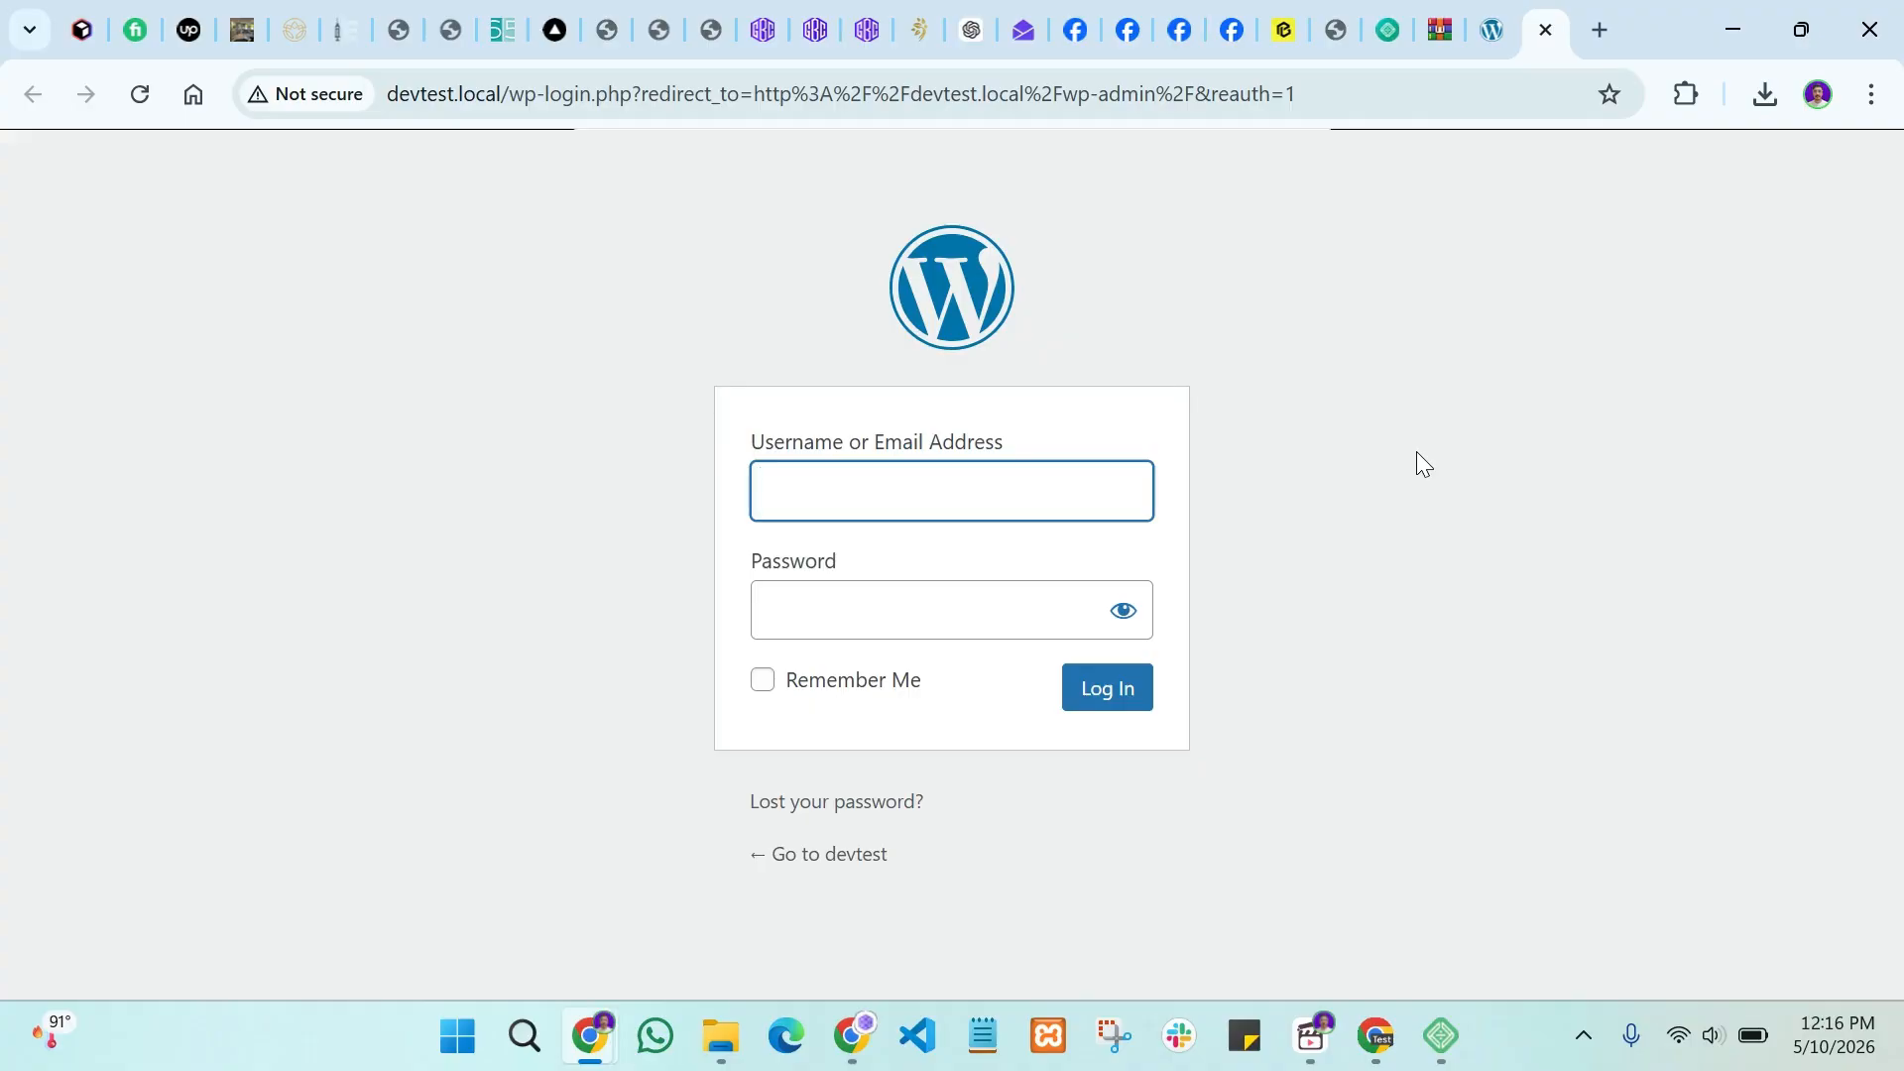
# Step: Log in with the admin username and its password, then dismiss Chrome's breach warning and save-password prompt
pyautogui.write('admin')
pyautogui.press('Tab')
pyautogui.write('adm')
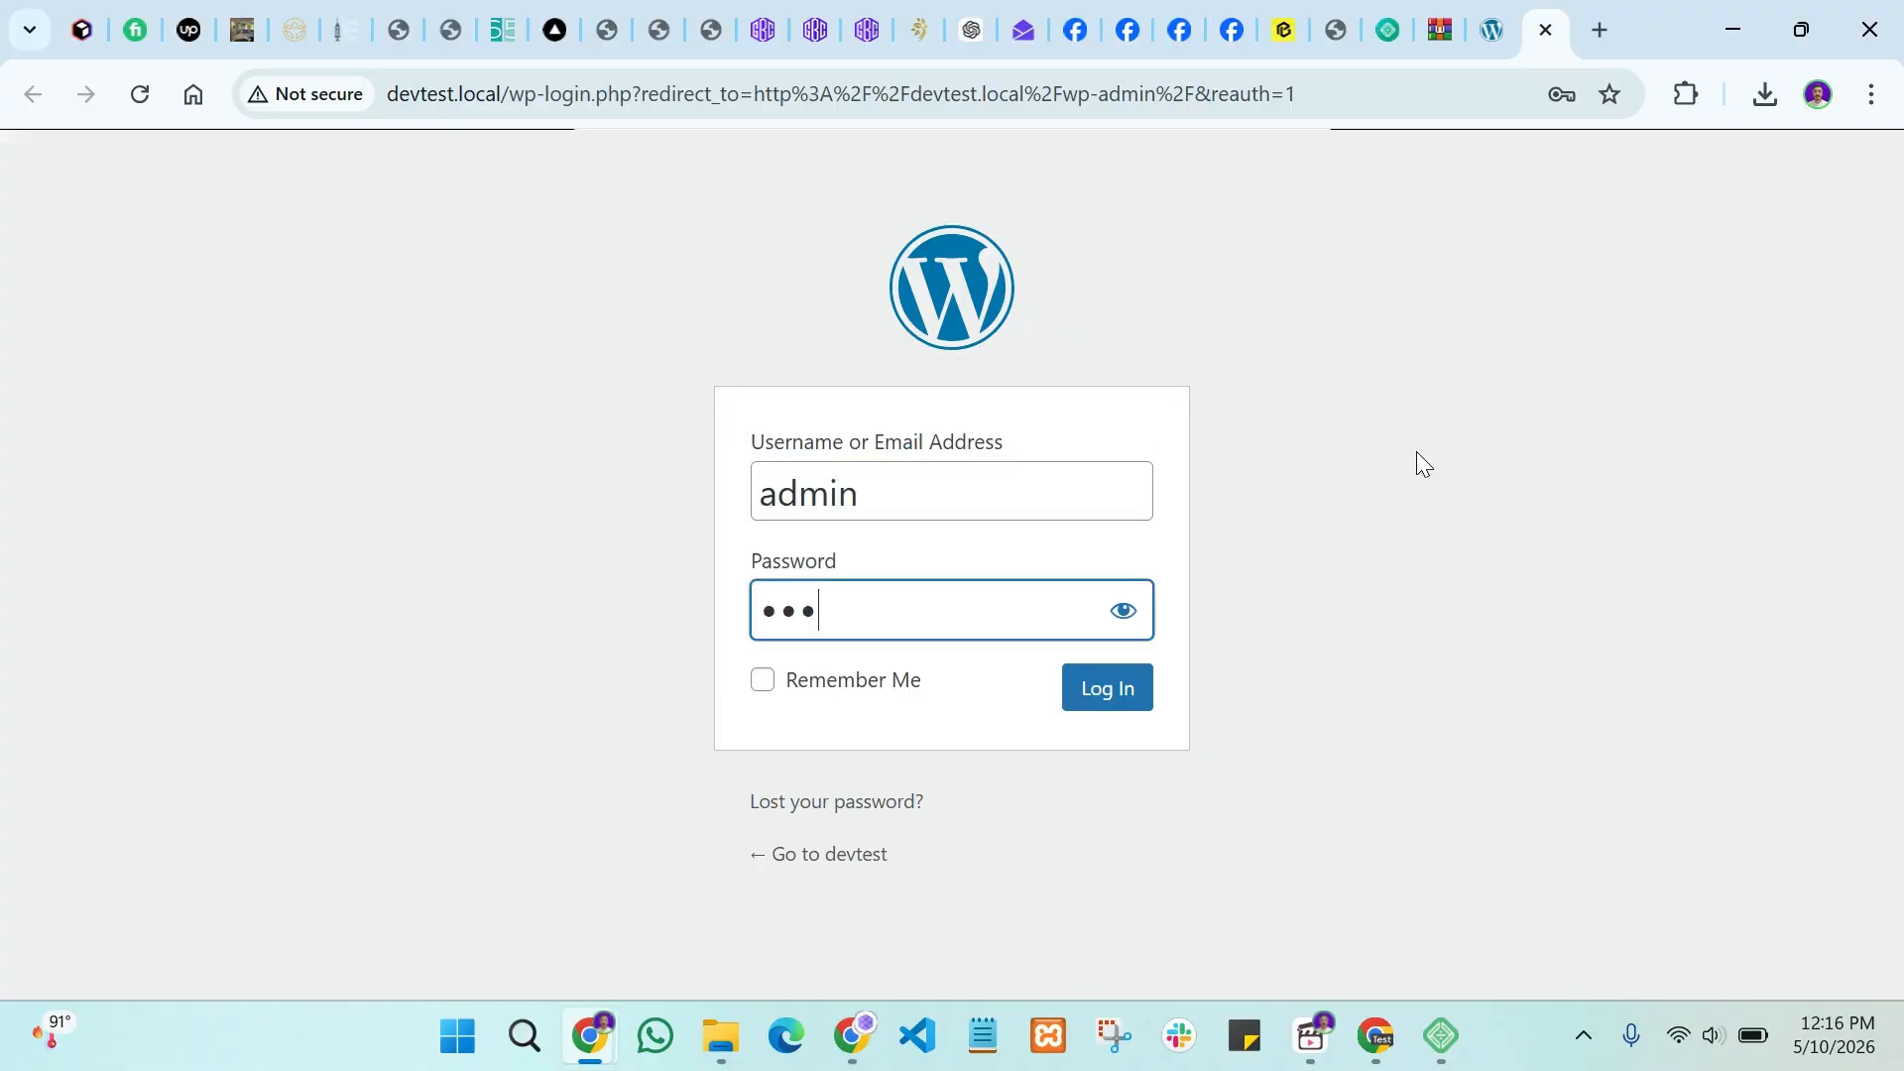
pyautogui.write('in')
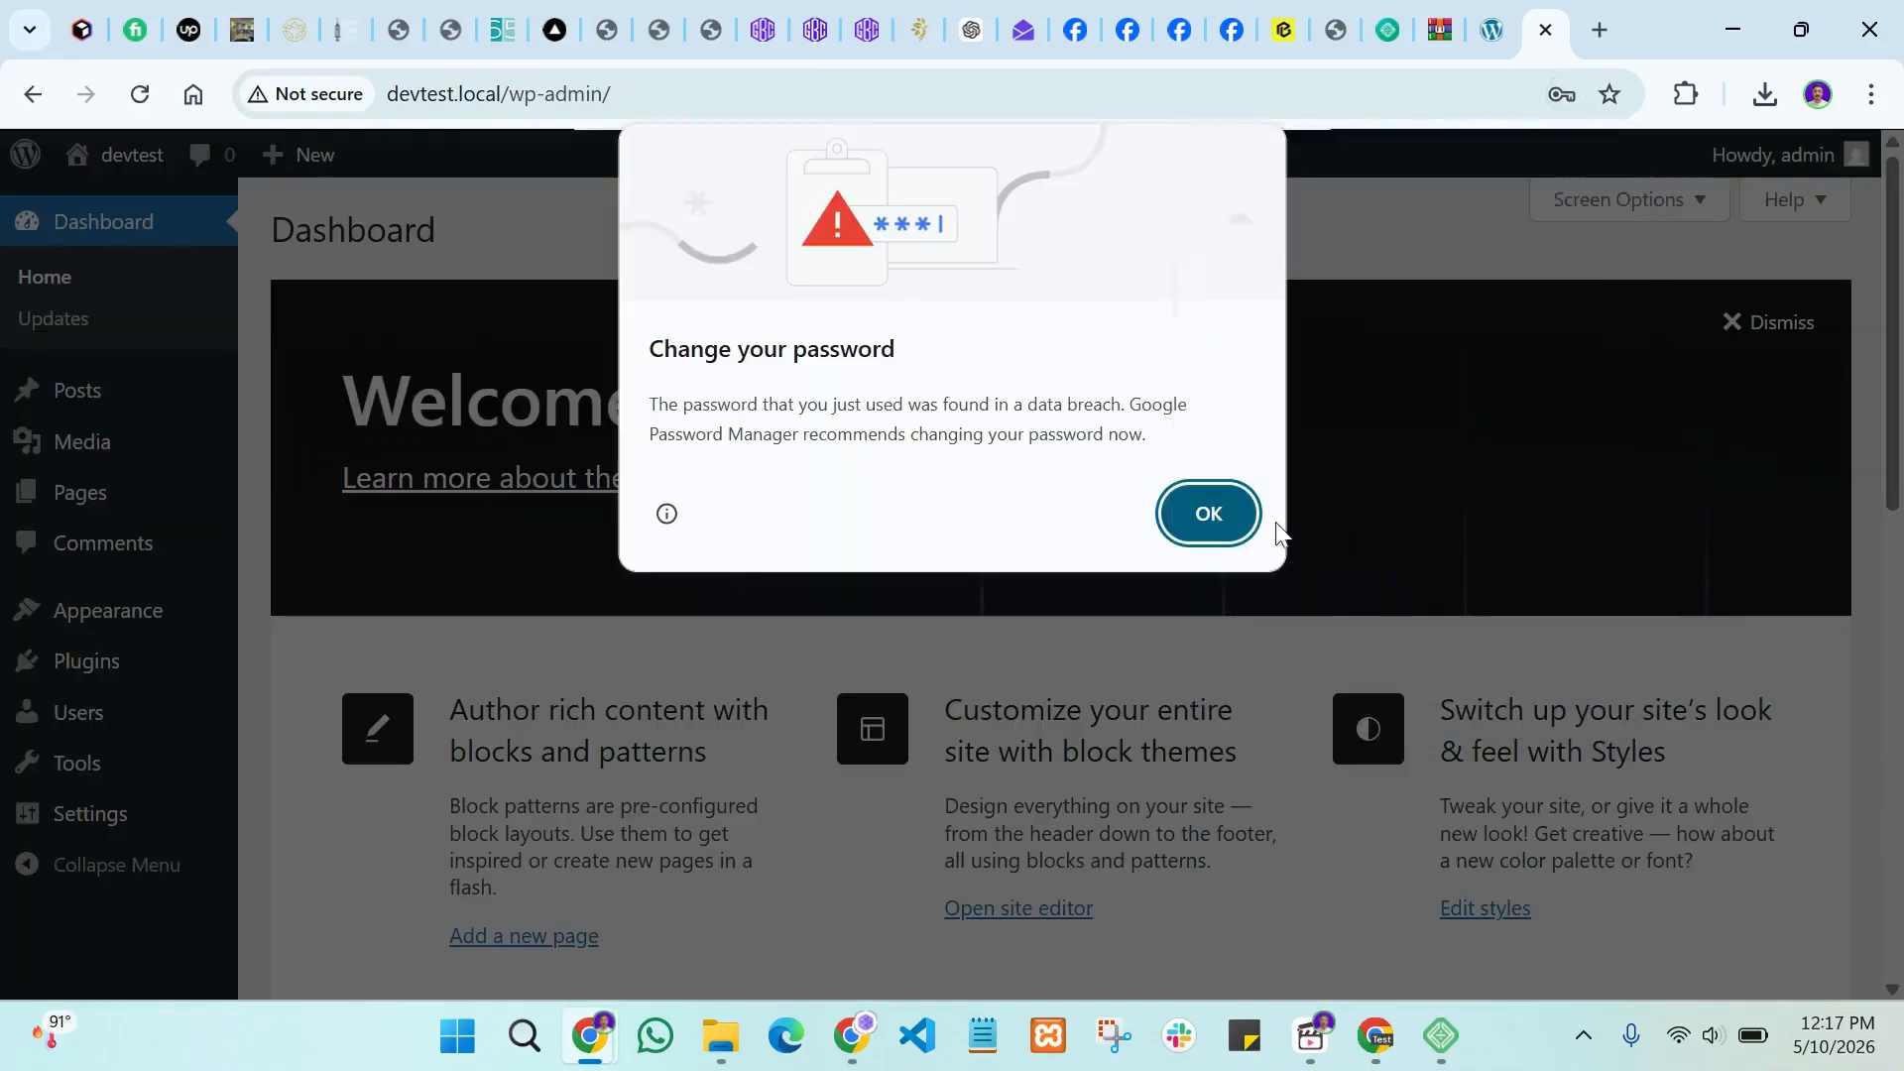
pyautogui.click(1210, 501)
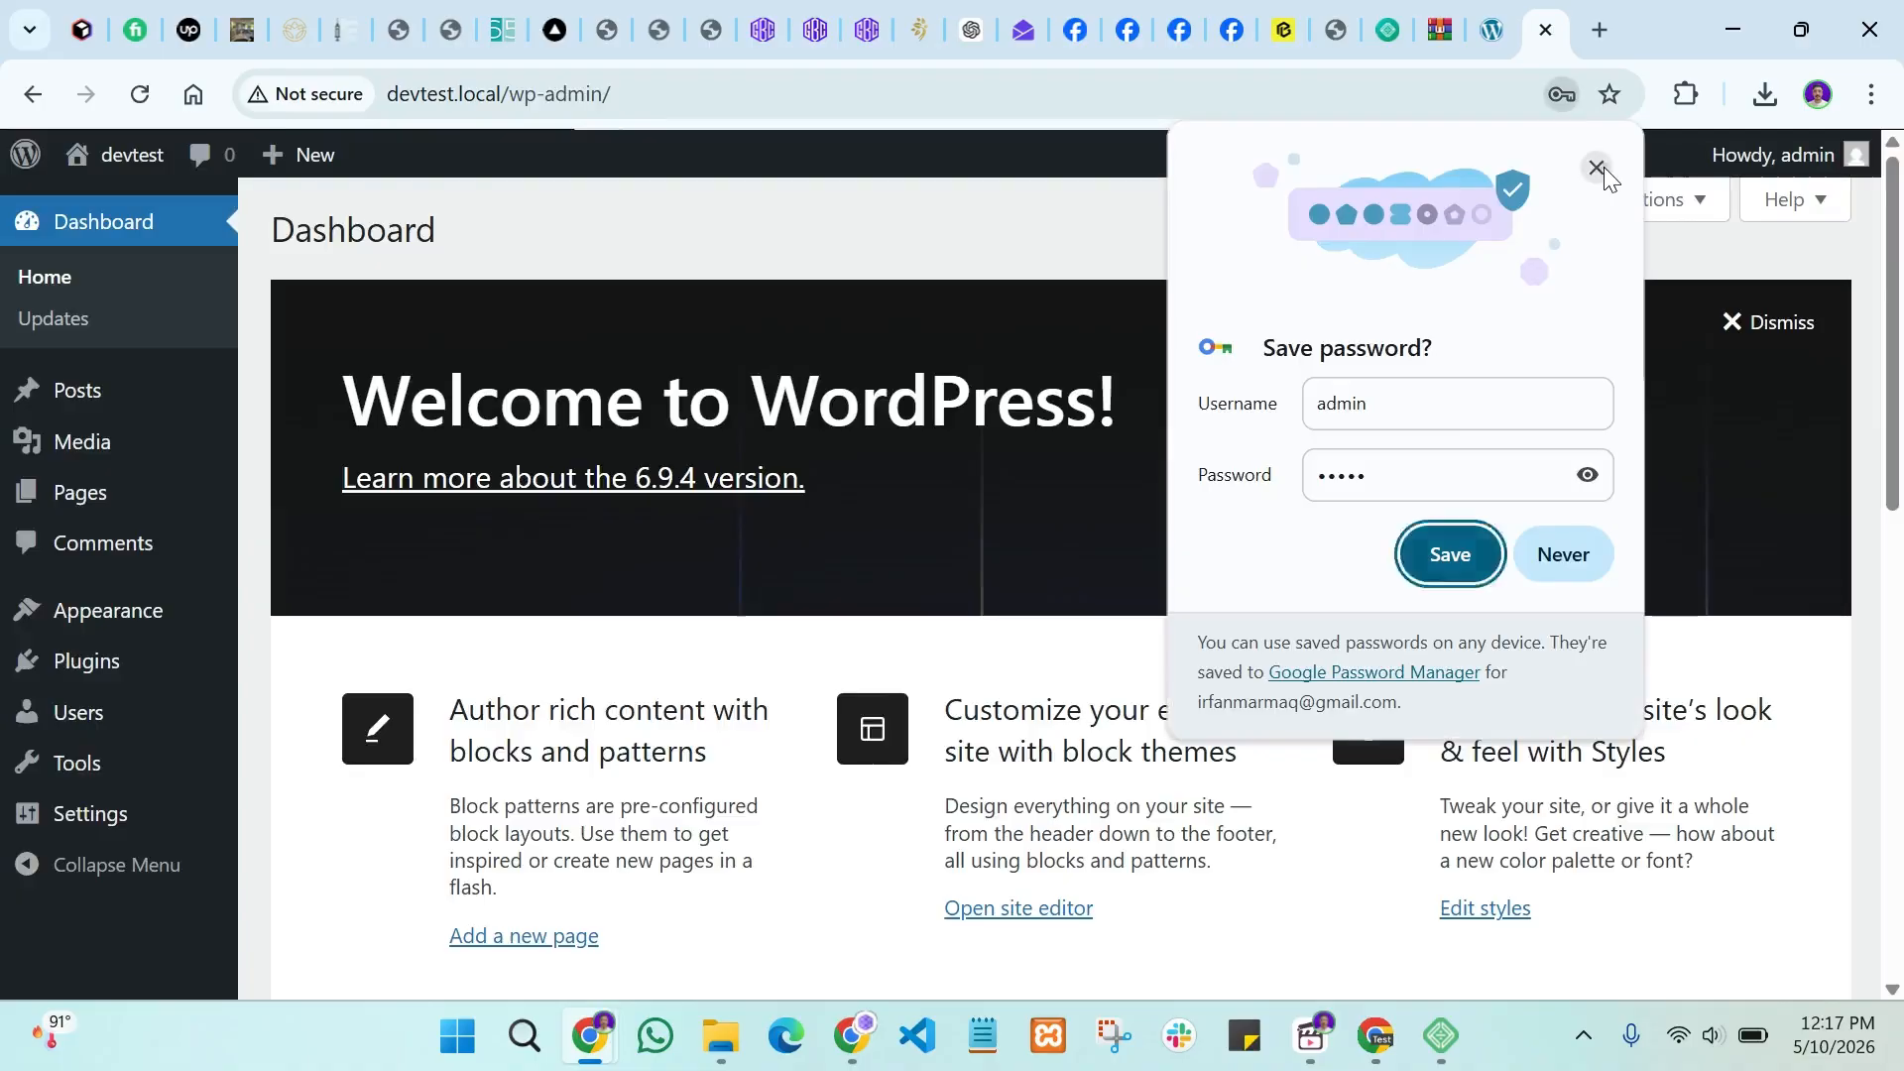
pyautogui.click(1597, 166)
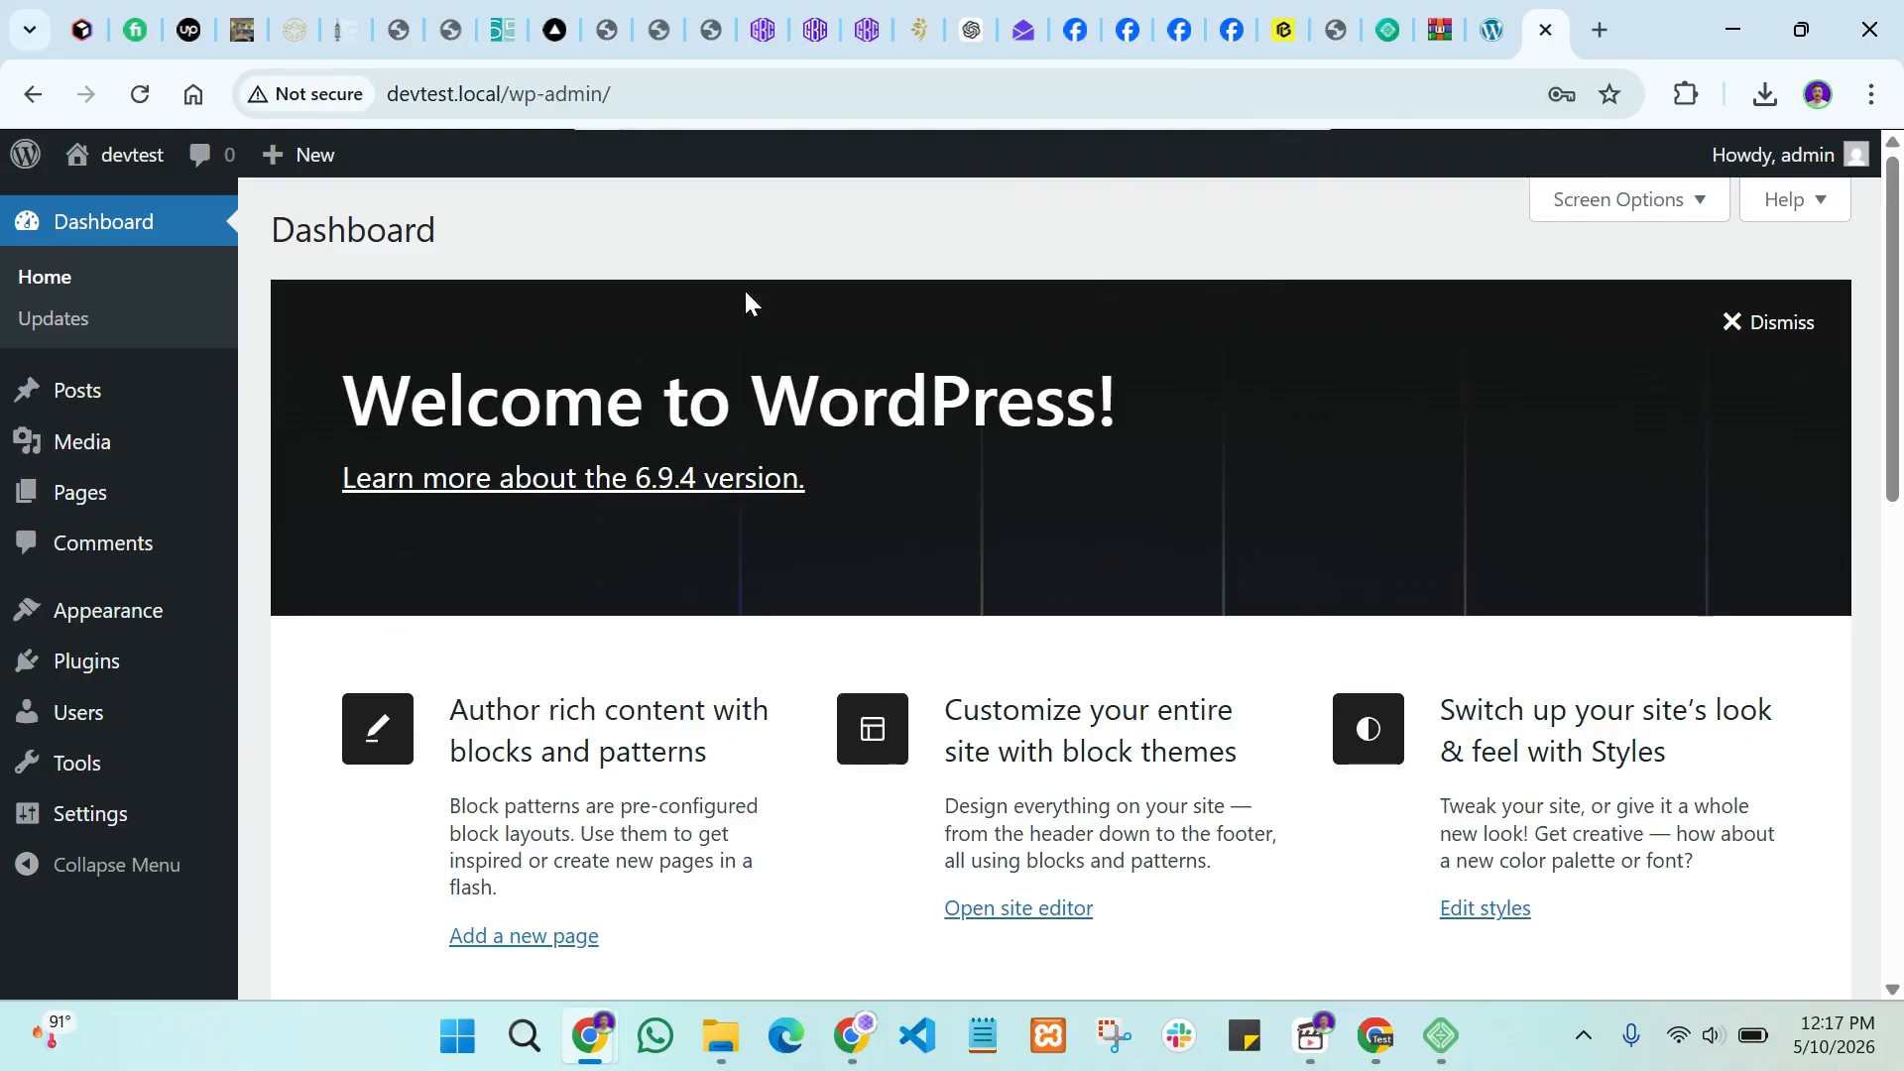
pyautogui.scroll(-7, 694, 516)
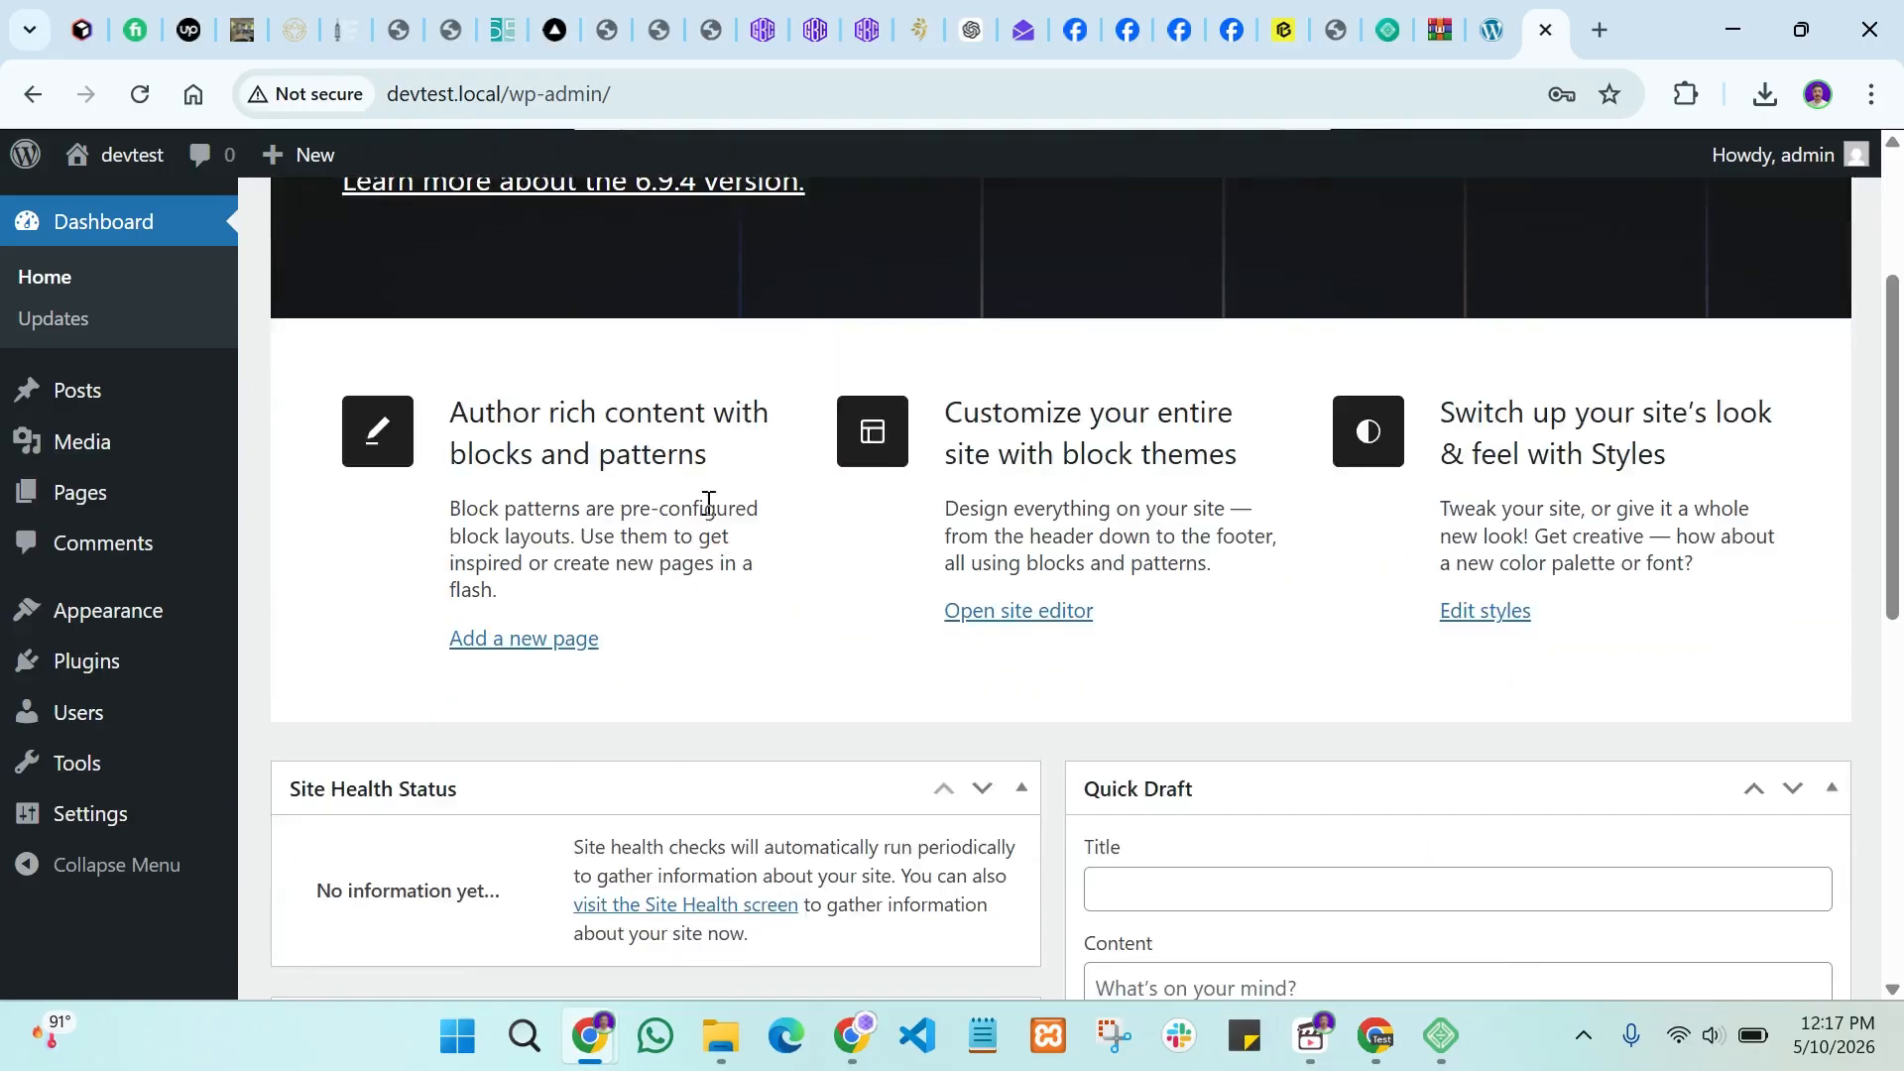
pyautogui.scroll(7, 794, 516)
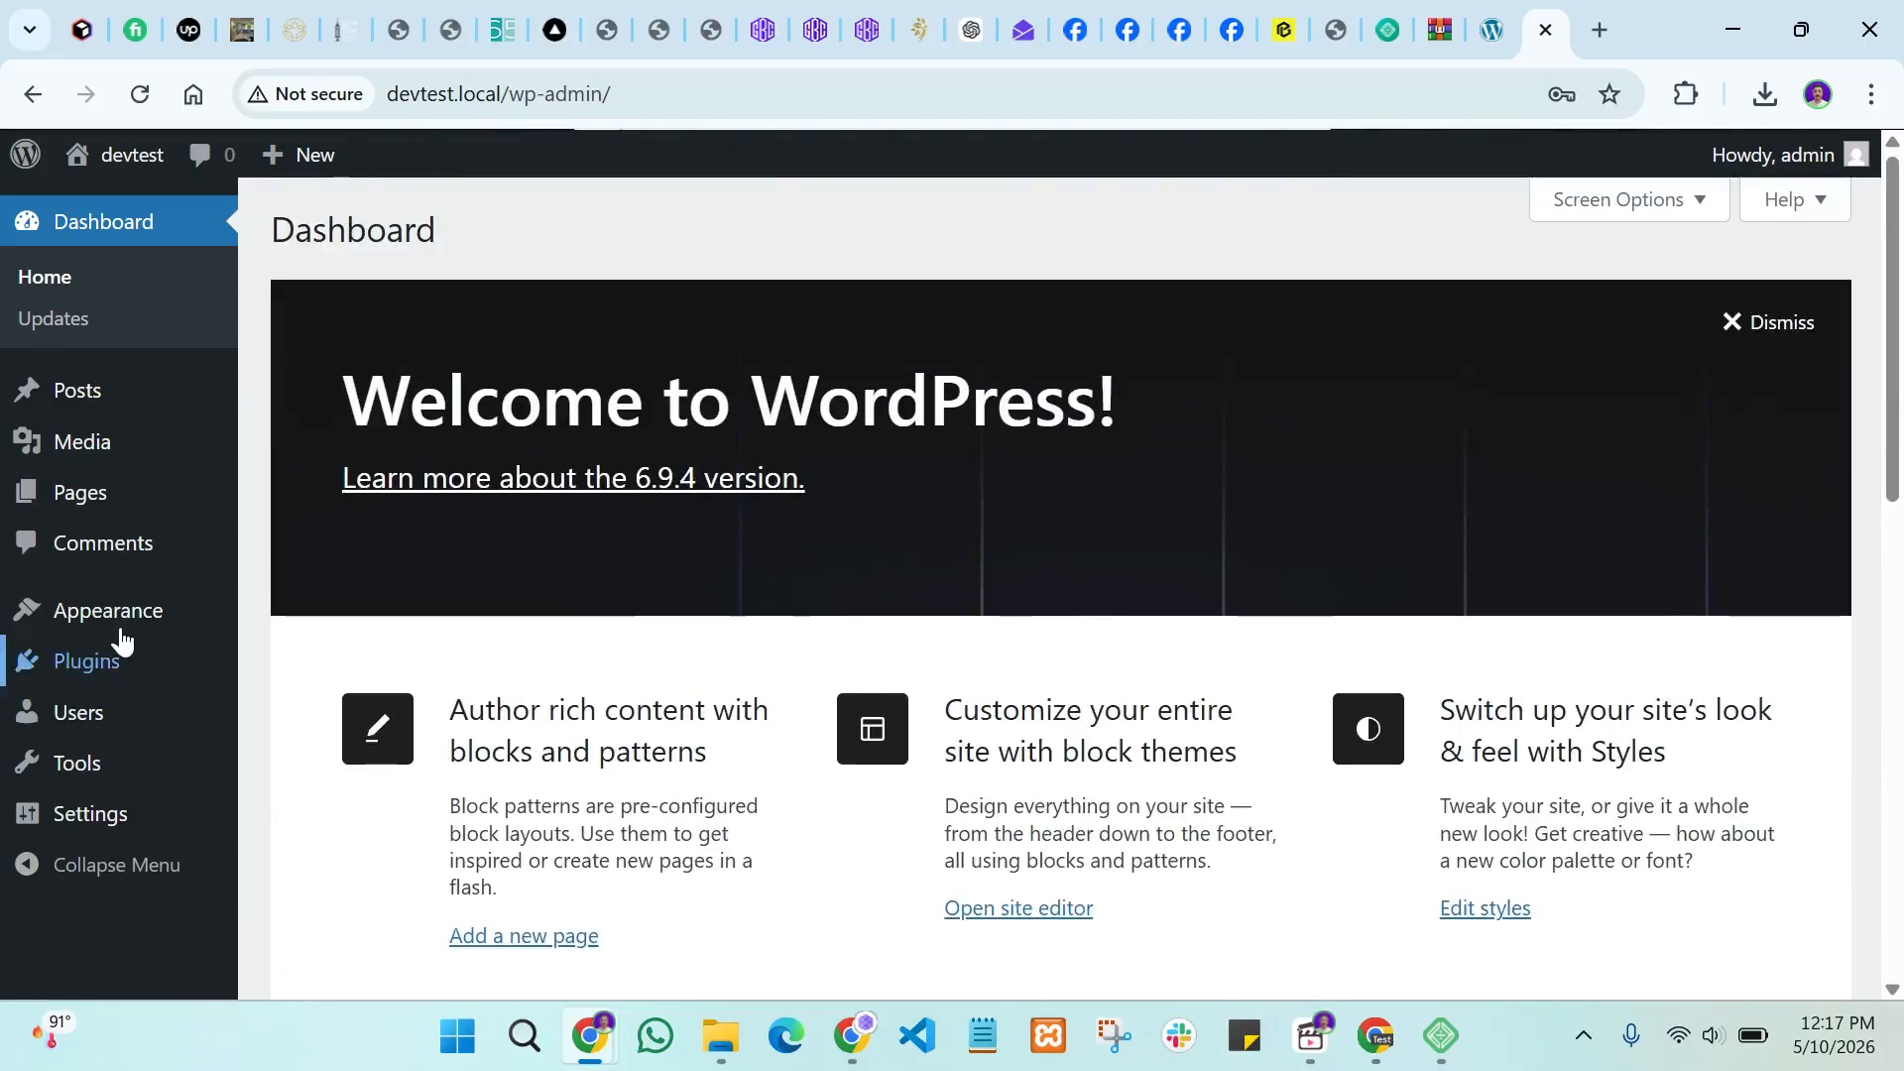
pyautogui.moveTo(112, 635)
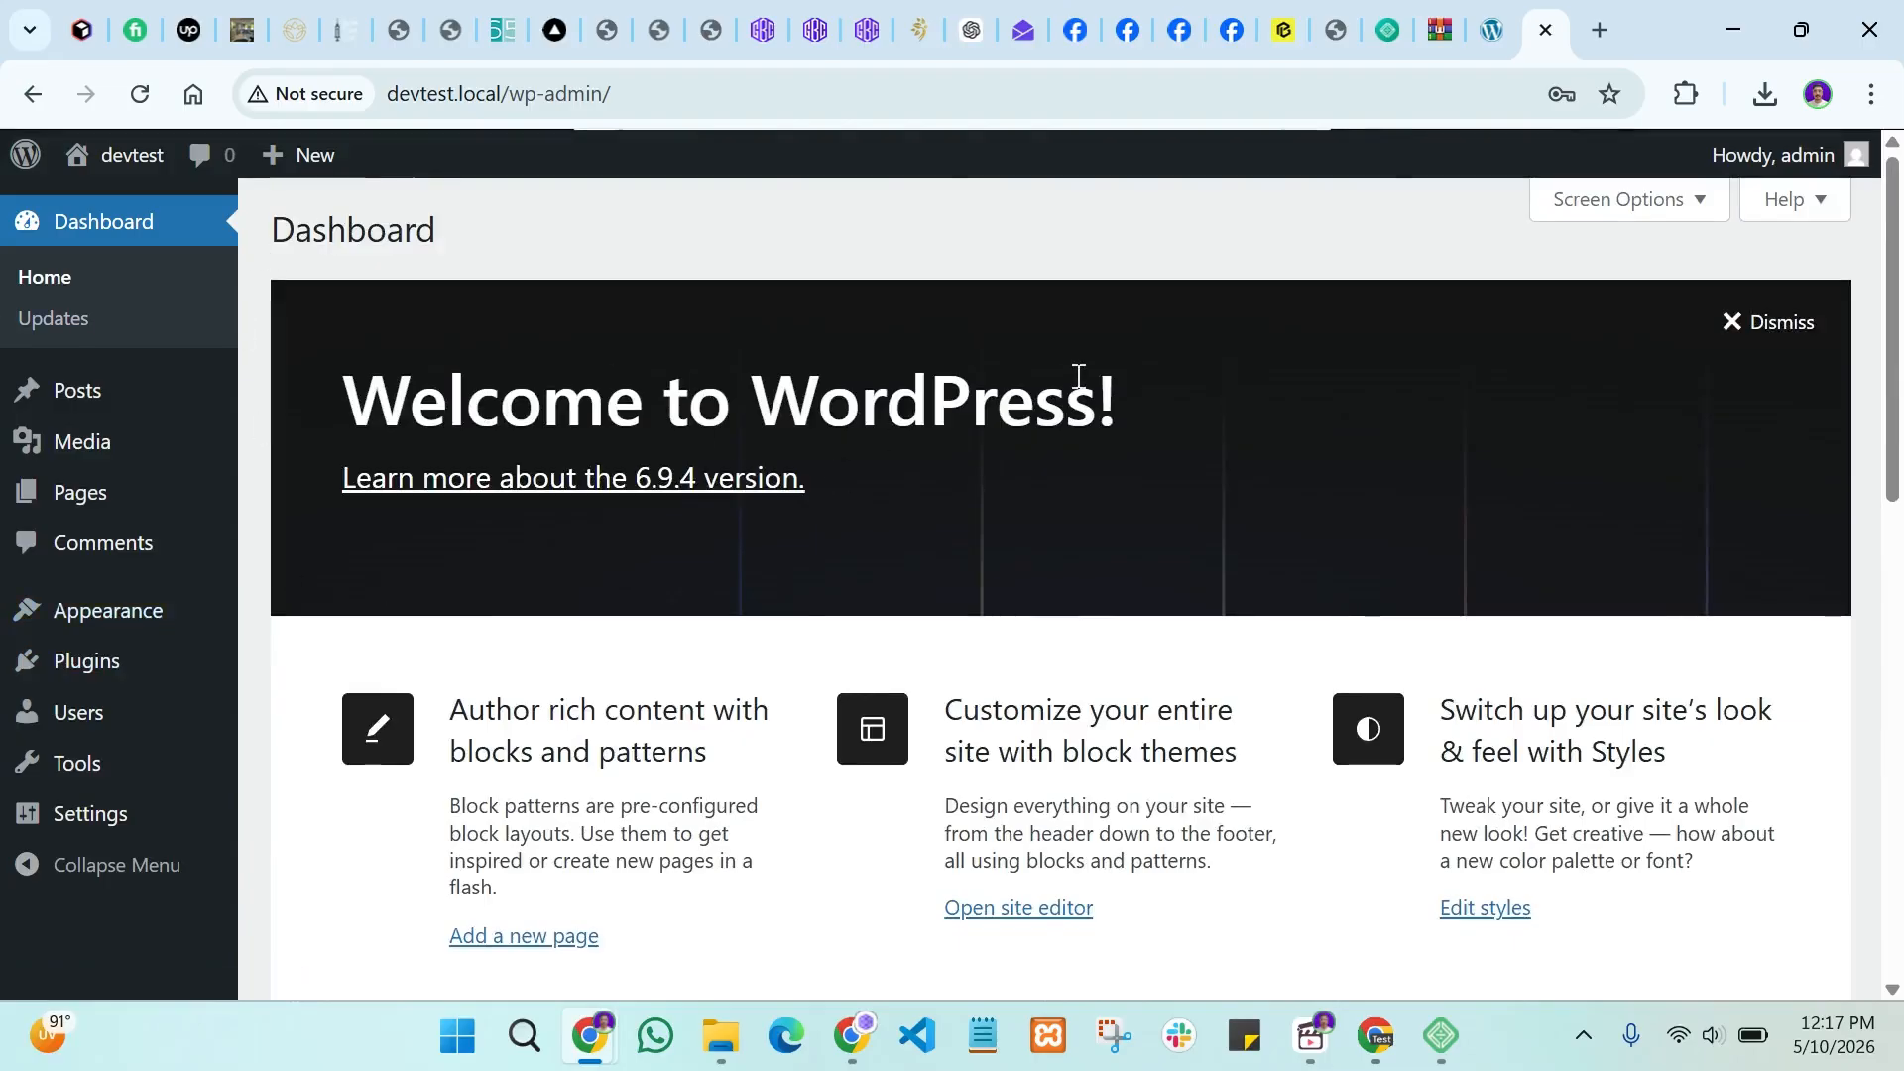
pyautogui.click(1512, 35)
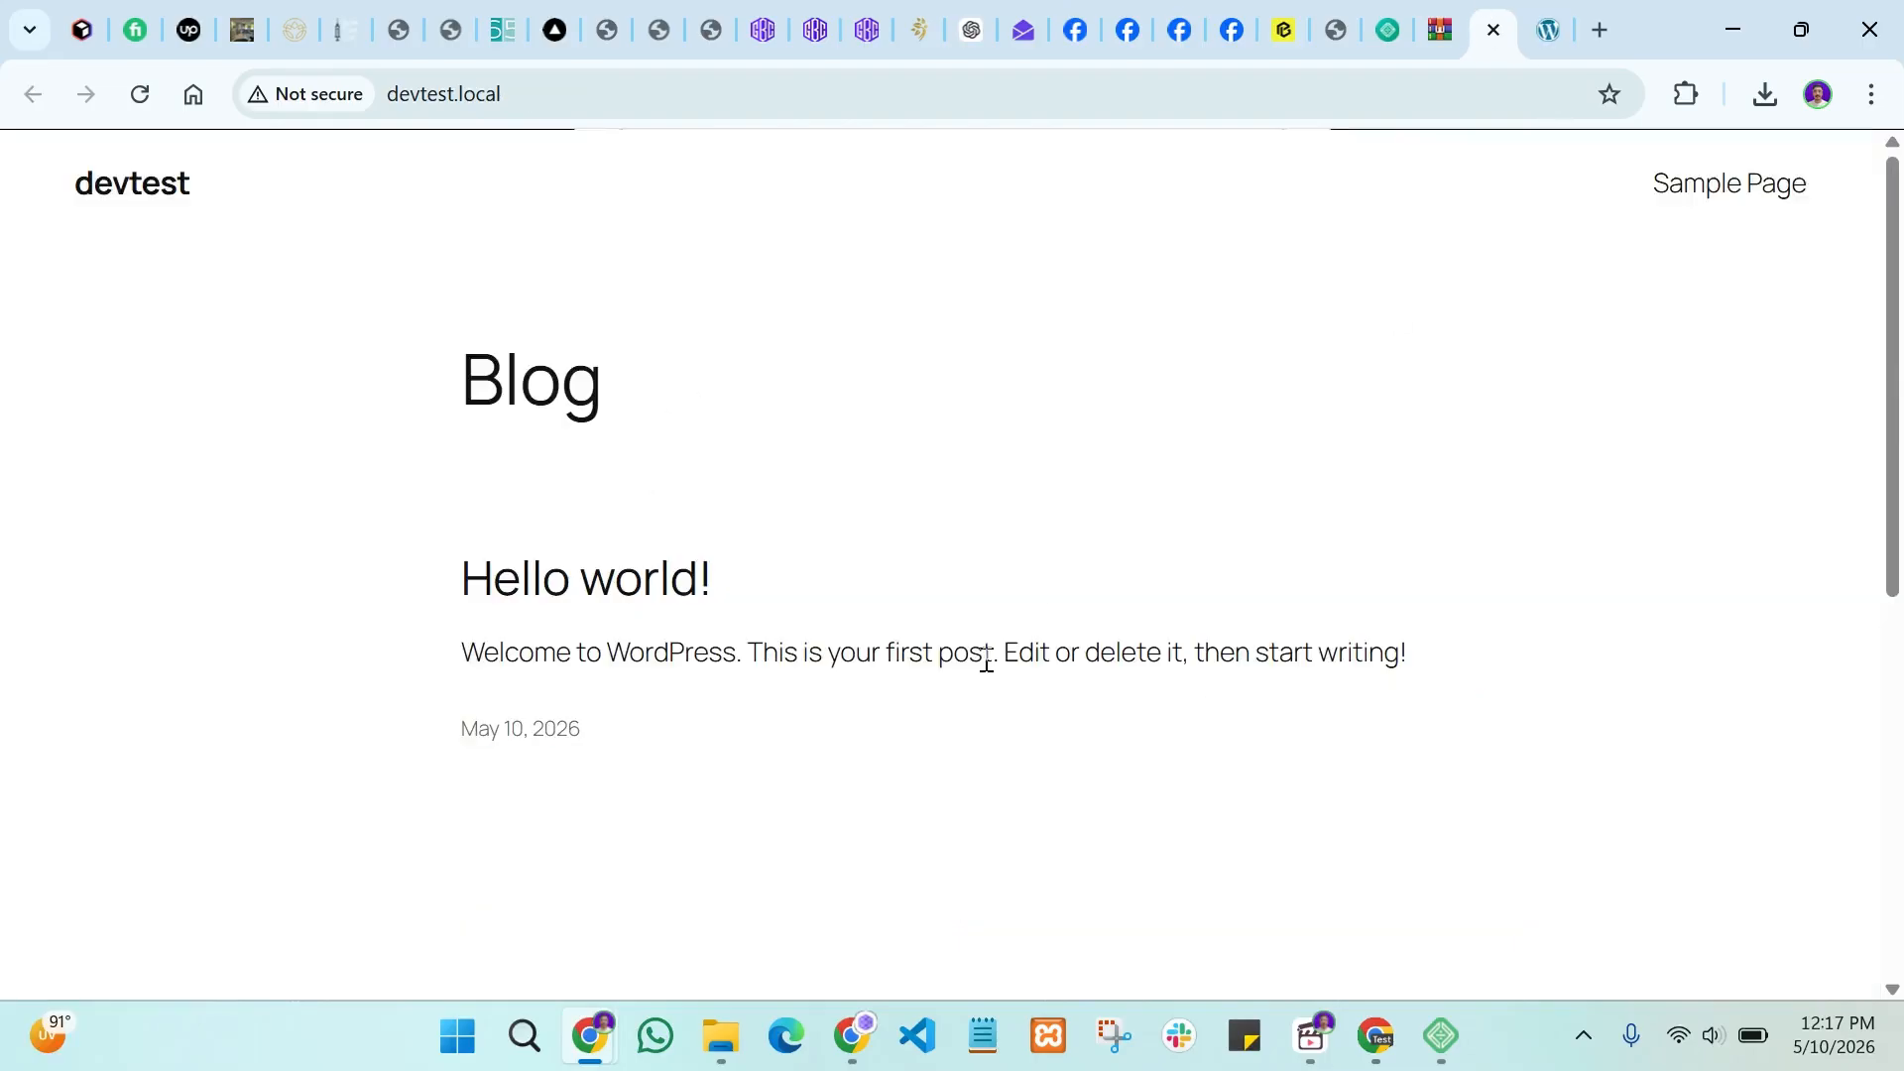
pyautogui.scroll(-6, 837, 557)
pyautogui.scroll(7, 668, 692)
pyautogui.scroll(-5, 859, 571)
pyautogui.scroll(-3, 859, 570)
pyautogui.scroll(10, 859, 571)
pyautogui.scroll(-6, 930, 566)
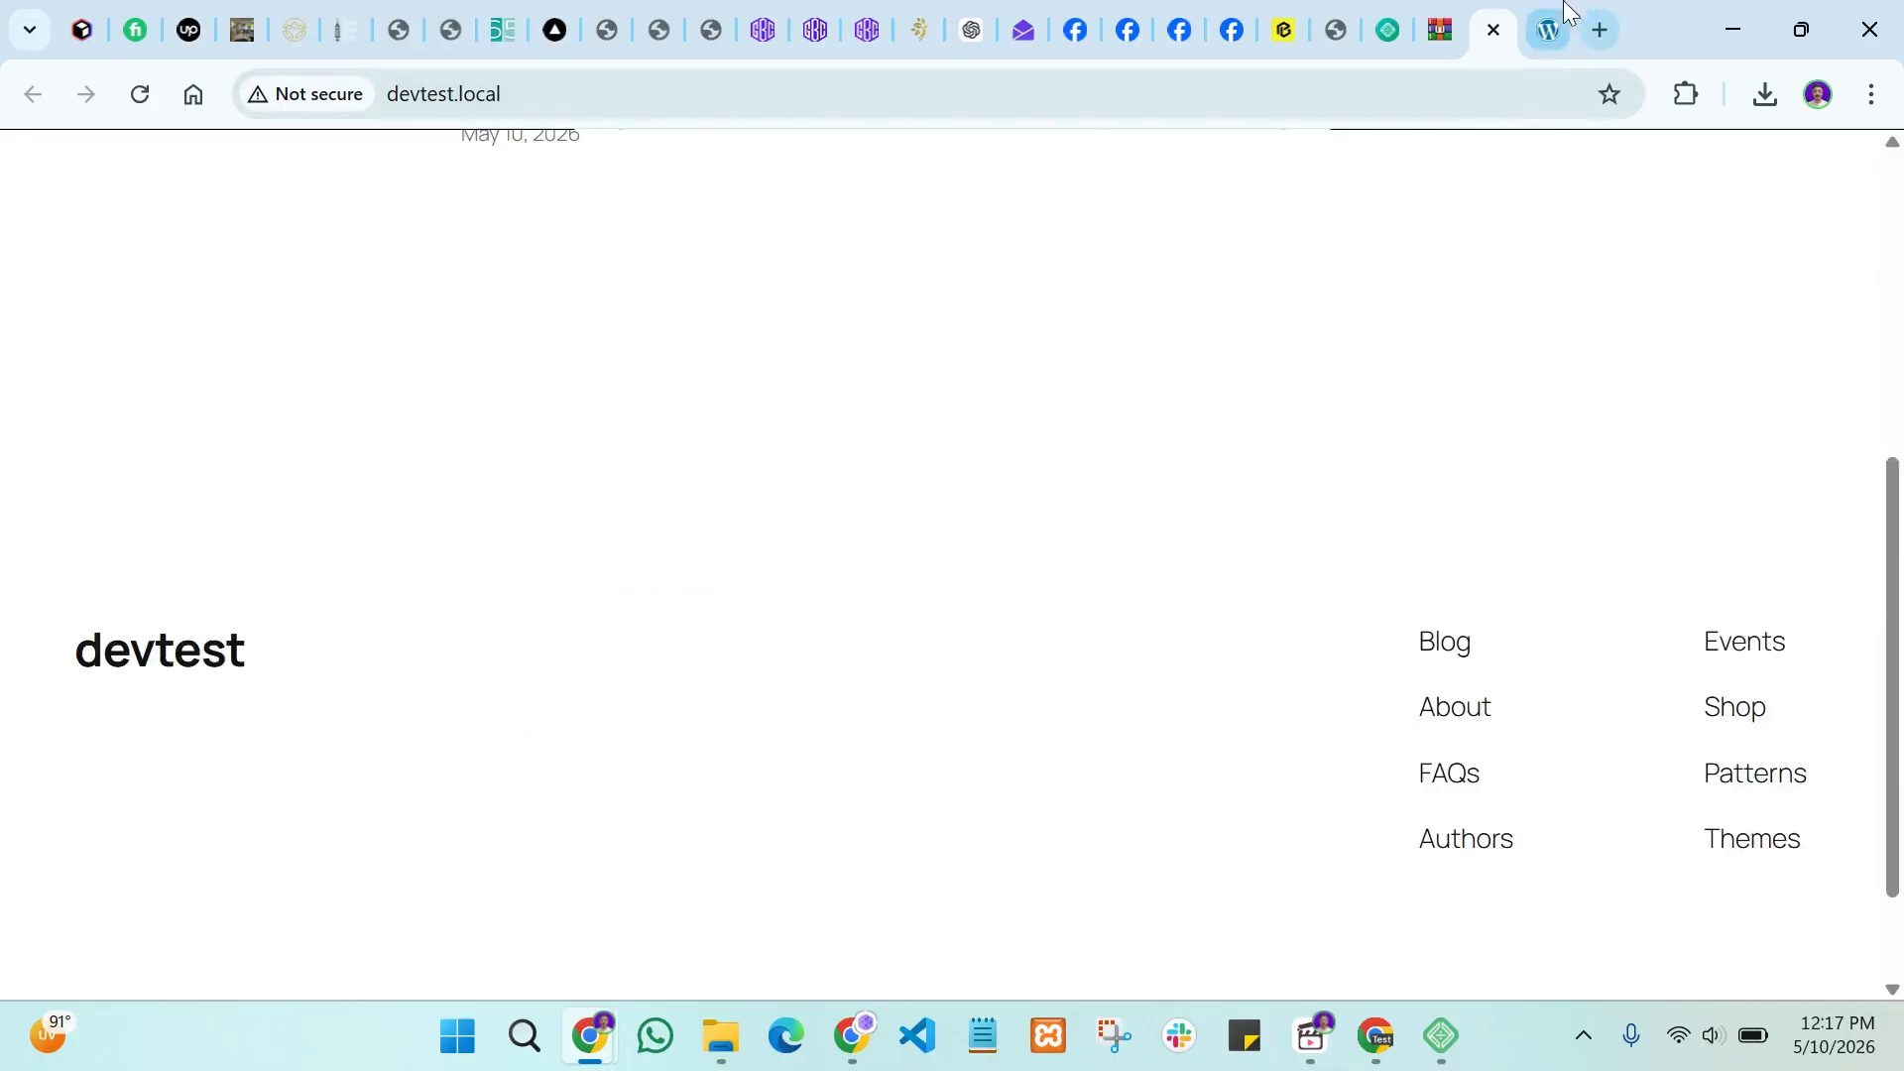
pyautogui.click(1549, 30)
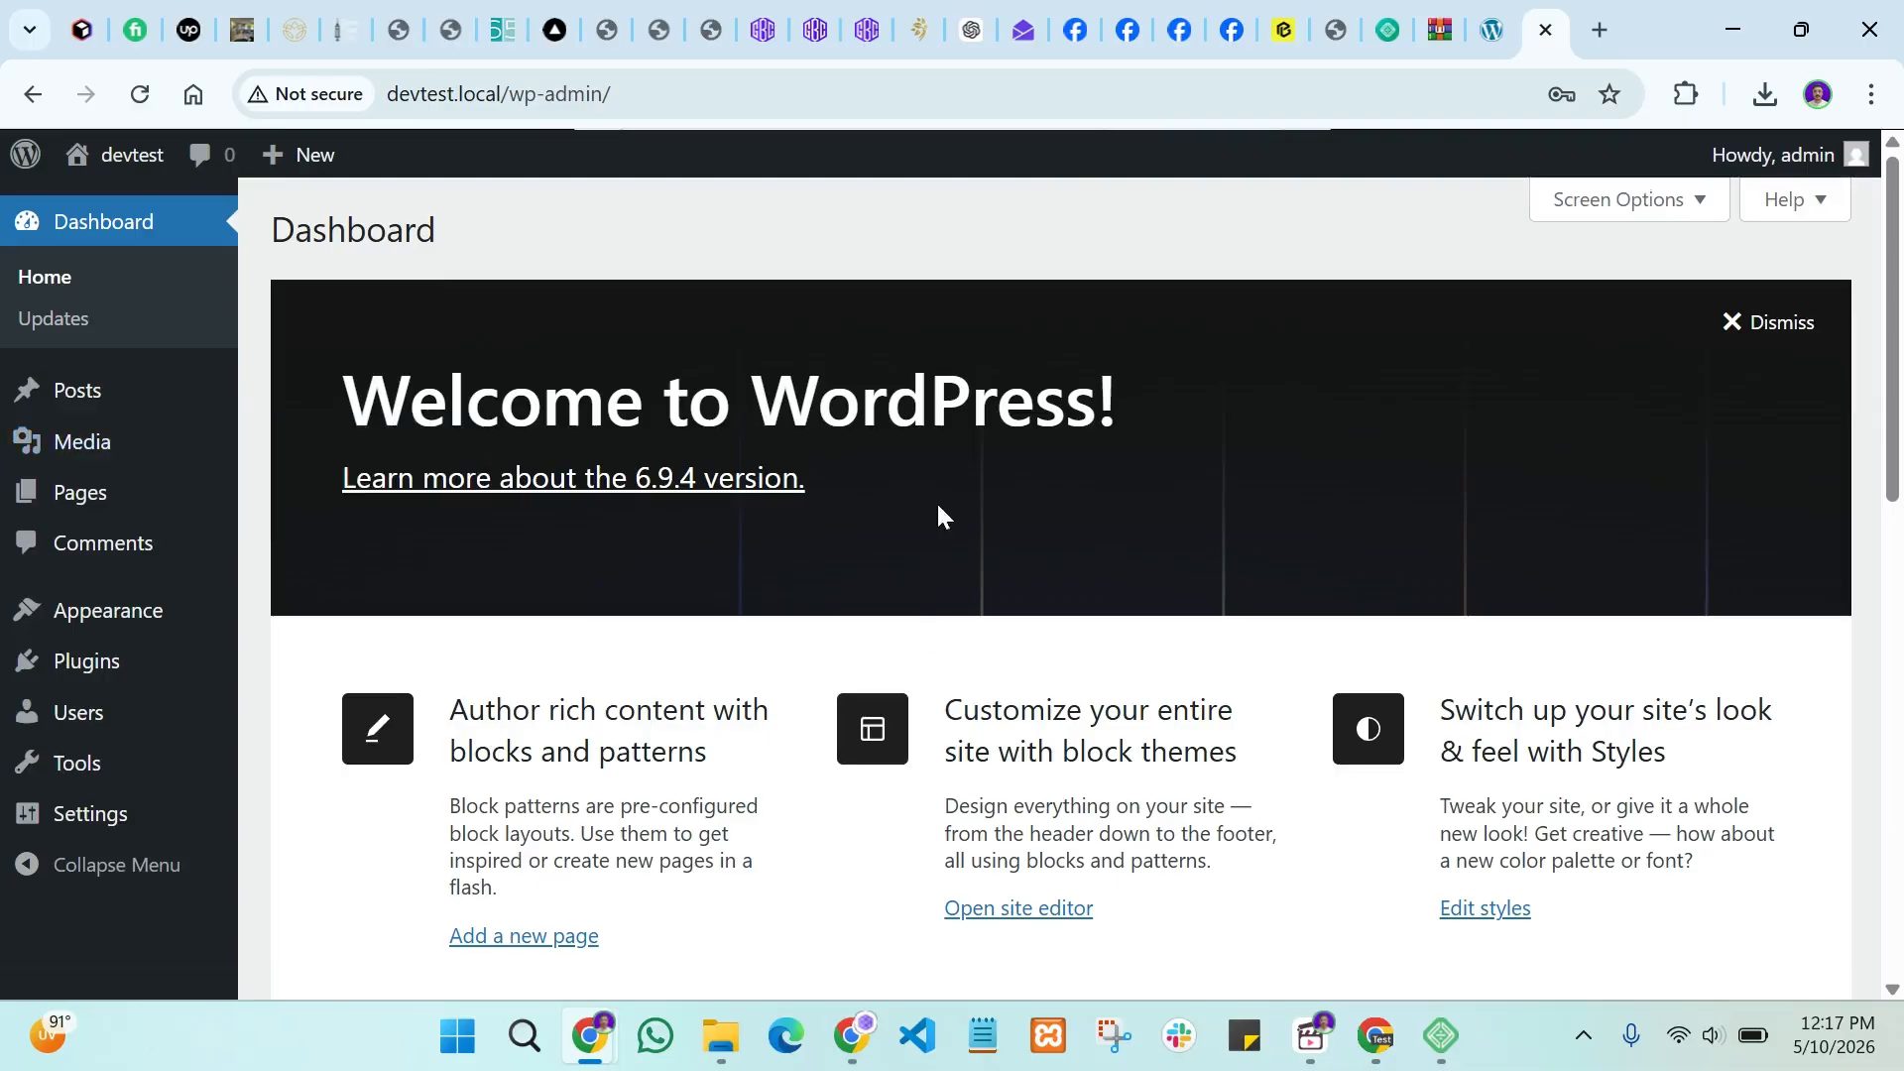
pyautogui.scroll(-10, 939, 515)
pyautogui.scroll(10, 941, 515)
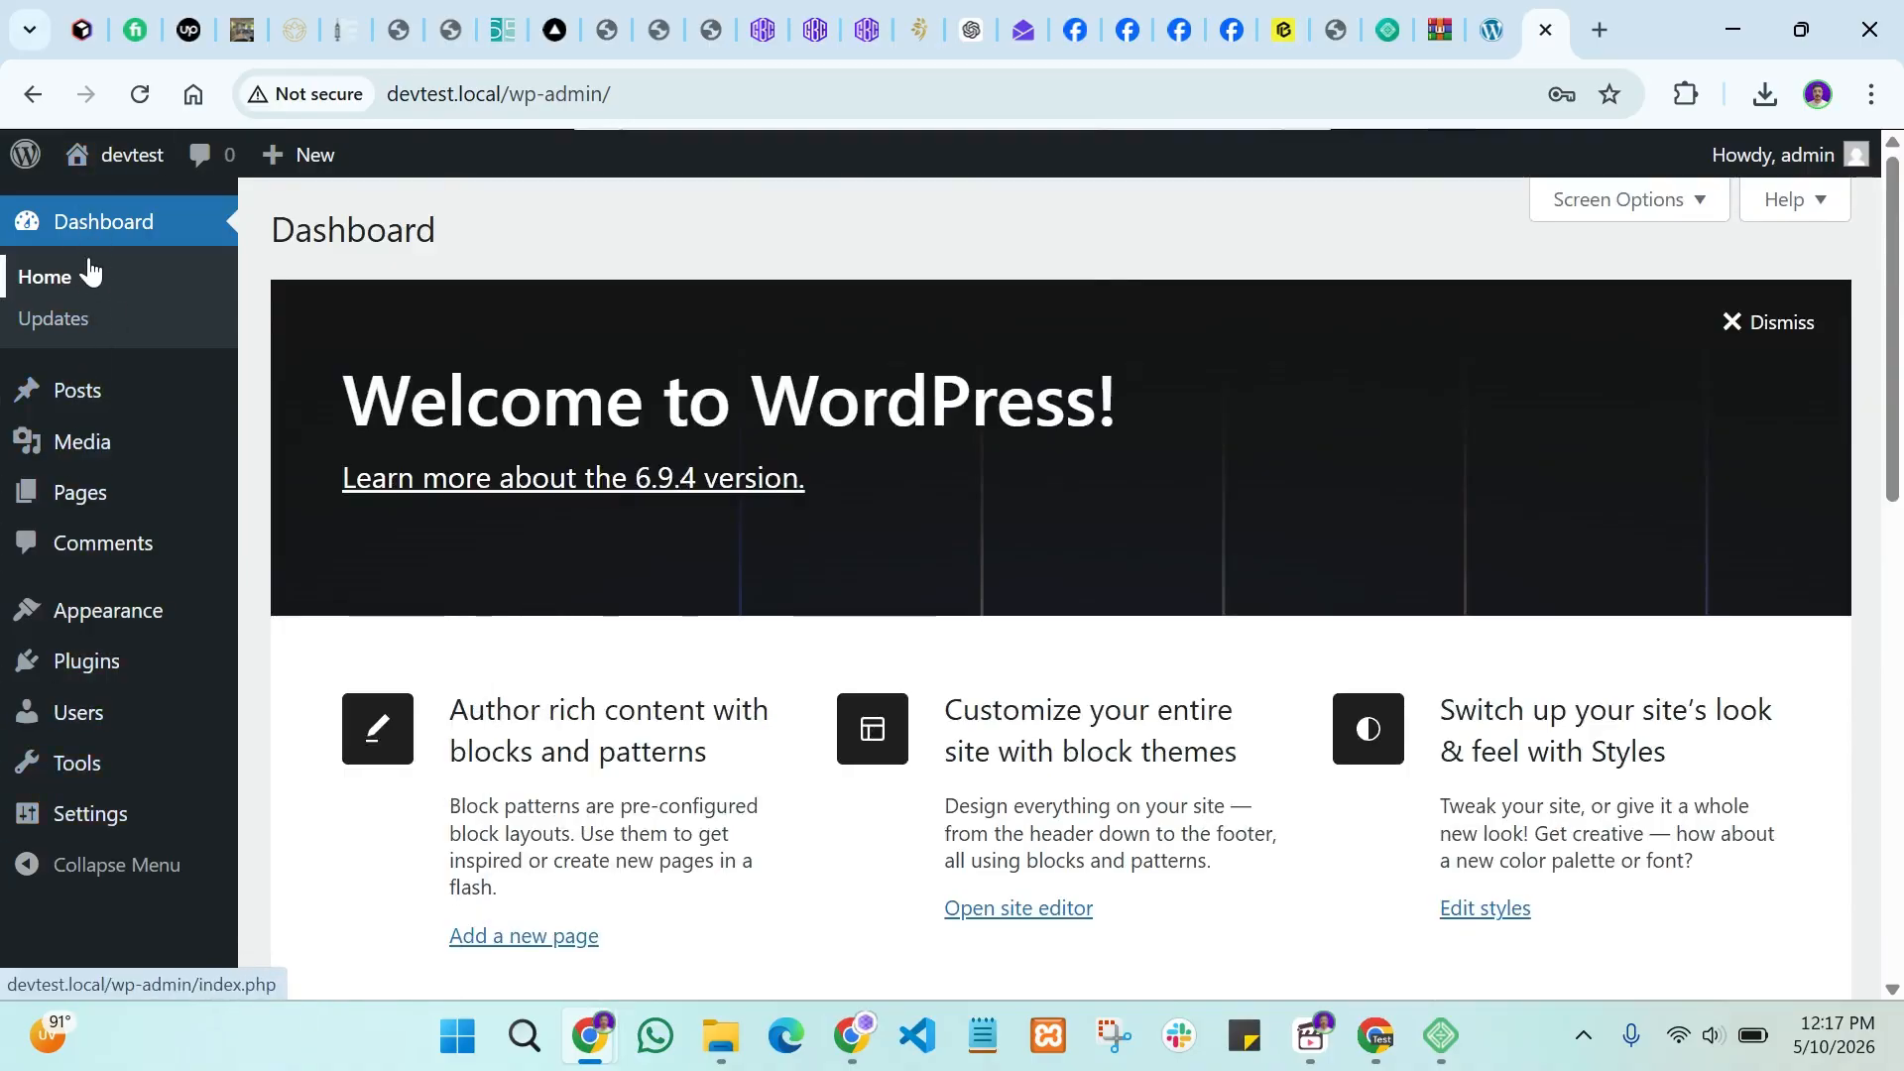
pyautogui.moveTo(90, 451)
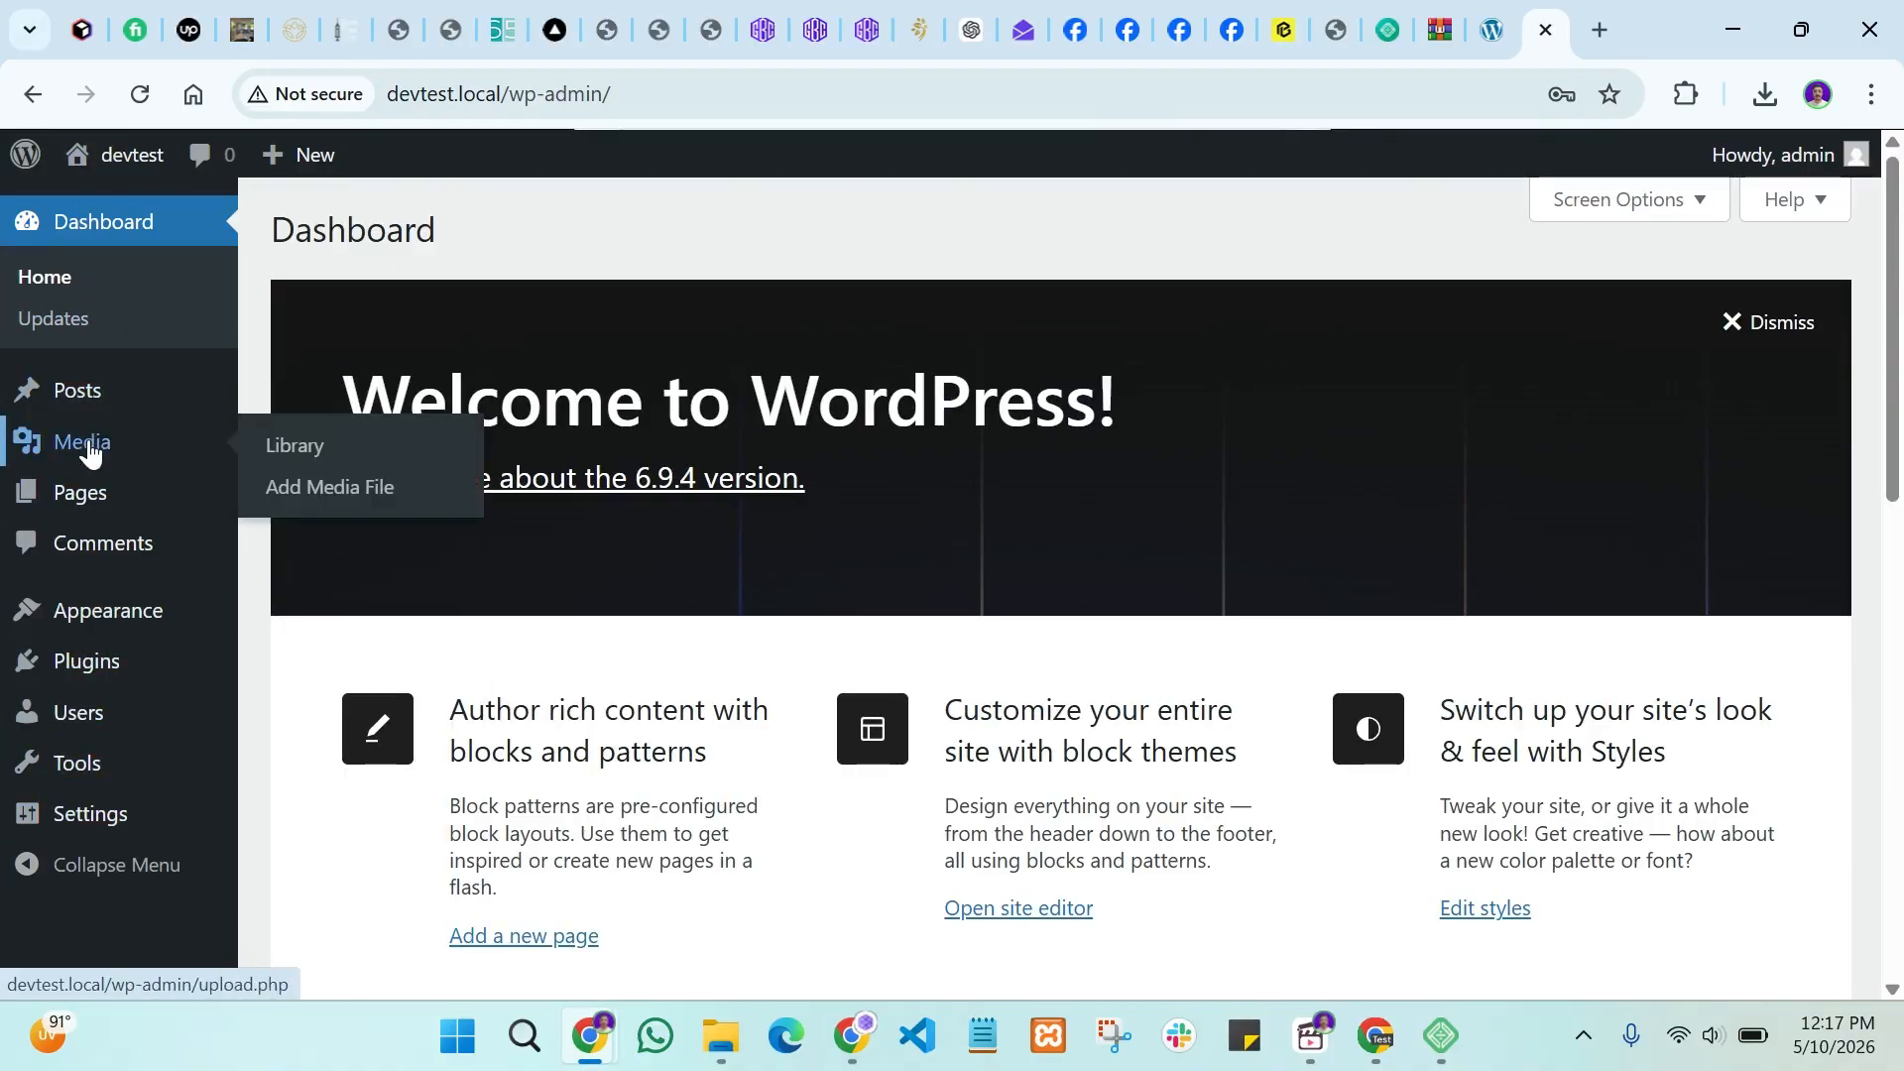
pyautogui.moveTo(96, 510)
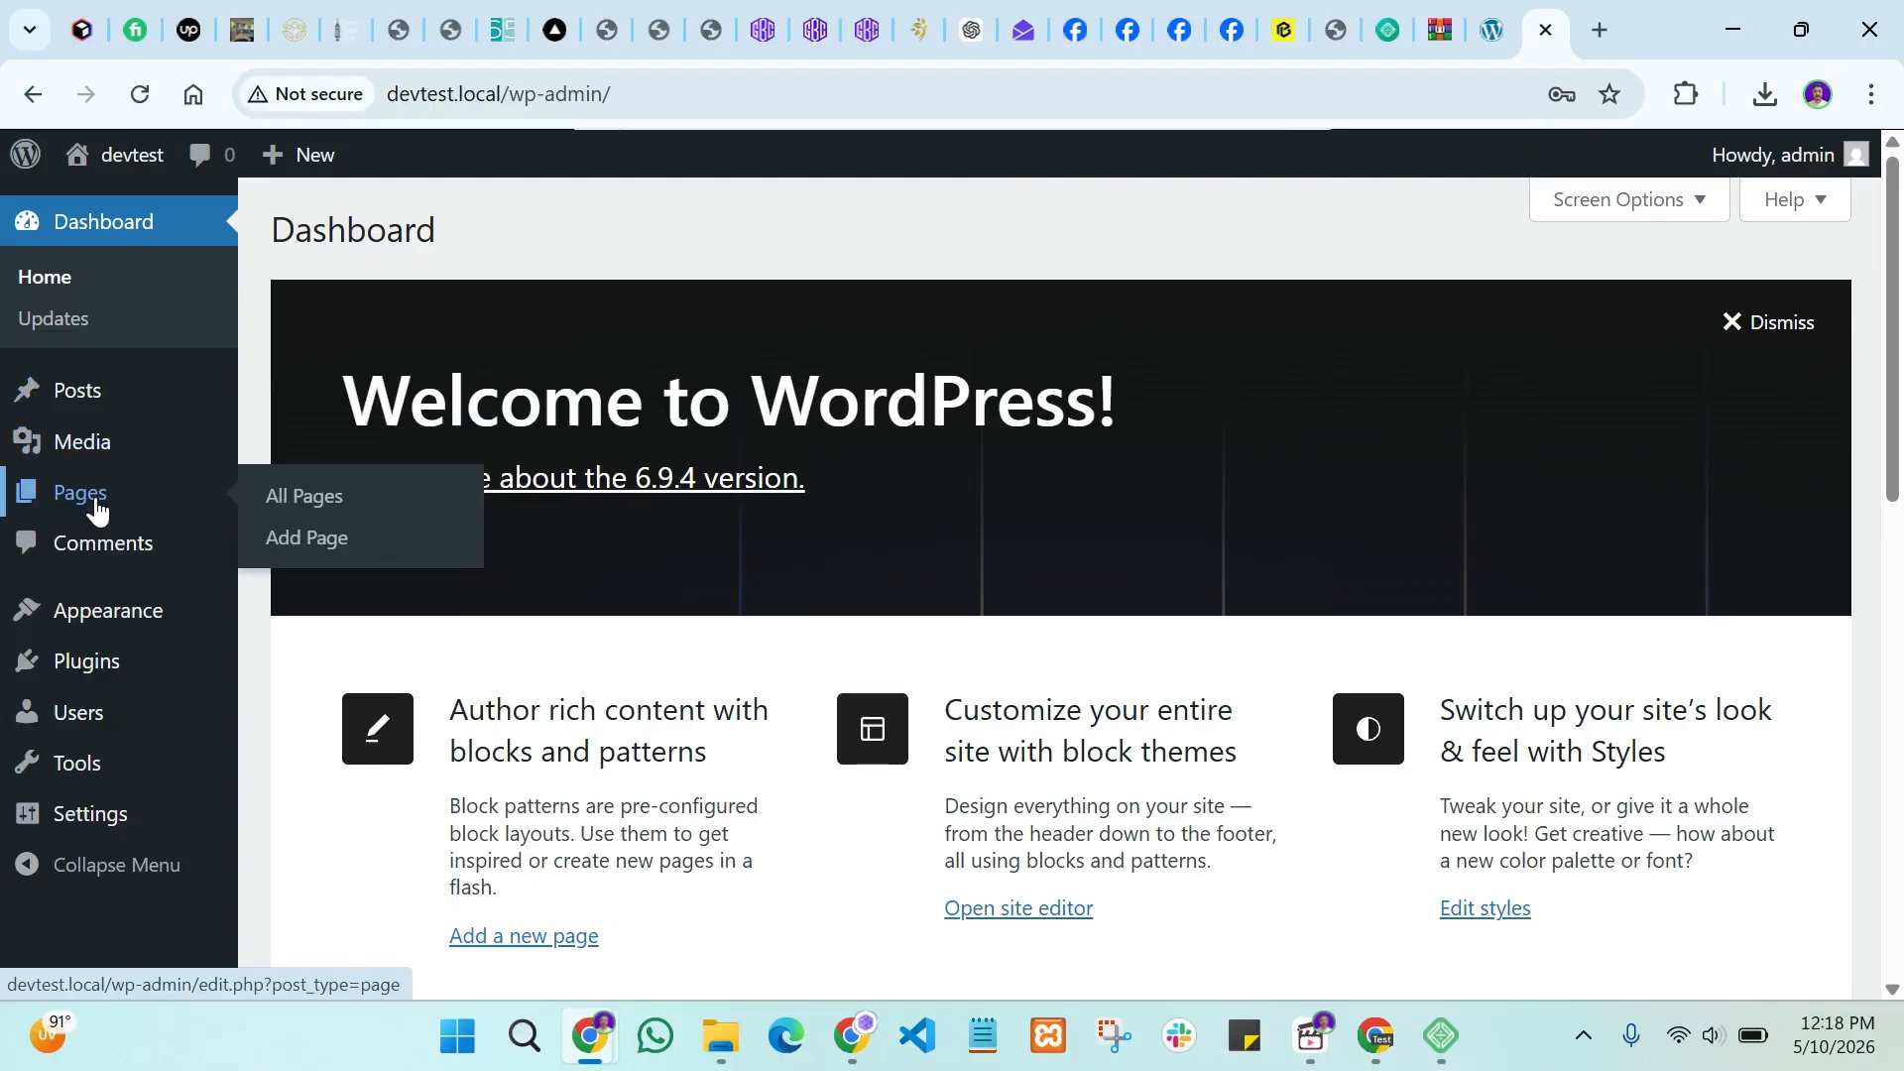
pyautogui.moveTo(115, 394)
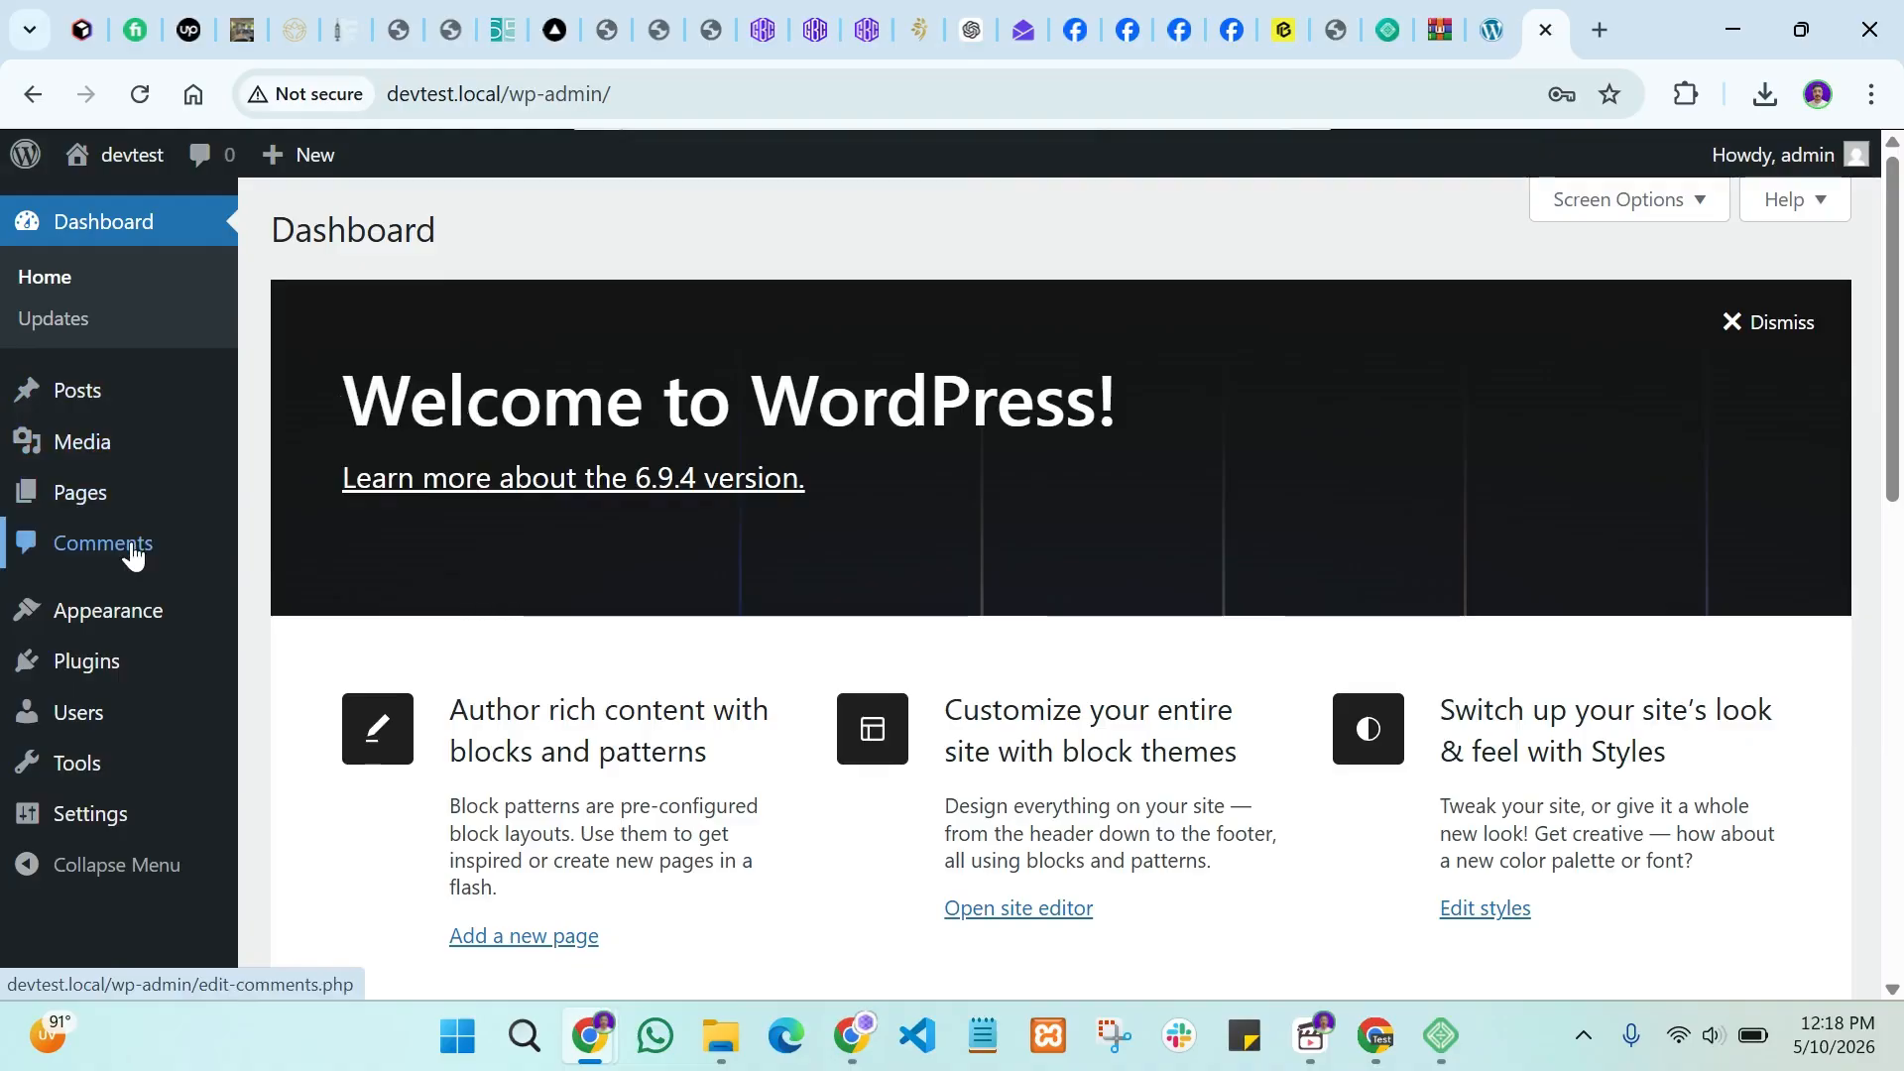
pyautogui.moveTo(138, 625)
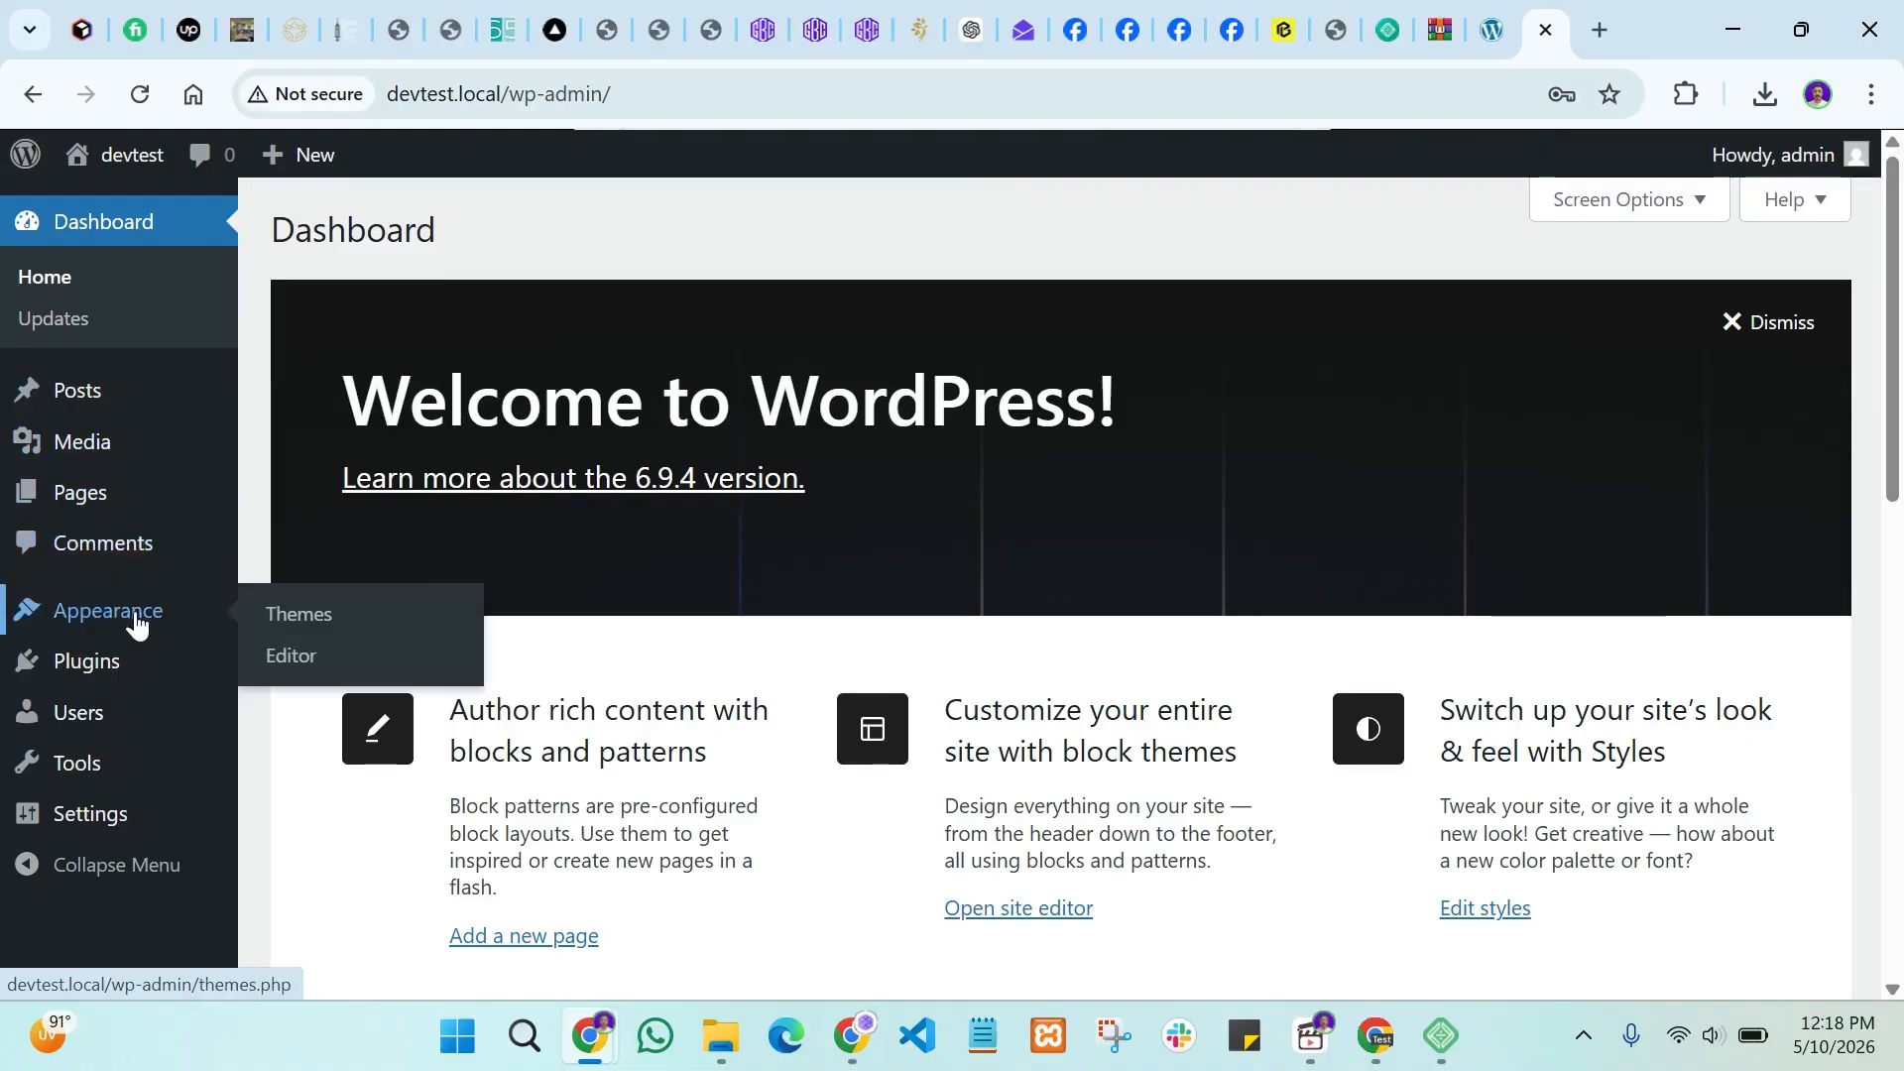
# Step: View the three installed themes, then the Installed Plugins page showing no plugins
pyautogui.click(276, 615)
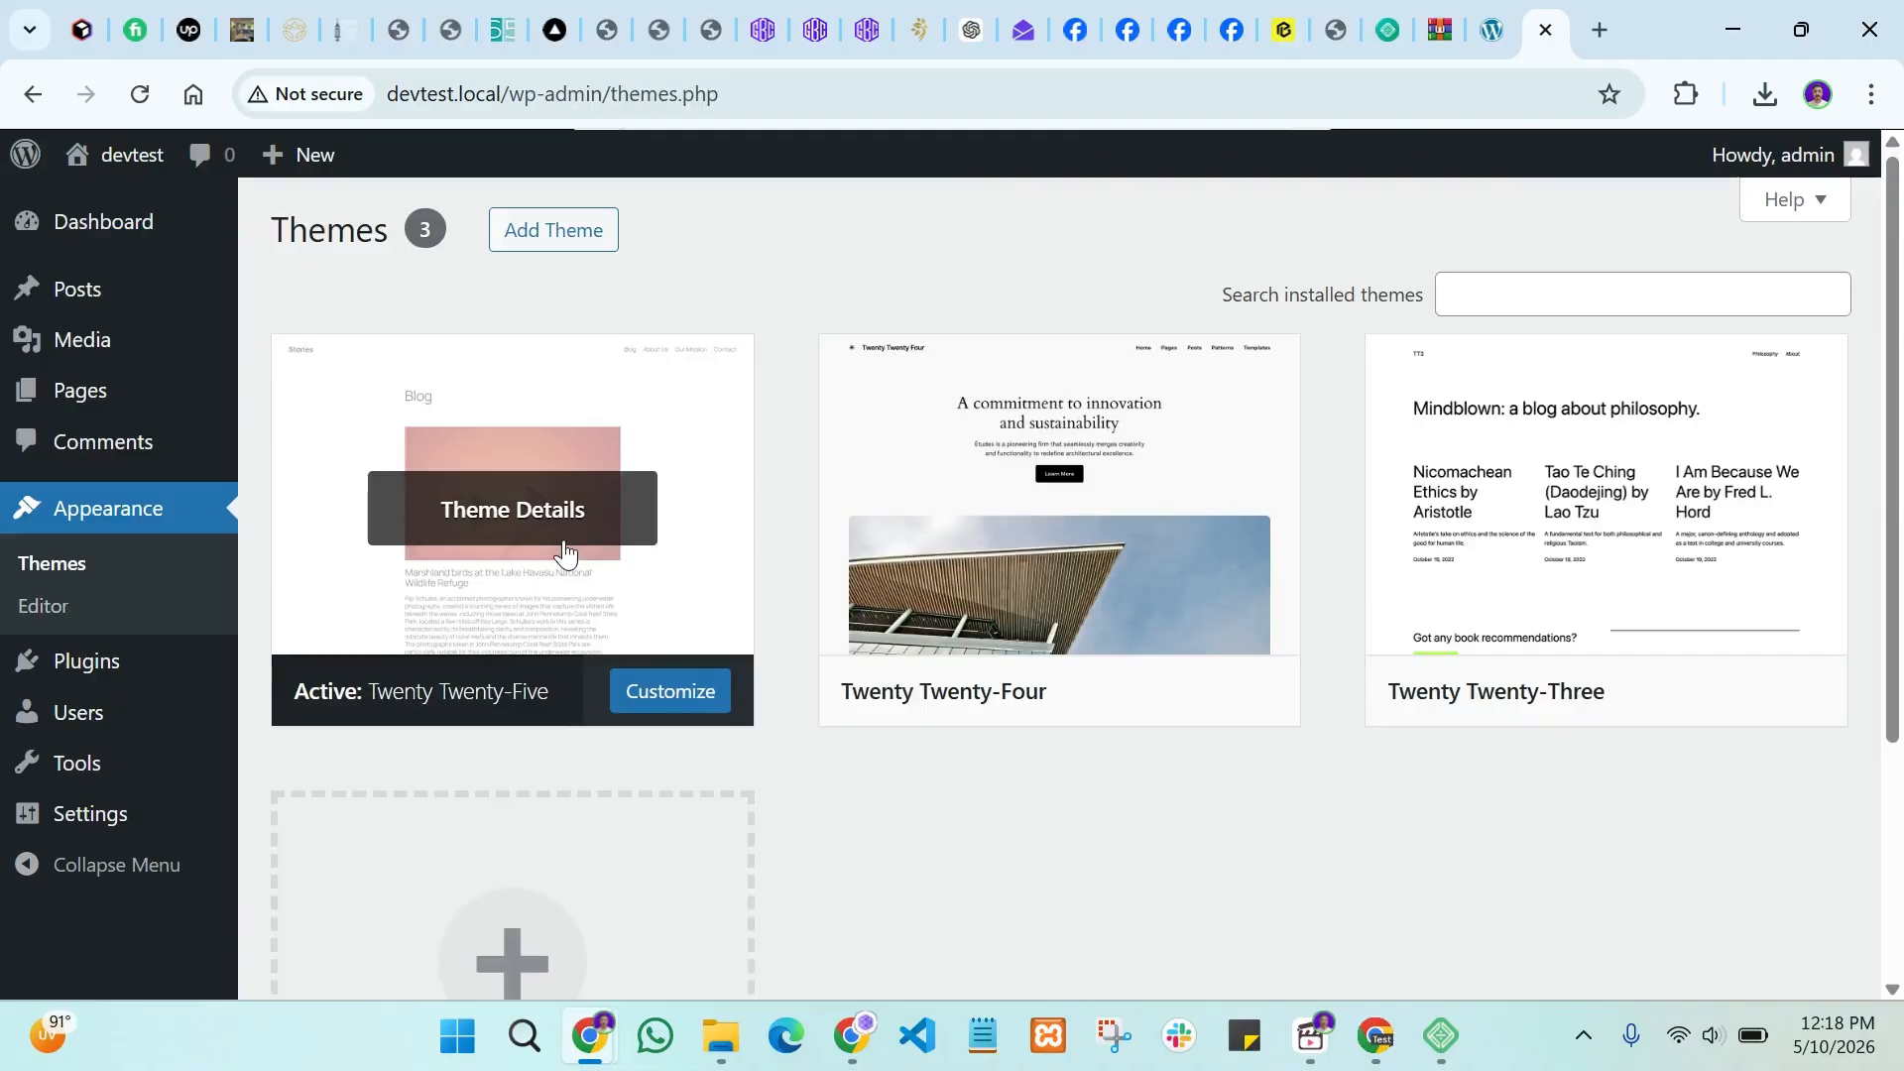
pyautogui.moveTo(86, 664)
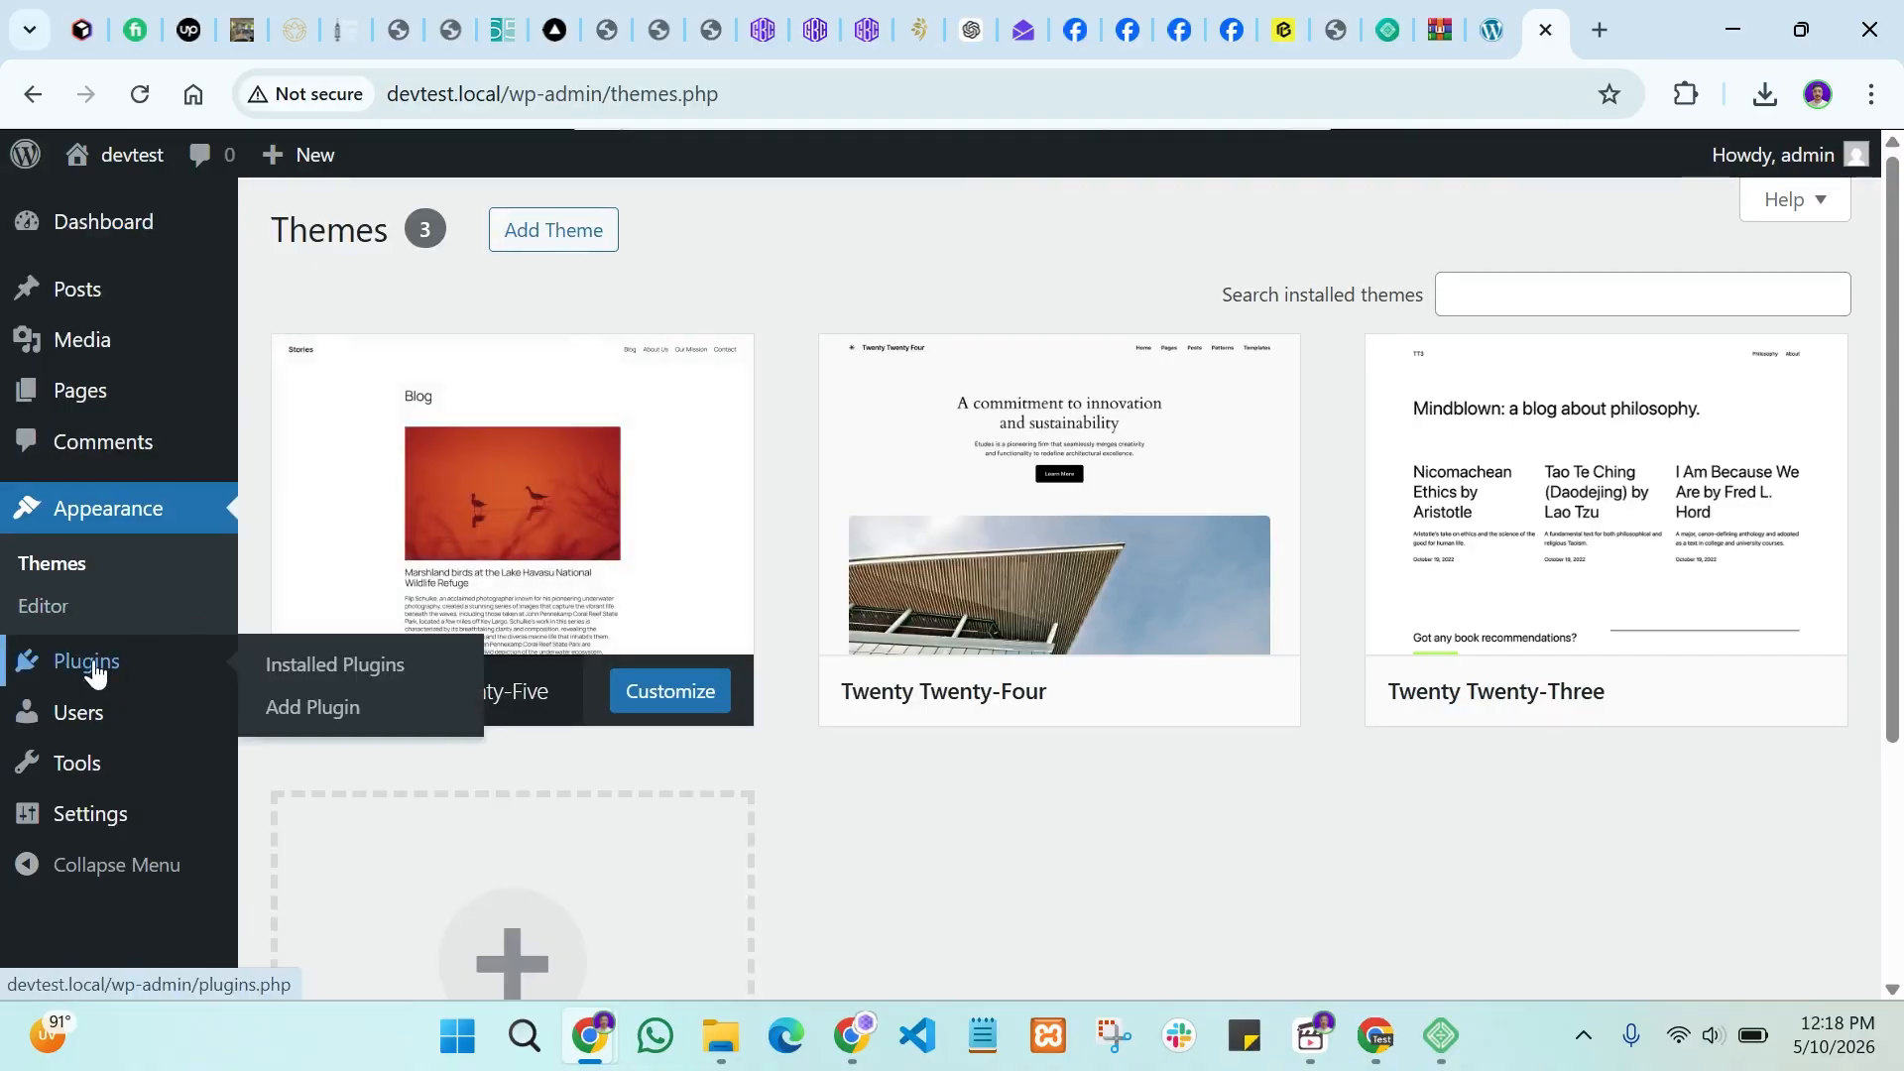
pyautogui.click(308, 673)
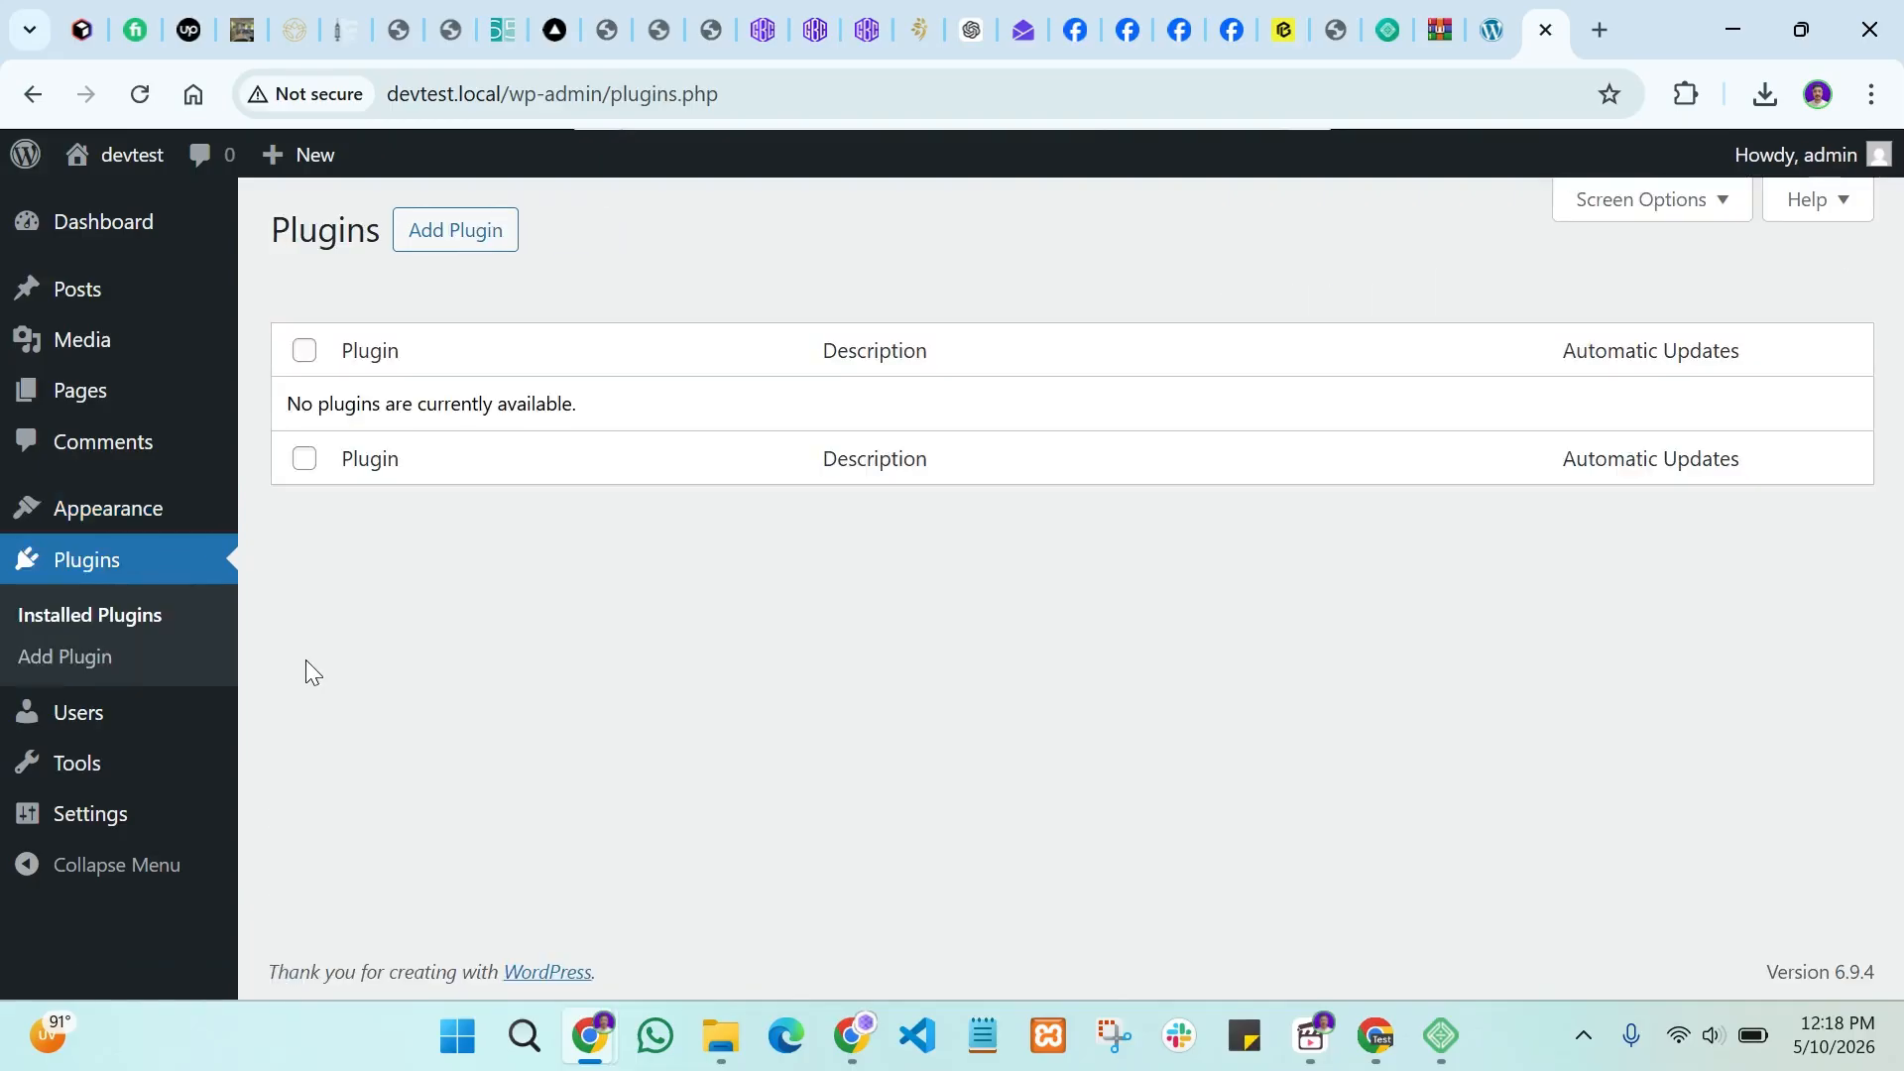
pyautogui.moveTo(150, 714)
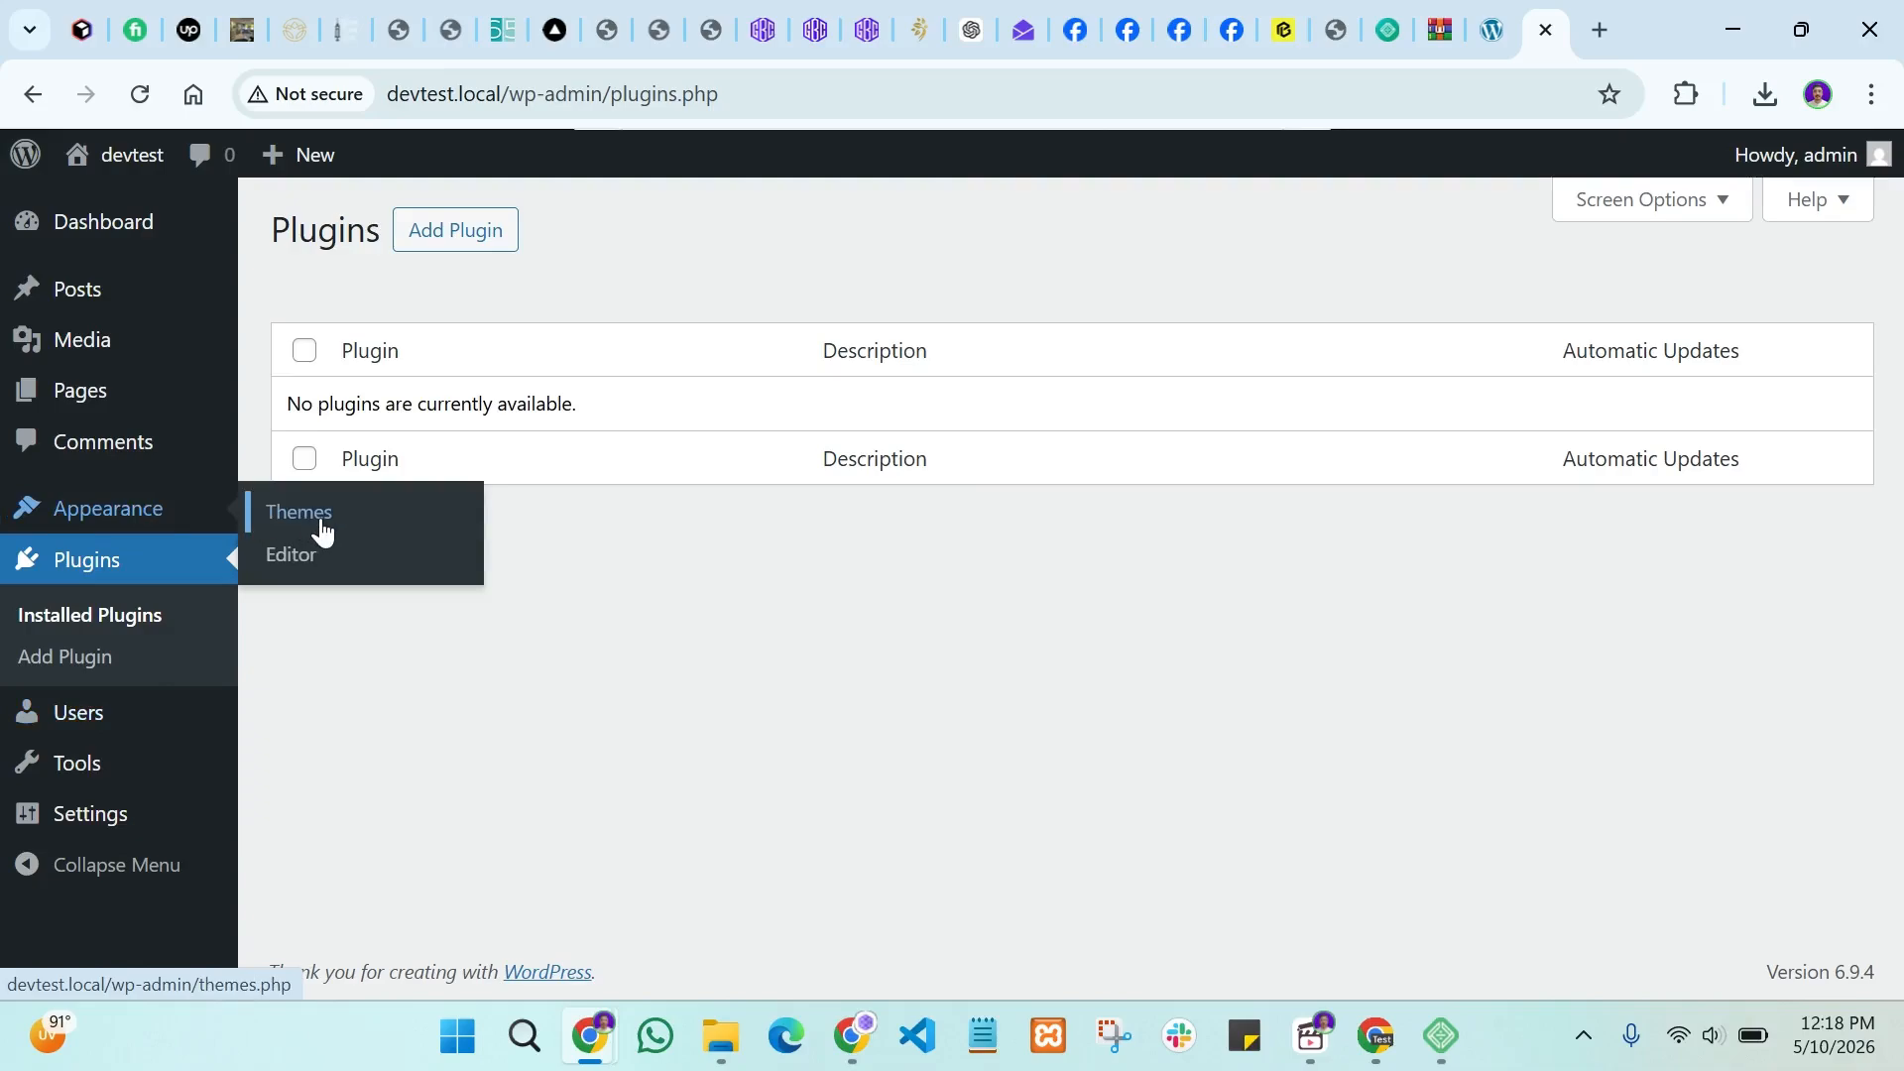
# Step: Check All Users with its one administrator, then open your Profile with the Default color scheme
pyautogui.moveTo(106, 735)
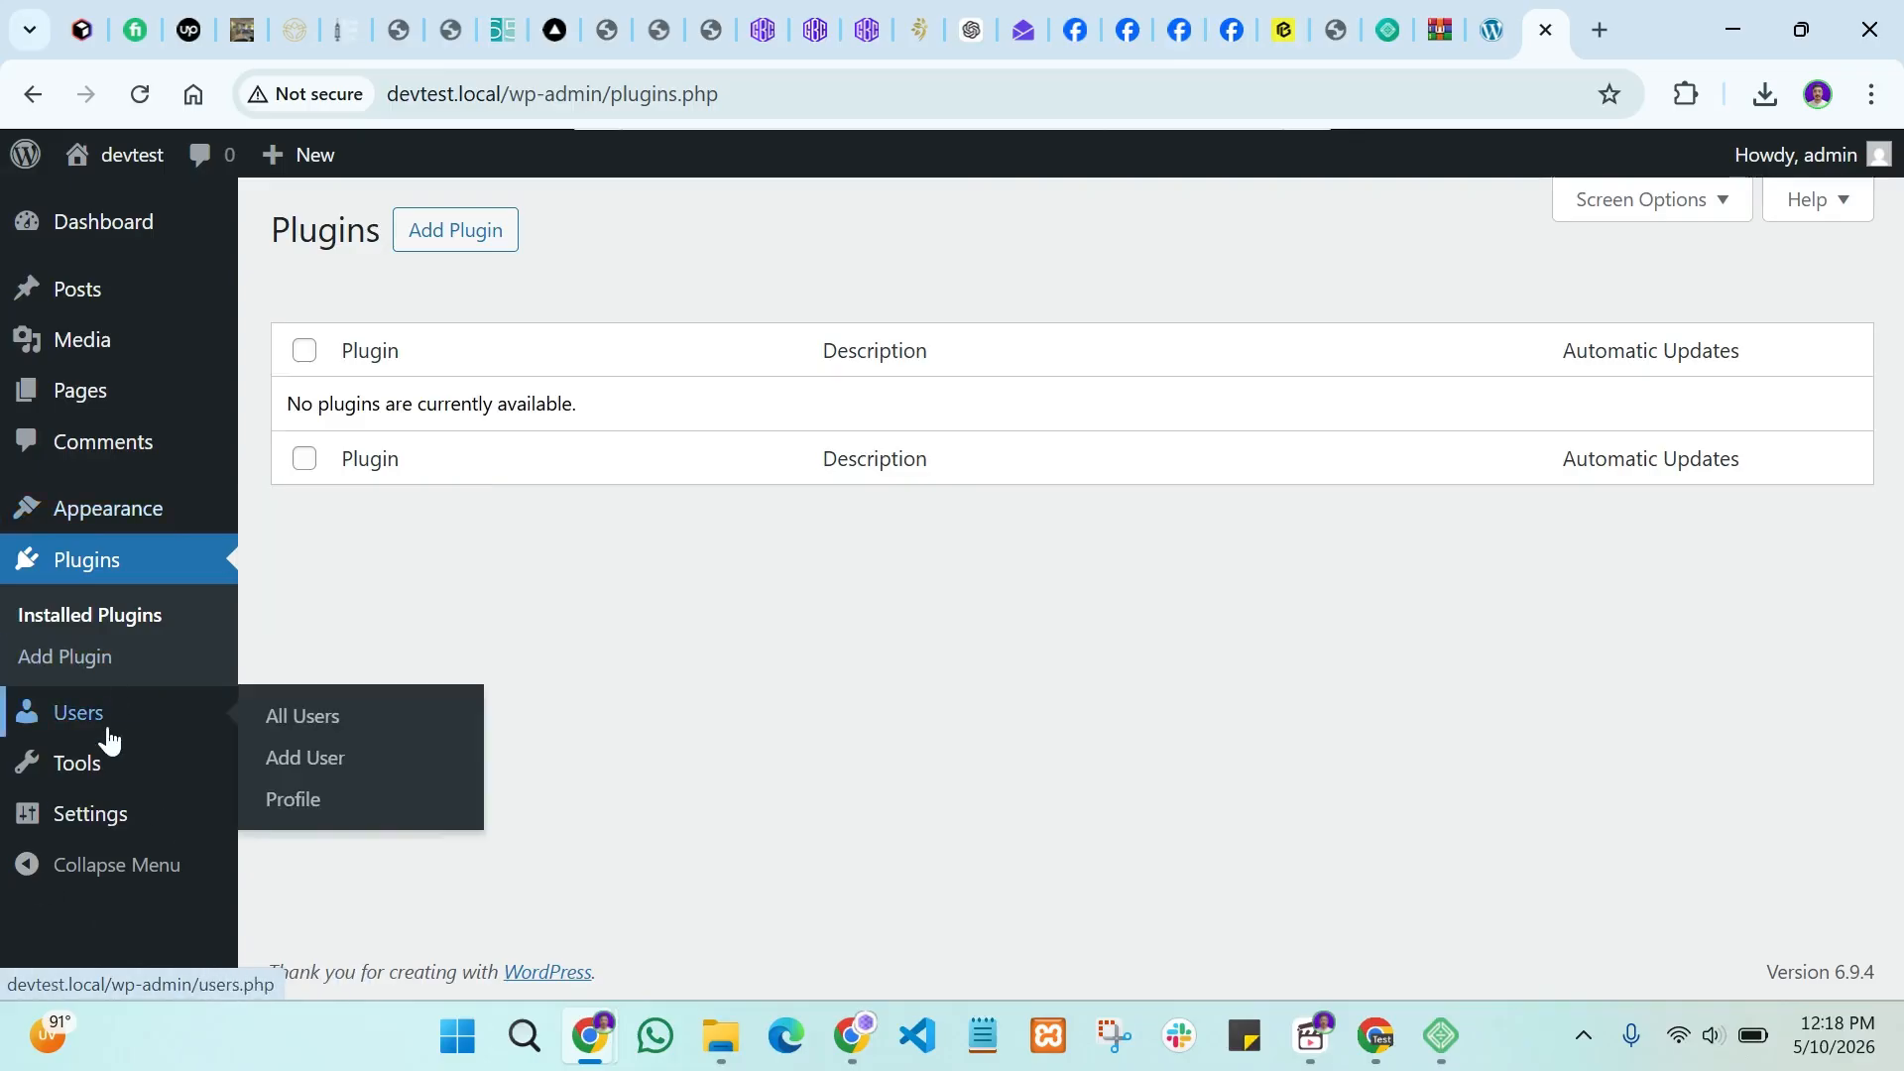
pyautogui.click(294, 716)
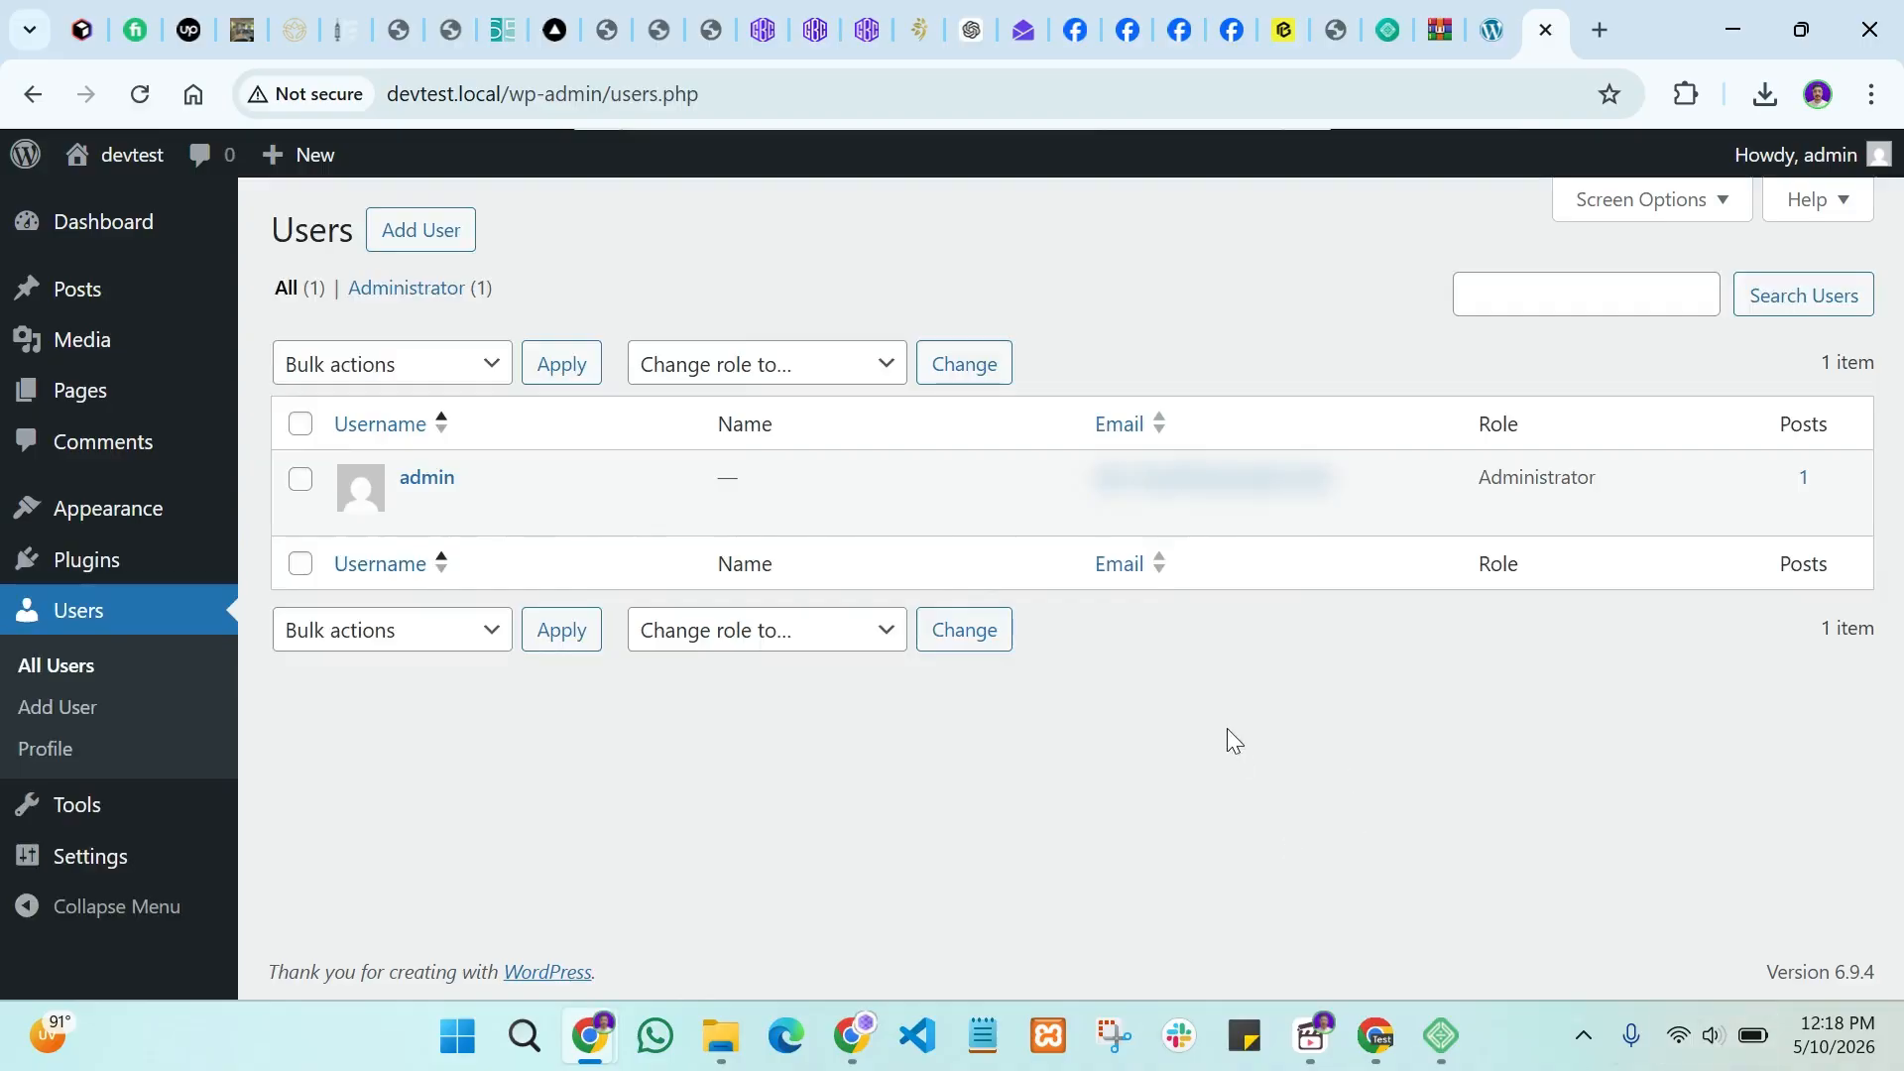
pyautogui.moveTo(415, 516)
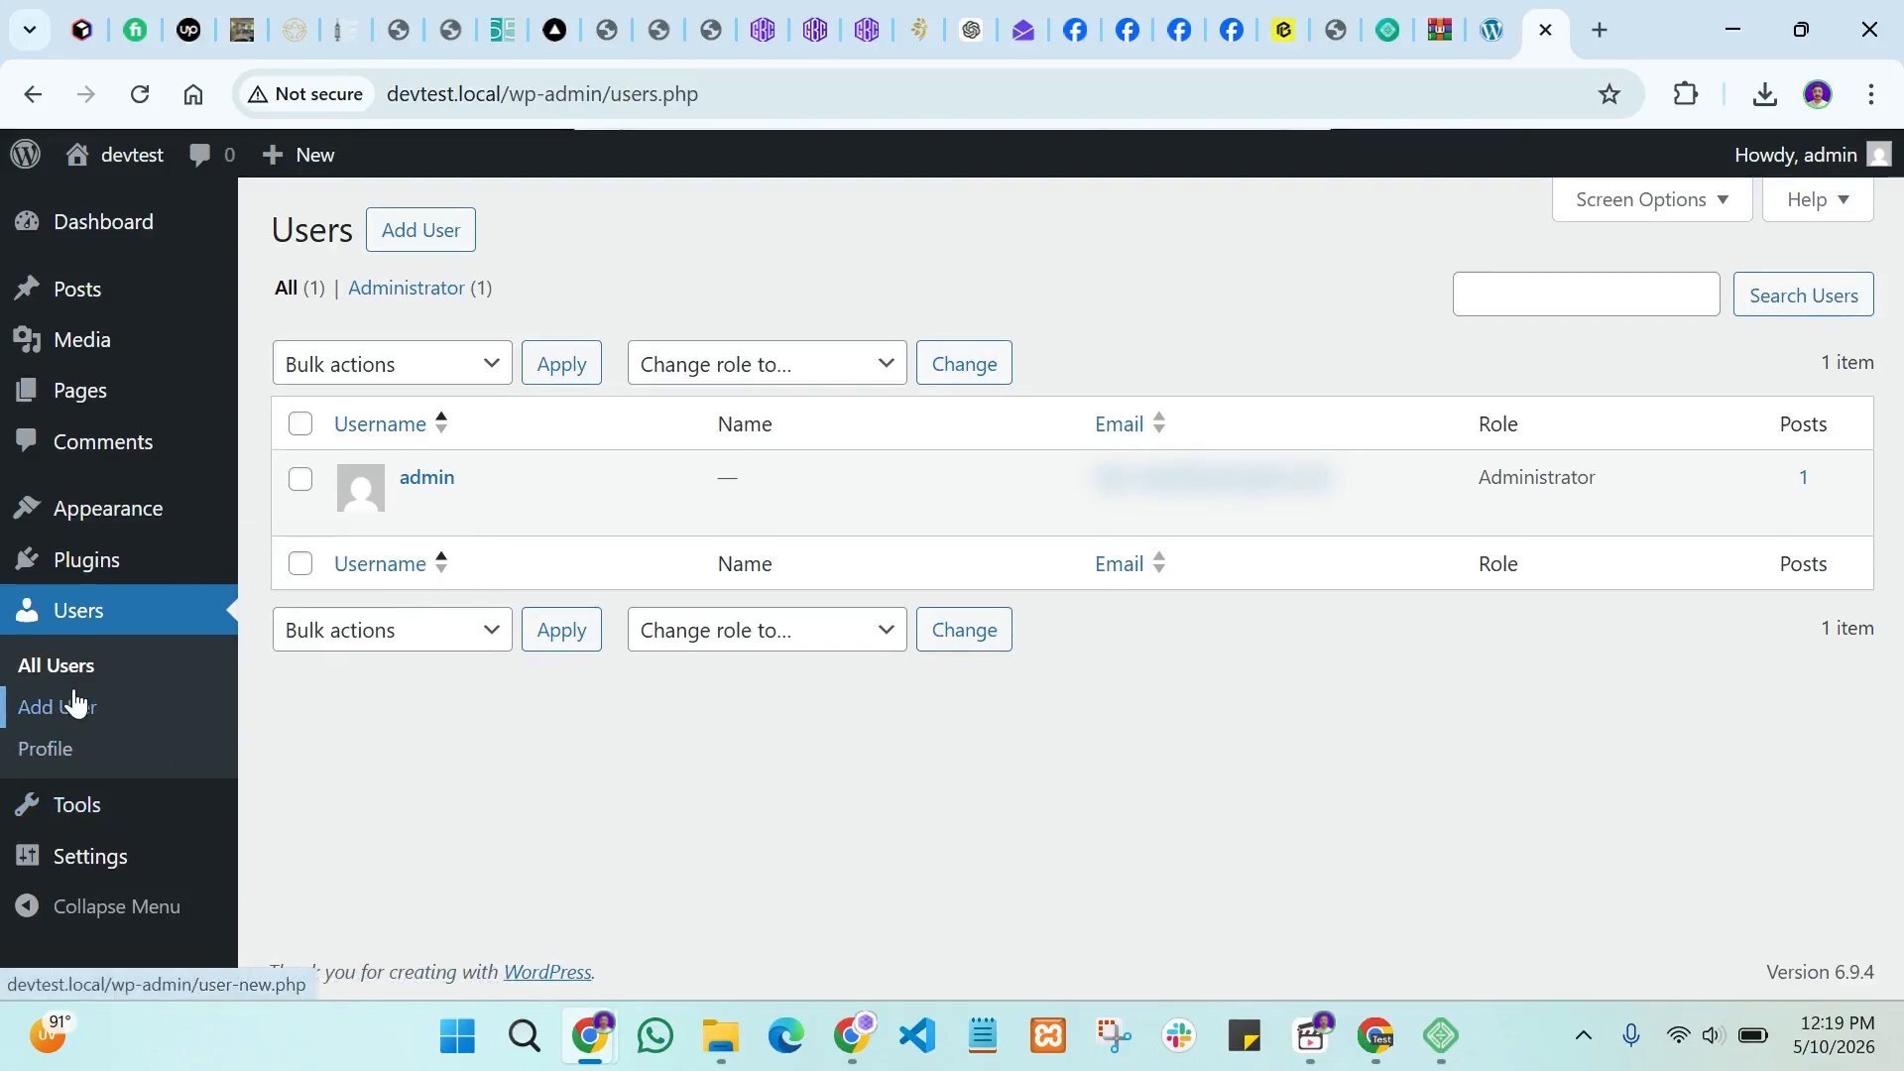
pyautogui.click(67, 764)
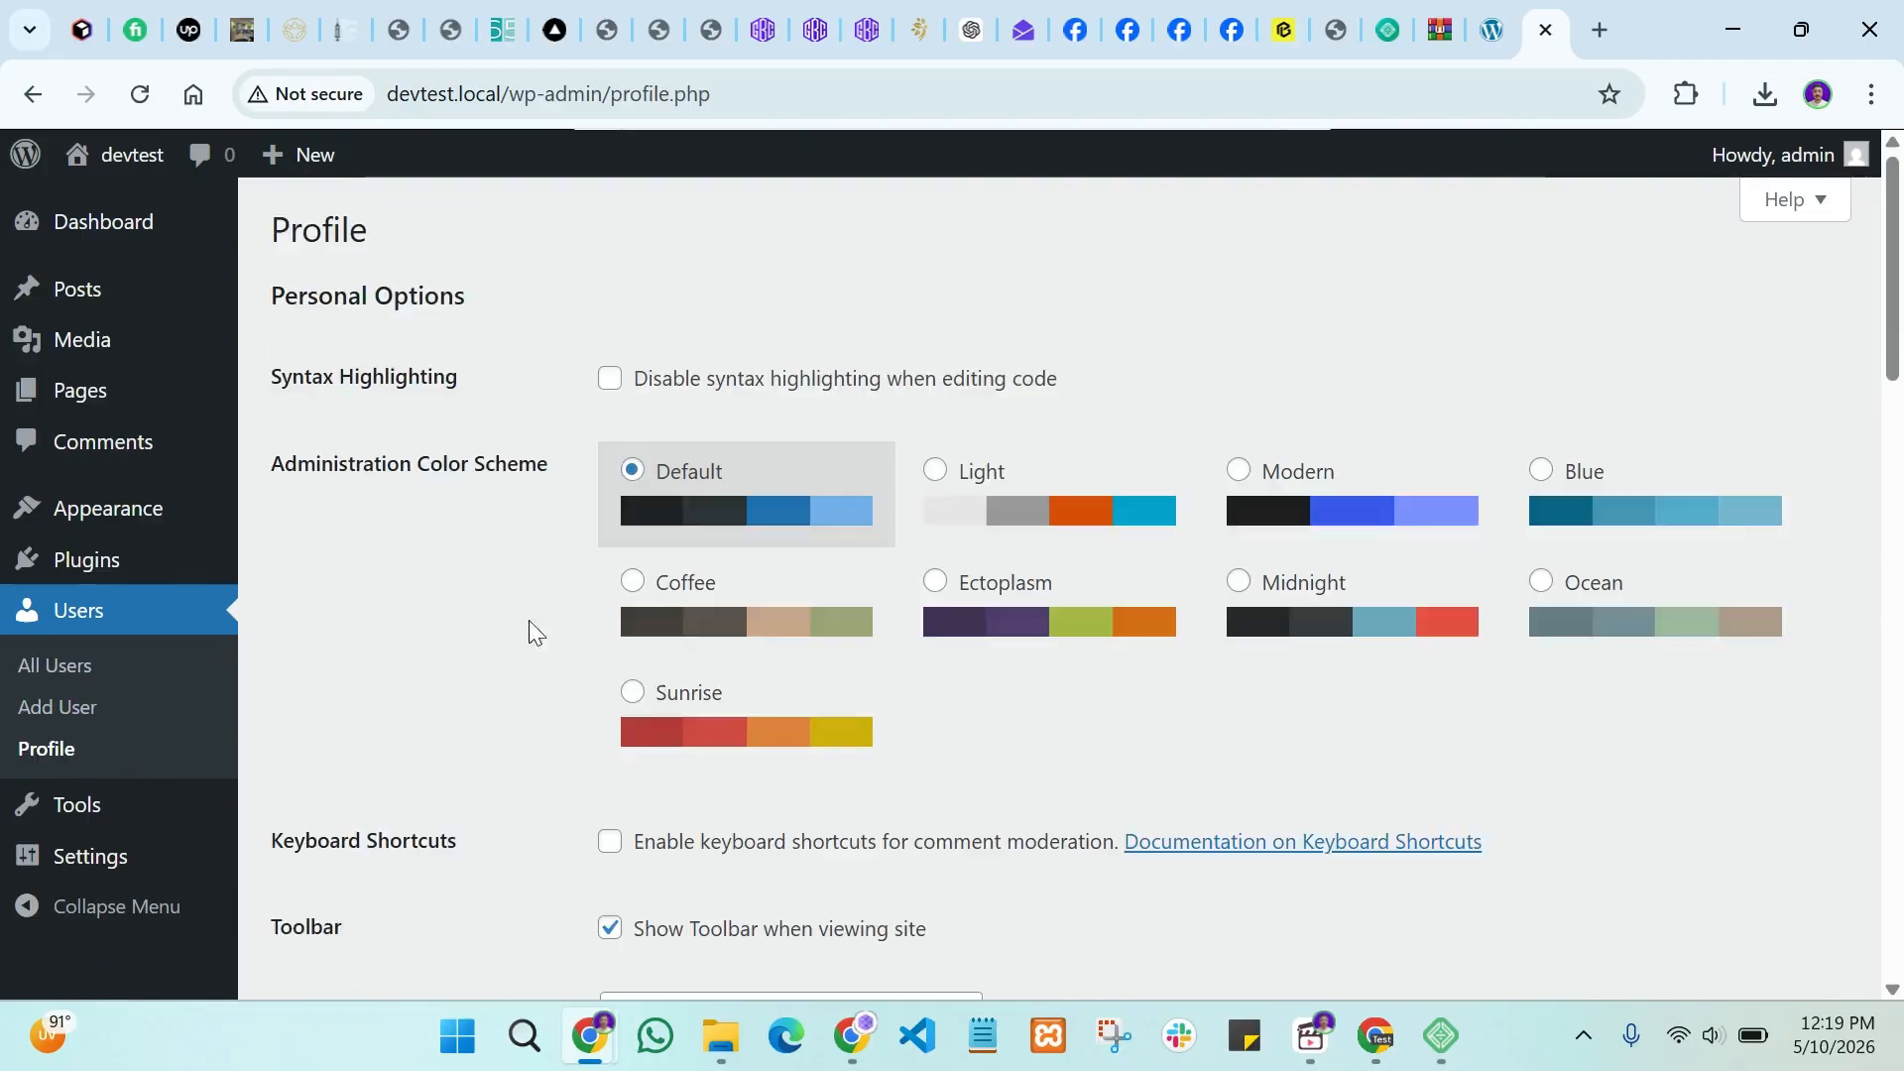
pyautogui.moveTo(111, 823)
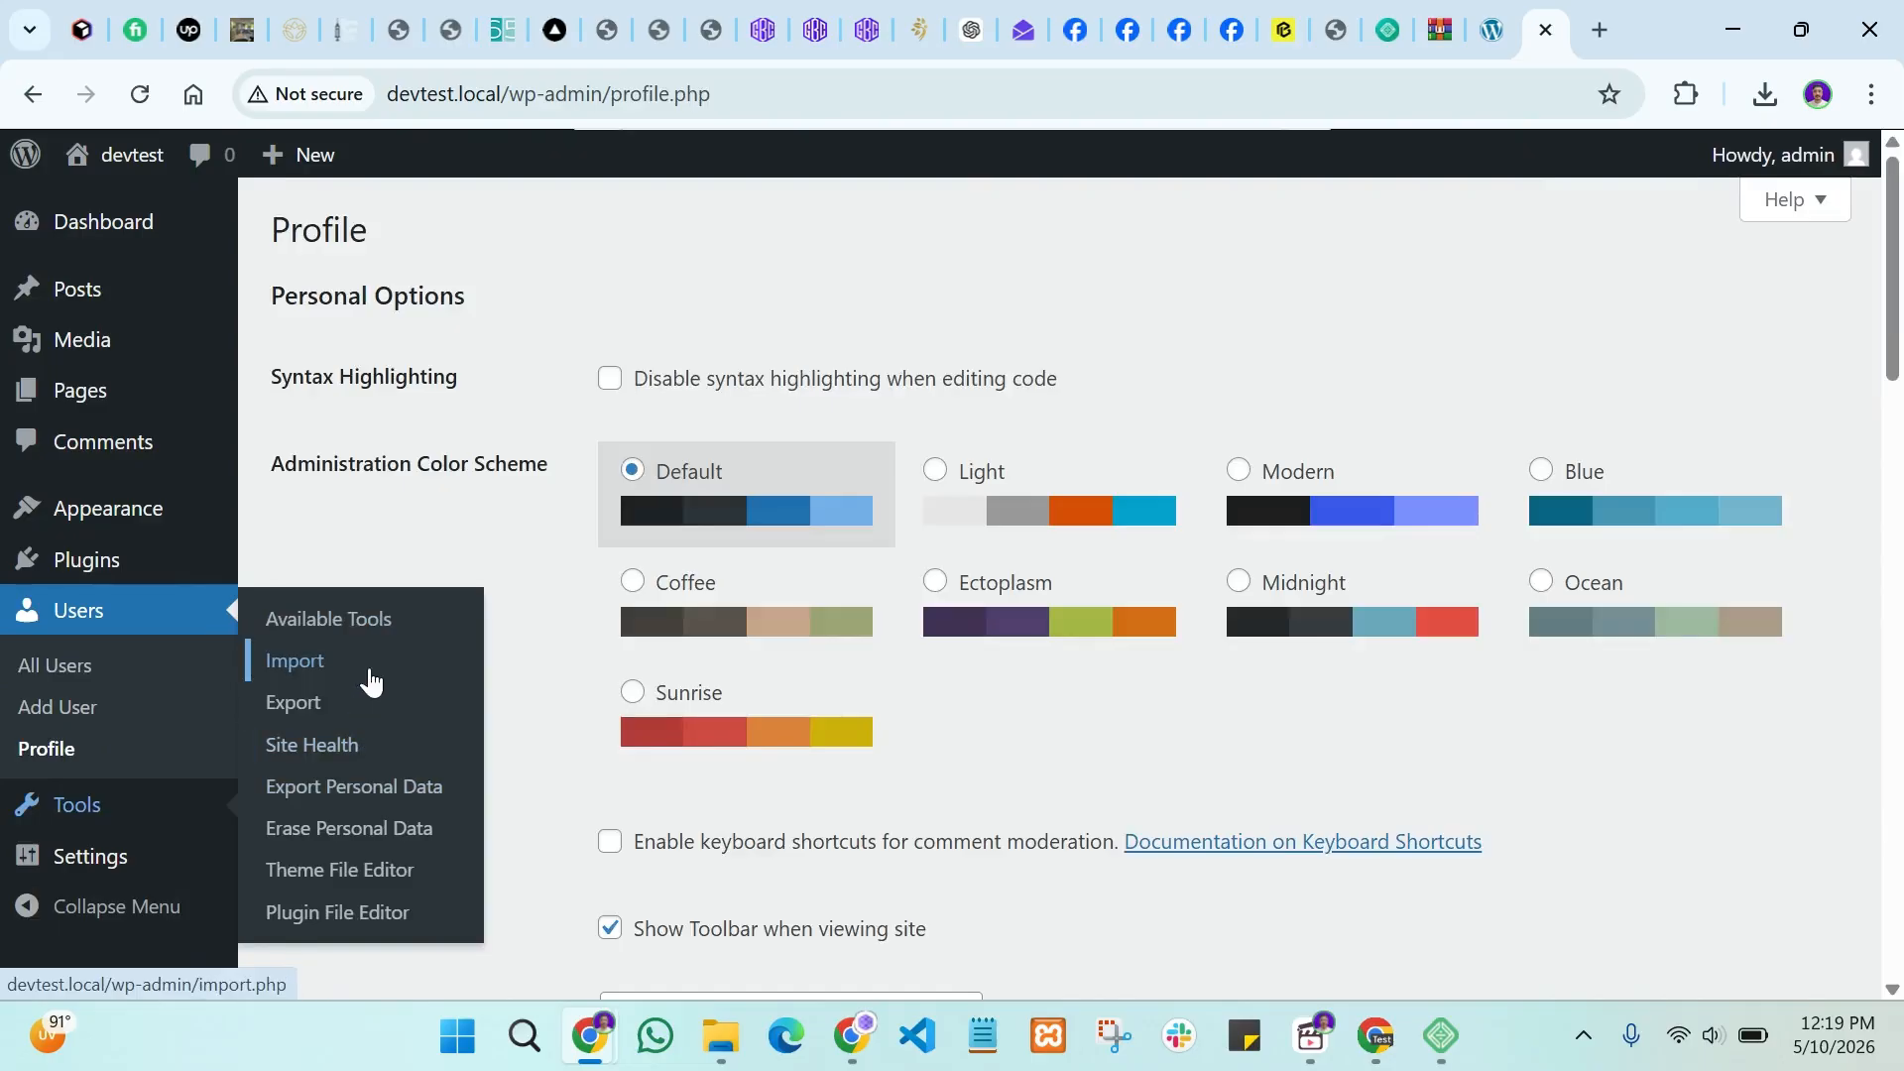
# Step: Open Tools > Available Tools and look over the page and sidebar menus
pyautogui.click(359, 633)
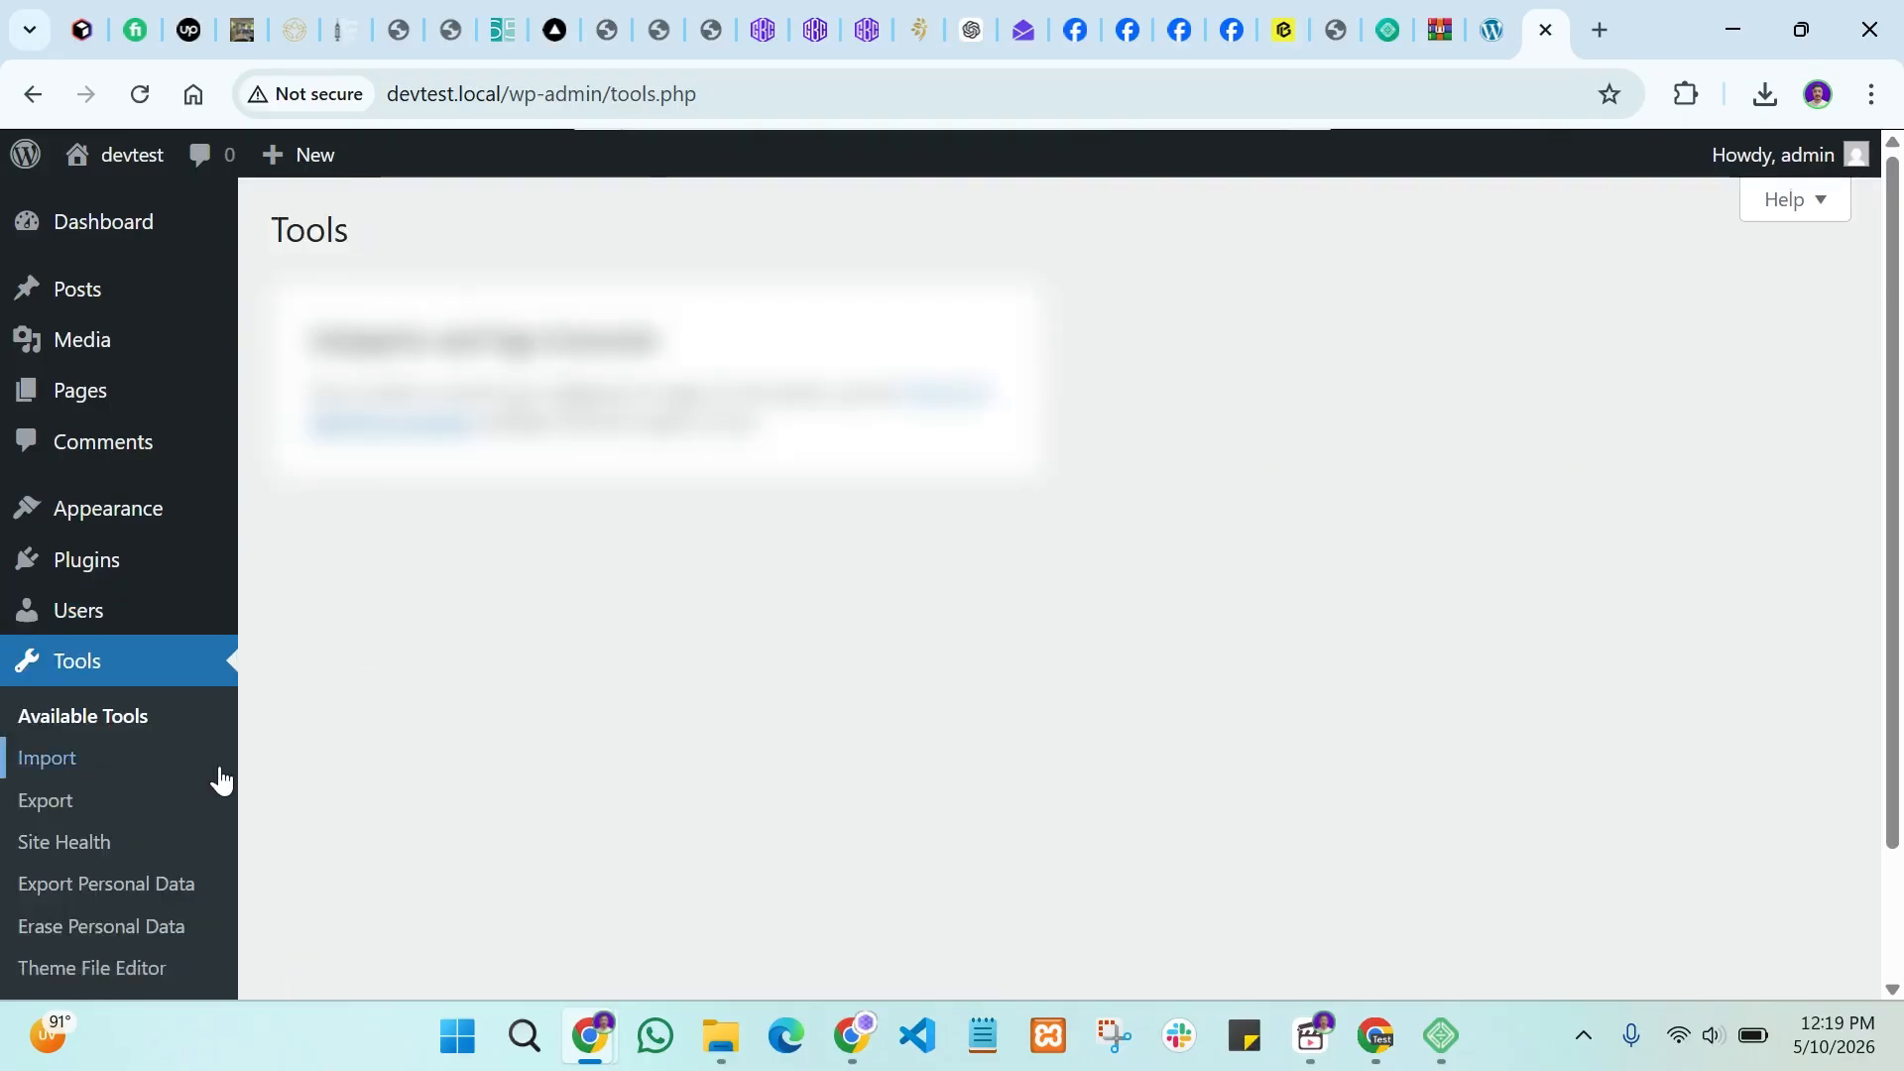
pyautogui.scroll(-2, 221, 778)
pyautogui.moveTo(183, 928)
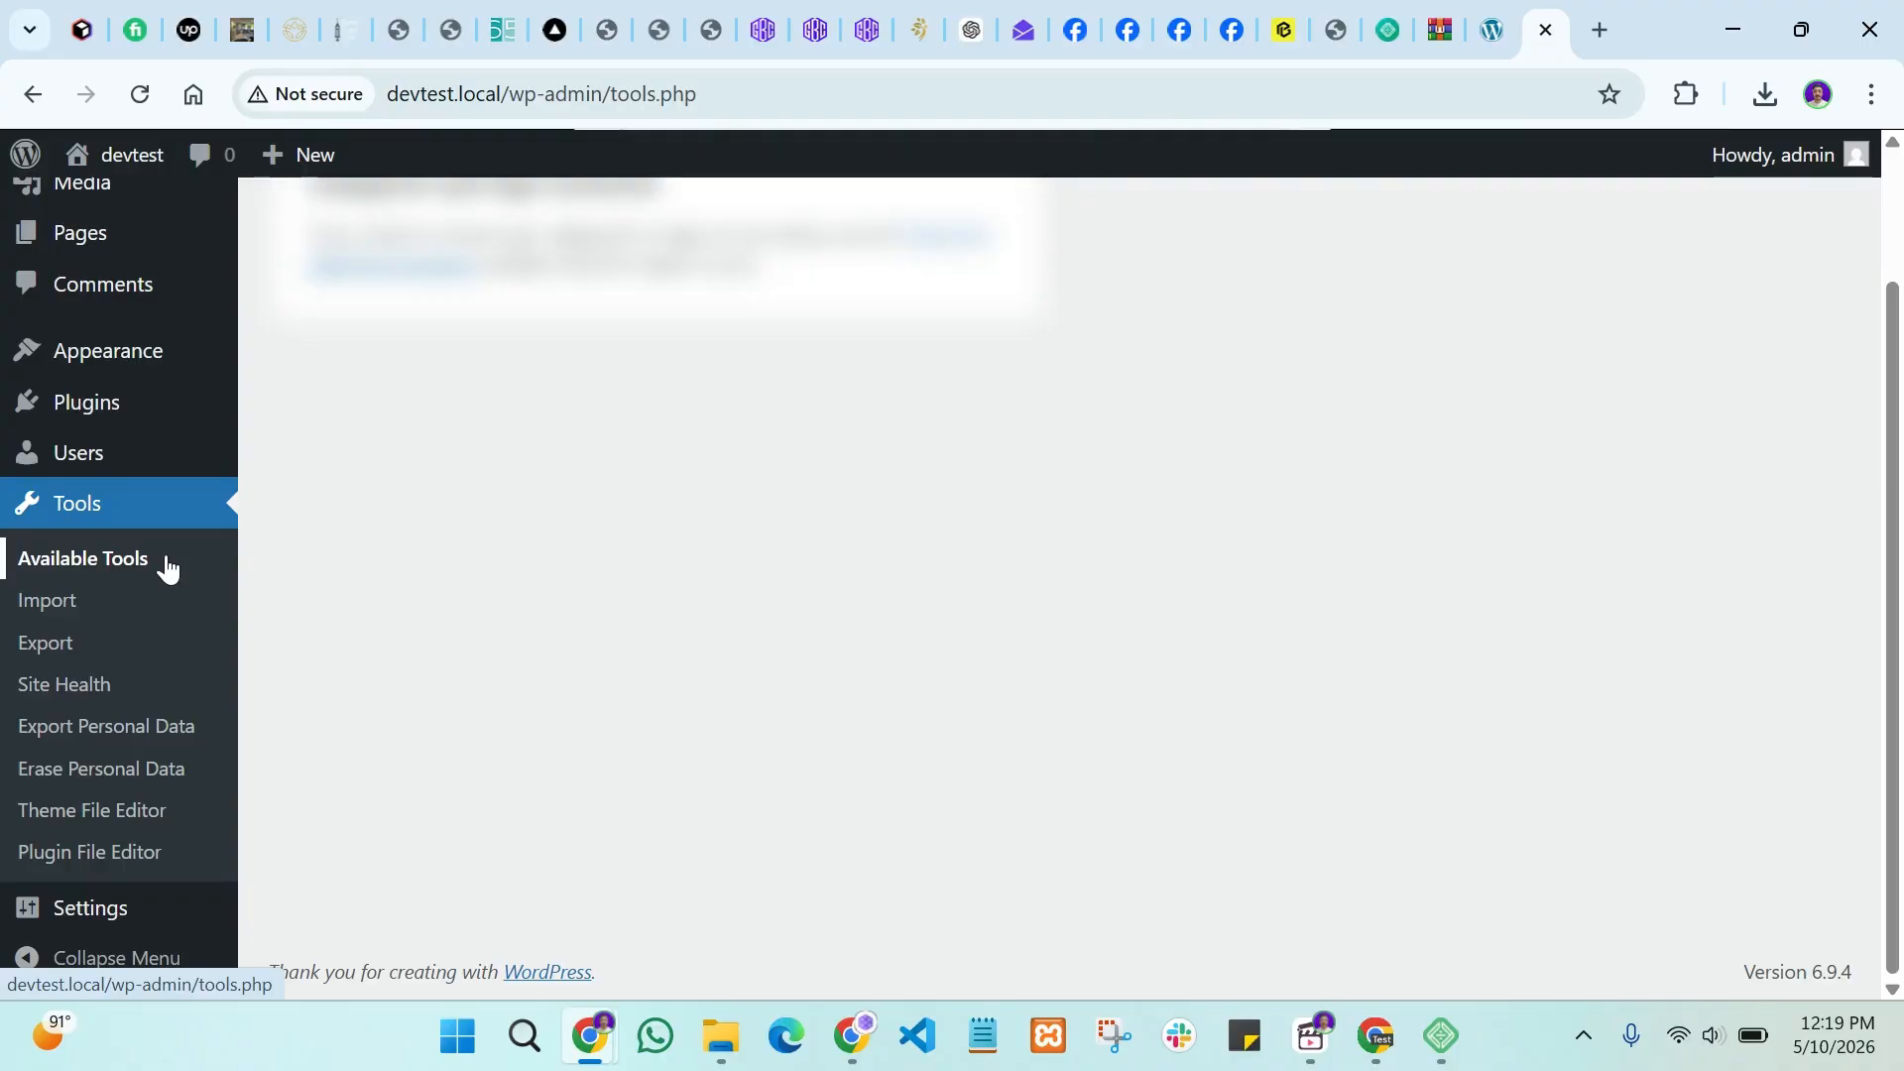
pyautogui.scroll(2, 162, 586)
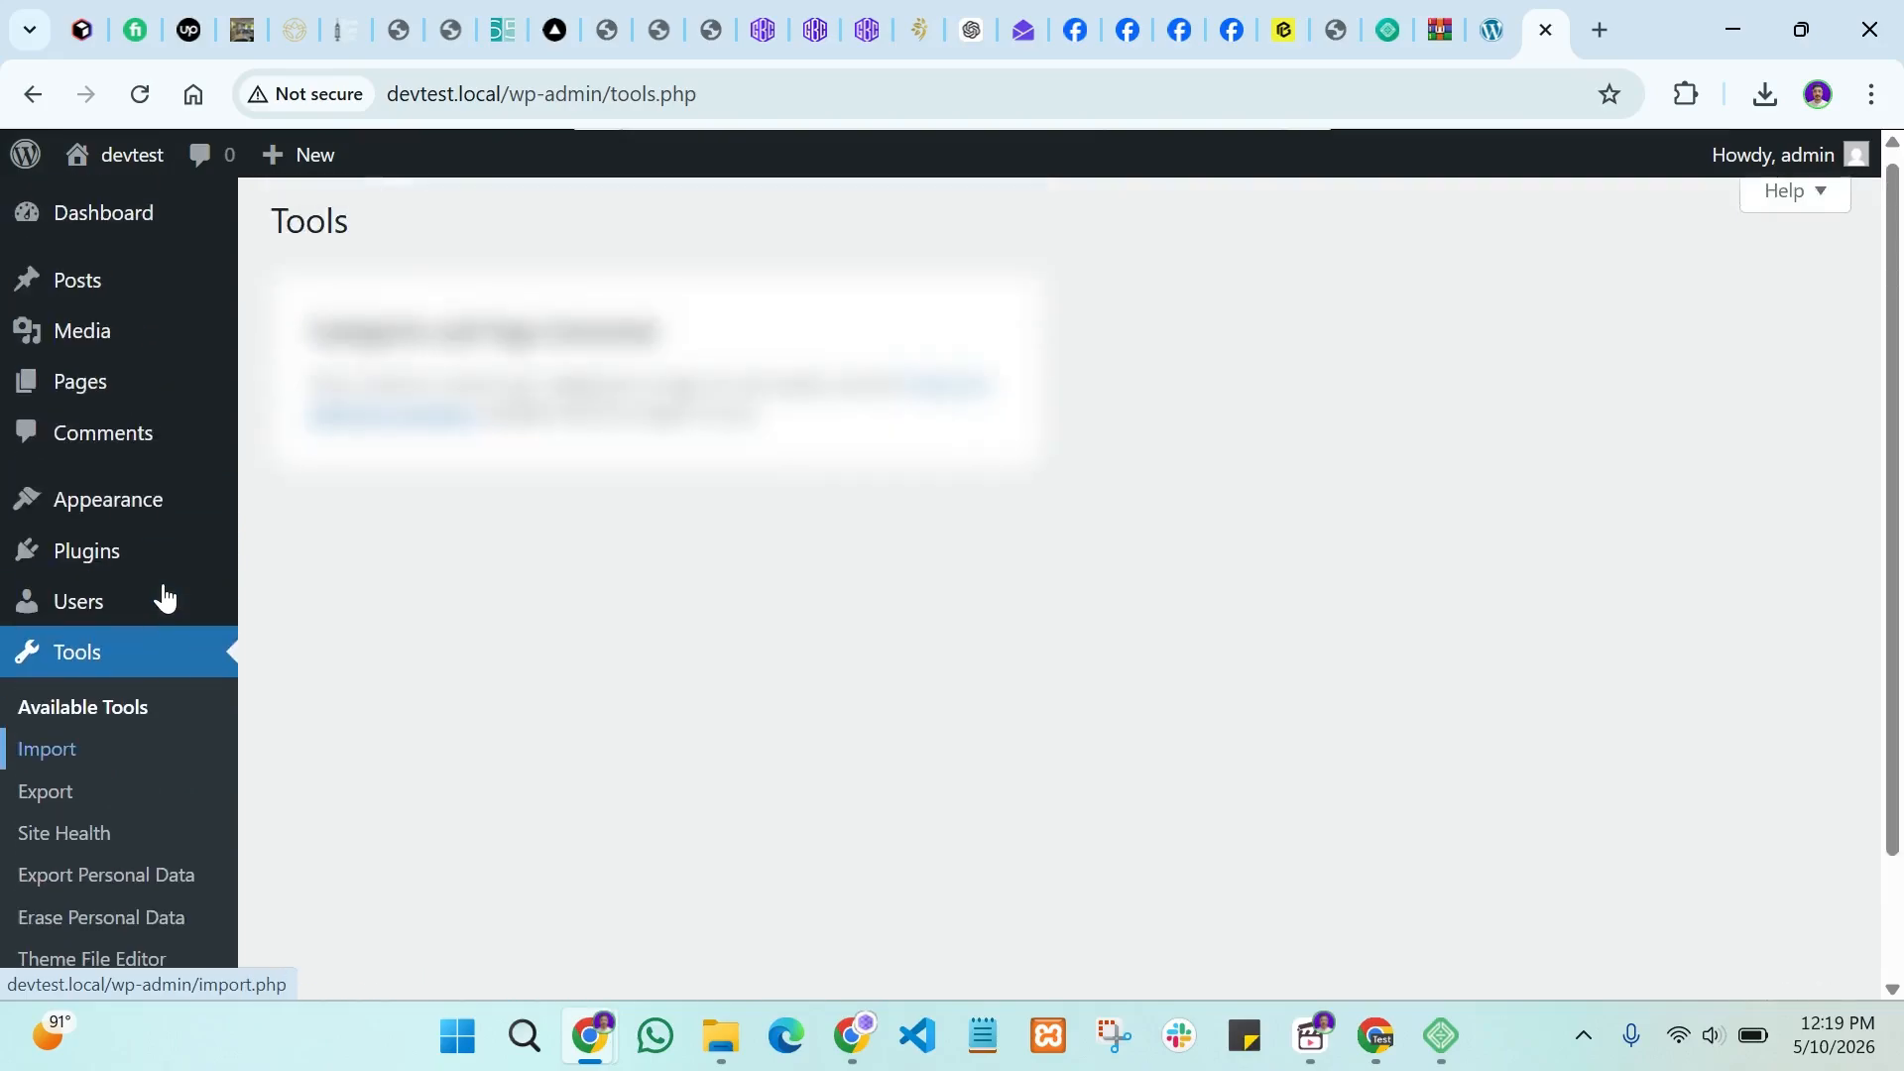
pyautogui.moveTo(163, 596)
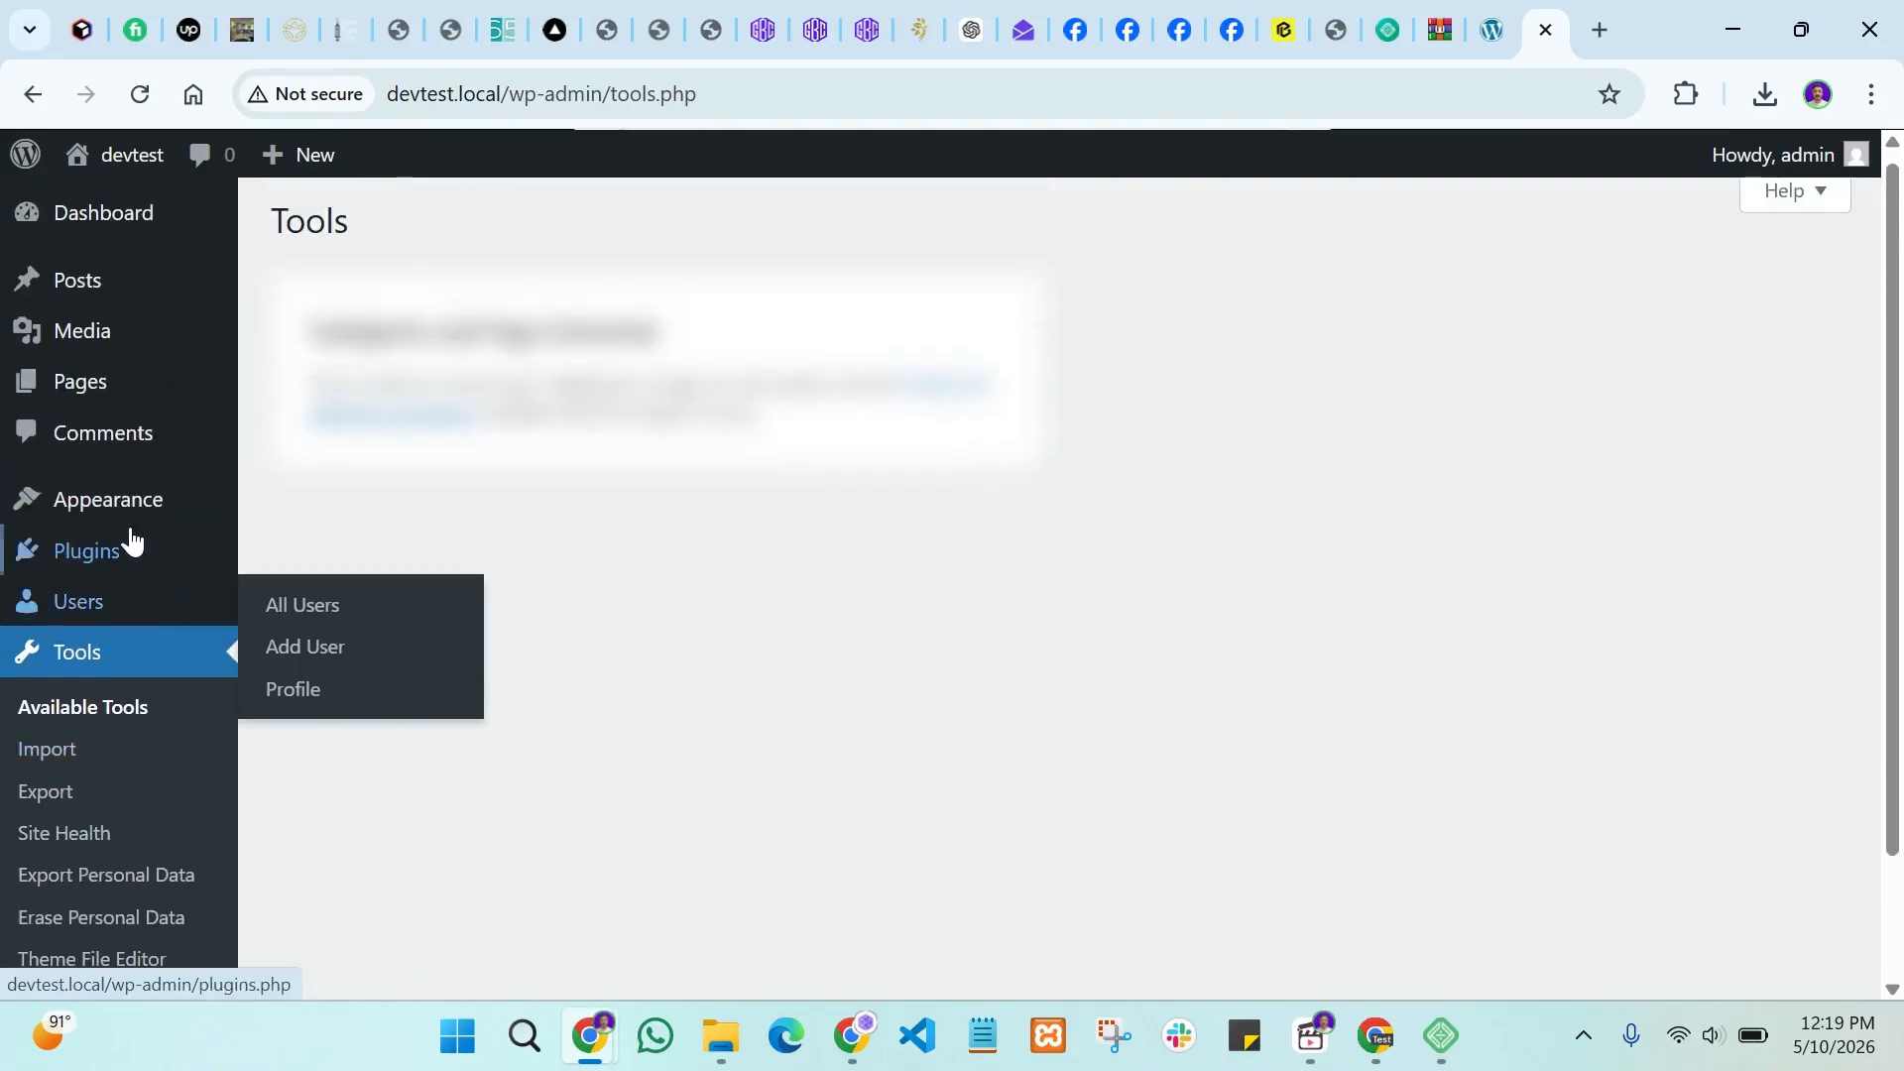
pyautogui.moveTo(117, 505)
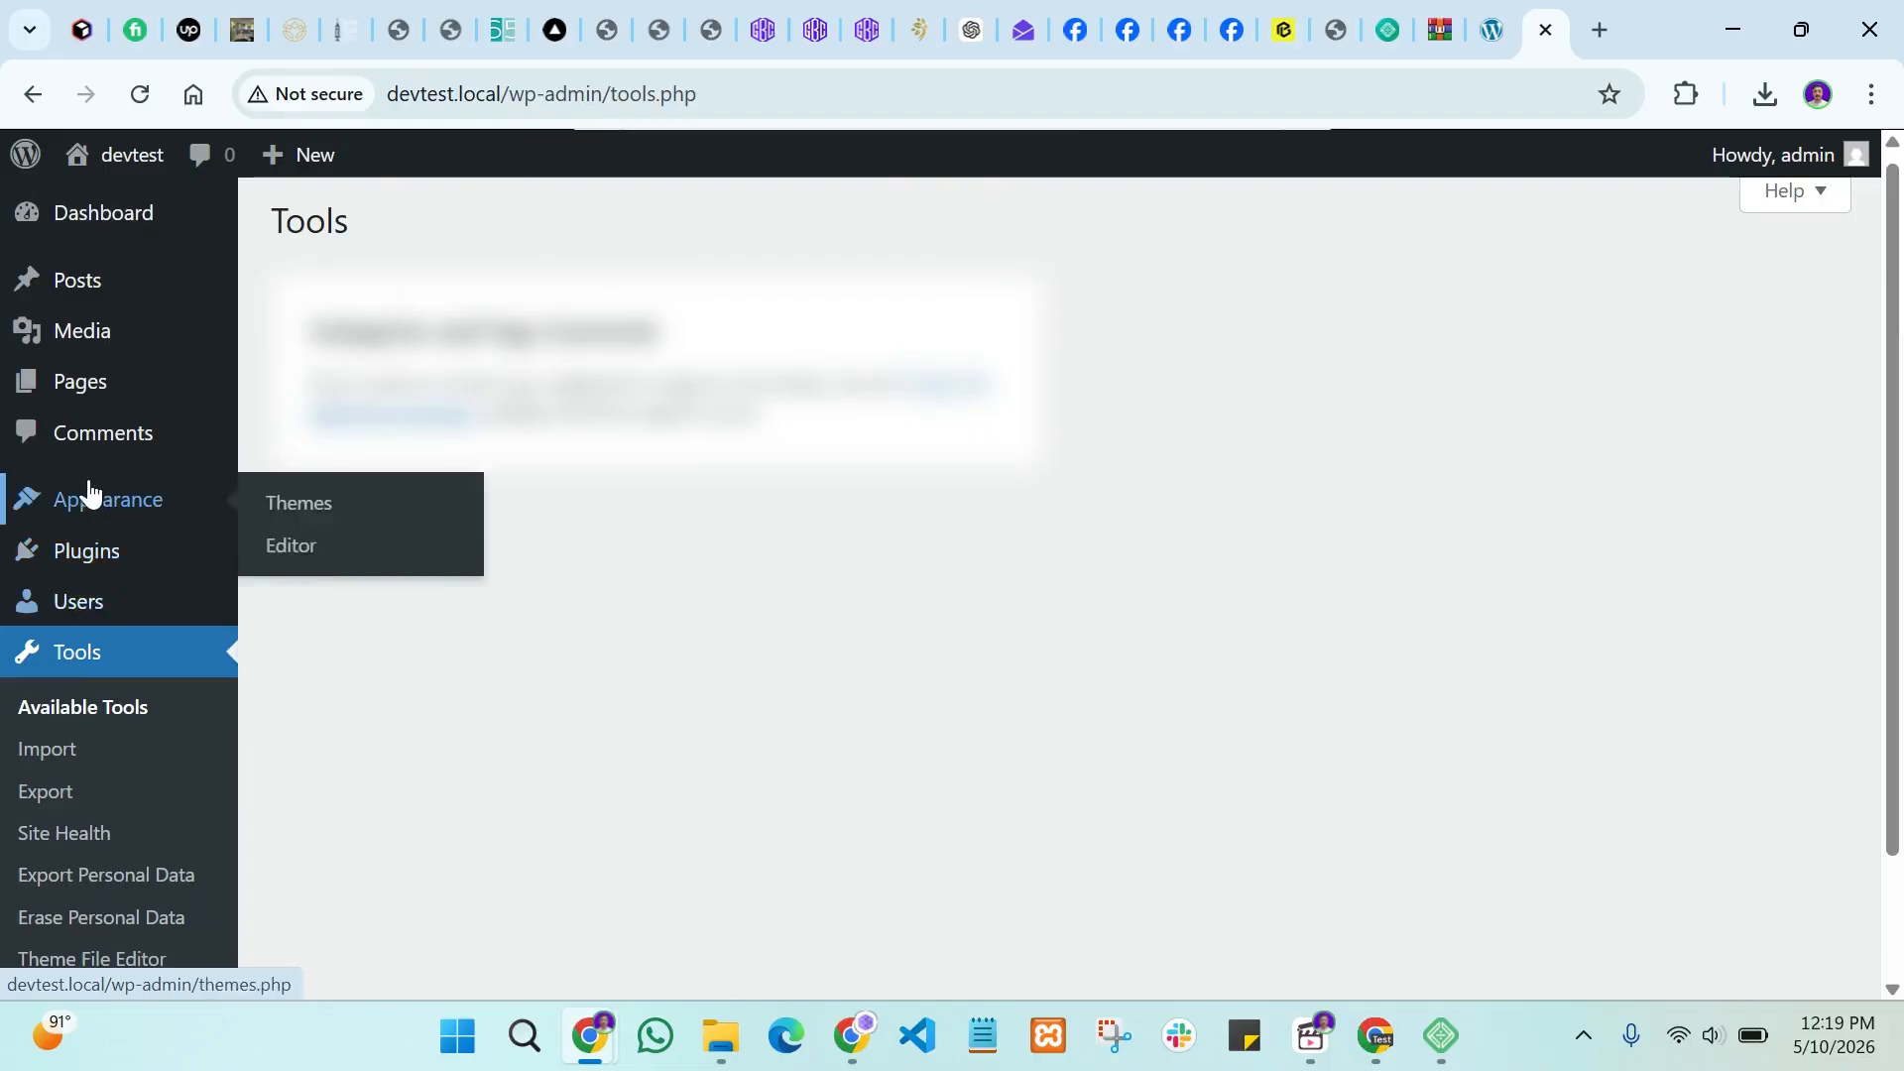
pyautogui.scroll(-2, 121, 761)
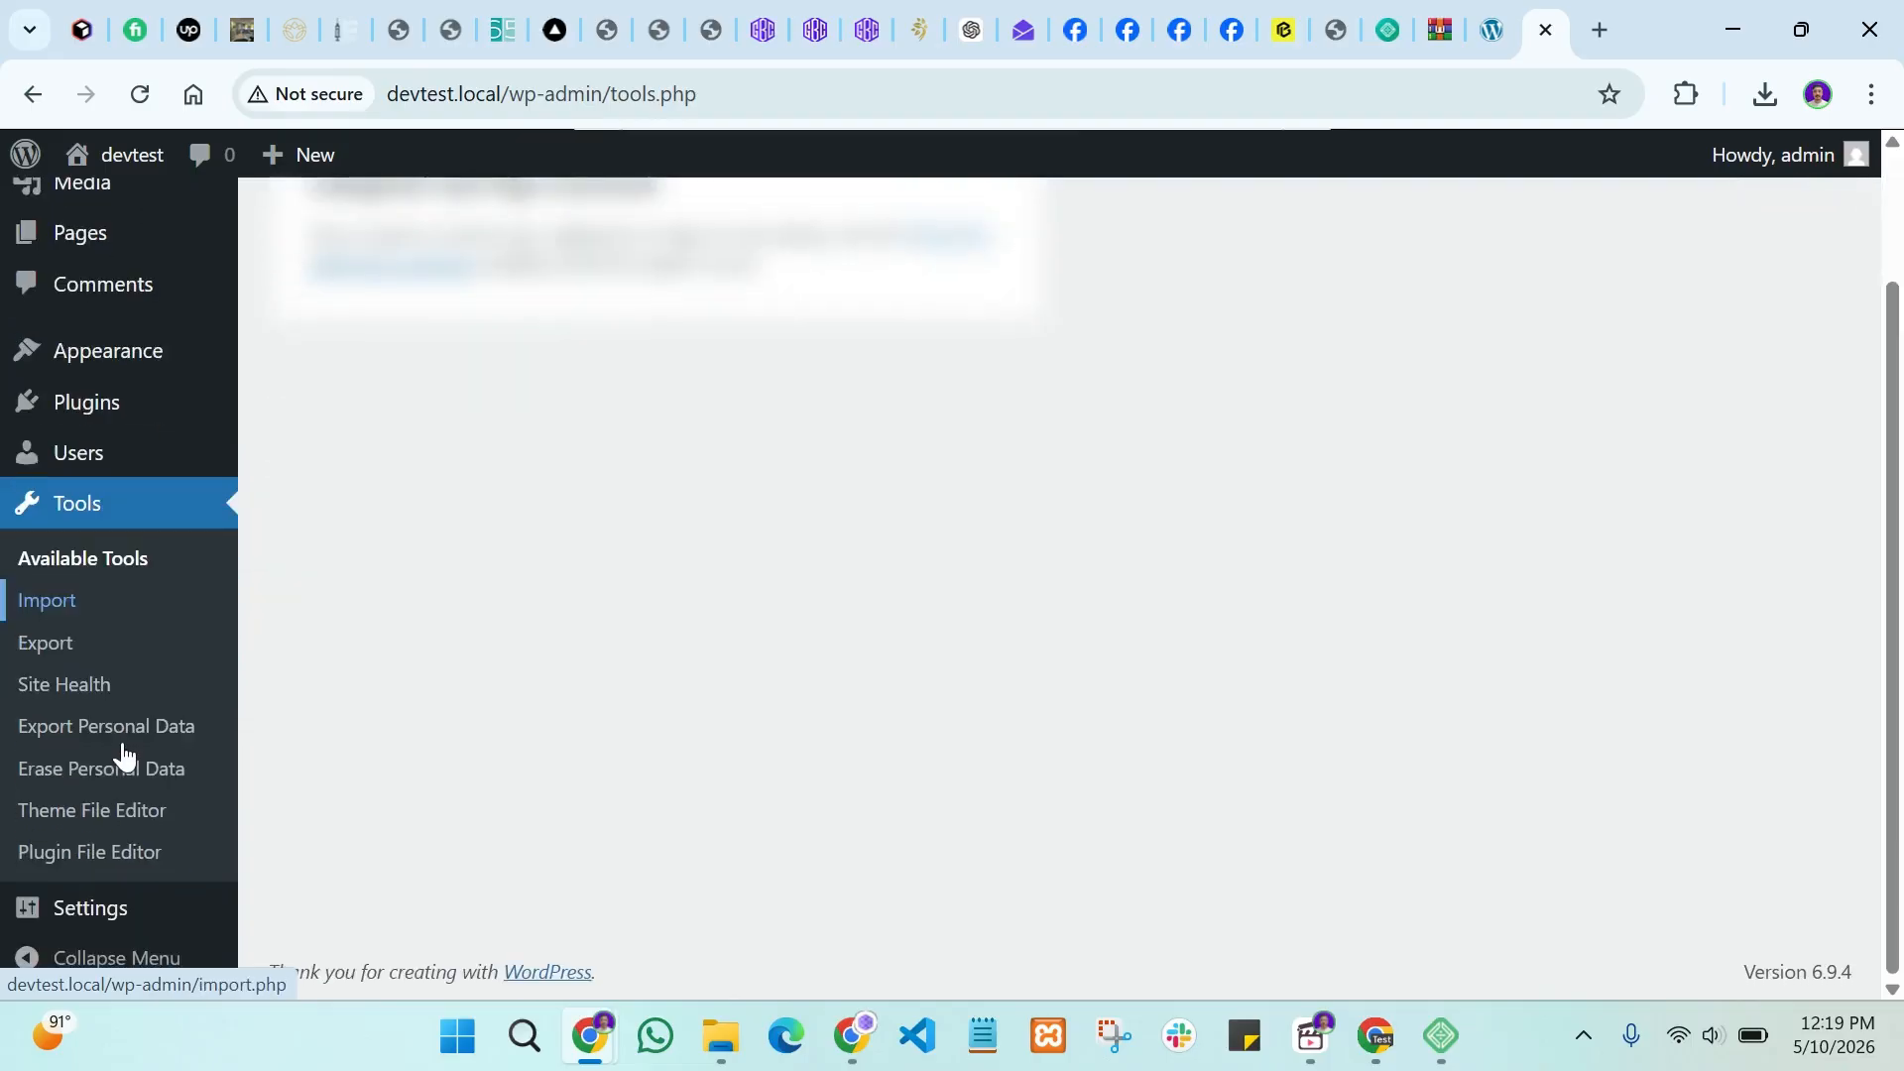
pyautogui.scroll(2, 124, 744)
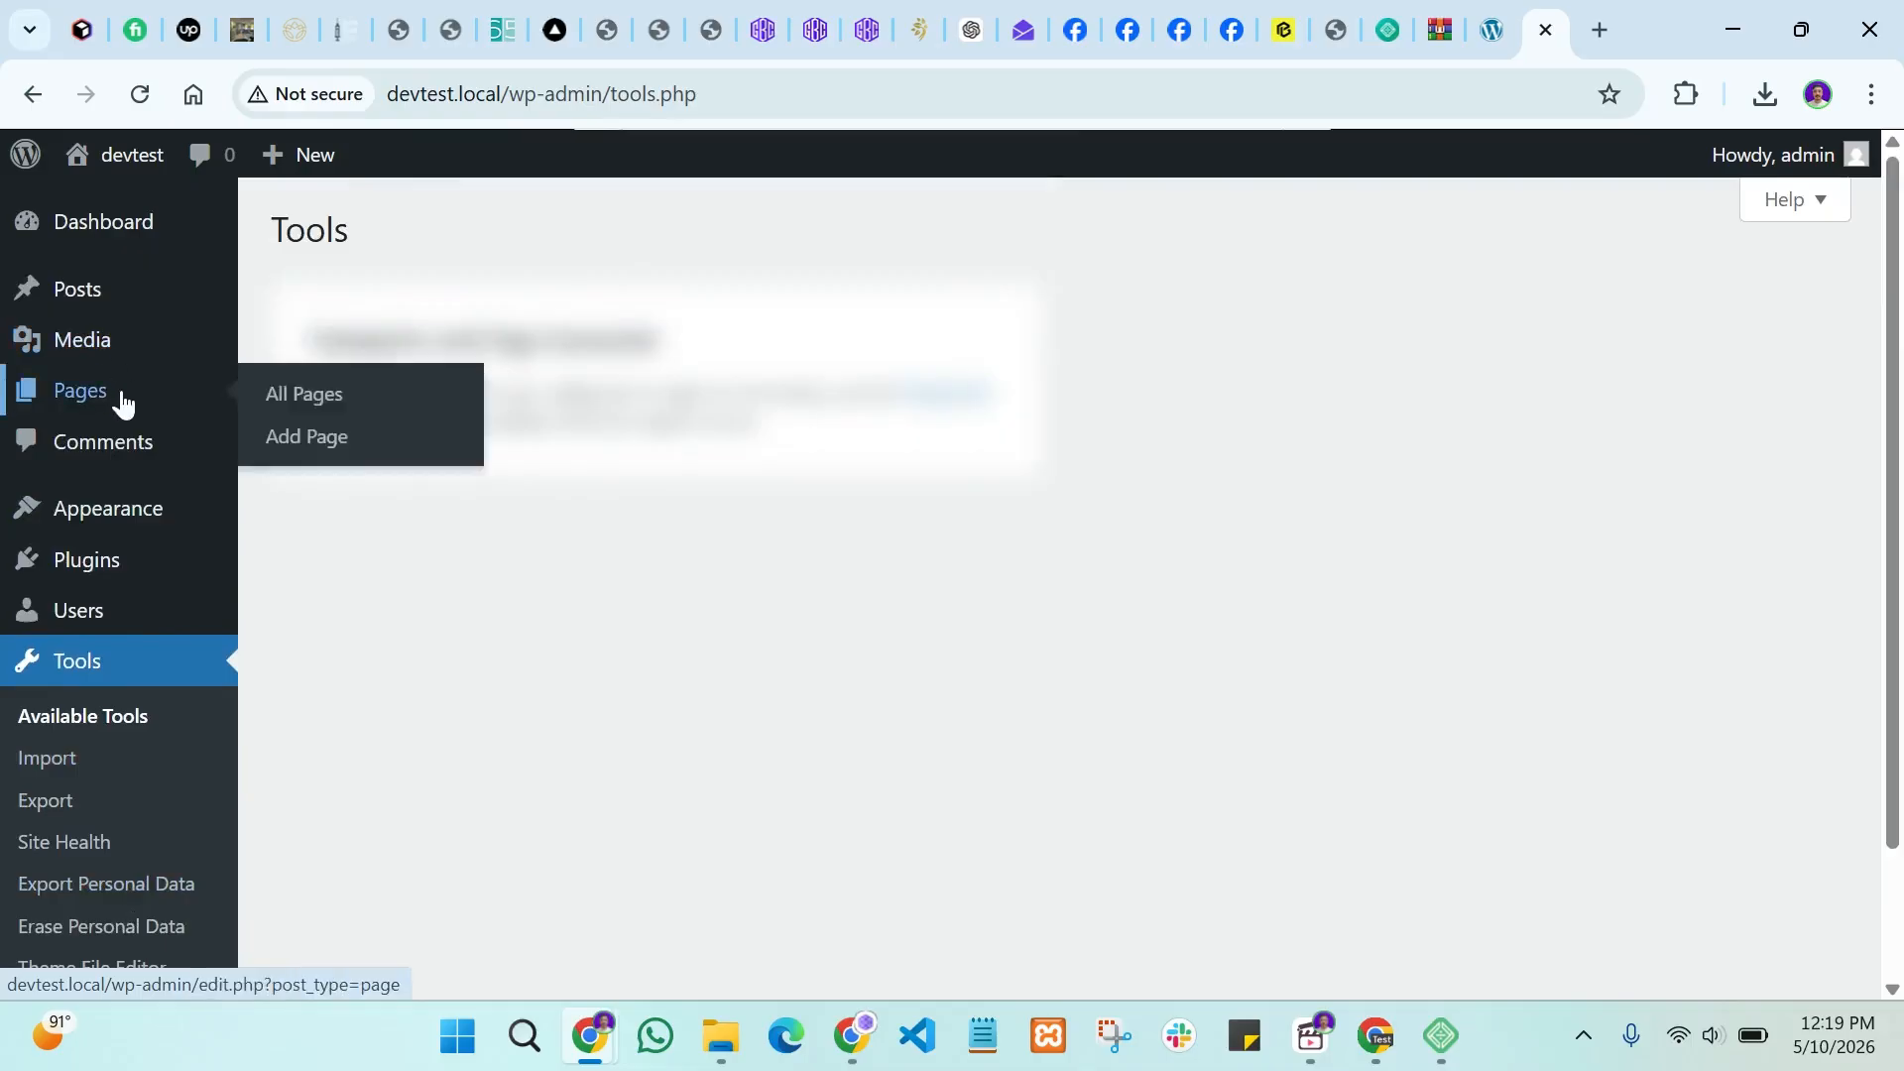
pyautogui.scroll(-2, 138, 685)
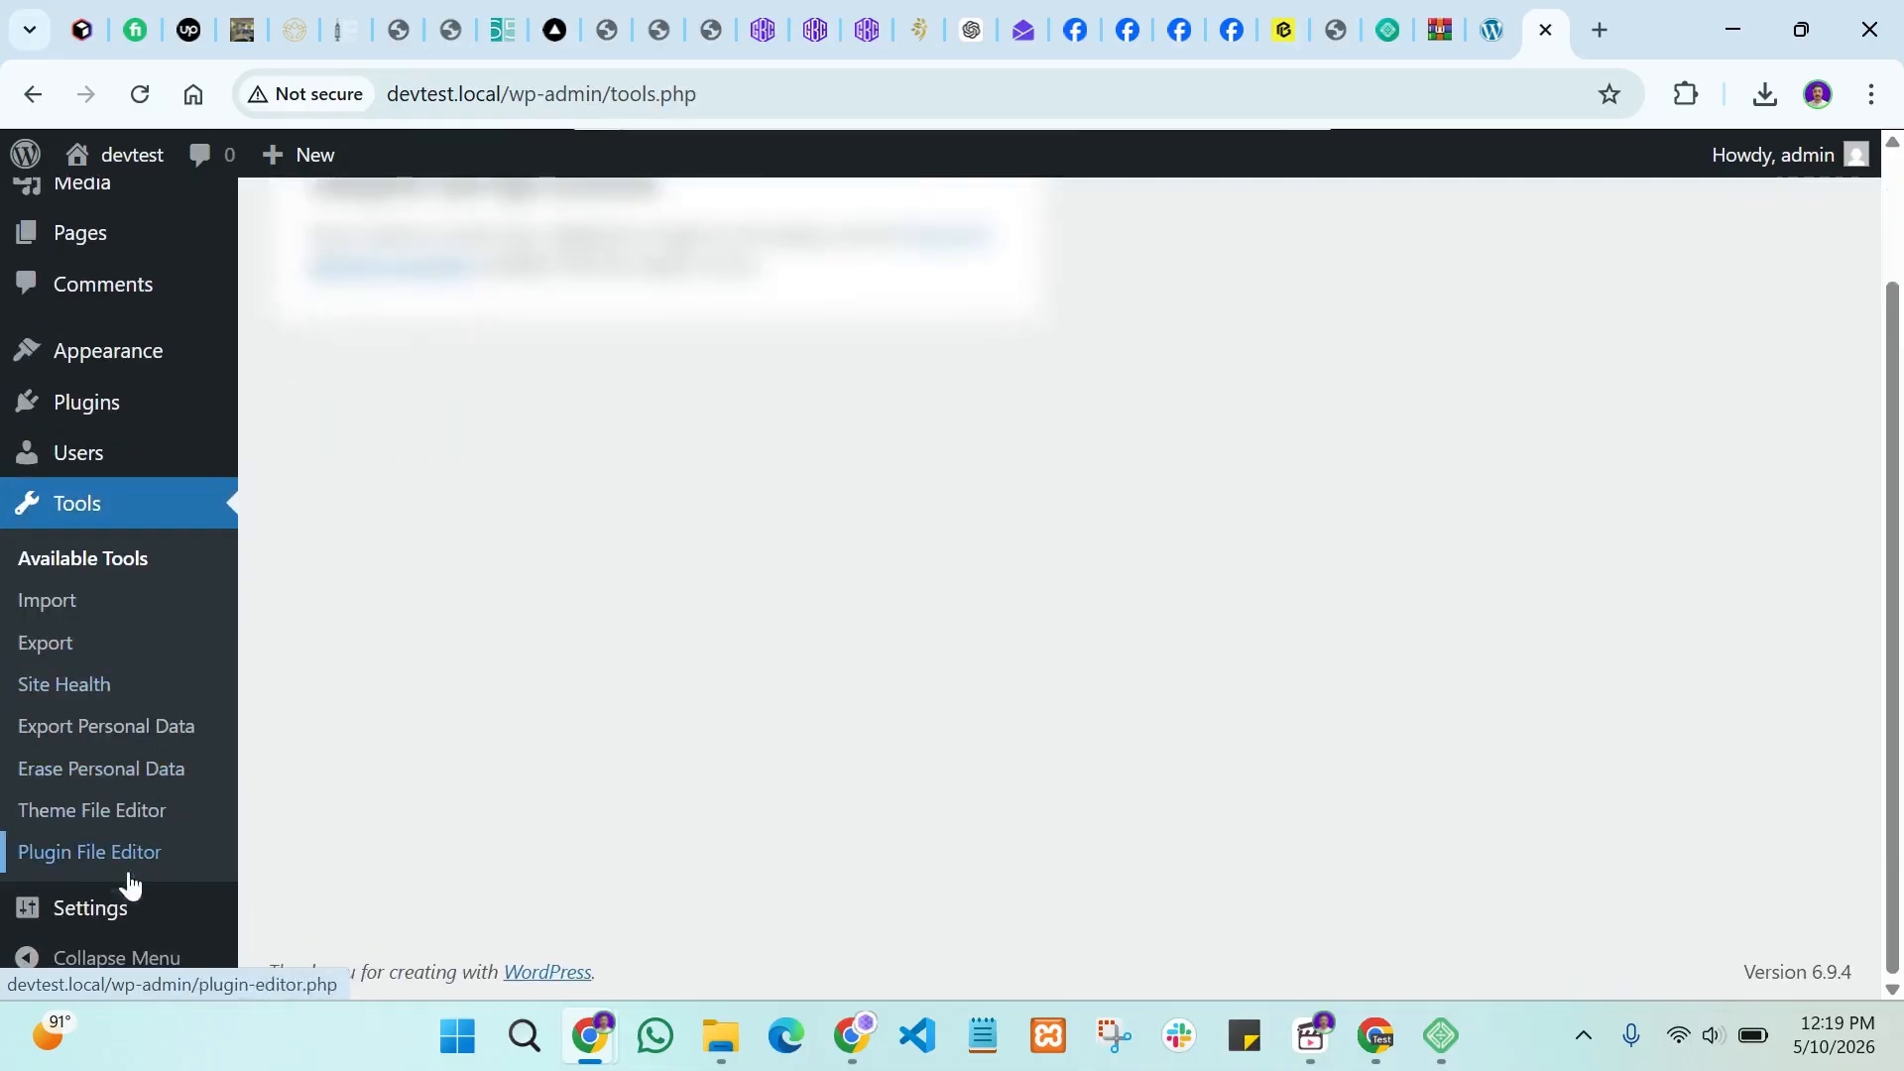
pyautogui.moveTo(116, 917)
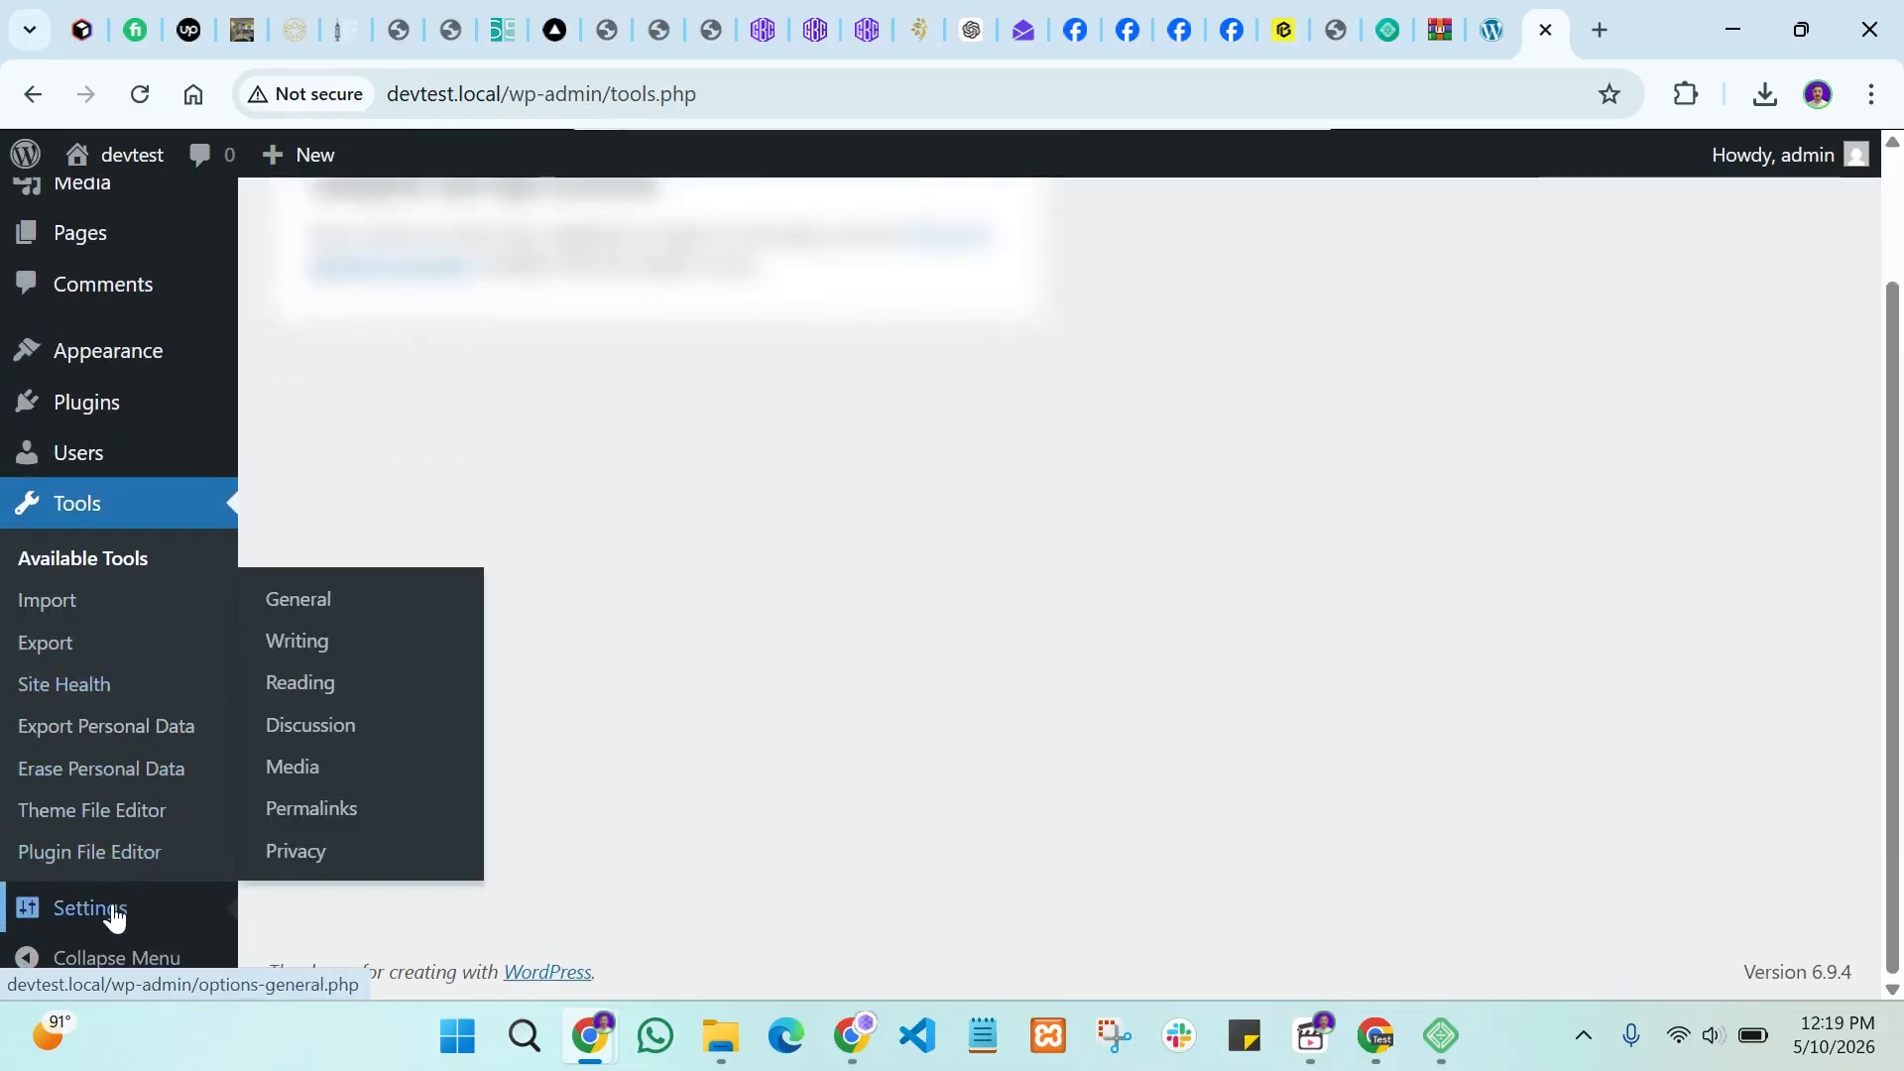
# Step: Open General Settings and close the extra devtest front-page browser tab
pyautogui.click(314, 599)
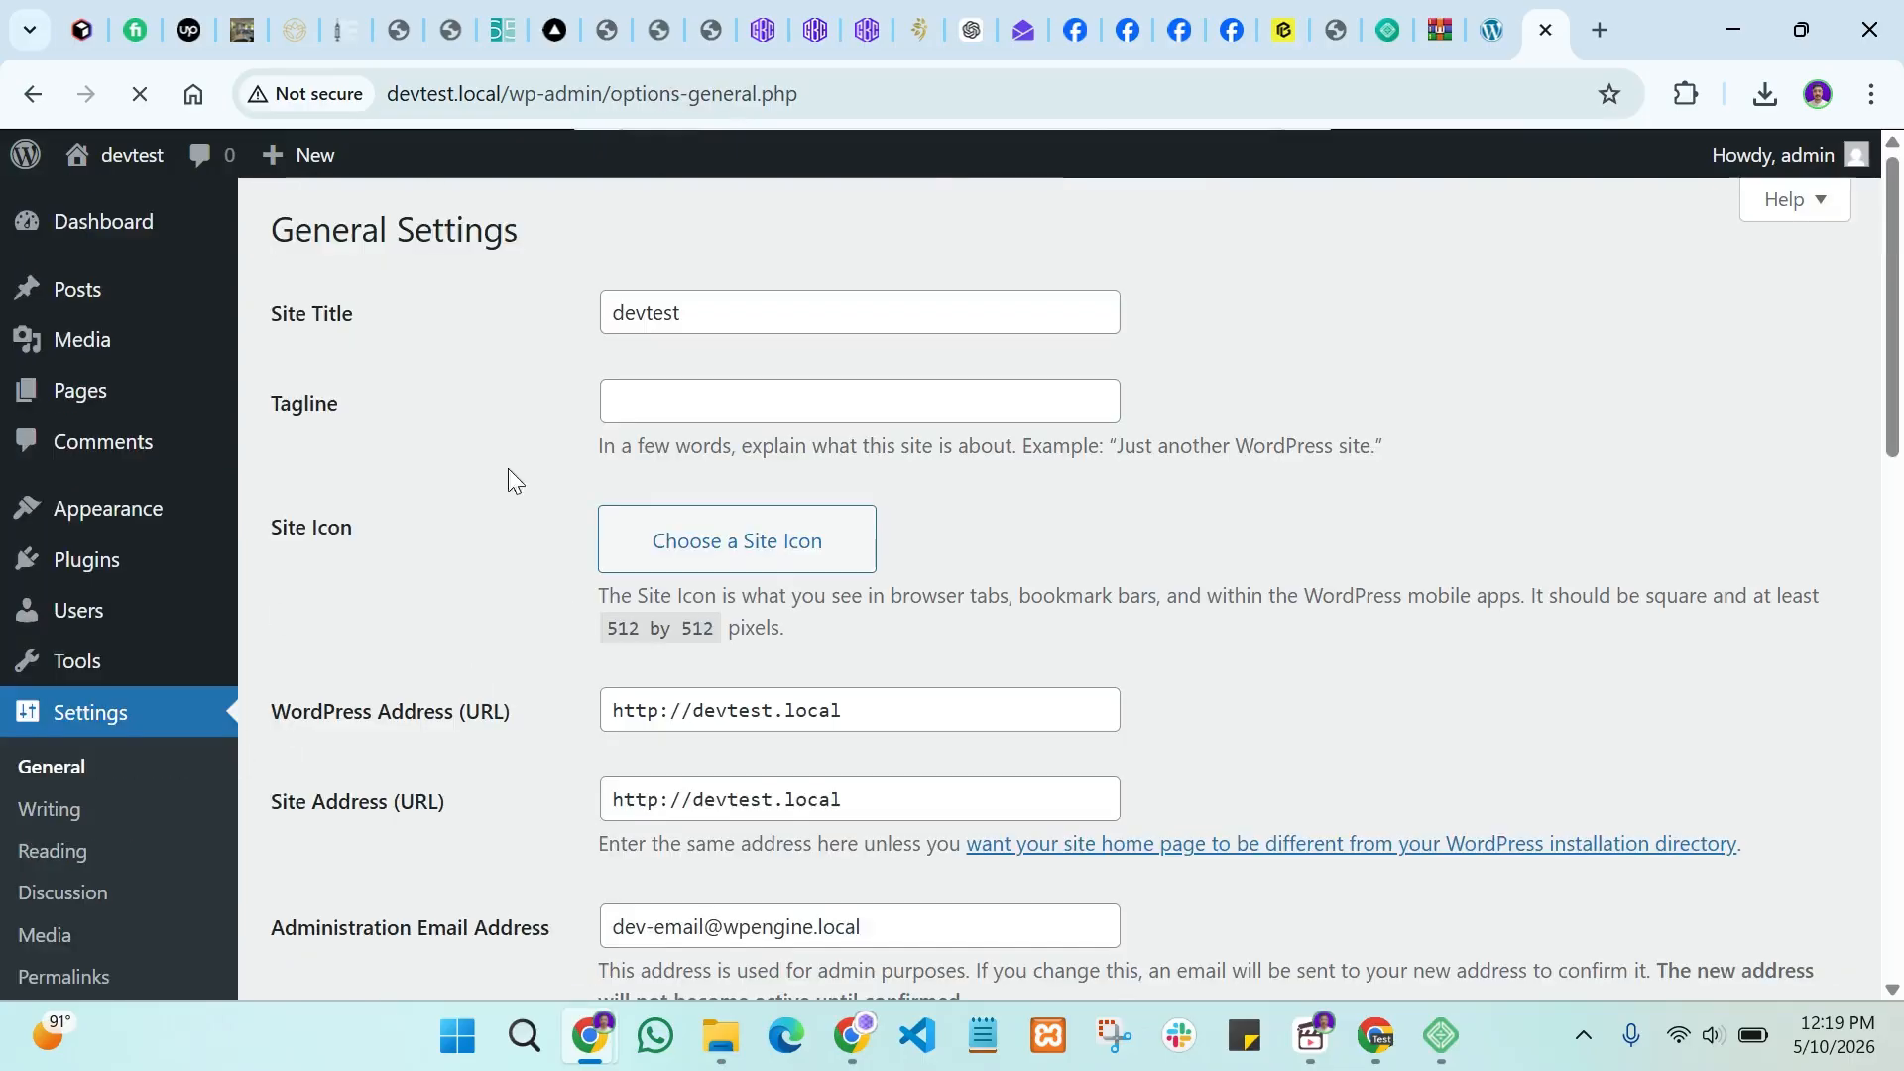
pyautogui.scroll(-3, 467, 519)
pyautogui.scroll(3, 468, 561)
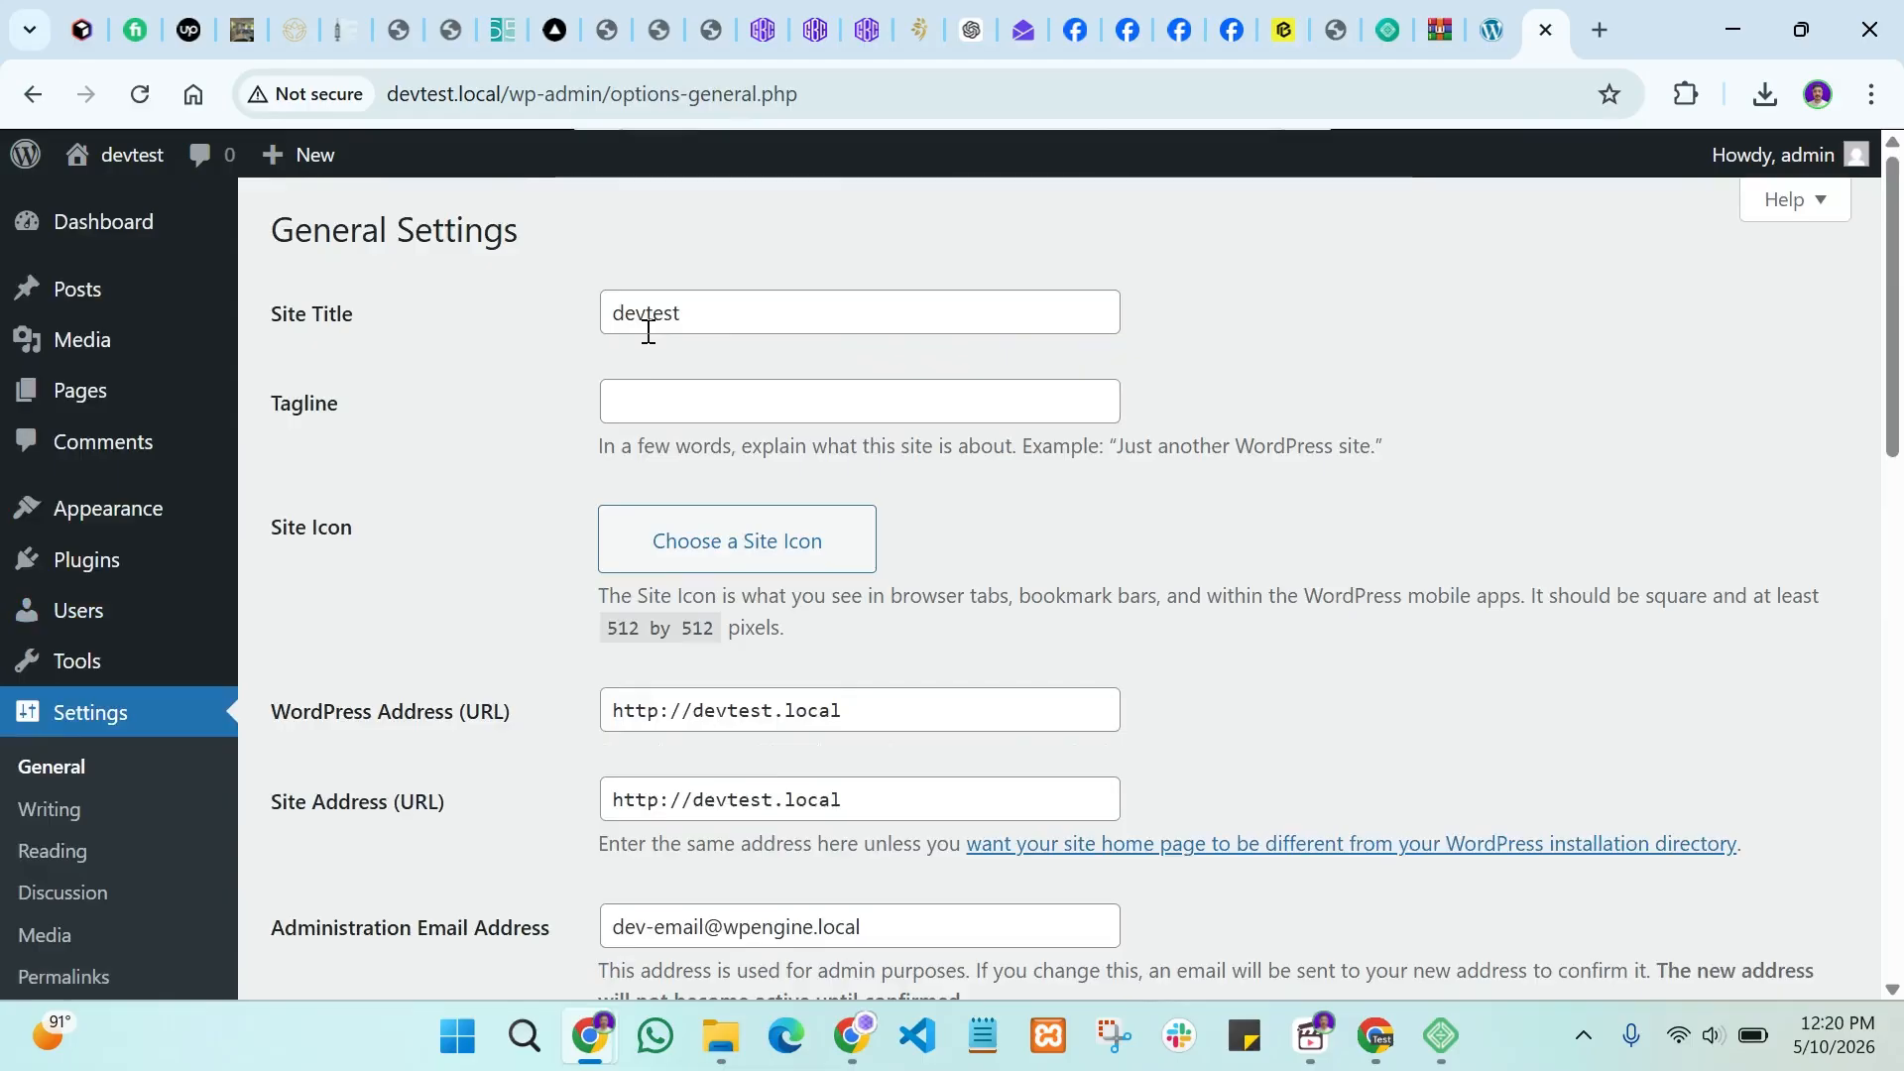
pyautogui.hotkey('ctrl', 'shift', 'Tab')
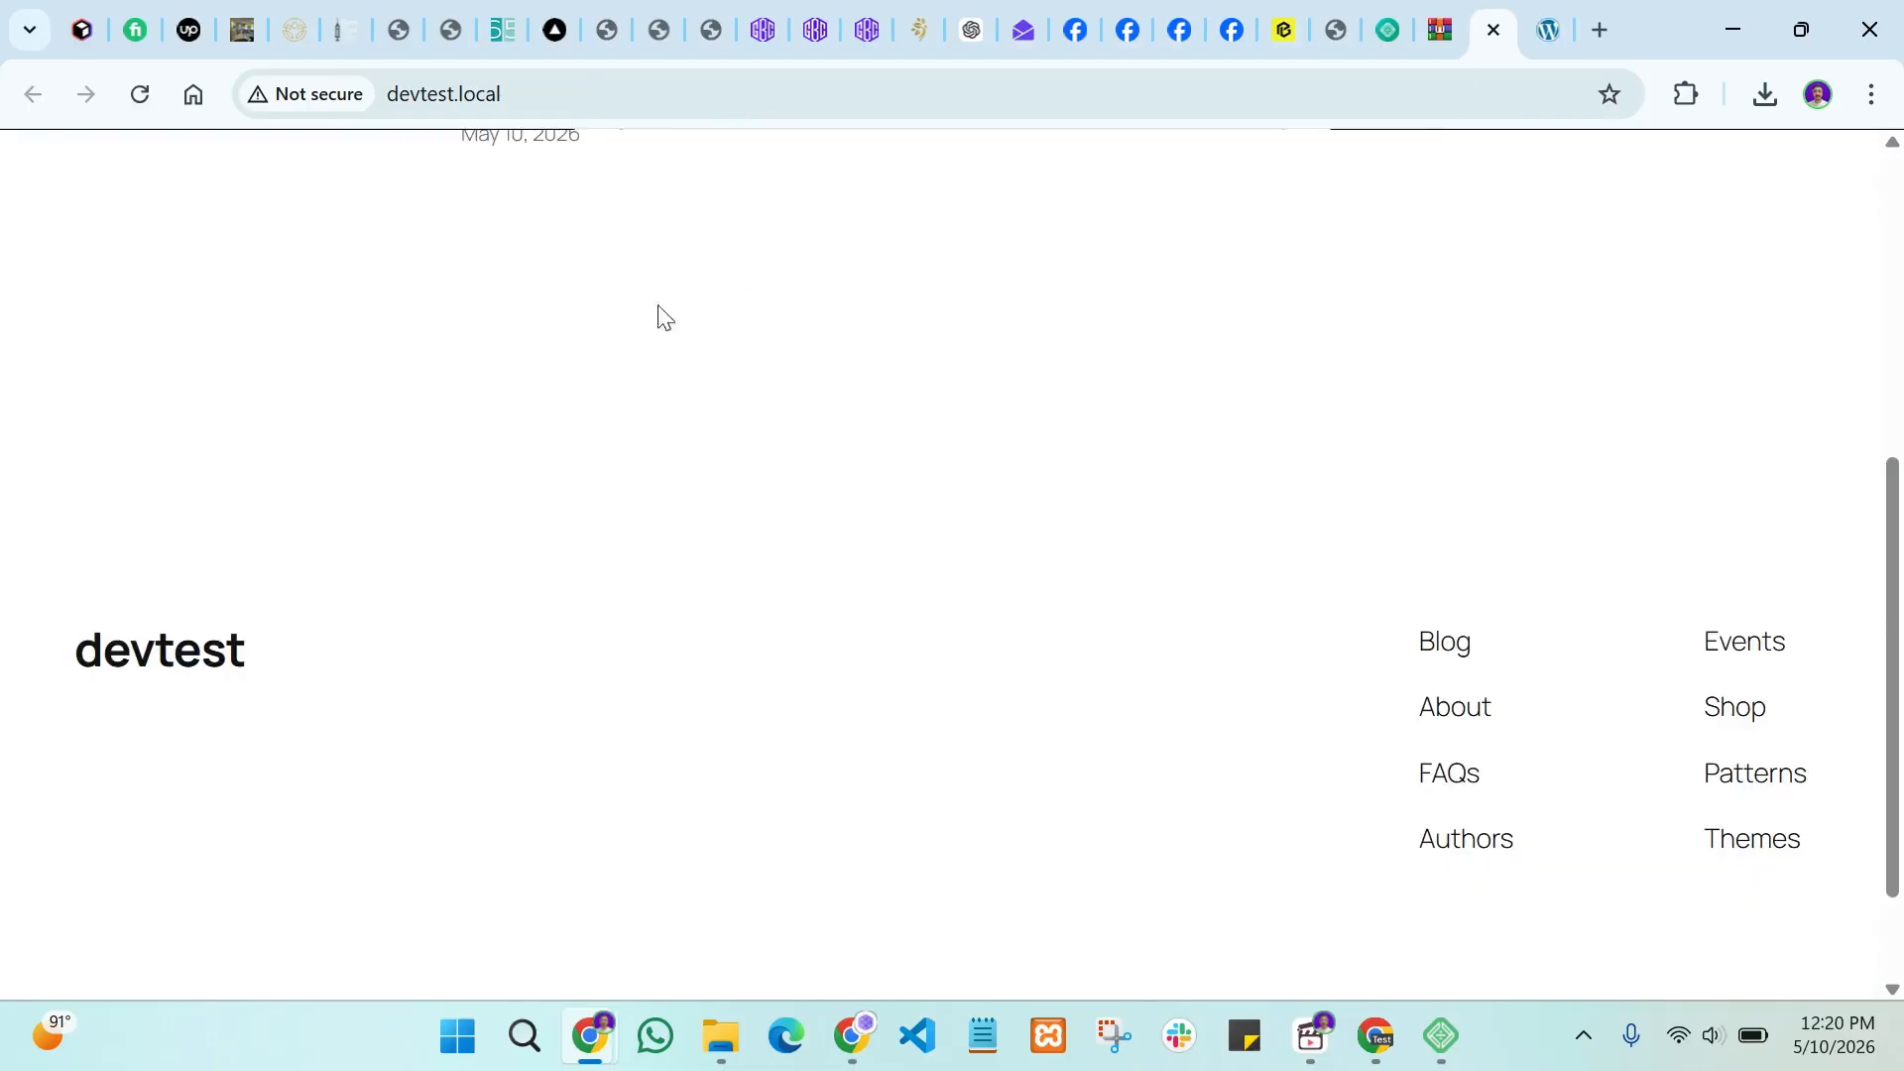
pyautogui.scroll(5, 555, 367)
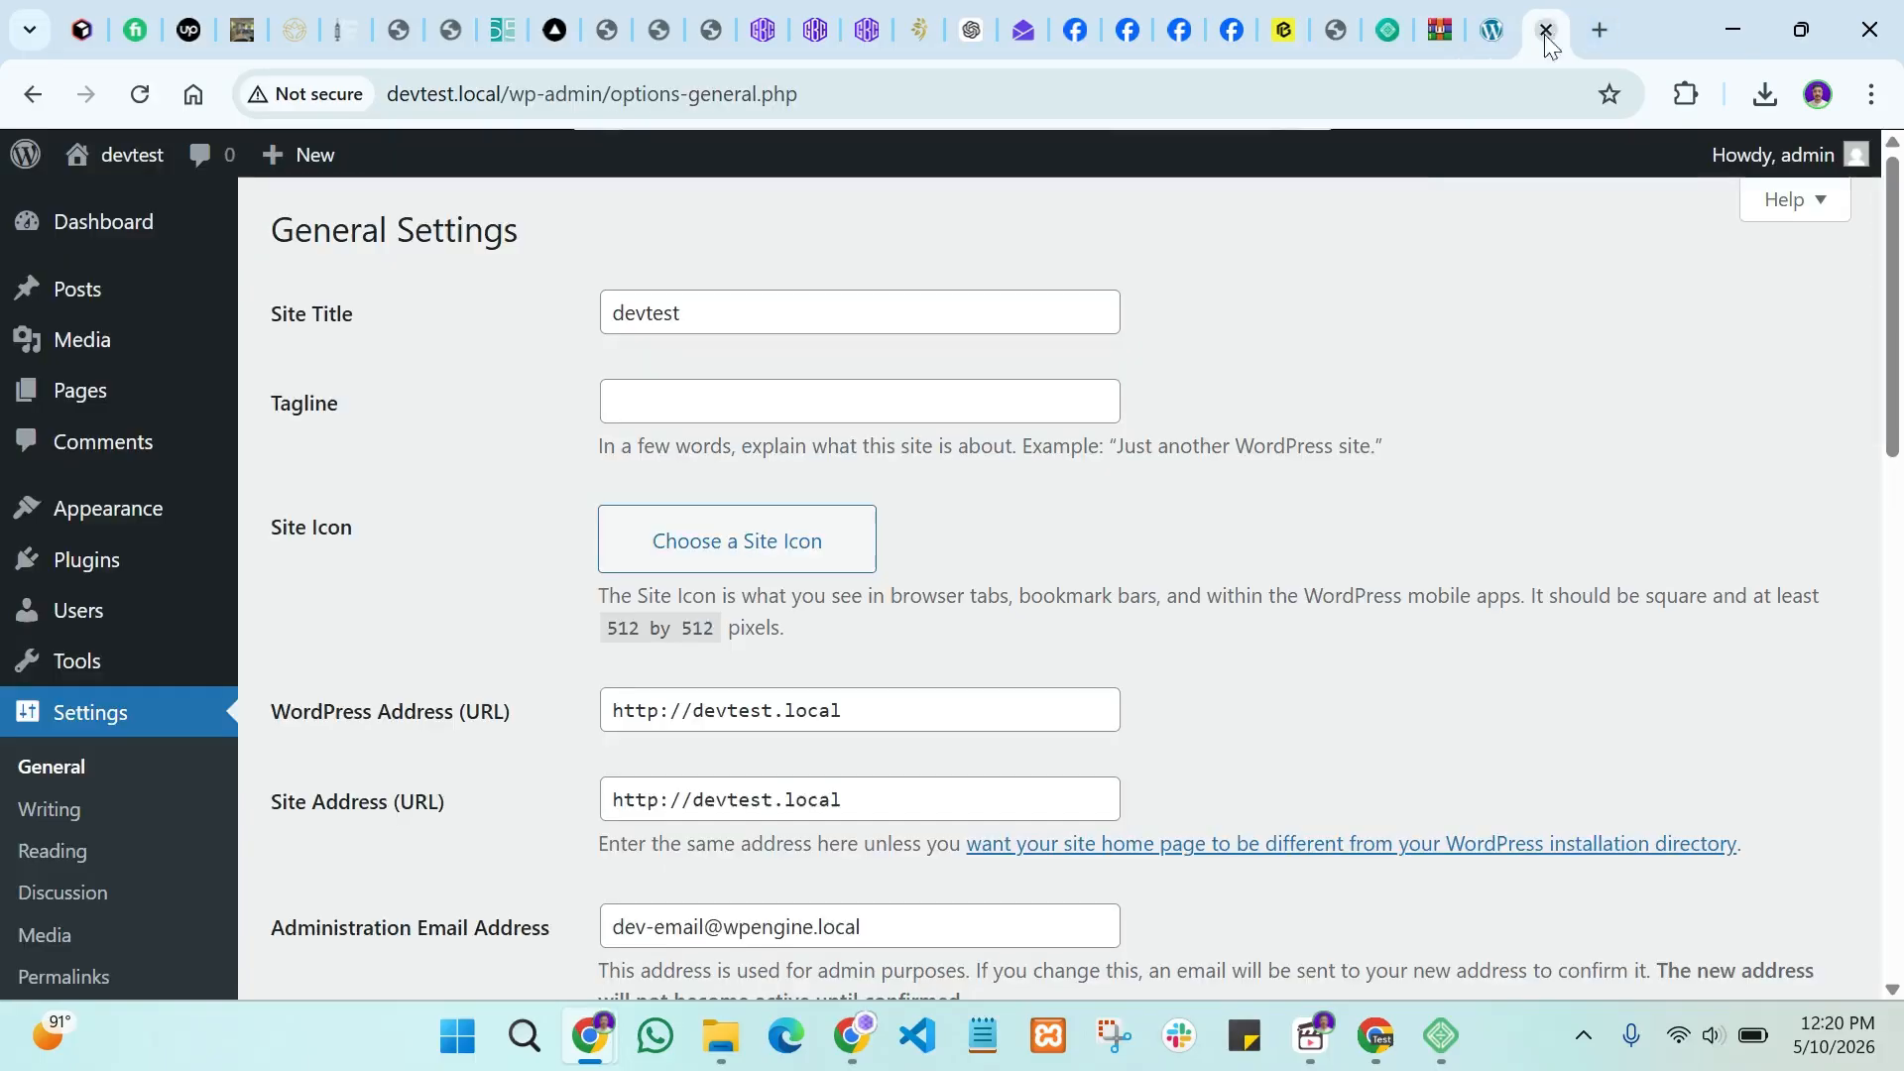
pyautogui.click(1492, 29)
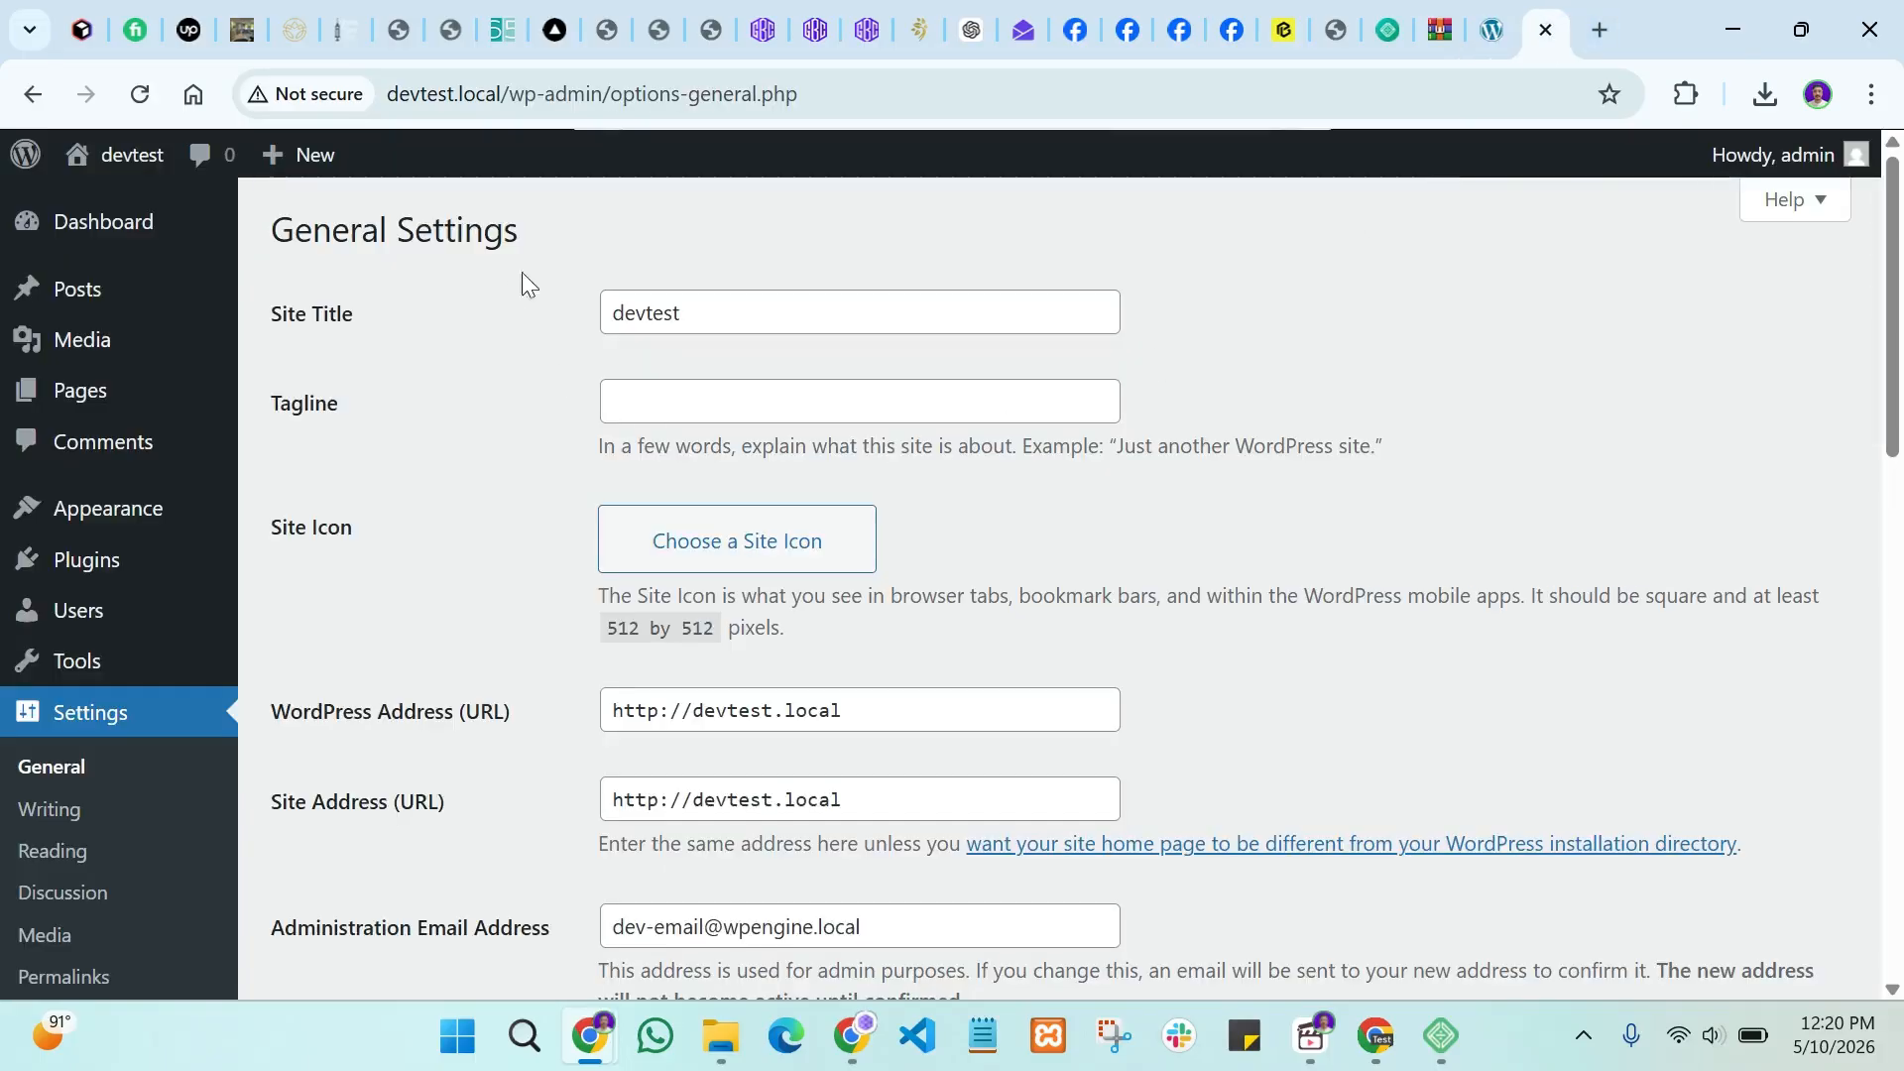
# Step: Review the Site Title and empty Tagline, and open then cancel the site icon chooser
pyautogui.click(651, 316)
pyautogui.click(660, 403)
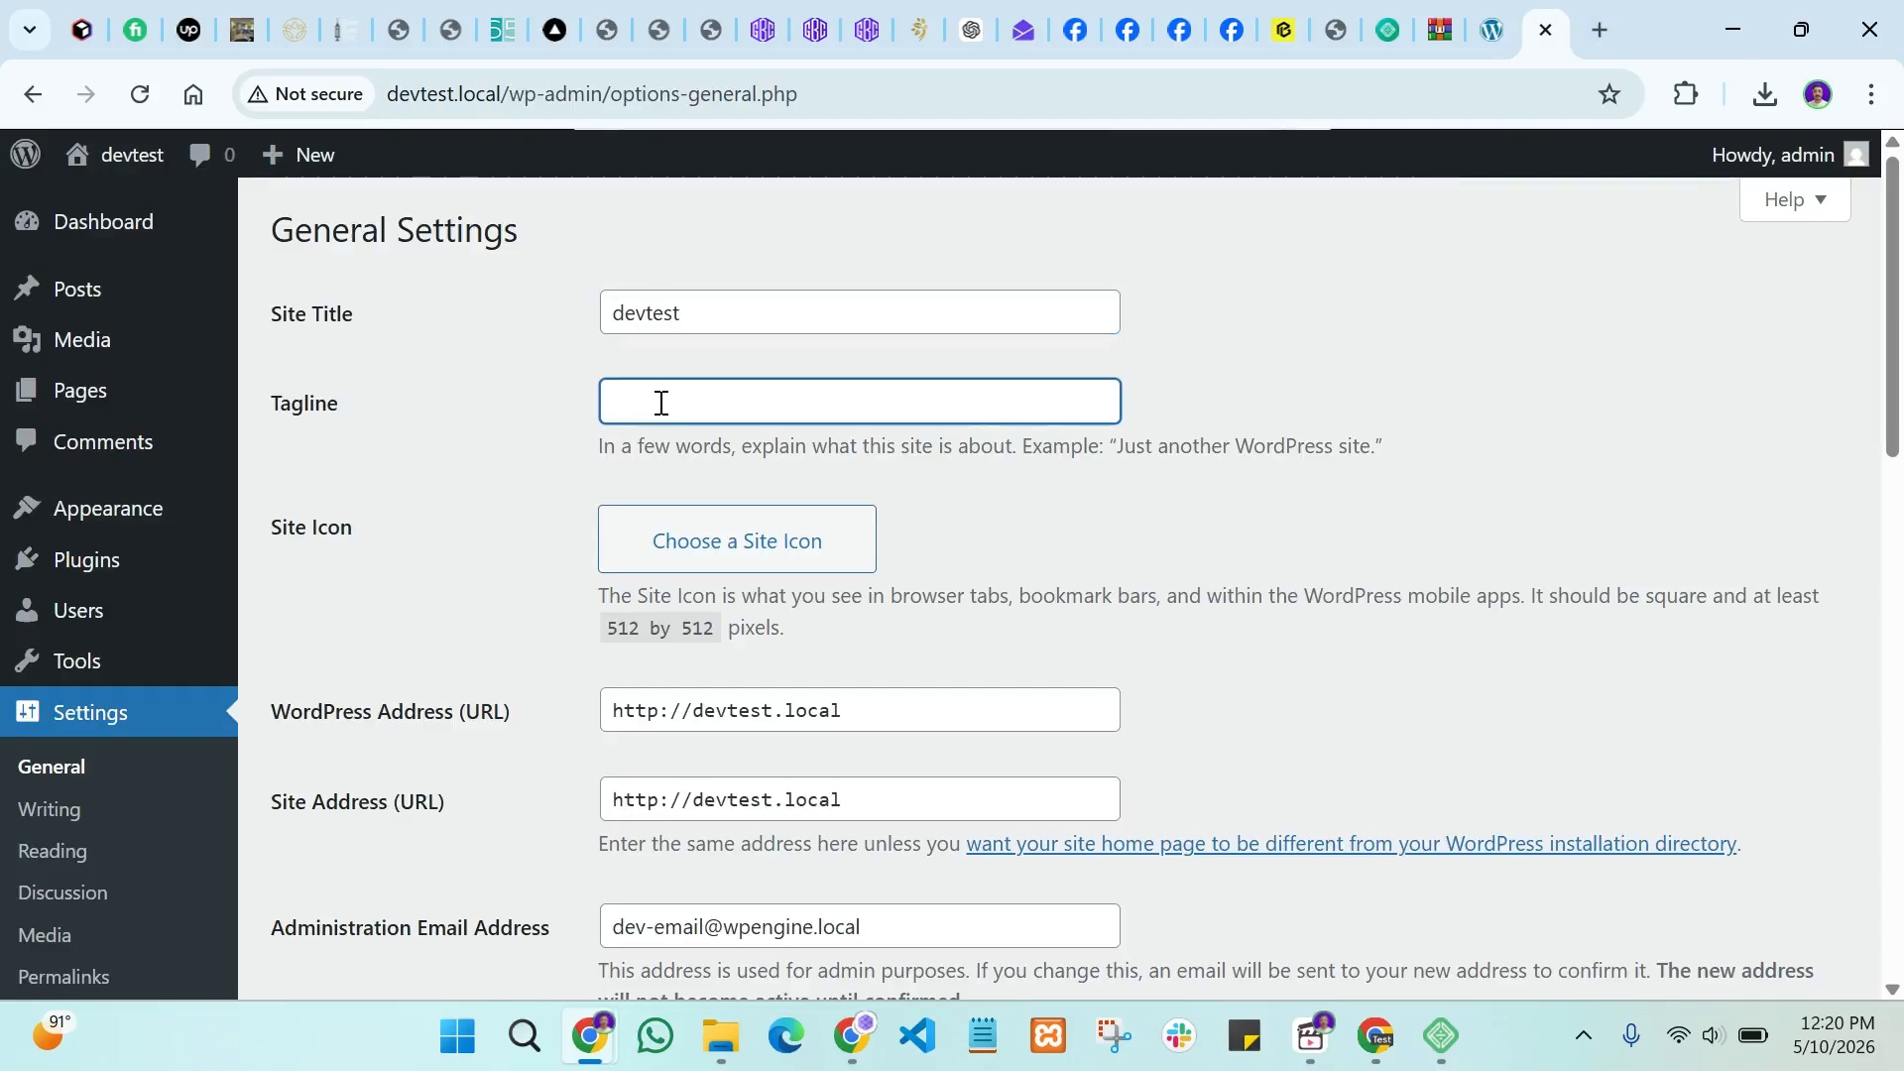
pyautogui.scroll(-1, 659, 408)
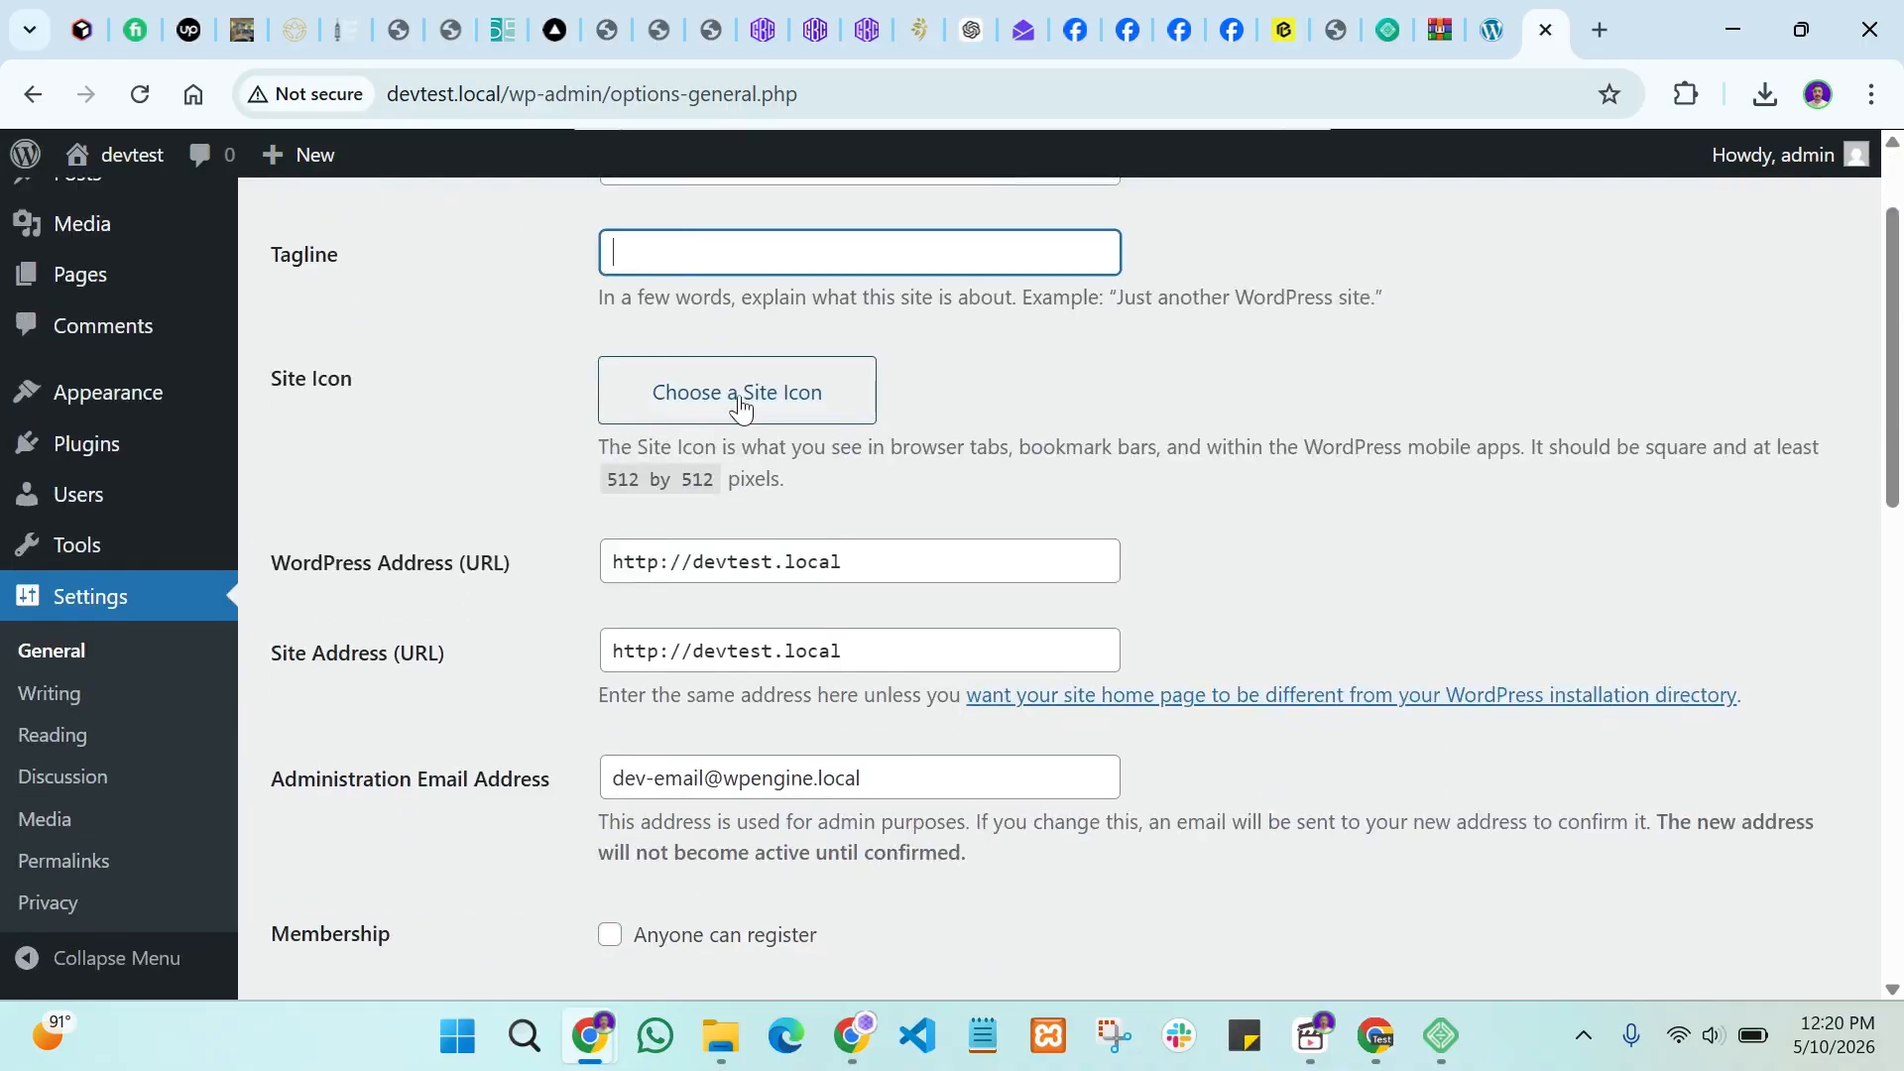
pyautogui.moveTo(1490, 31)
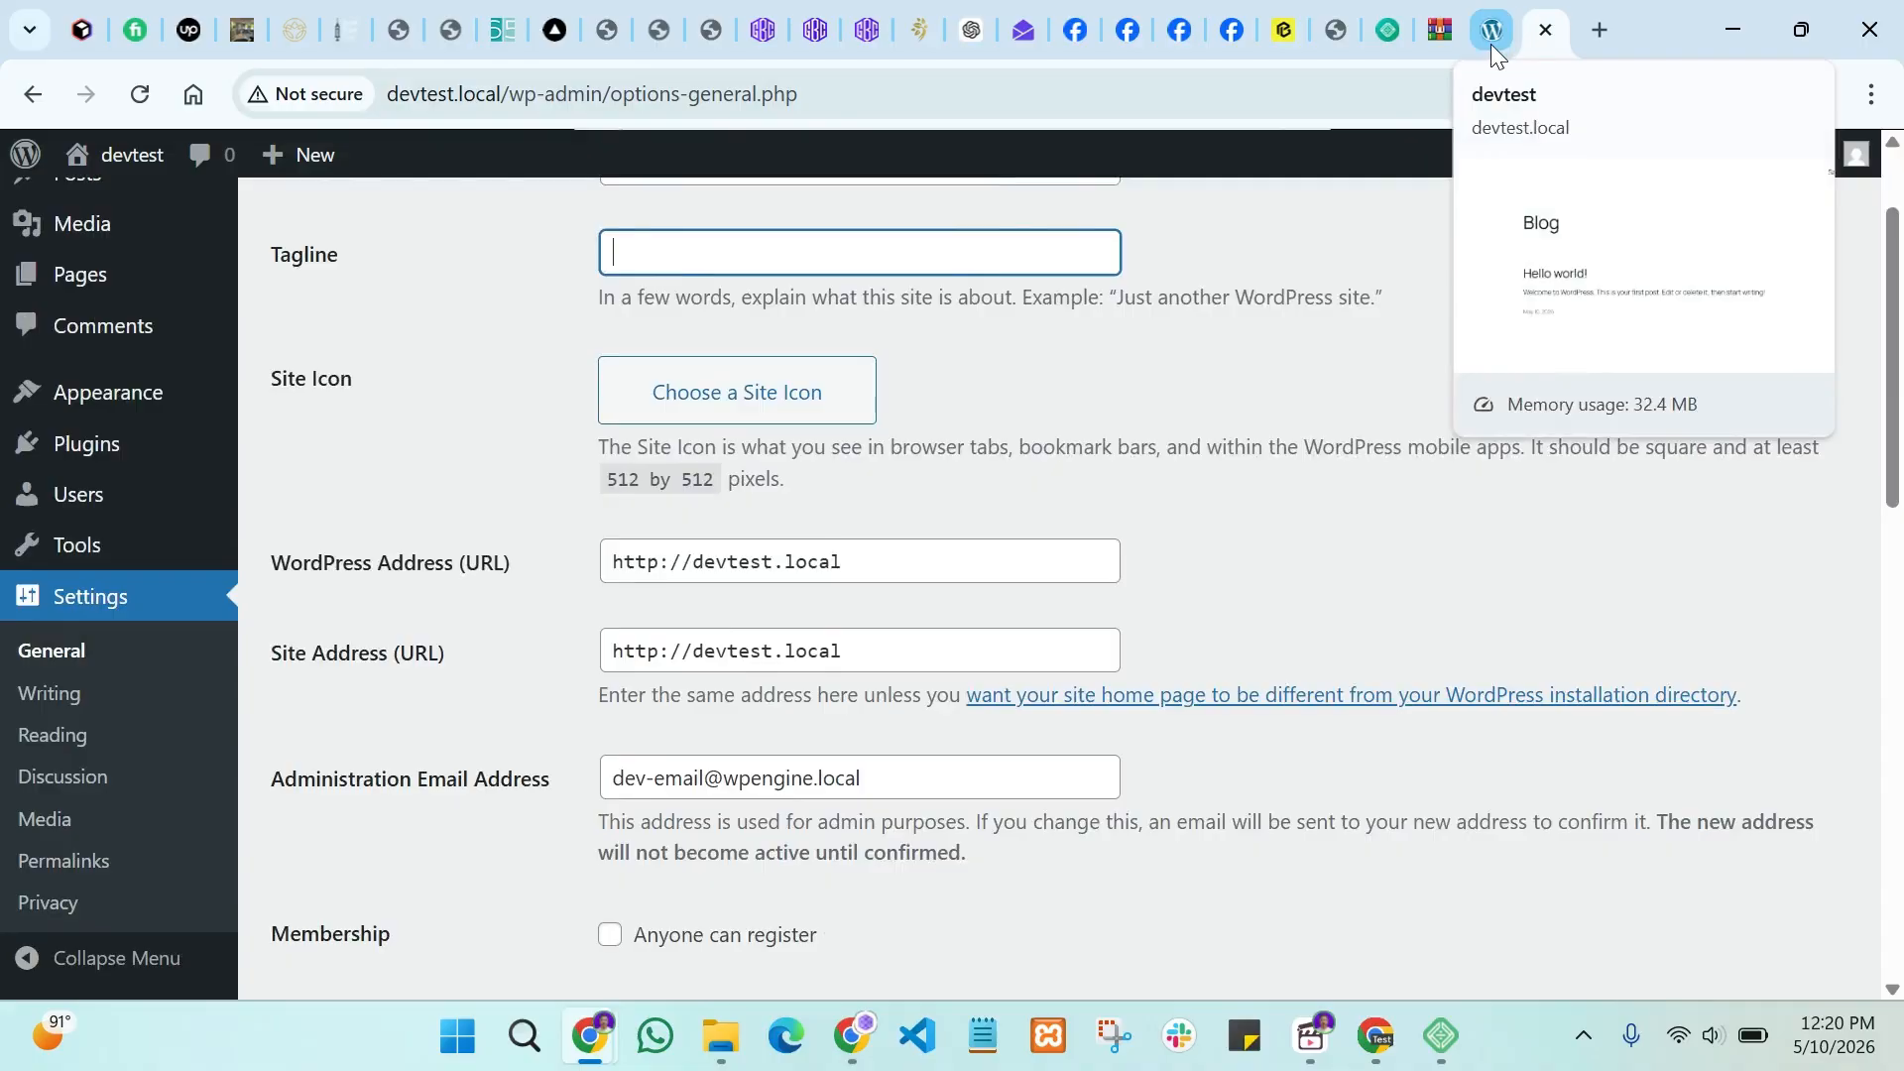
pyautogui.click(754, 393)
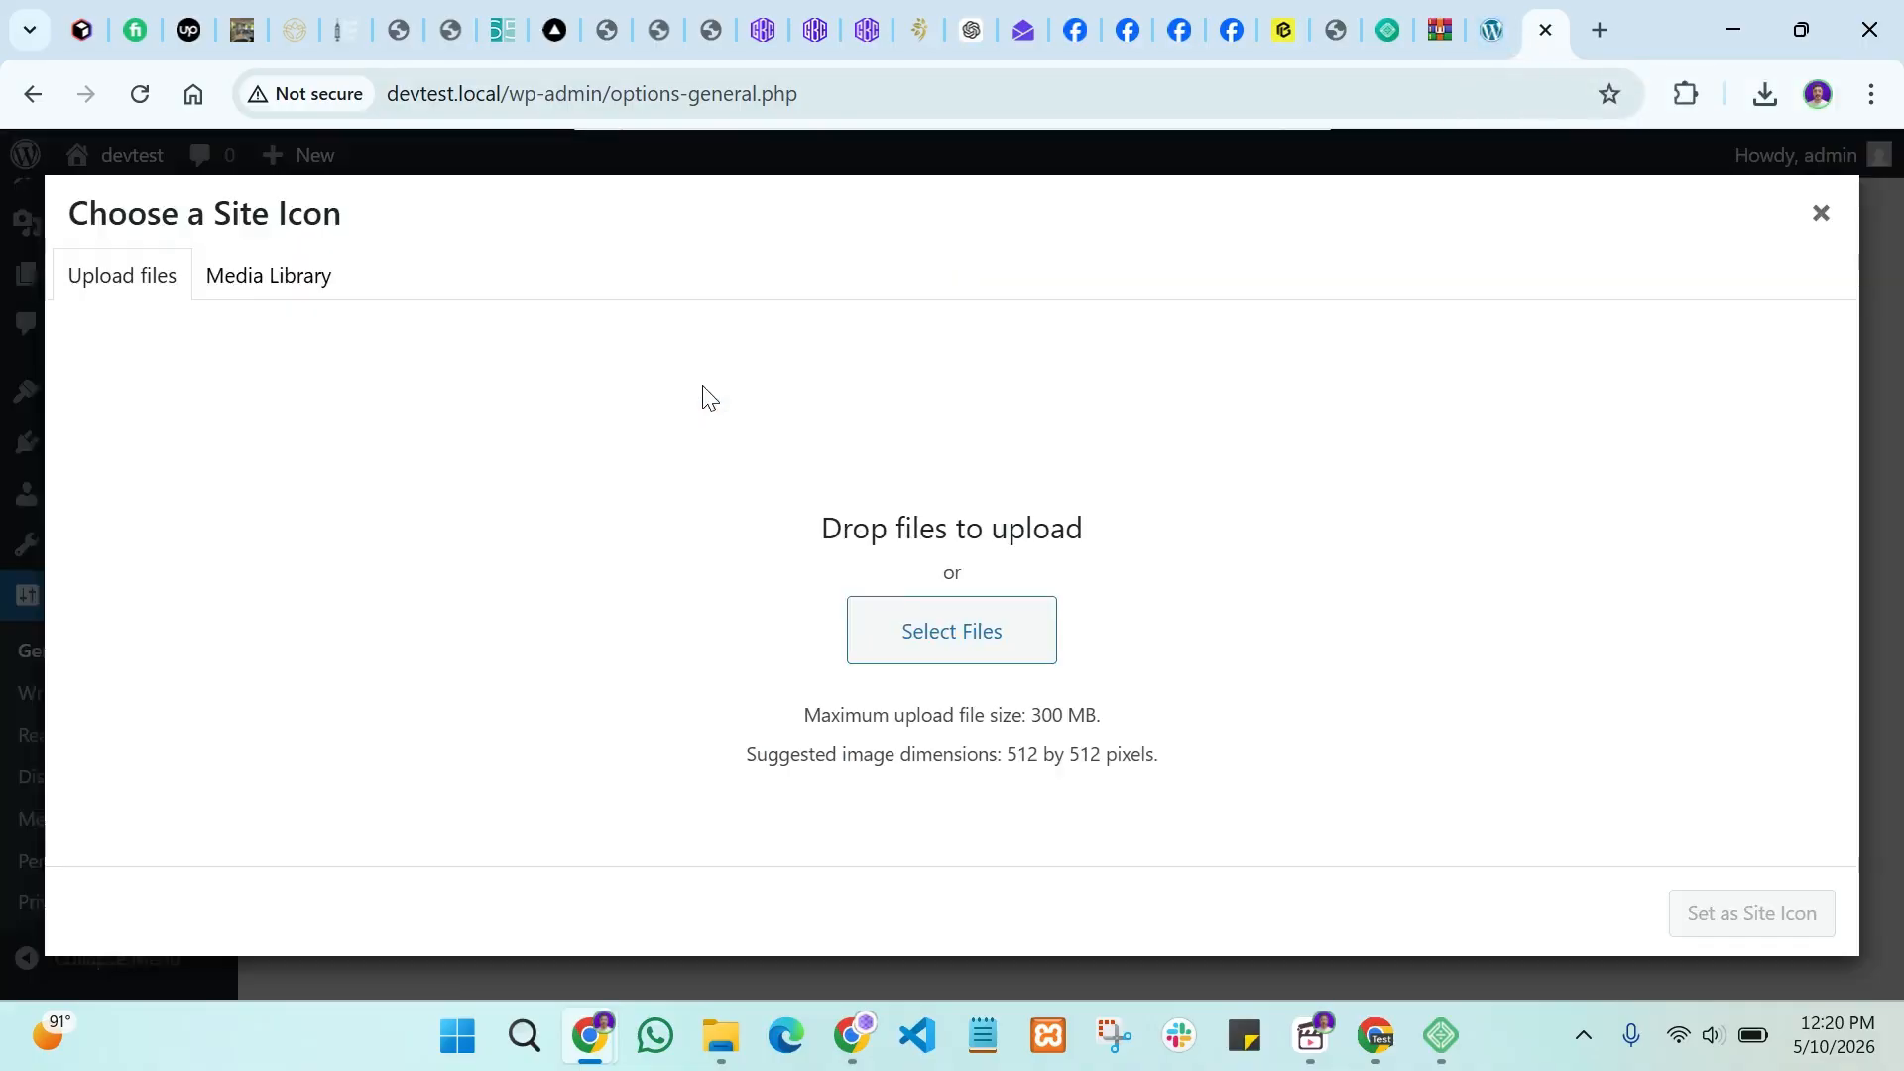
pyautogui.click(1821, 213)
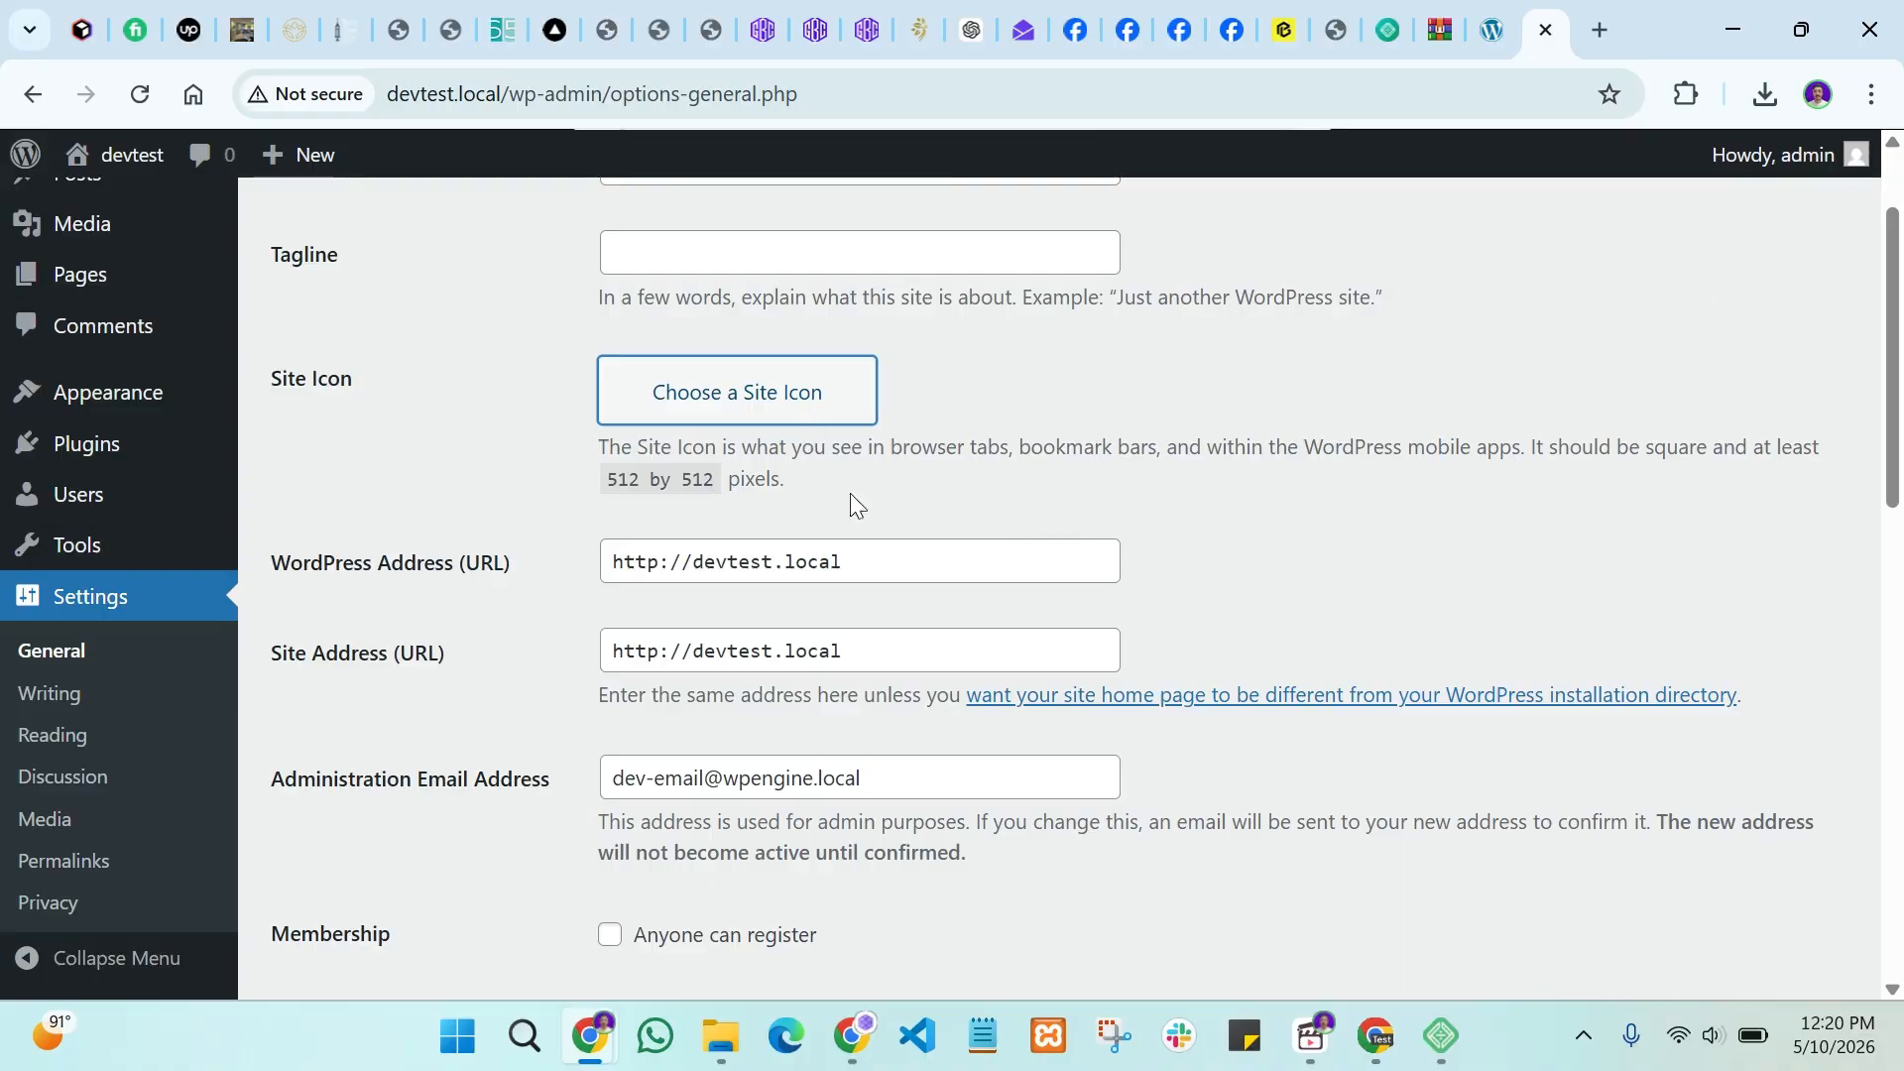
pyautogui.scroll(-1, 789, 595)
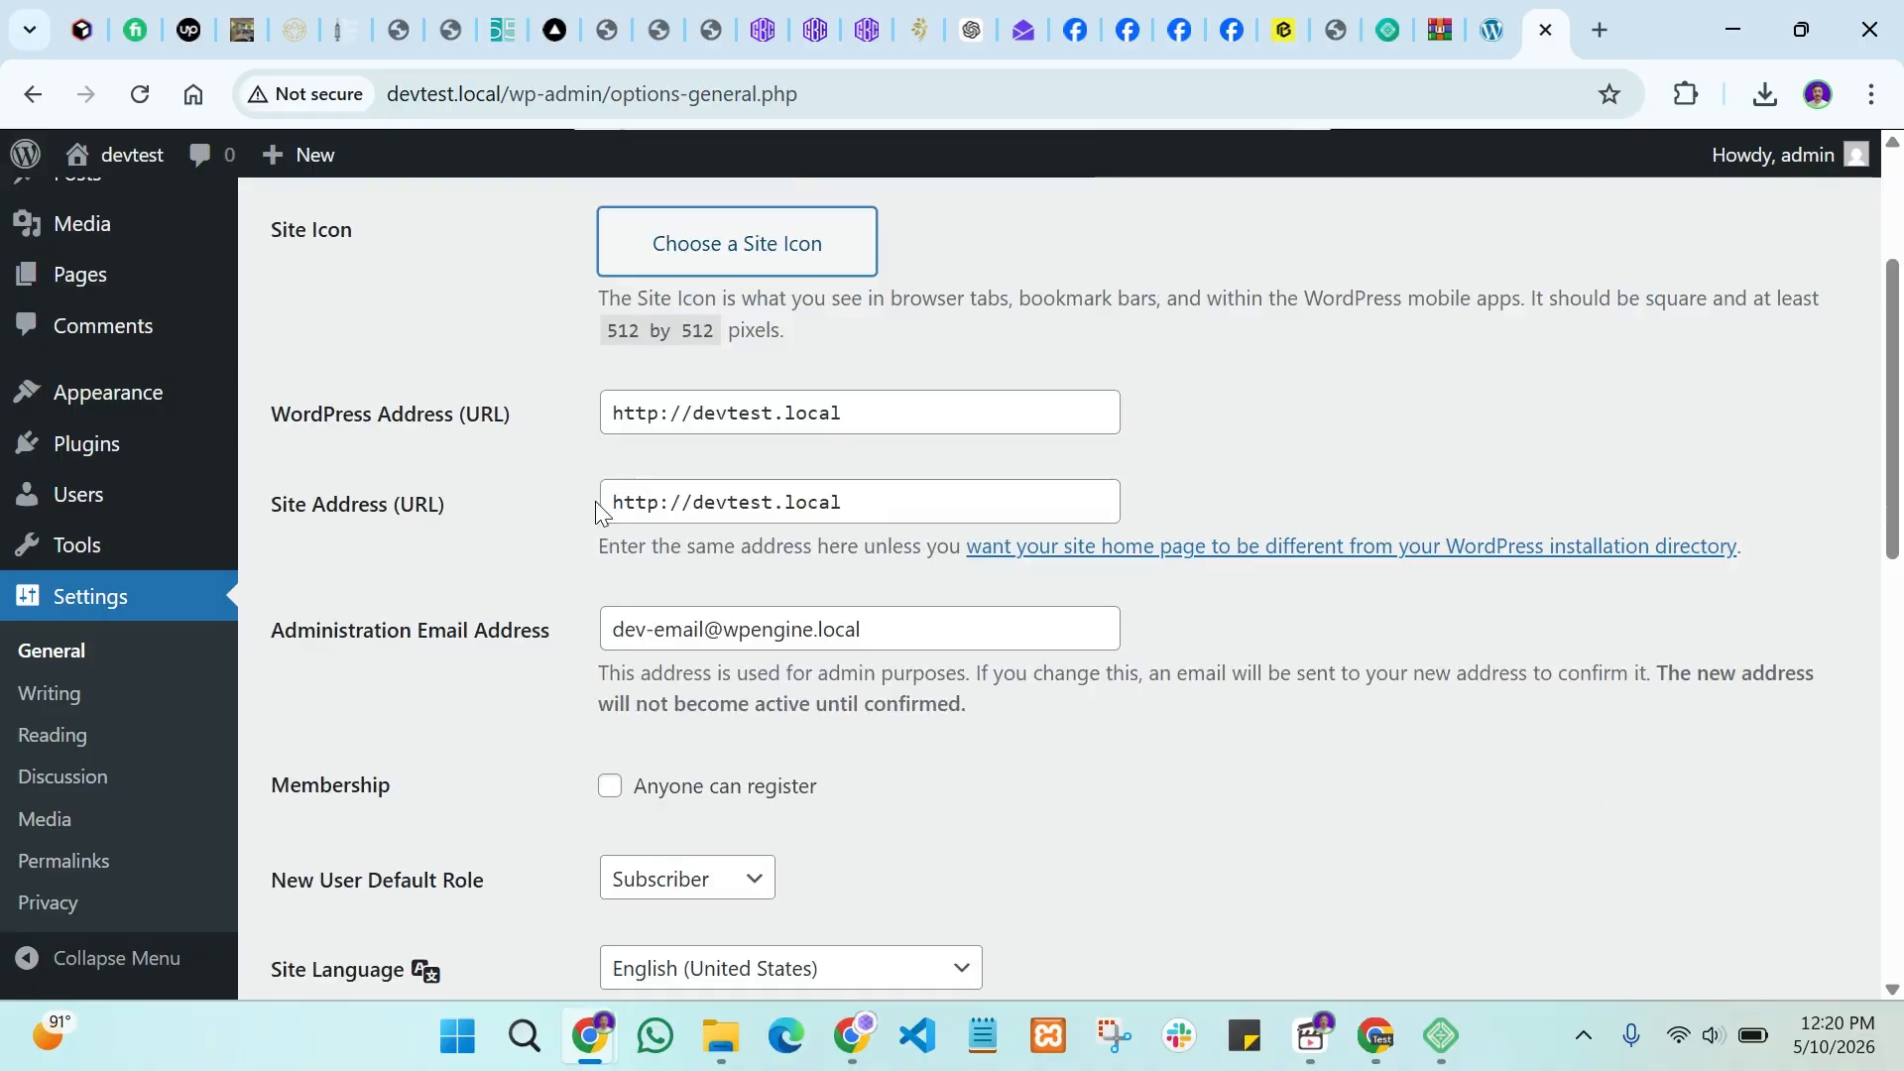
pyautogui.scroll(-2, 521, 538)
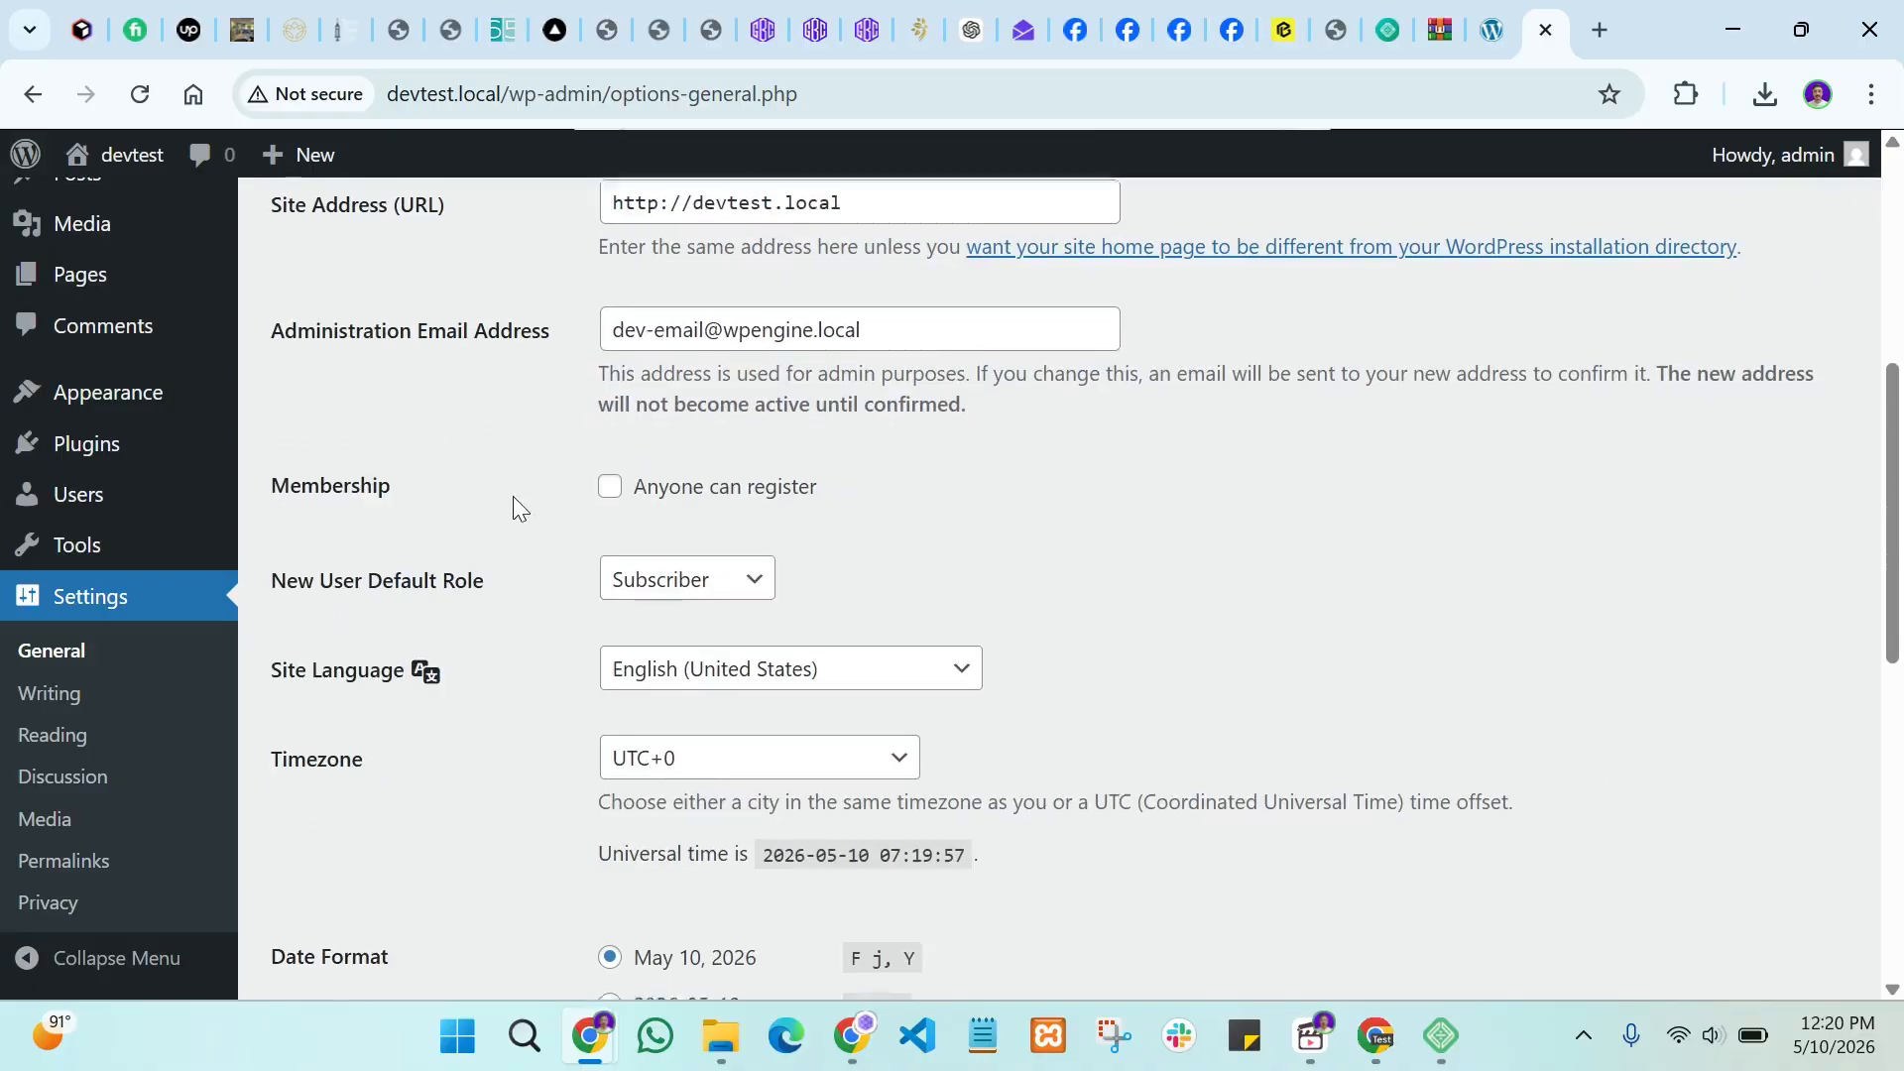
pyautogui.scroll(-1, 514, 496)
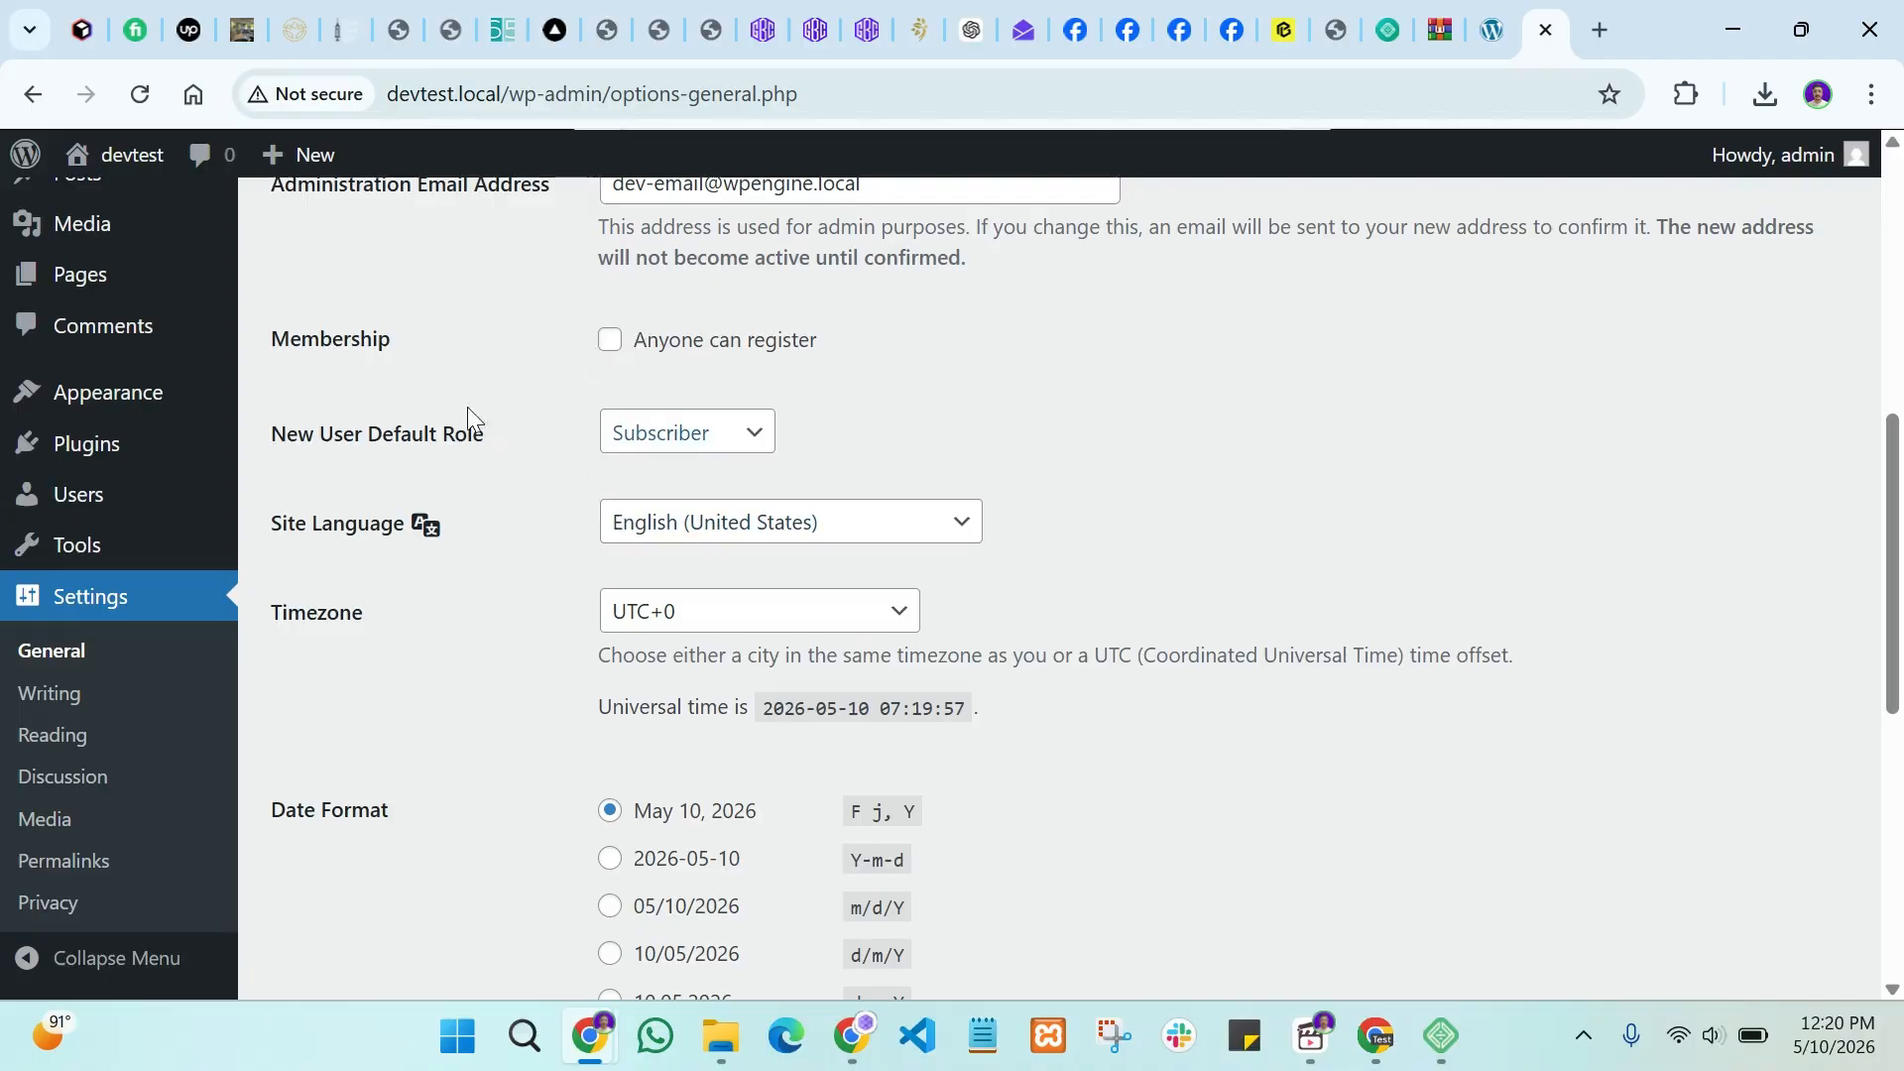
pyautogui.doubleClick(365, 338)
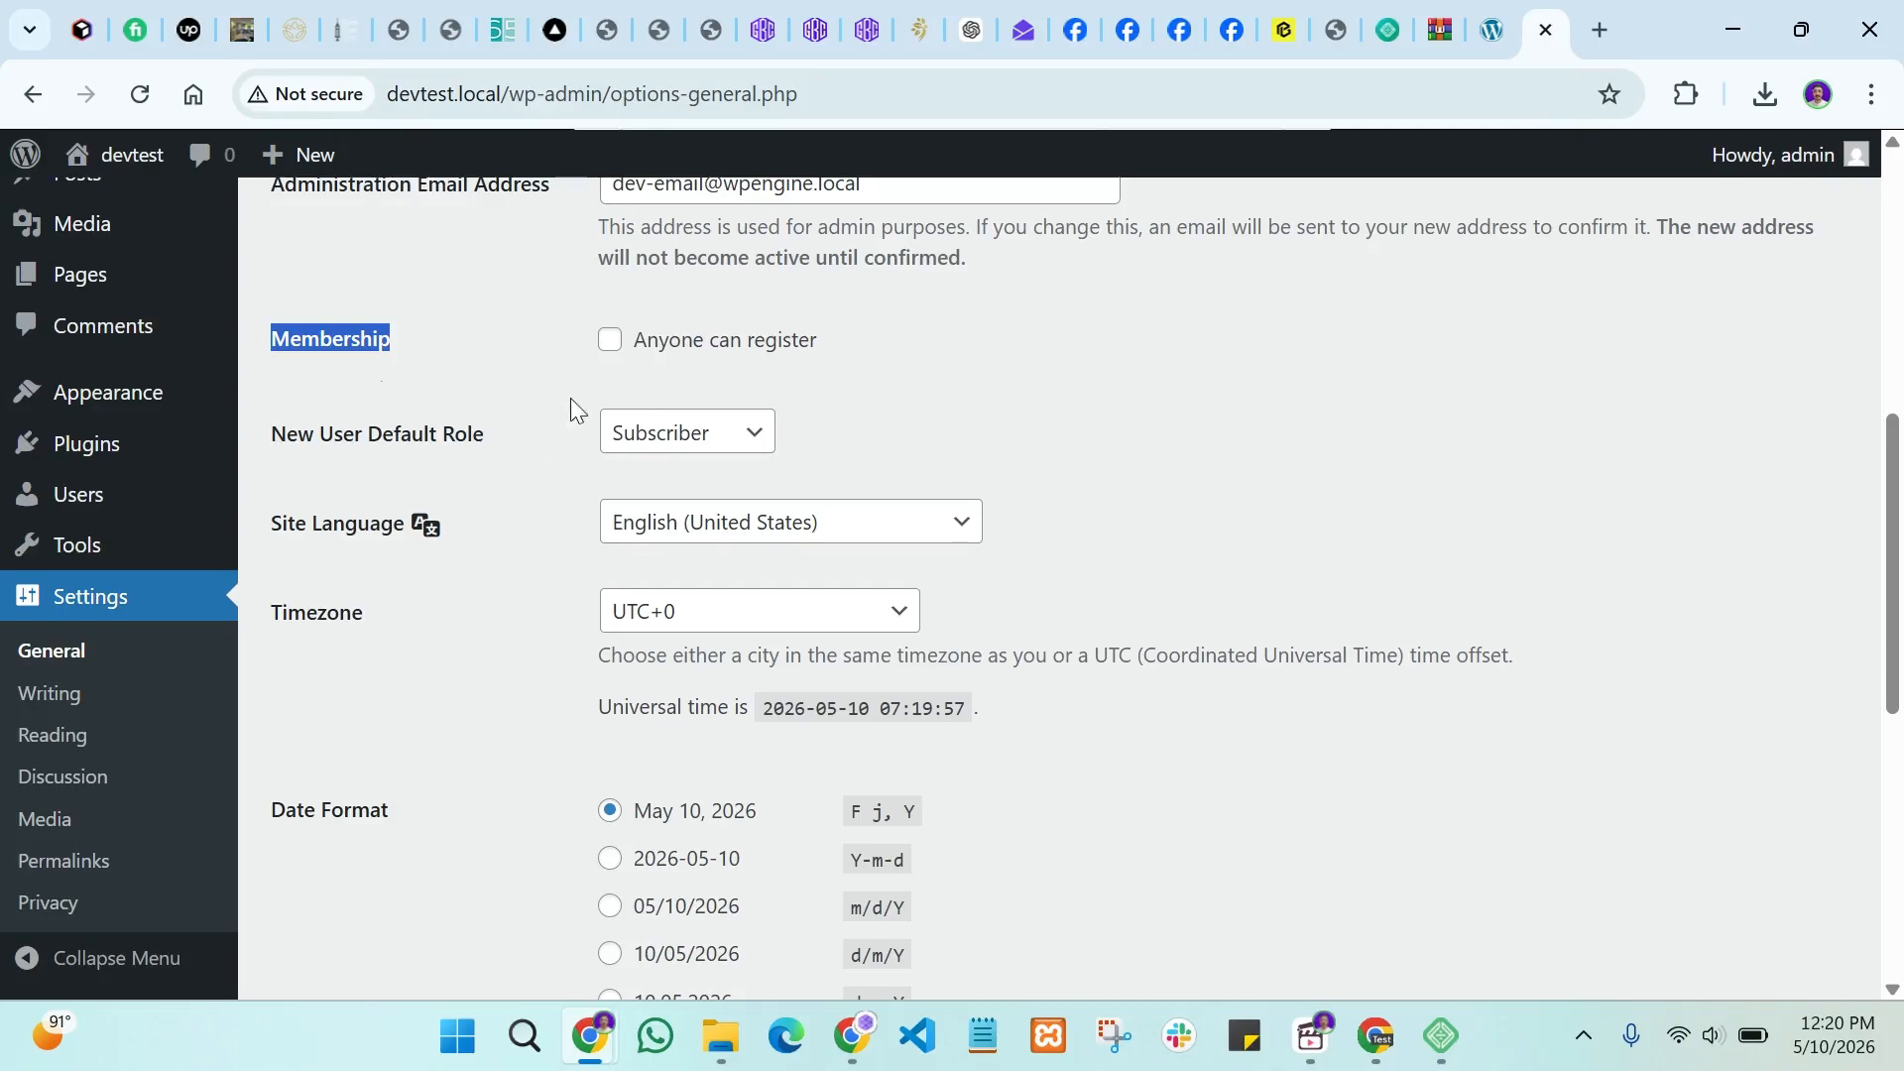
pyautogui.click(608, 343)
pyautogui.click(608, 344)
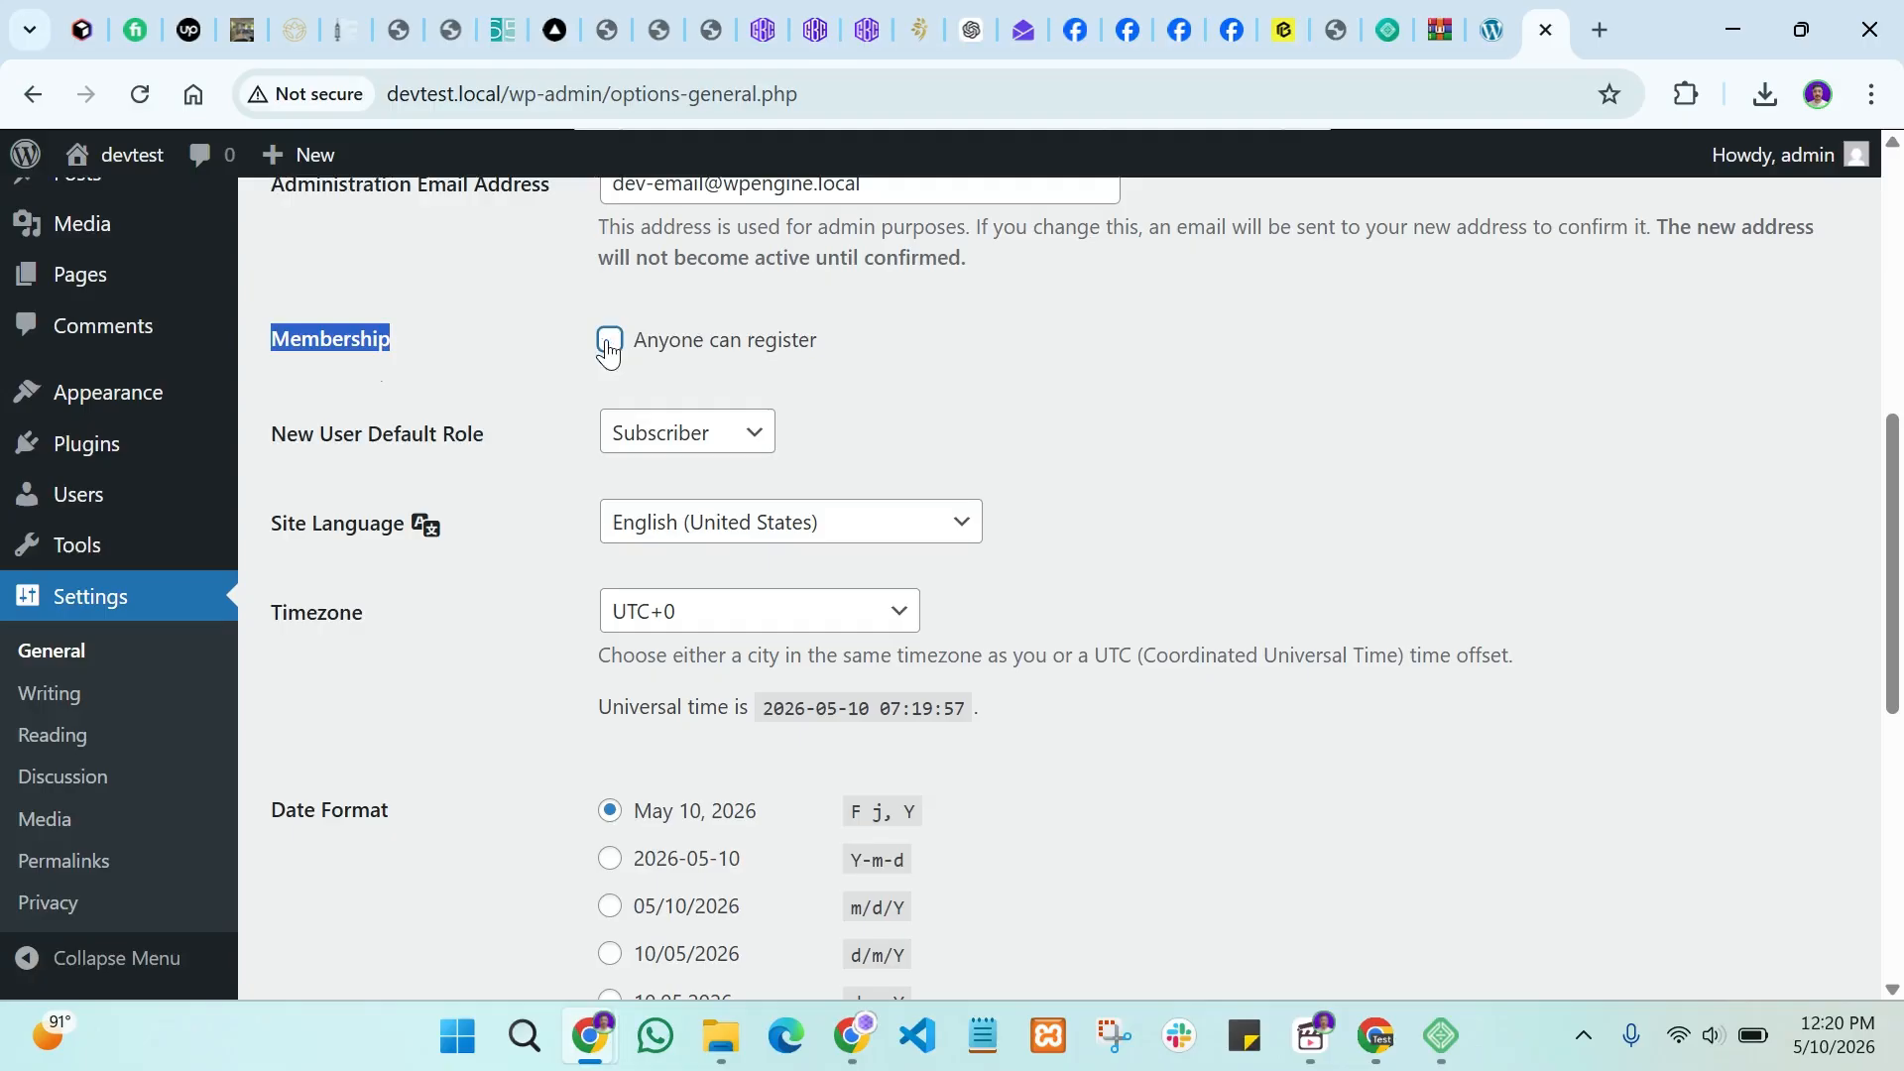
pyautogui.click(526, 399)
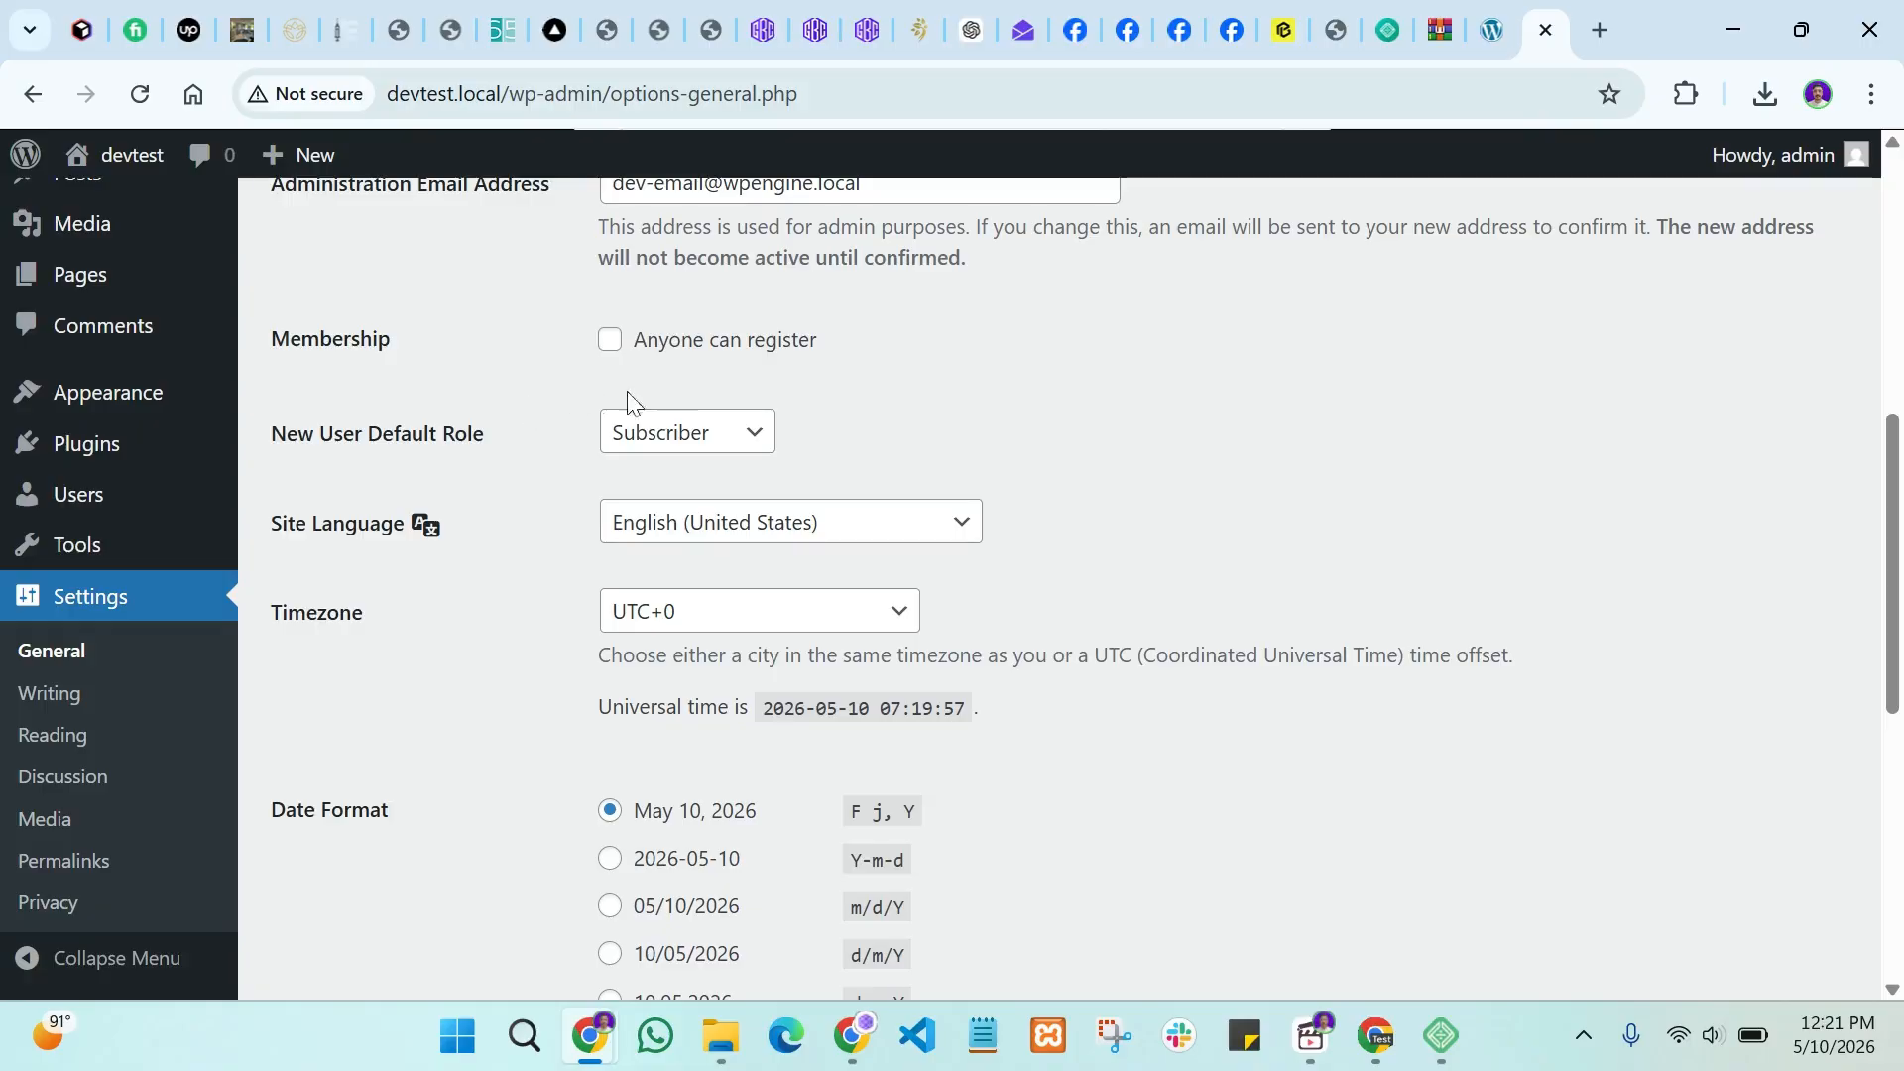
# Step: Keep Subscriber as New User Default Role and scroll through time format and week-start settings
pyautogui.click(695, 441)
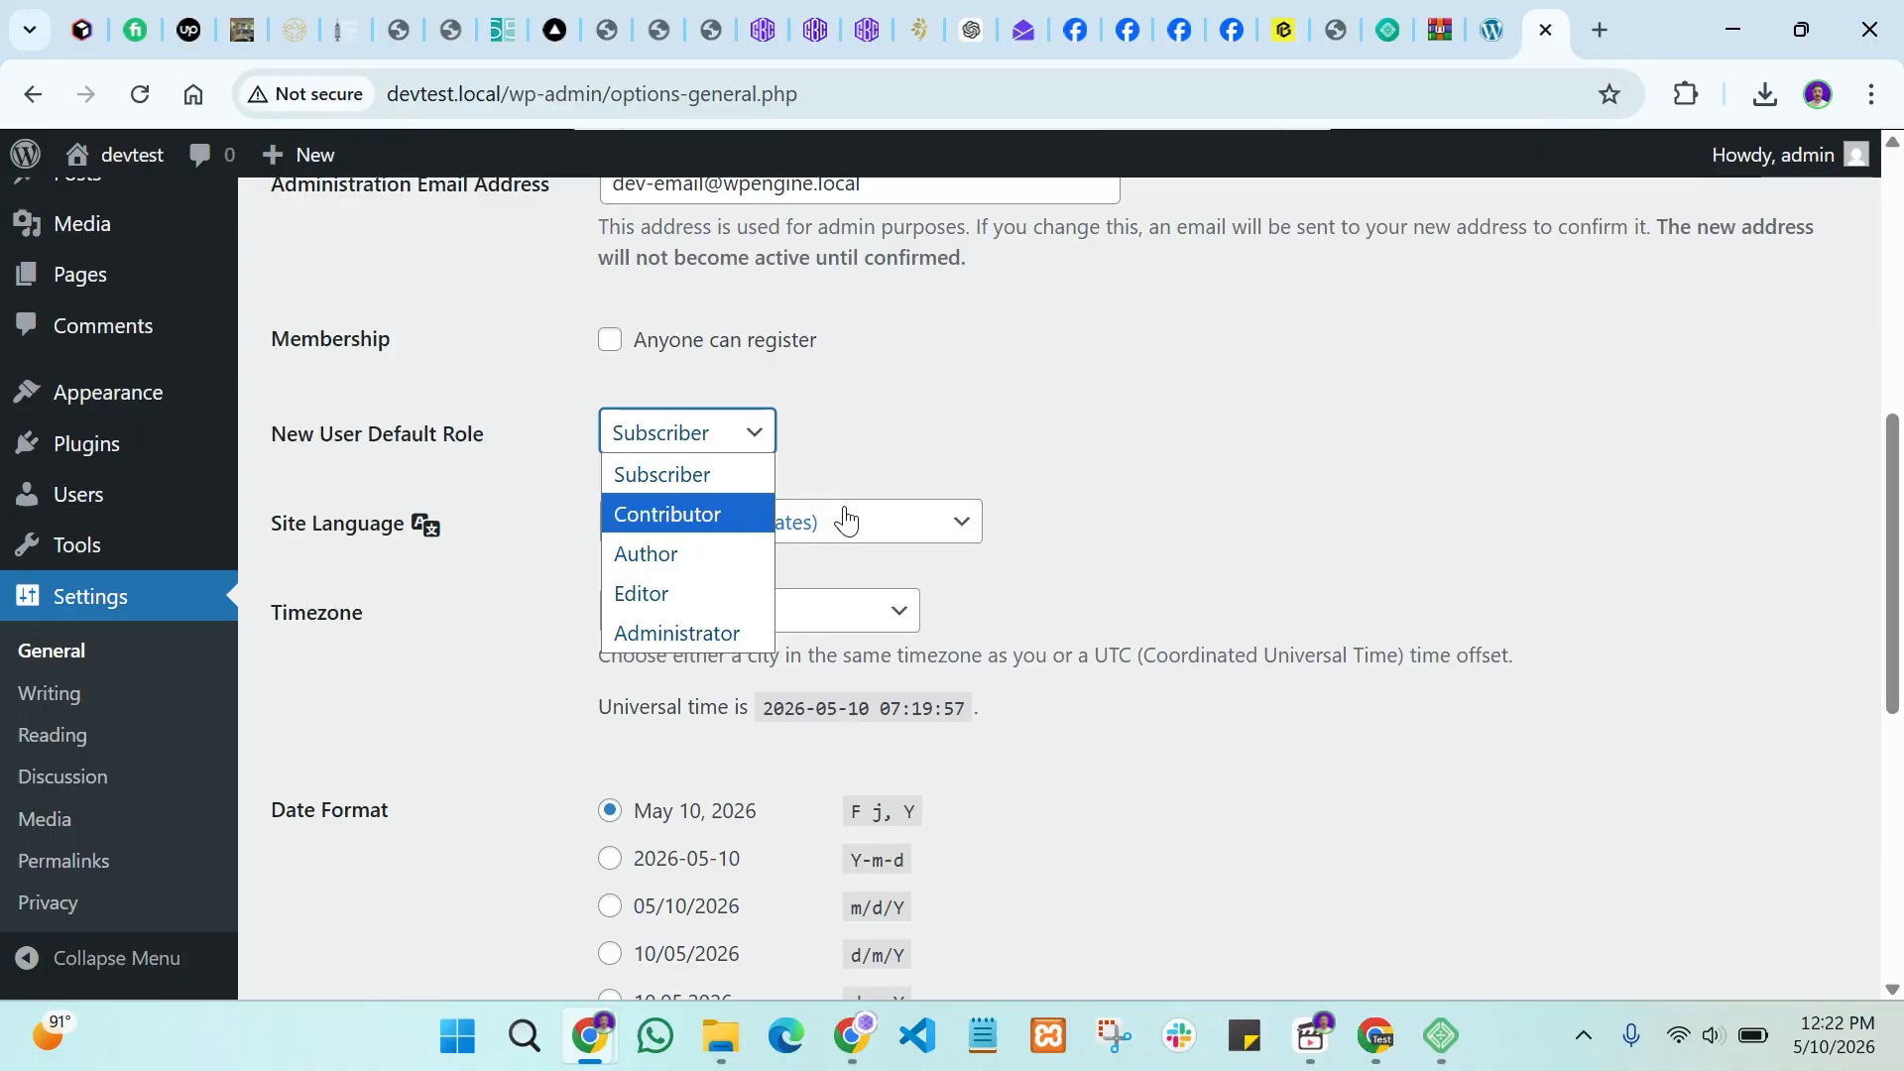
pyautogui.click(902, 367)
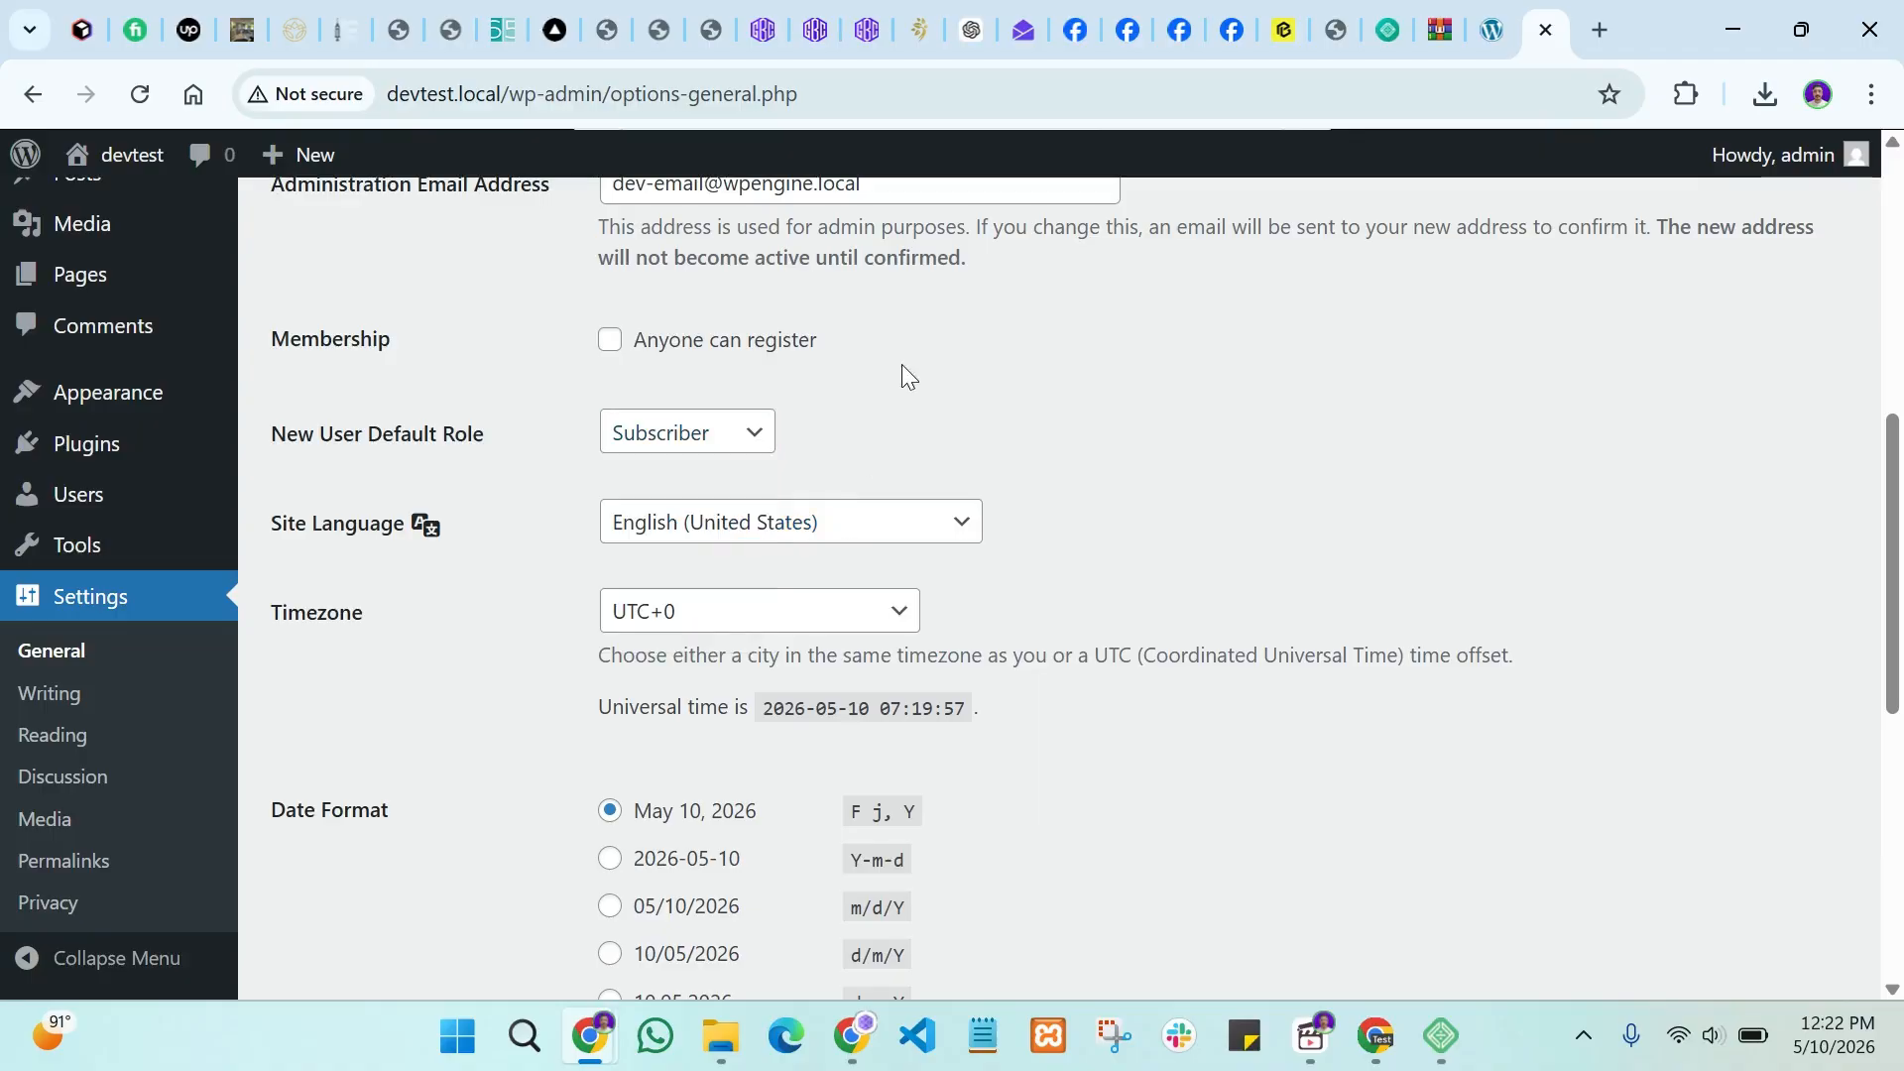
pyautogui.scroll(-1, 595, 591)
pyautogui.scroll(-6, 676, 593)
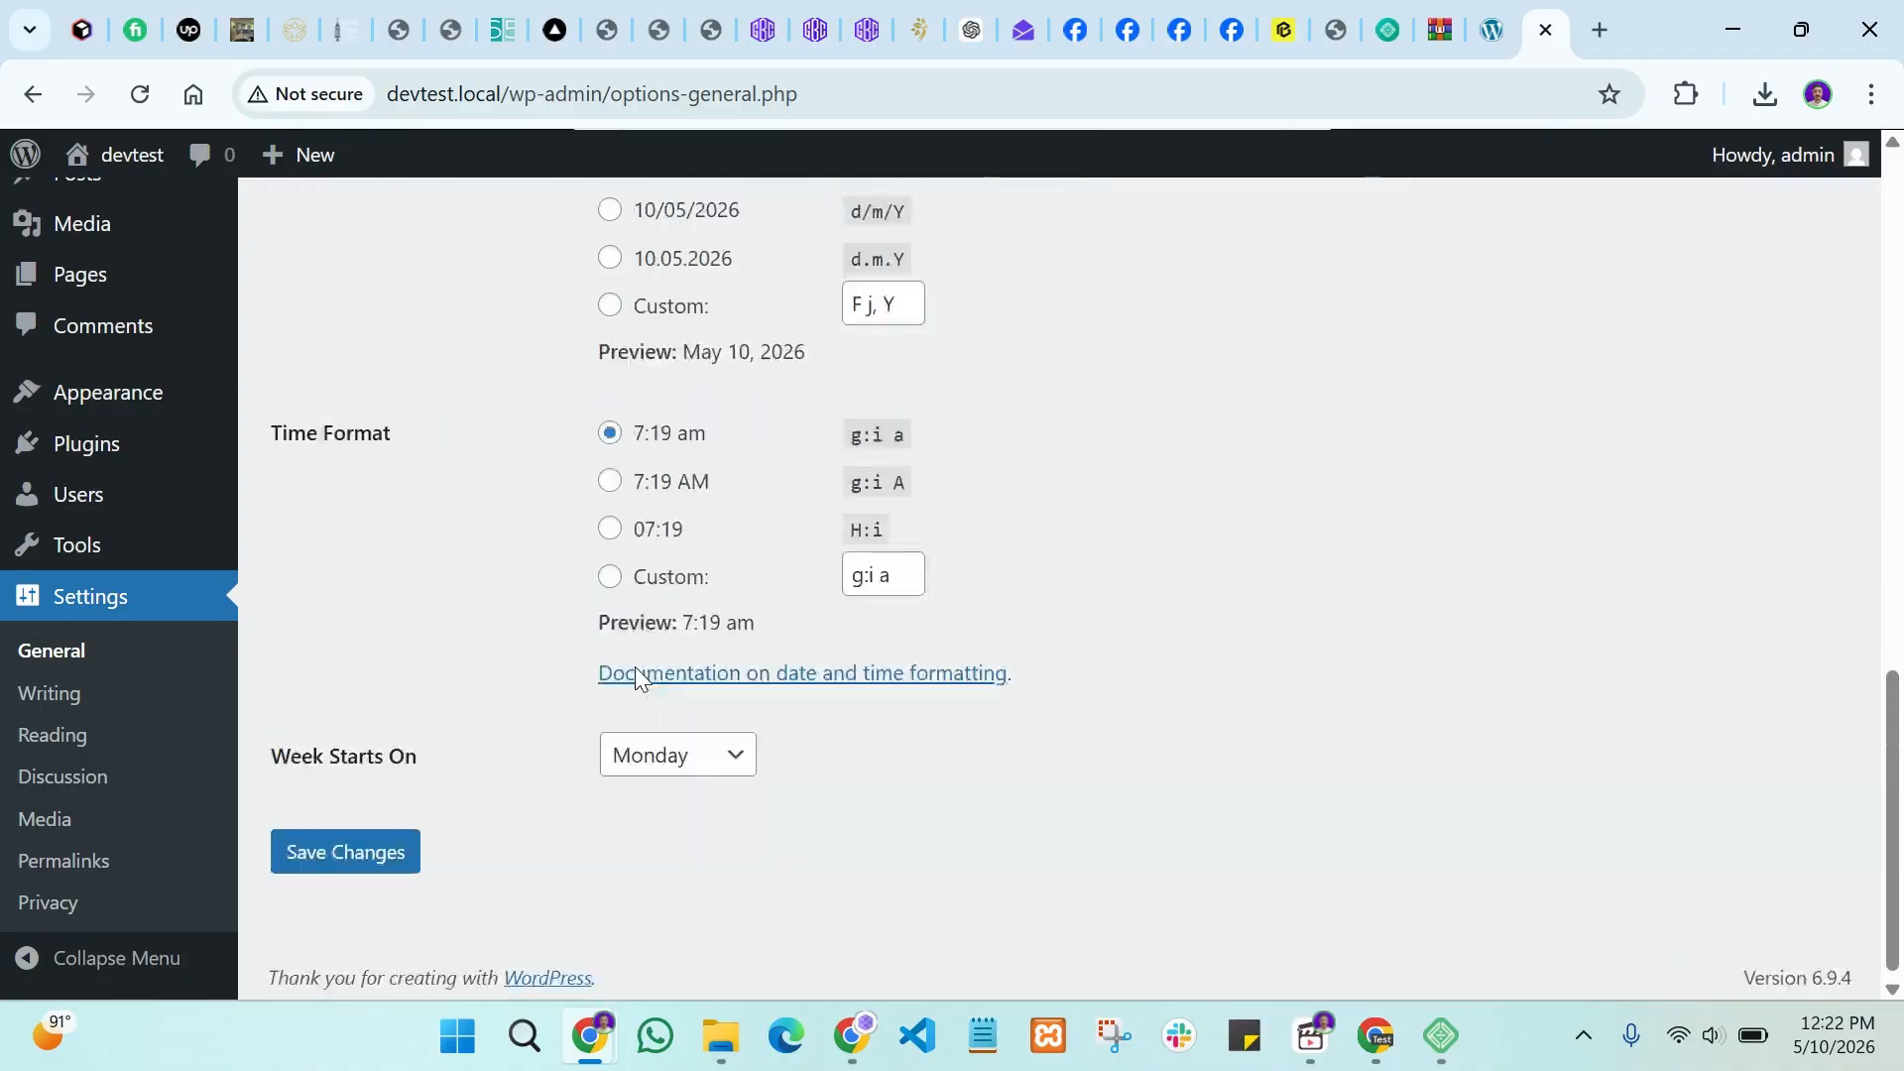
pyautogui.scroll(1, 815, 534)
pyautogui.scroll(4, 816, 533)
pyautogui.scroll(-5, 539, 643)
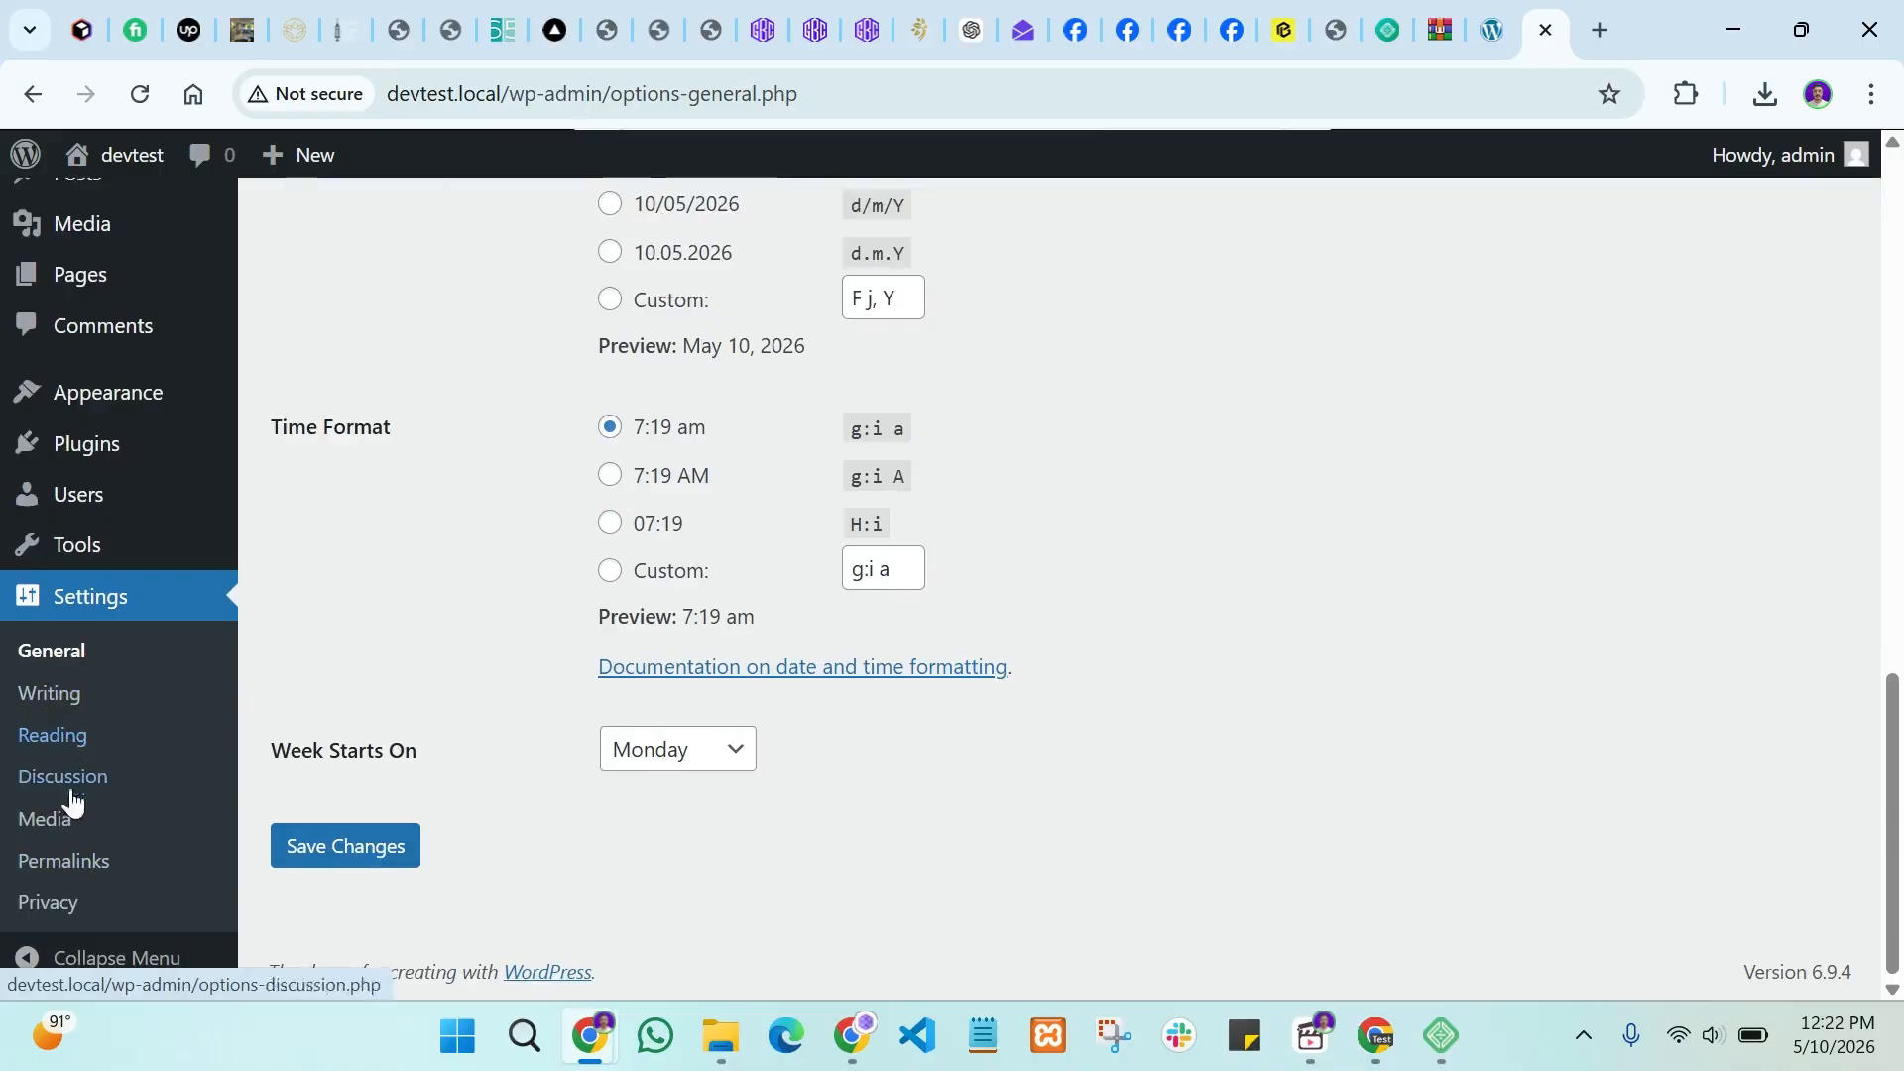
# Step: Skim Writing settings, then open Permalink Settings and inspect the page address
pyautogui.click(50, 693)
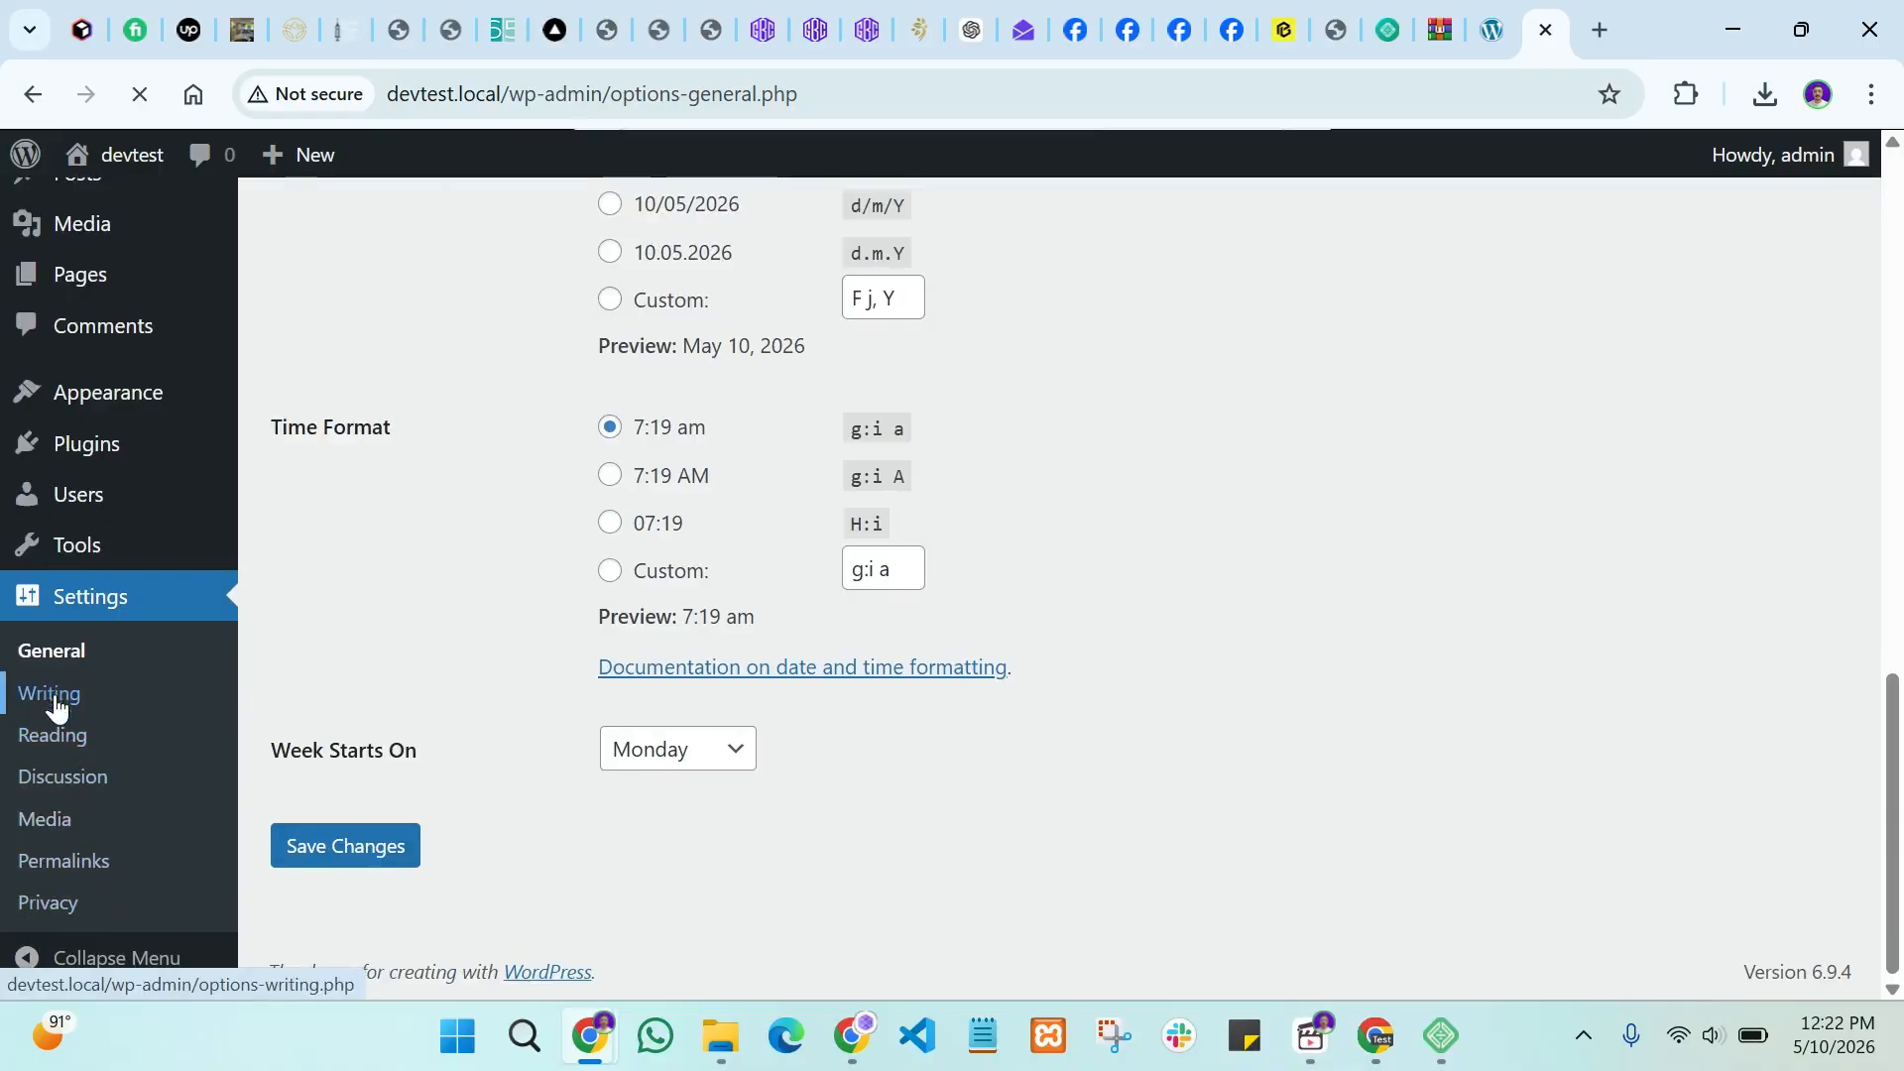
pyautogui.scroll(-4, 442, 642)
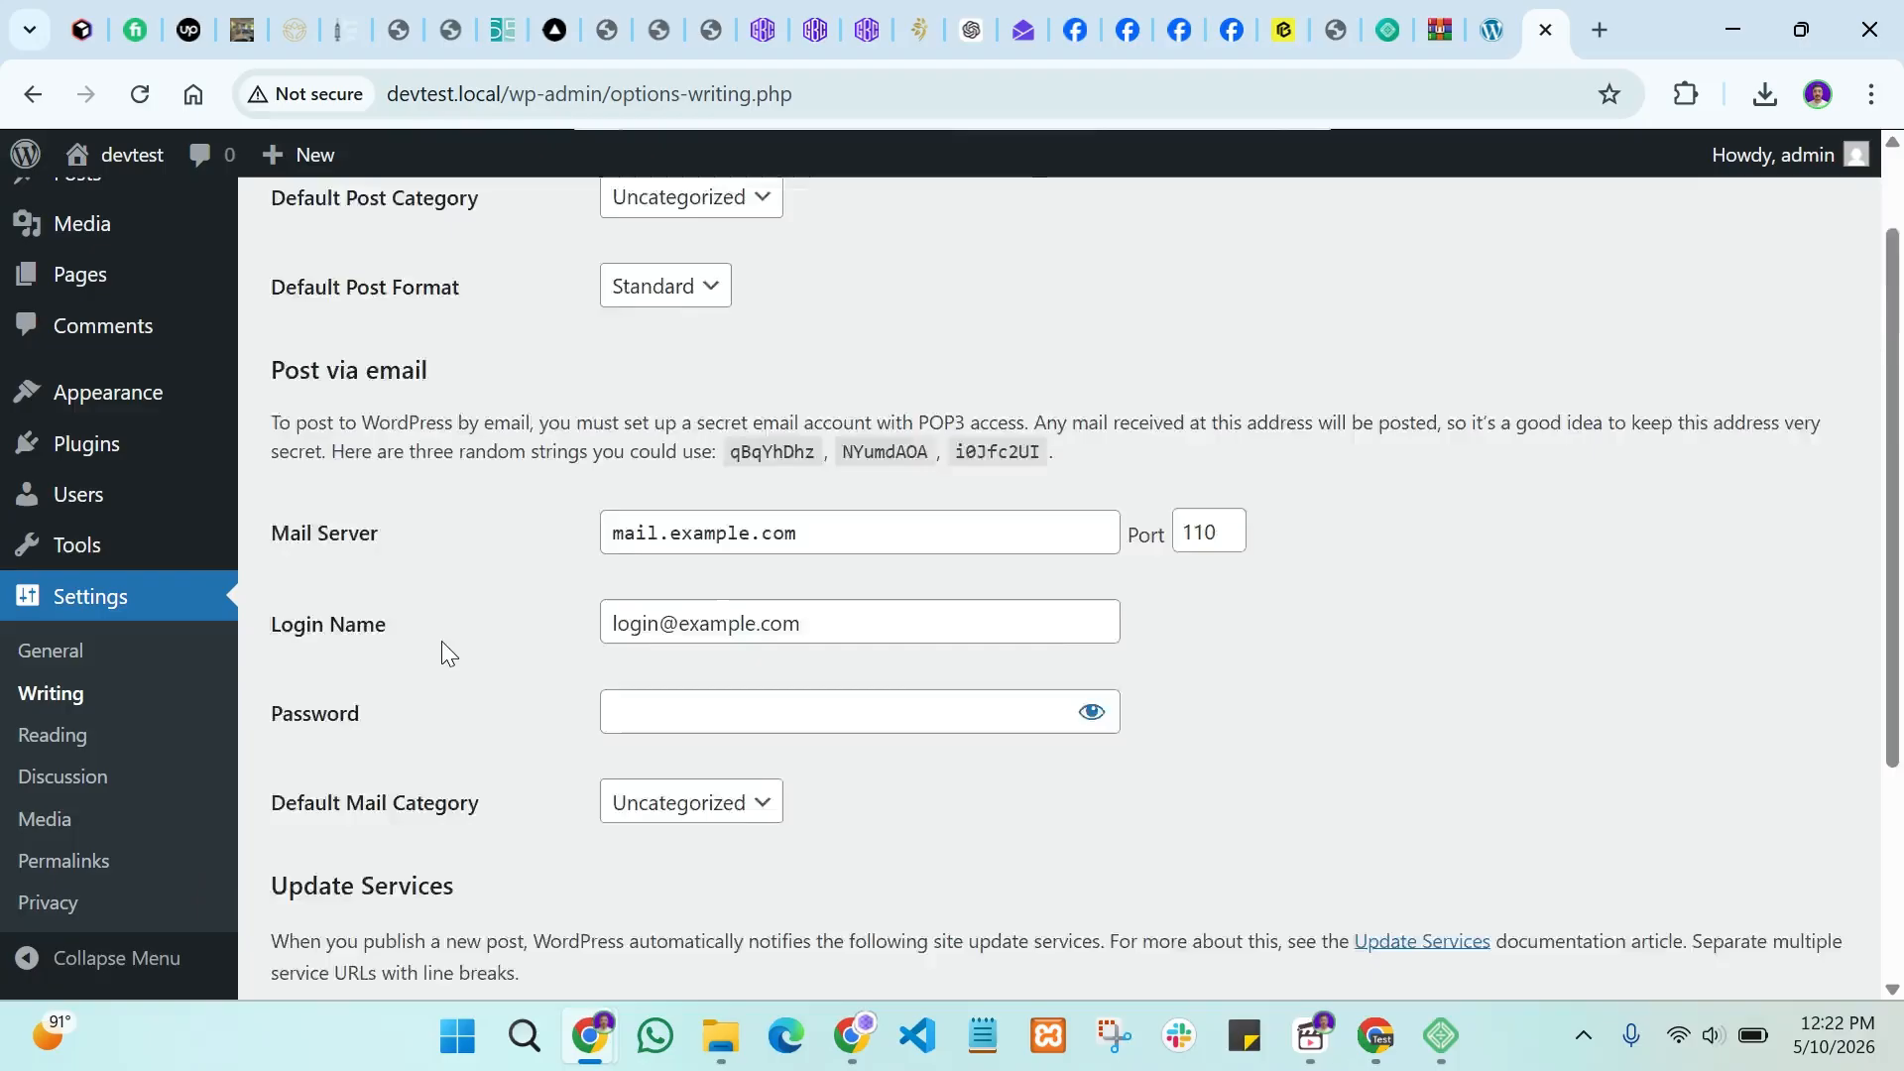
pyautogui.click(90, 861)
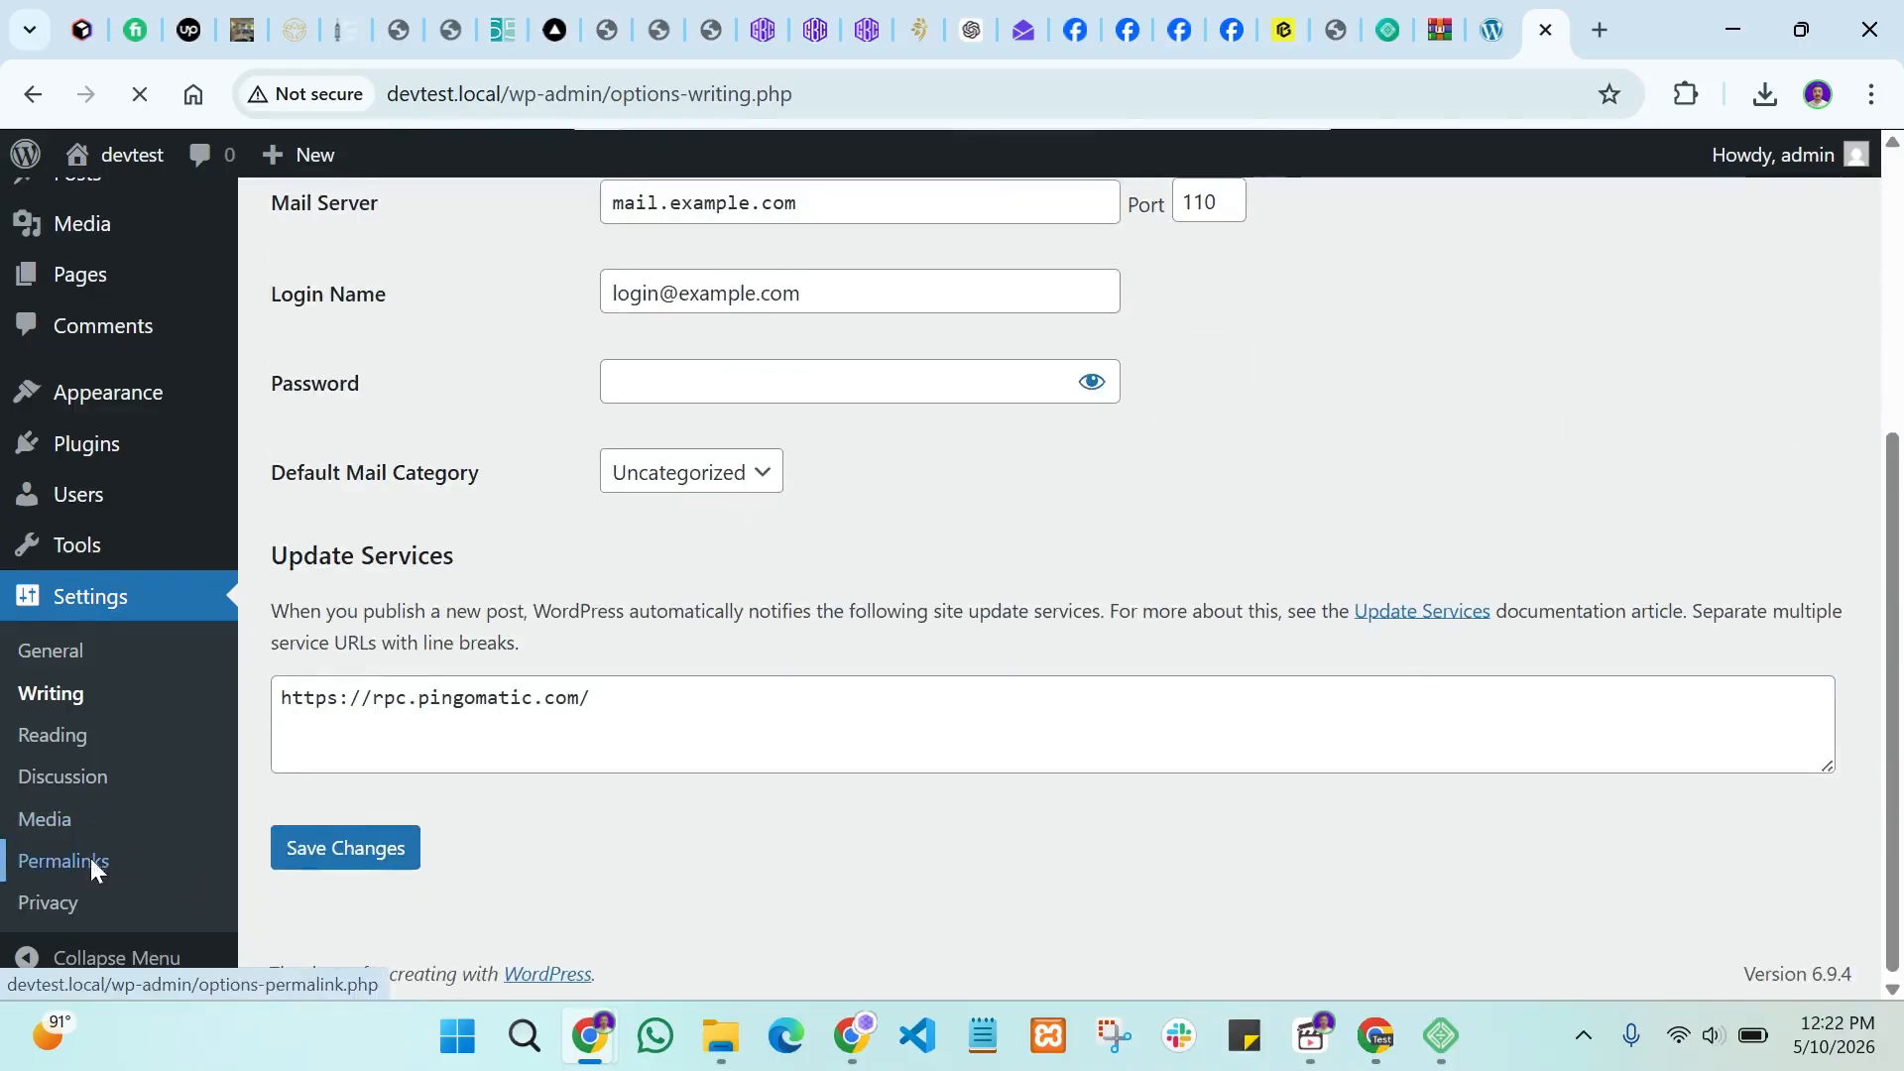
pyautogui.scroll(-3, 150, 845)
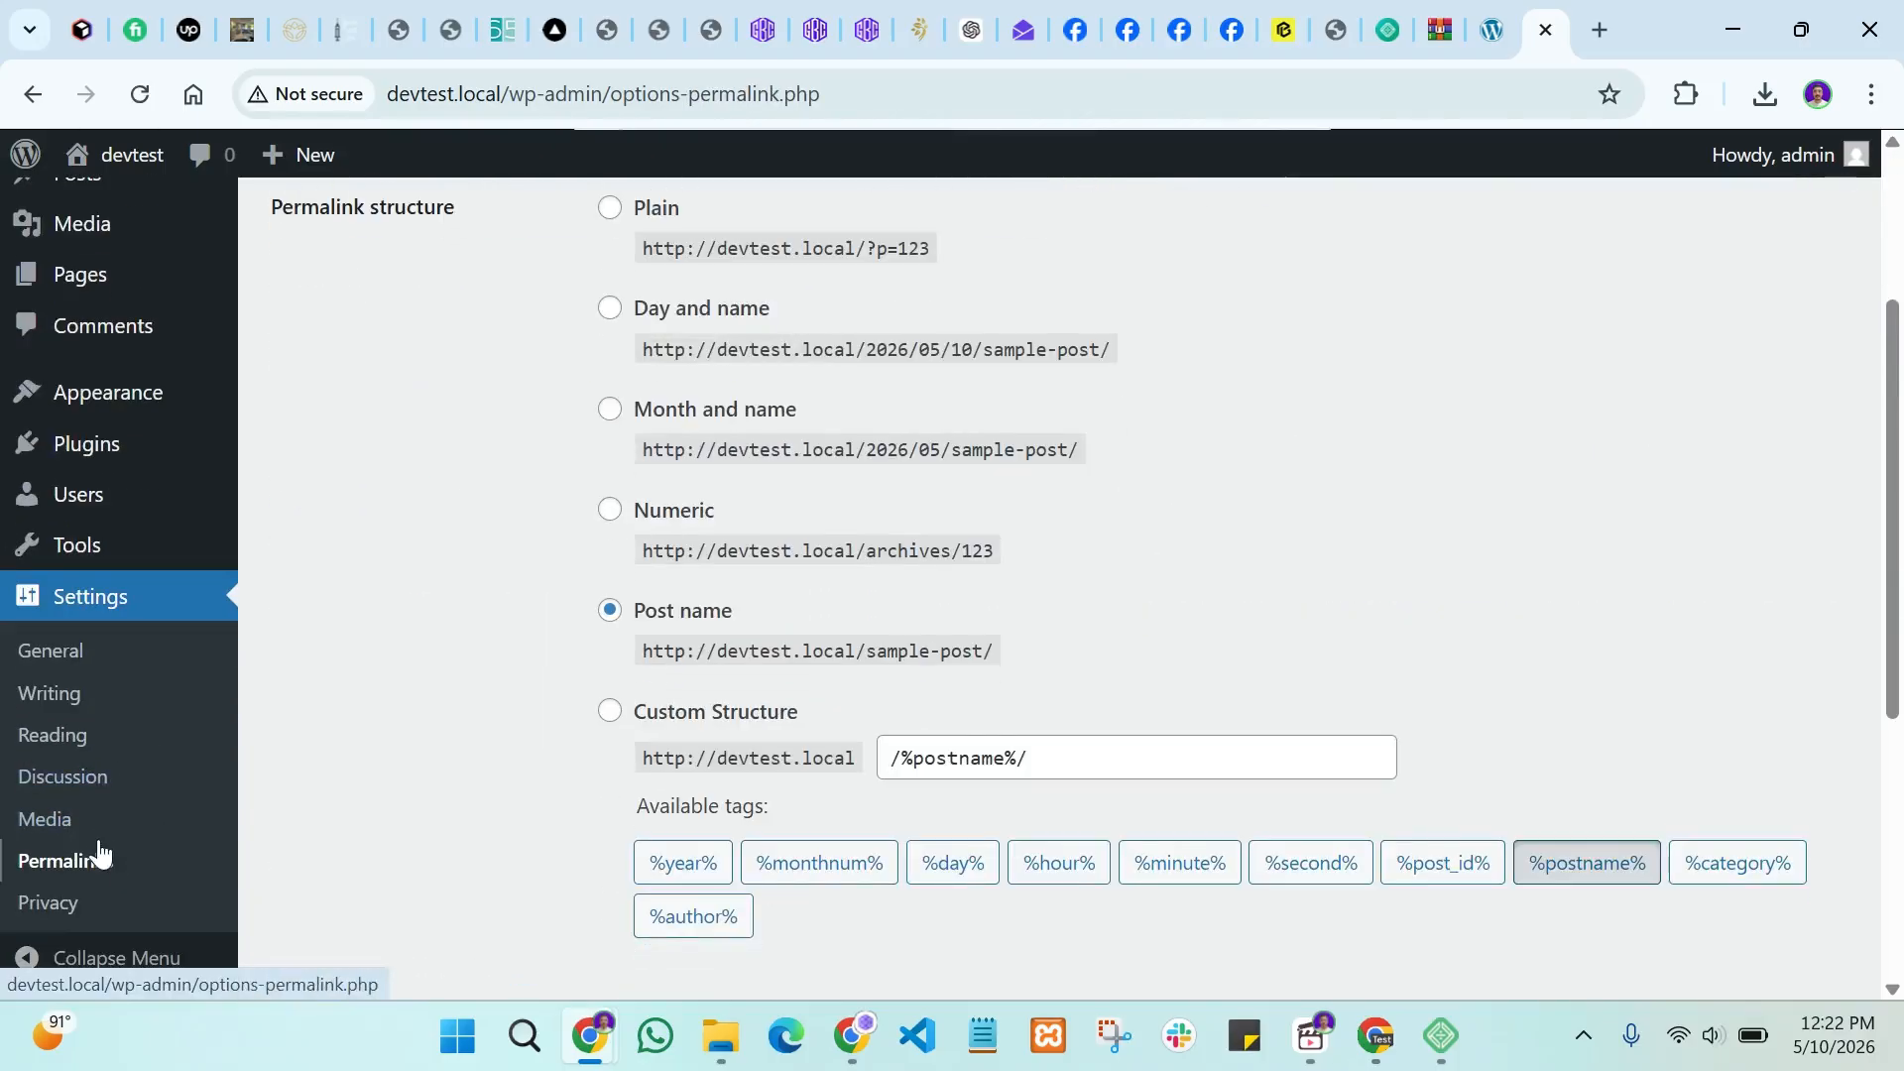
pyautogui.scroll(3, 514, 622)
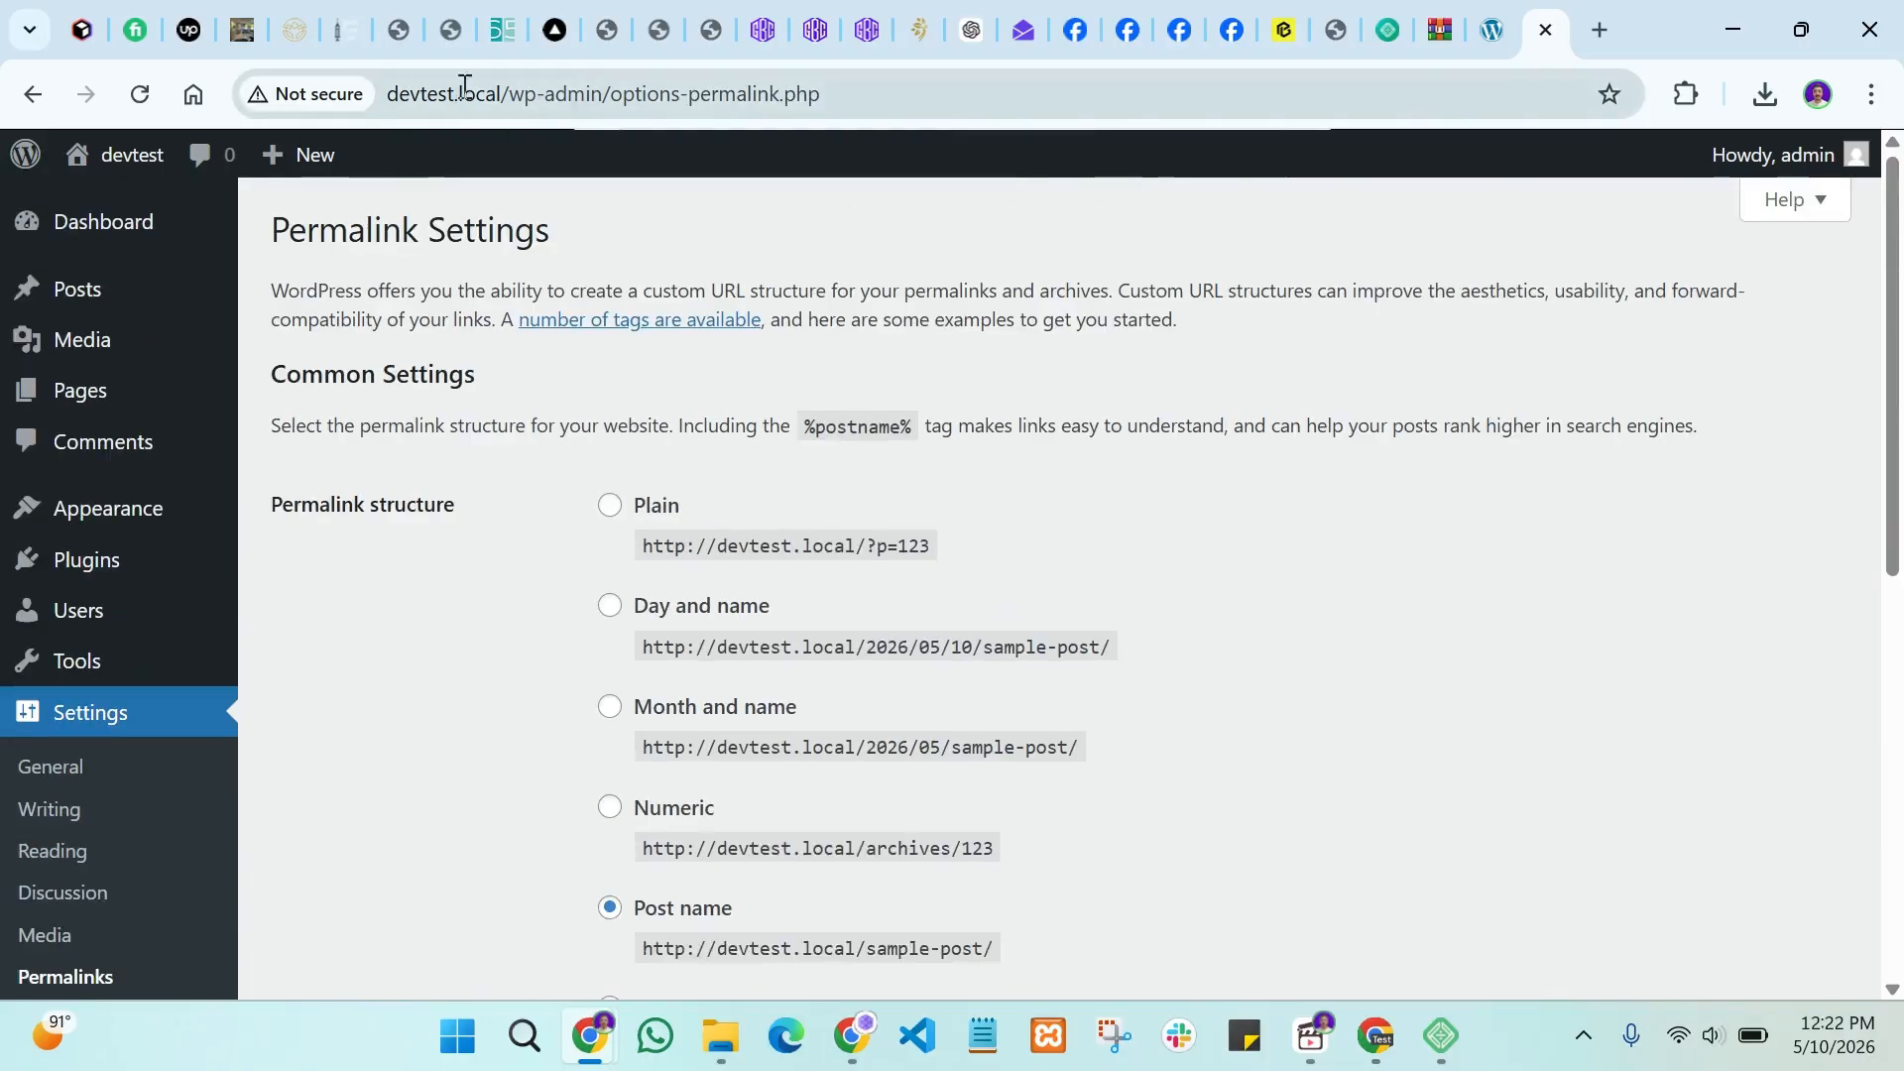
pyautogui.moveTo(624, 91); pyautogui.dragTo(314, 85)
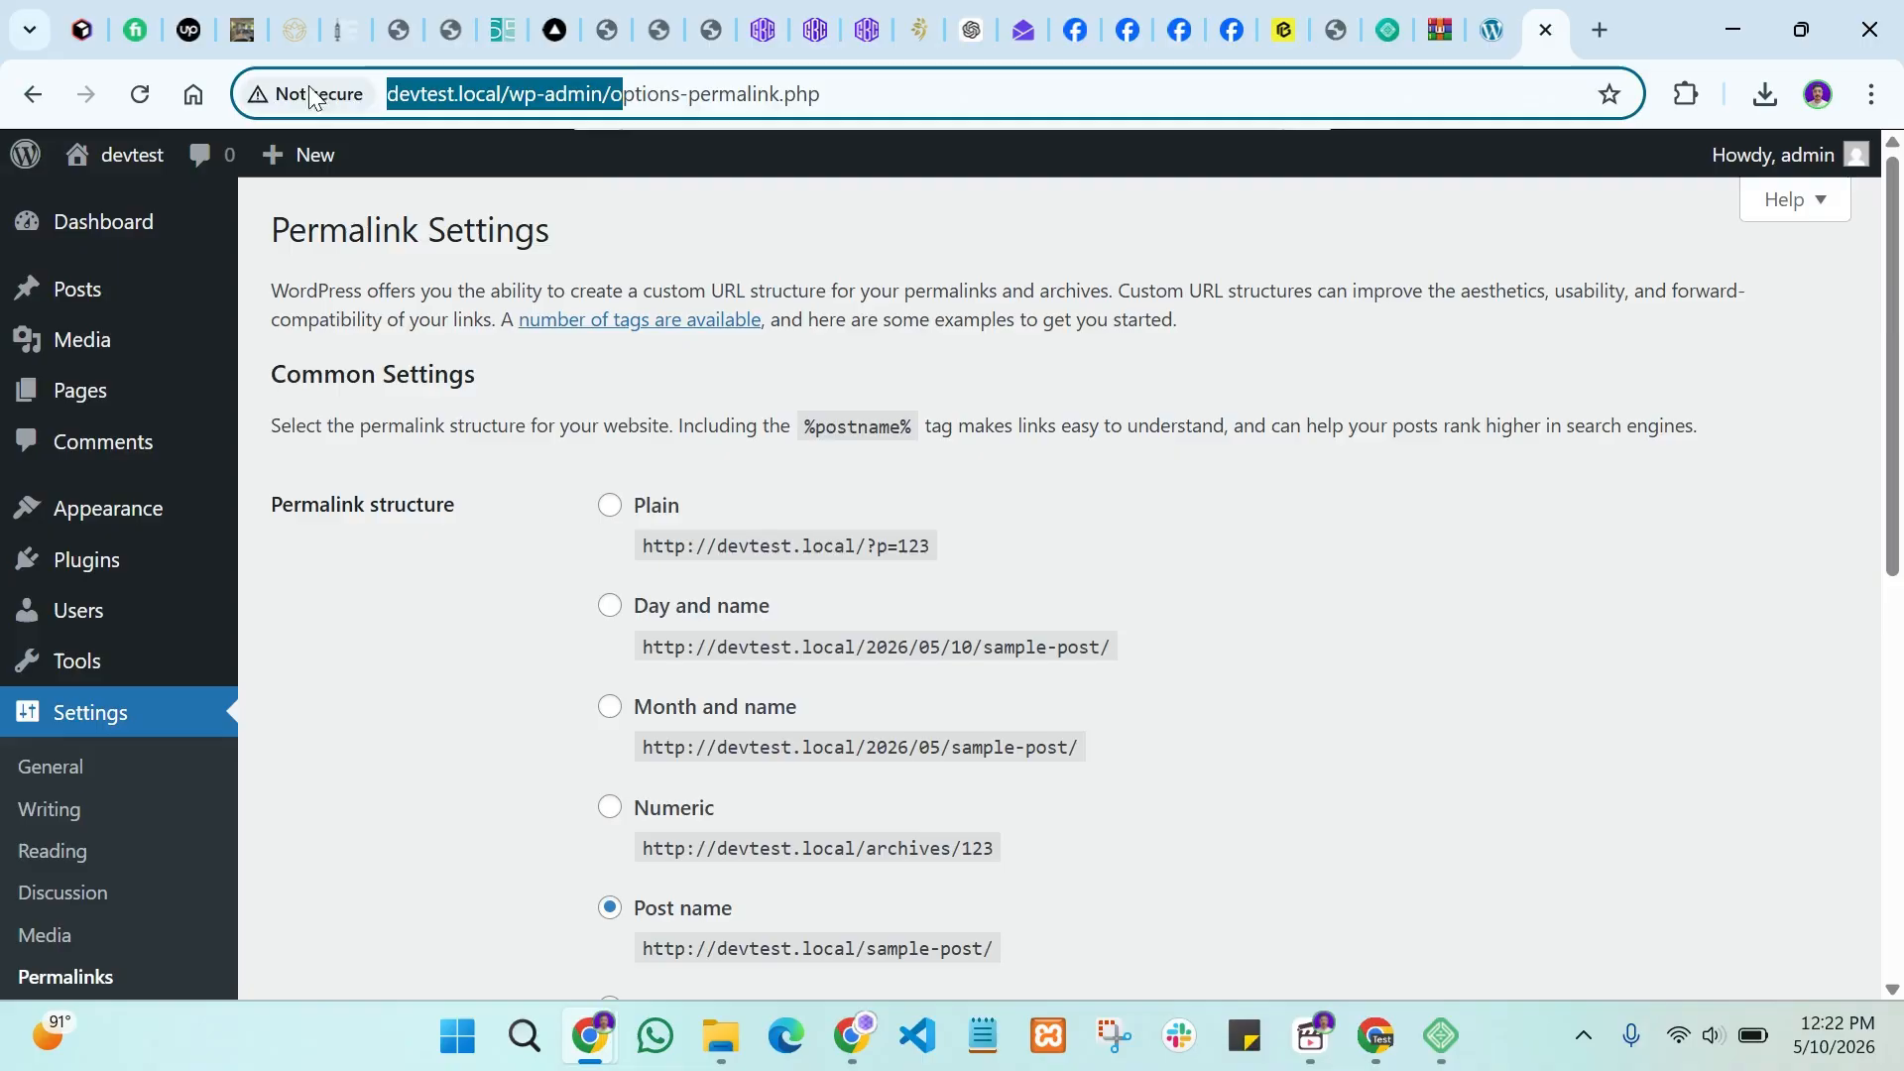
pyautogui.click(444, 647)
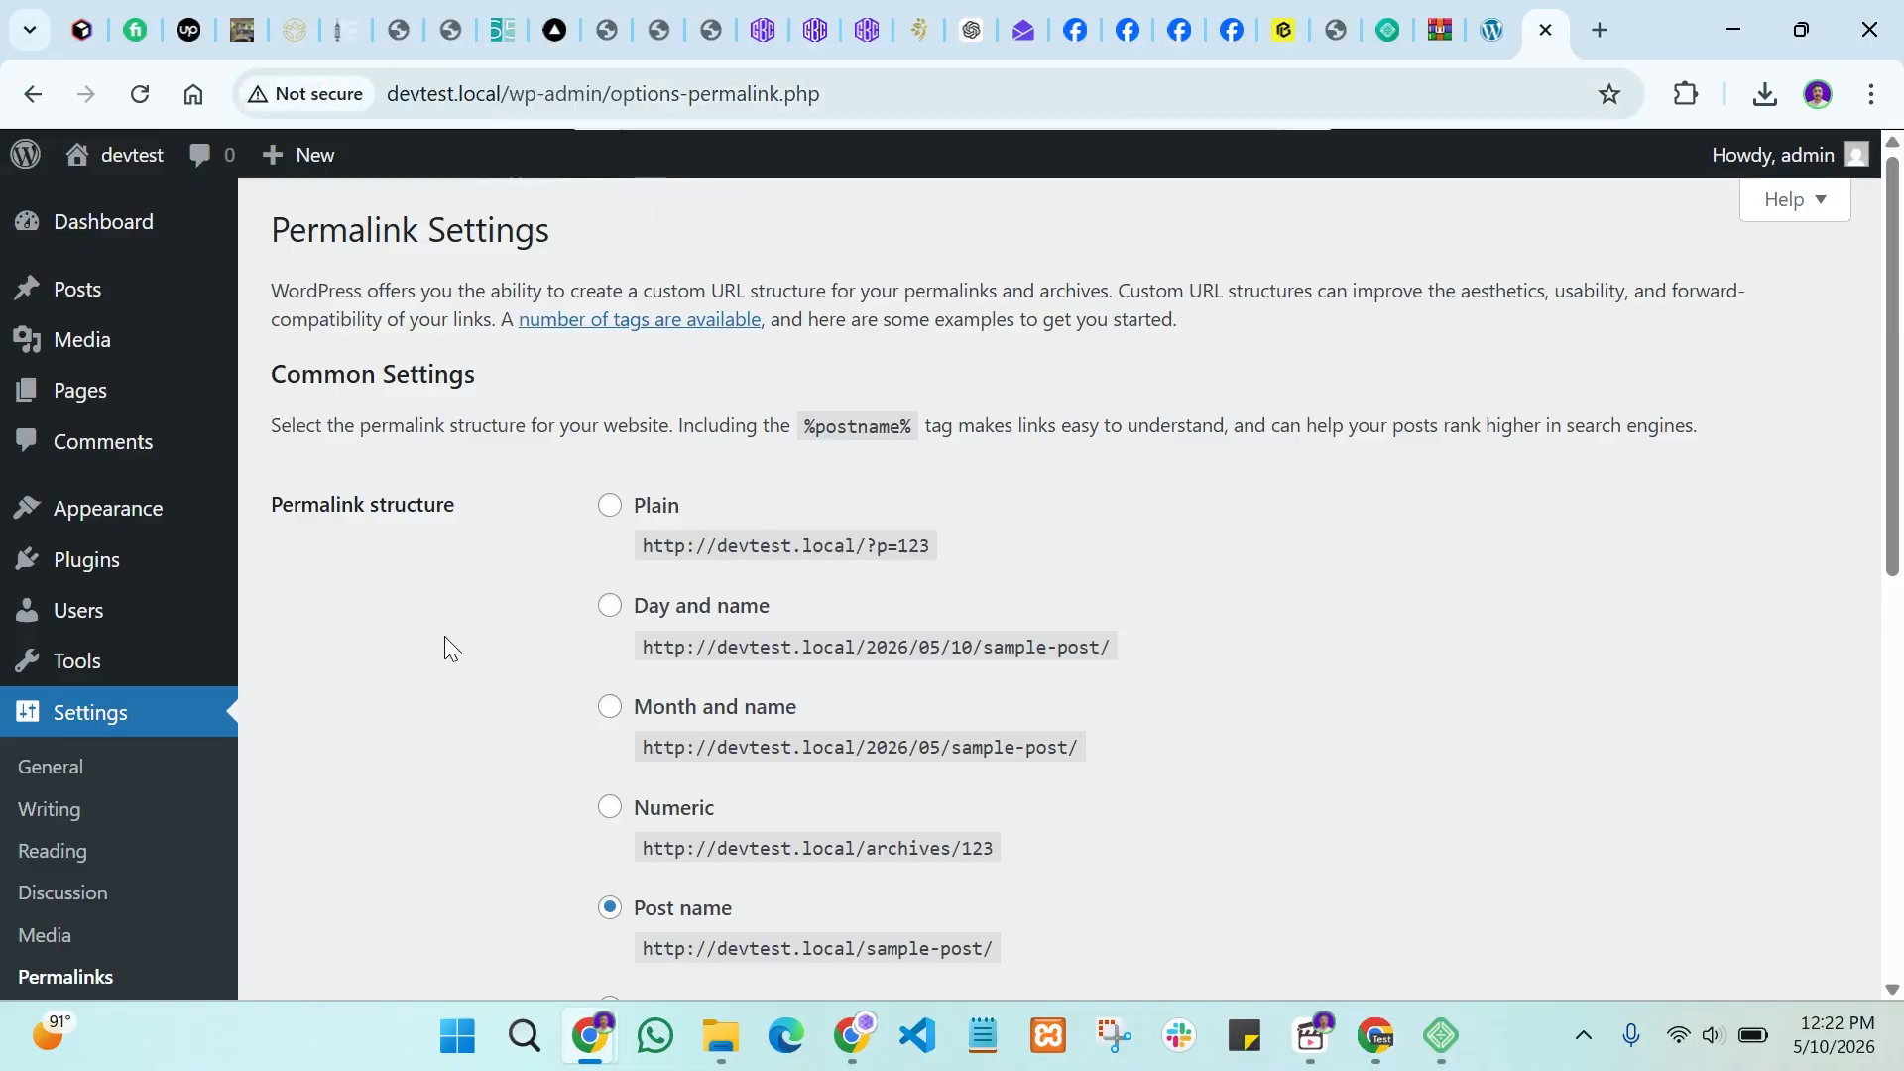
pyautogui.scroll(-3, 445, 647)
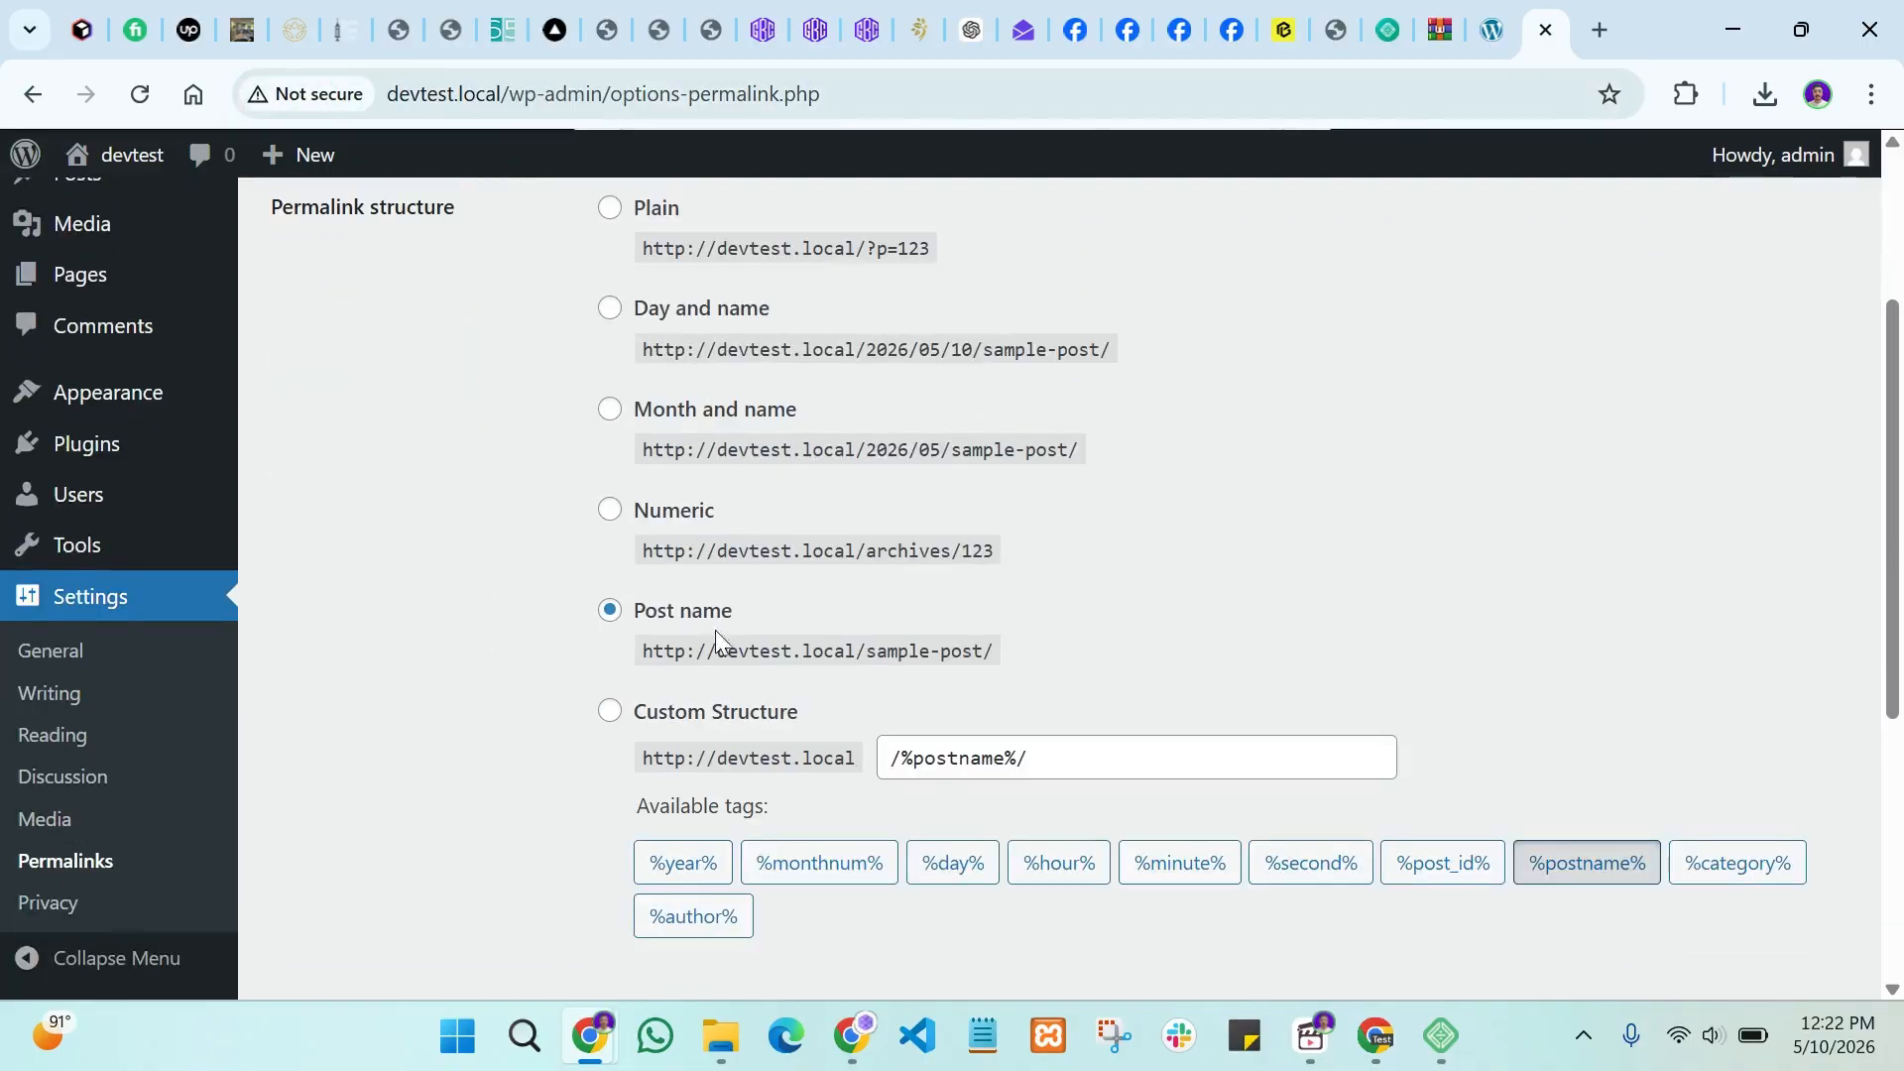
pyautogui.scroll(3, 661, 617)
pyautogui.scroll(-1, 600, 616)
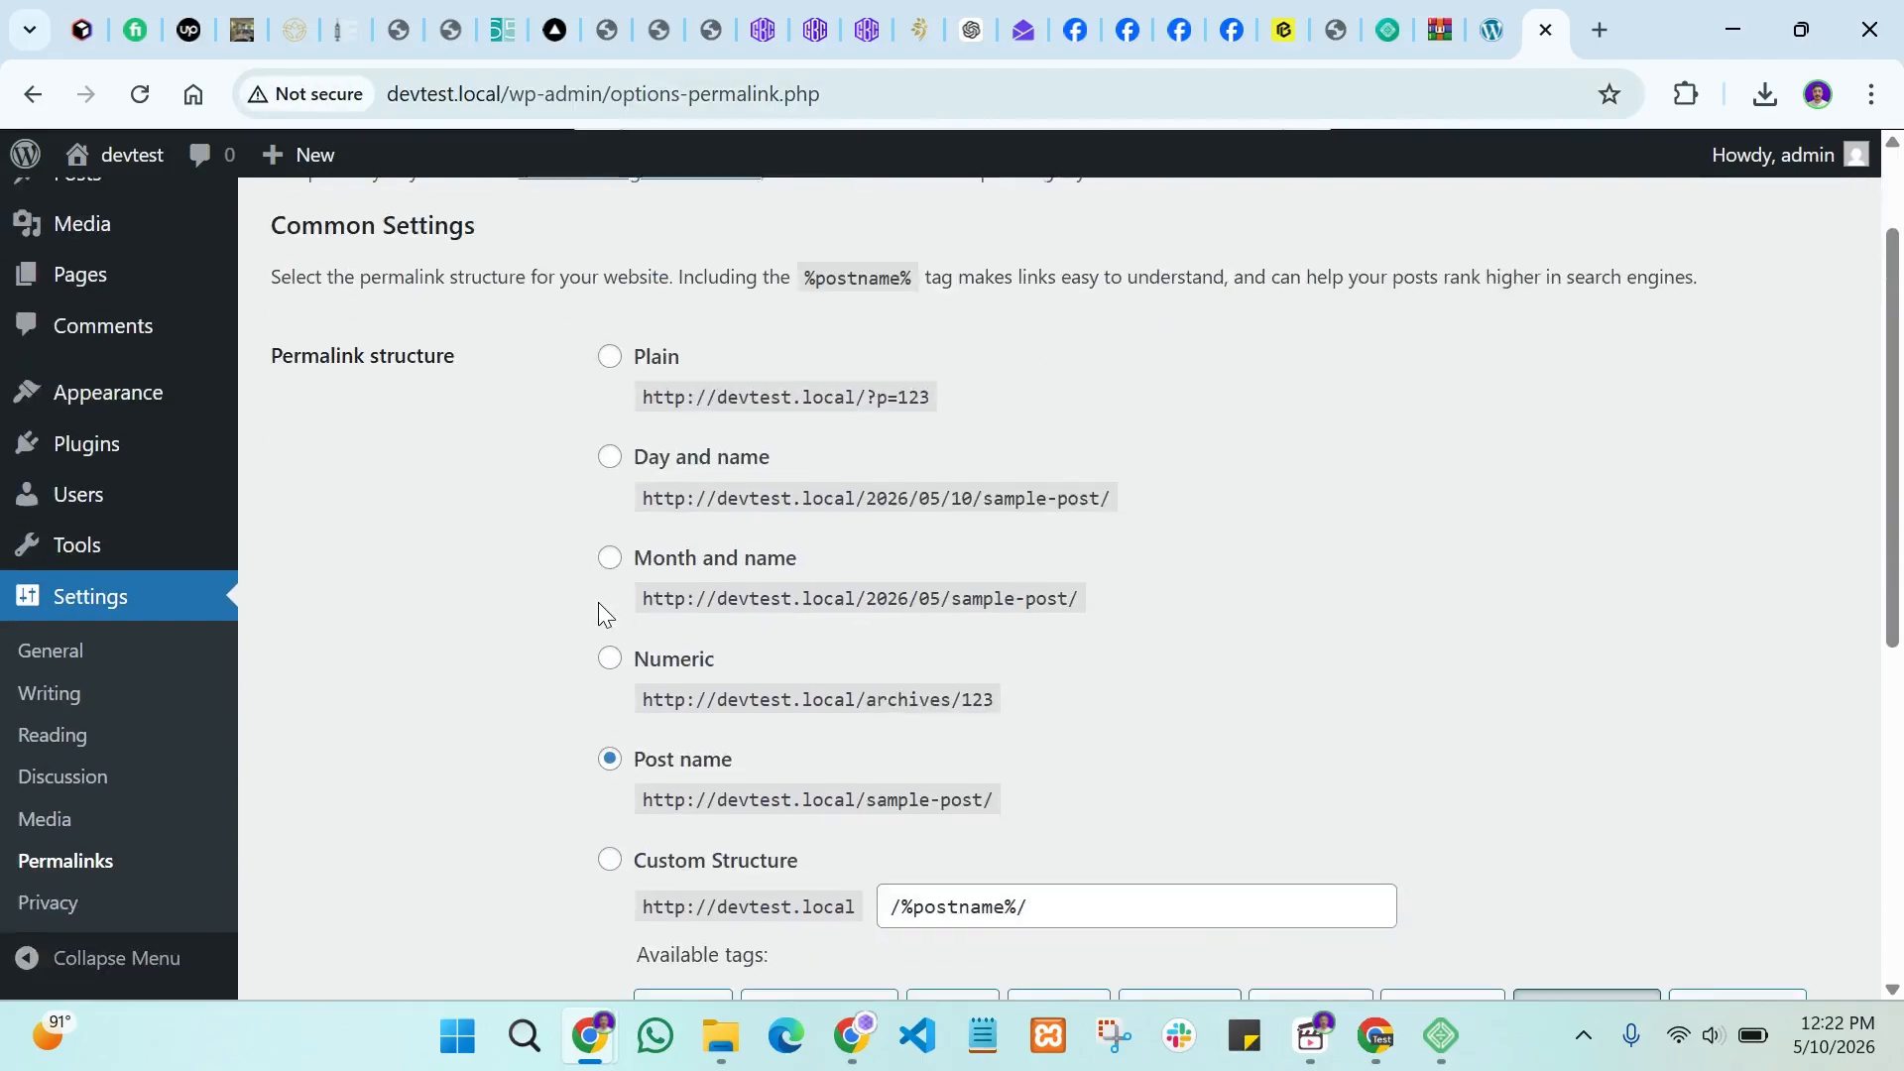
pyautogui.scroll(-1, 600, 616)
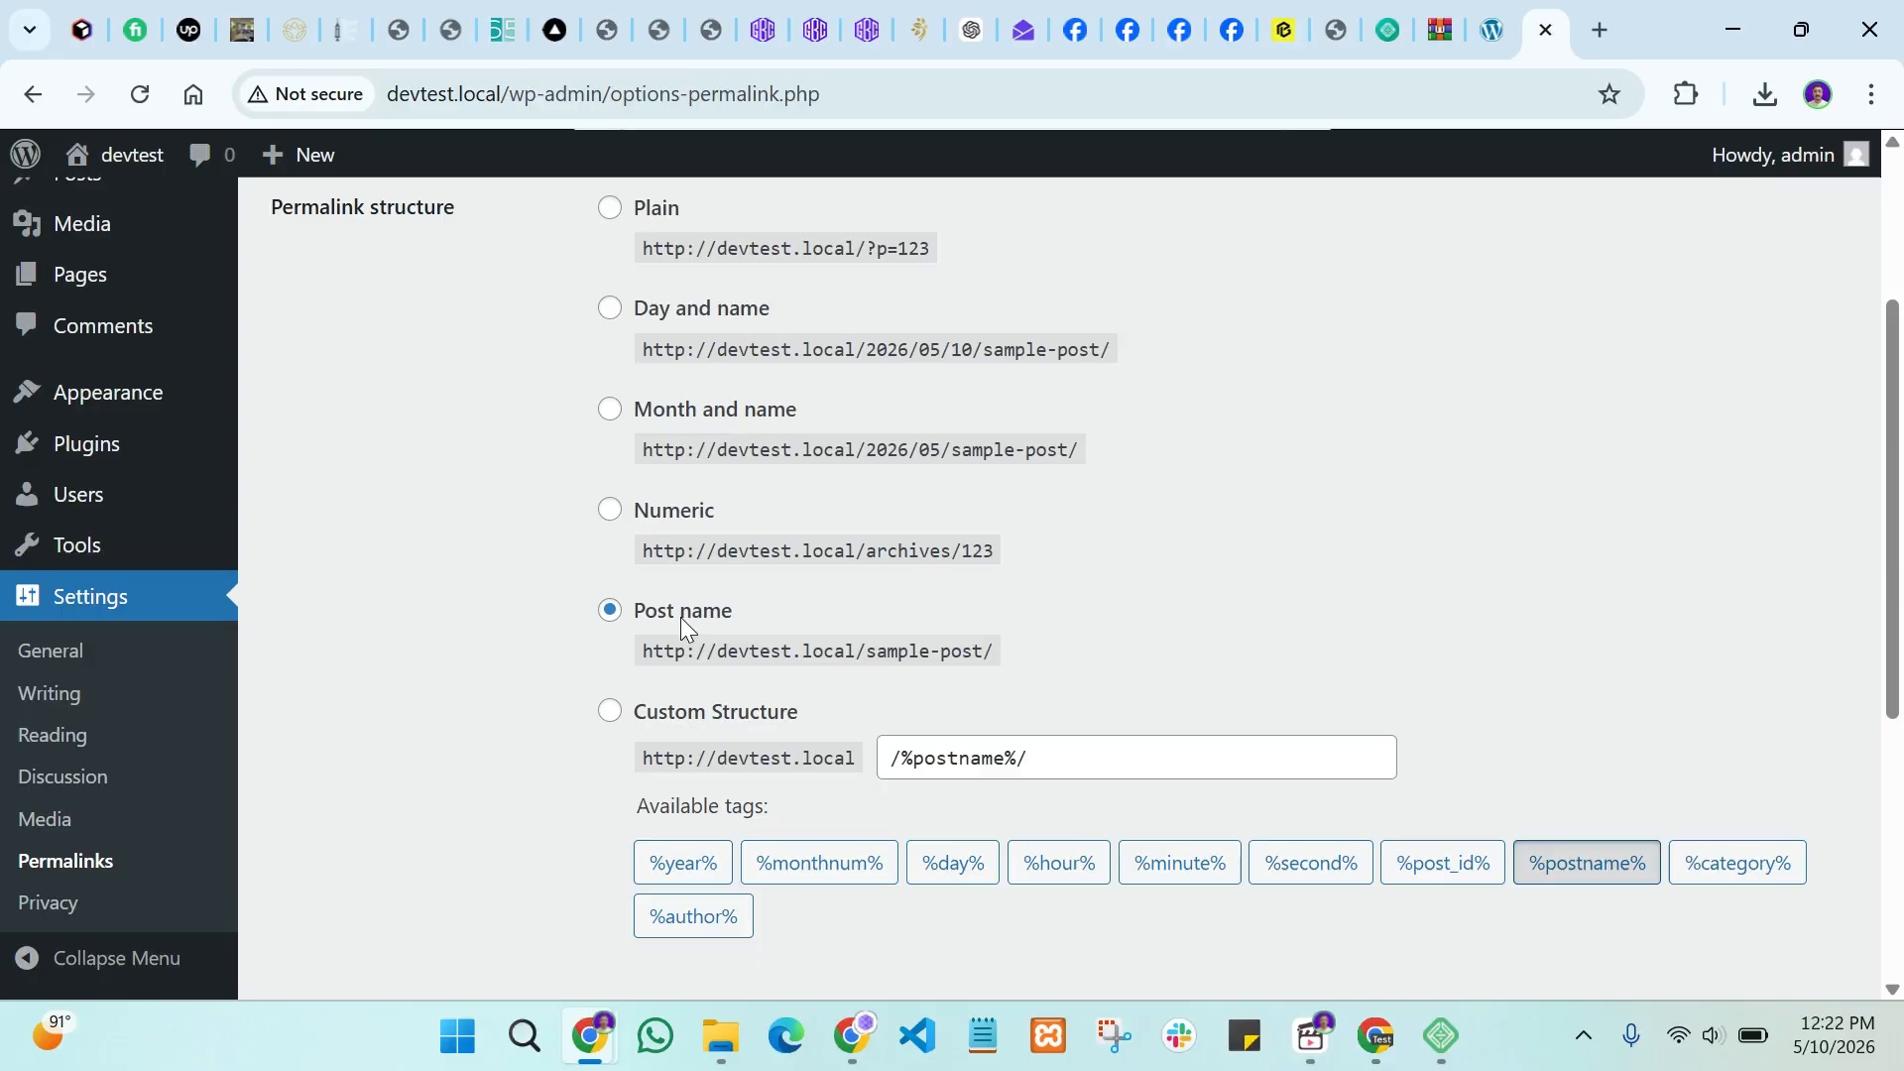
# Step: Choose the Post name (/%postname%/) permalink structure
pyautogui.click(836, 611)
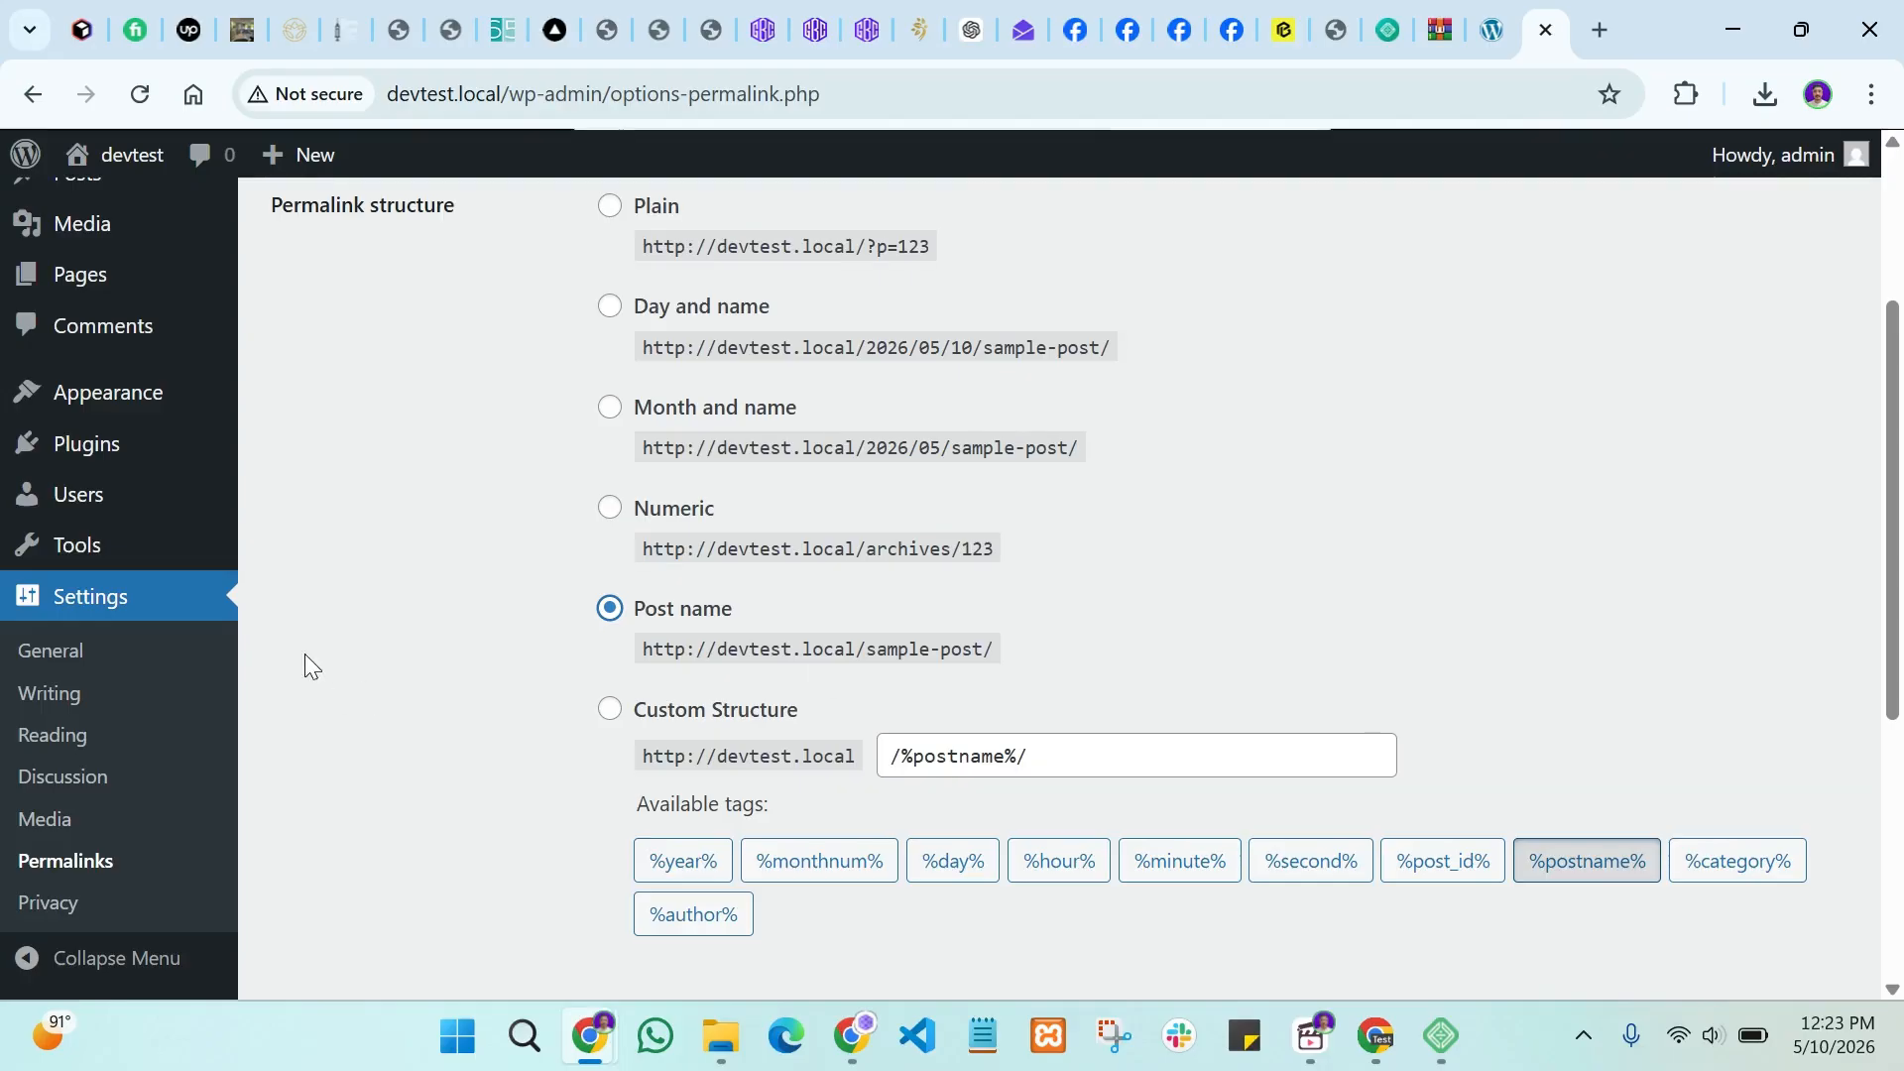
pyautogui.scroll(-5, 383, 646)
pyautogui.scroll(8, 801, 544)
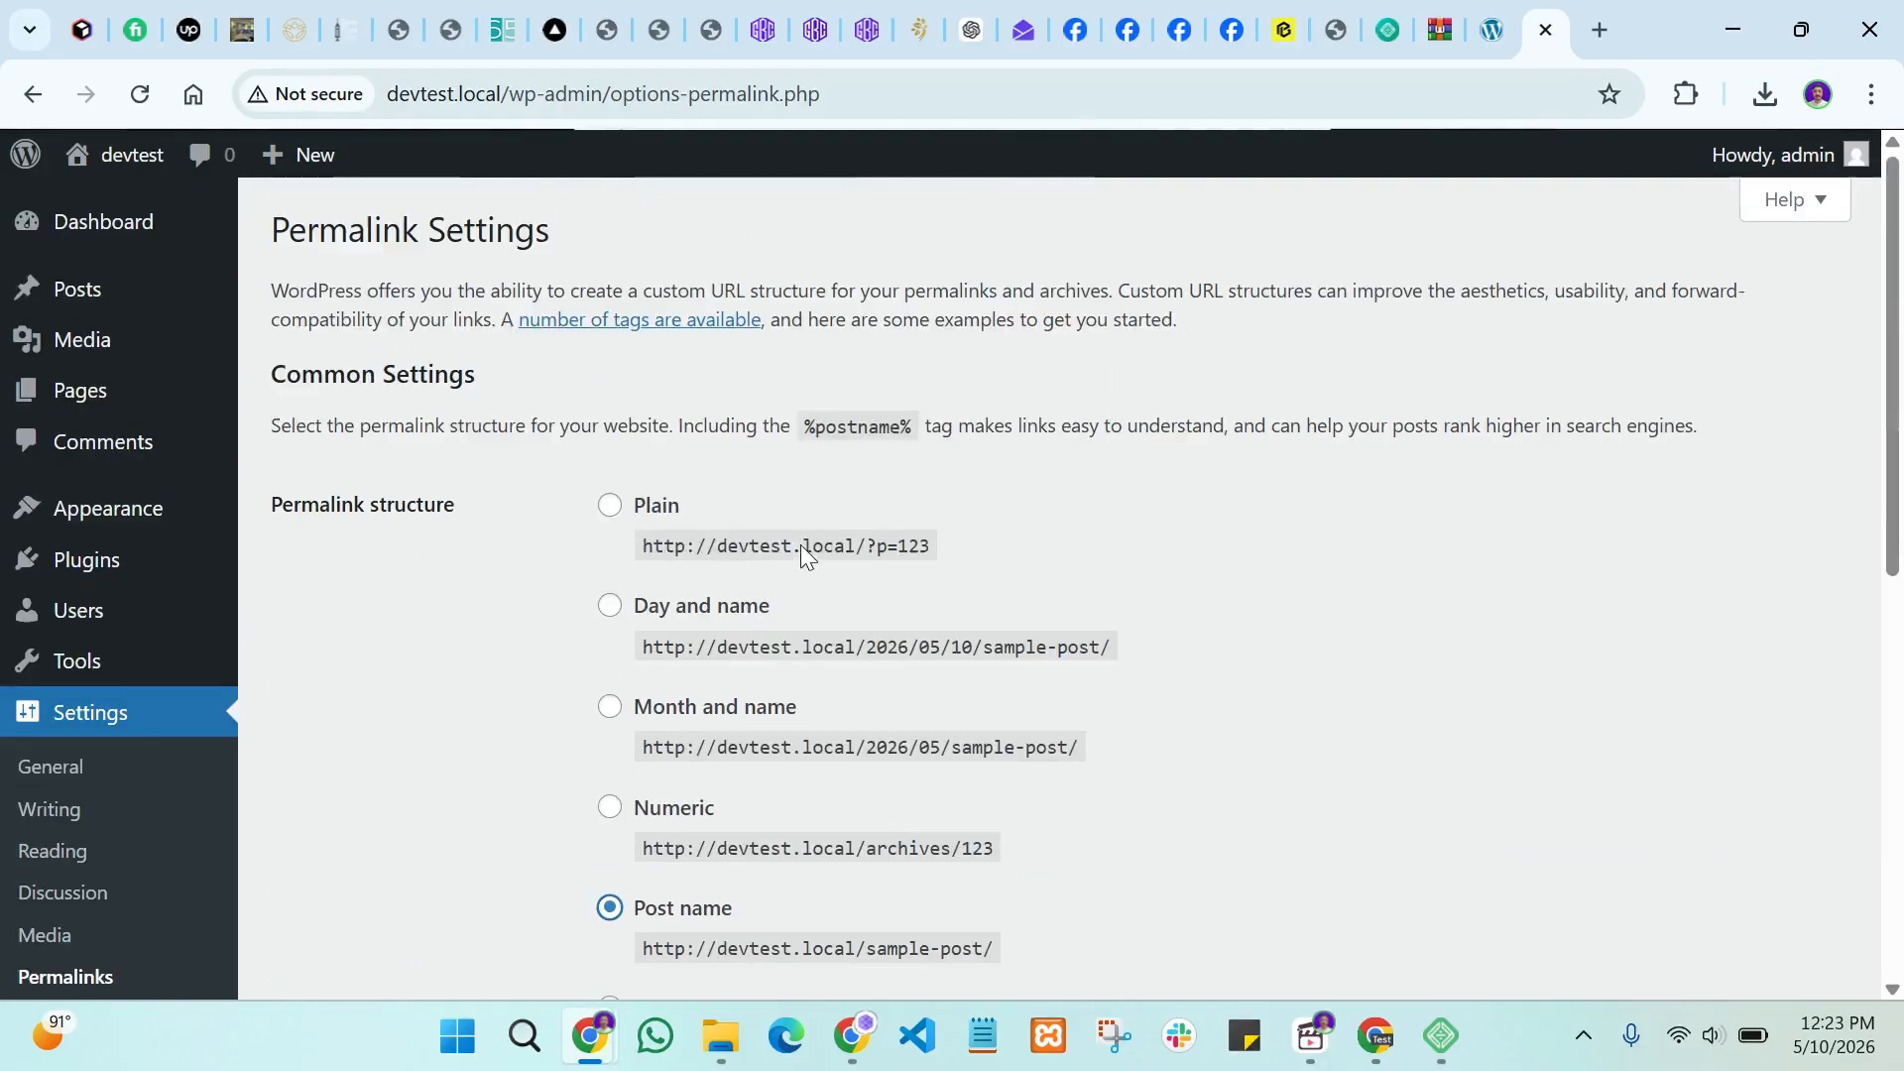
pyautogui.scroll(-4, 702, 599)
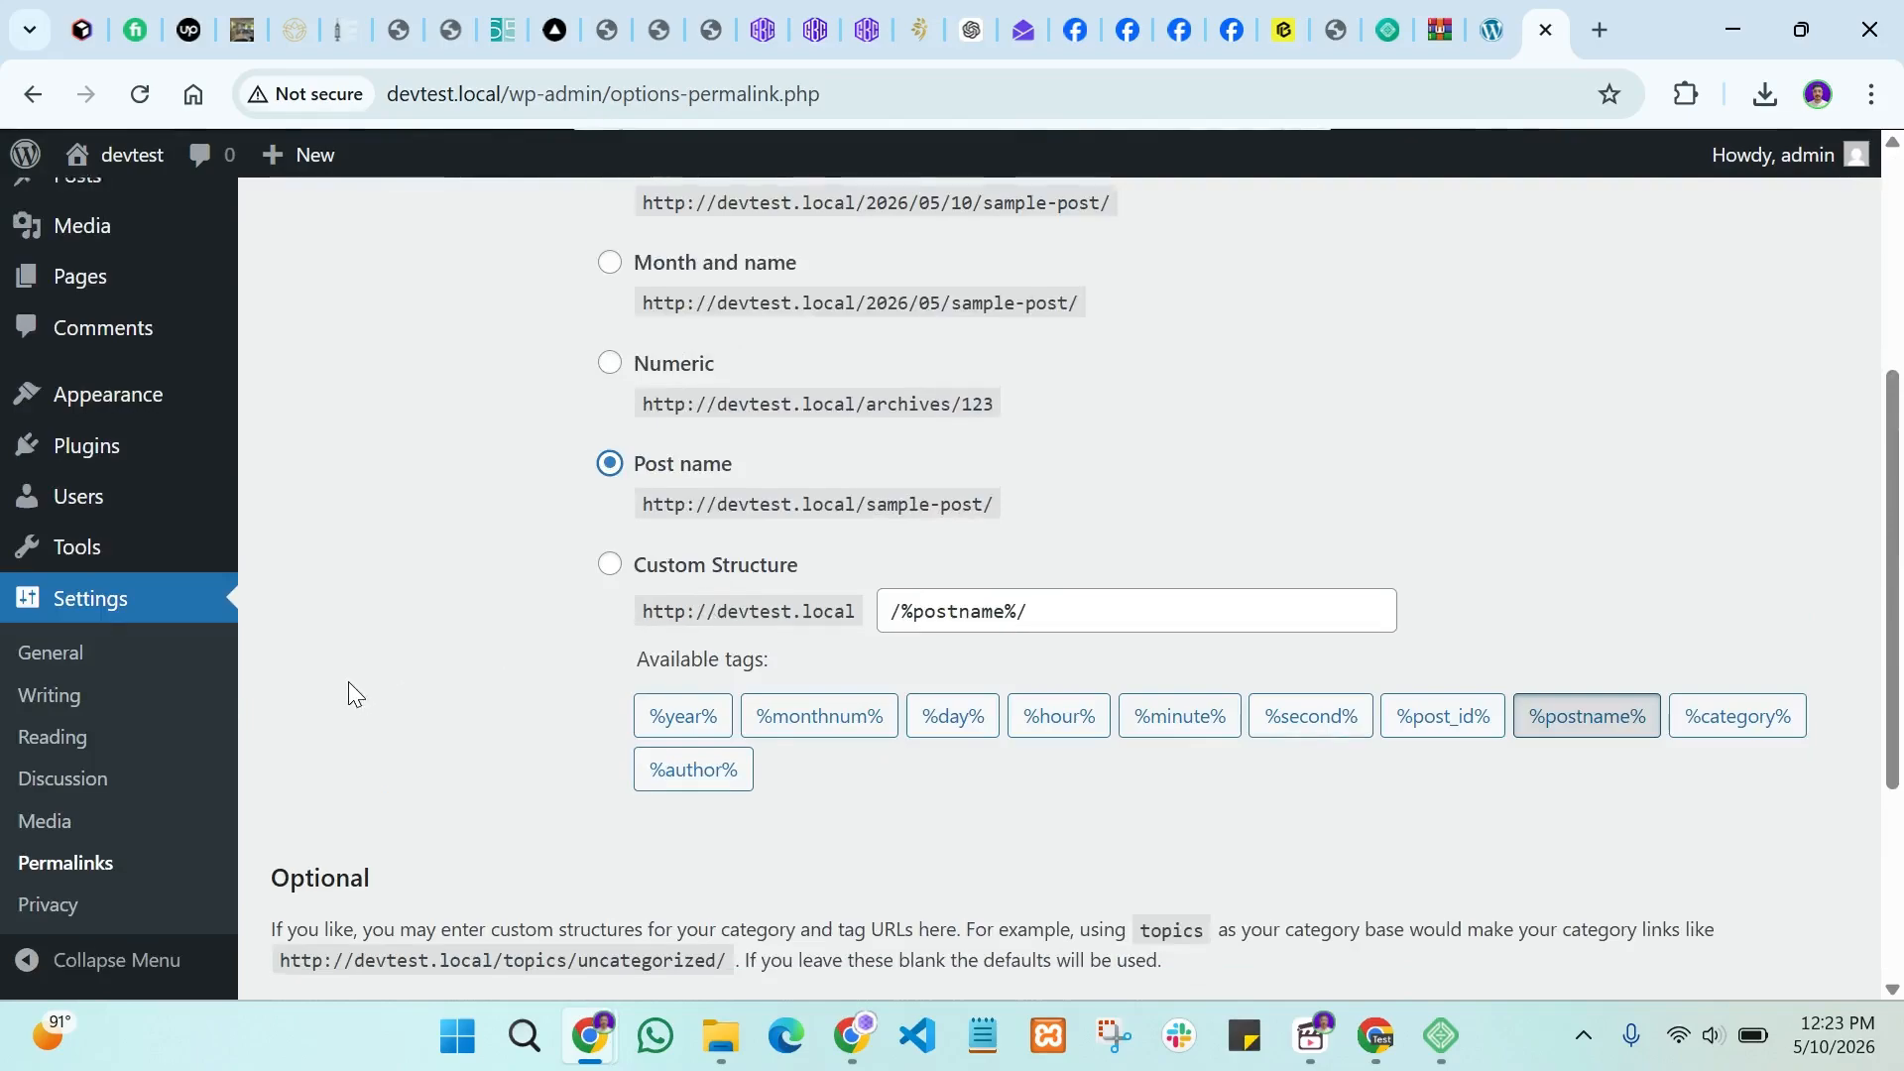
pyautogui.scroll(5, 348, 684)
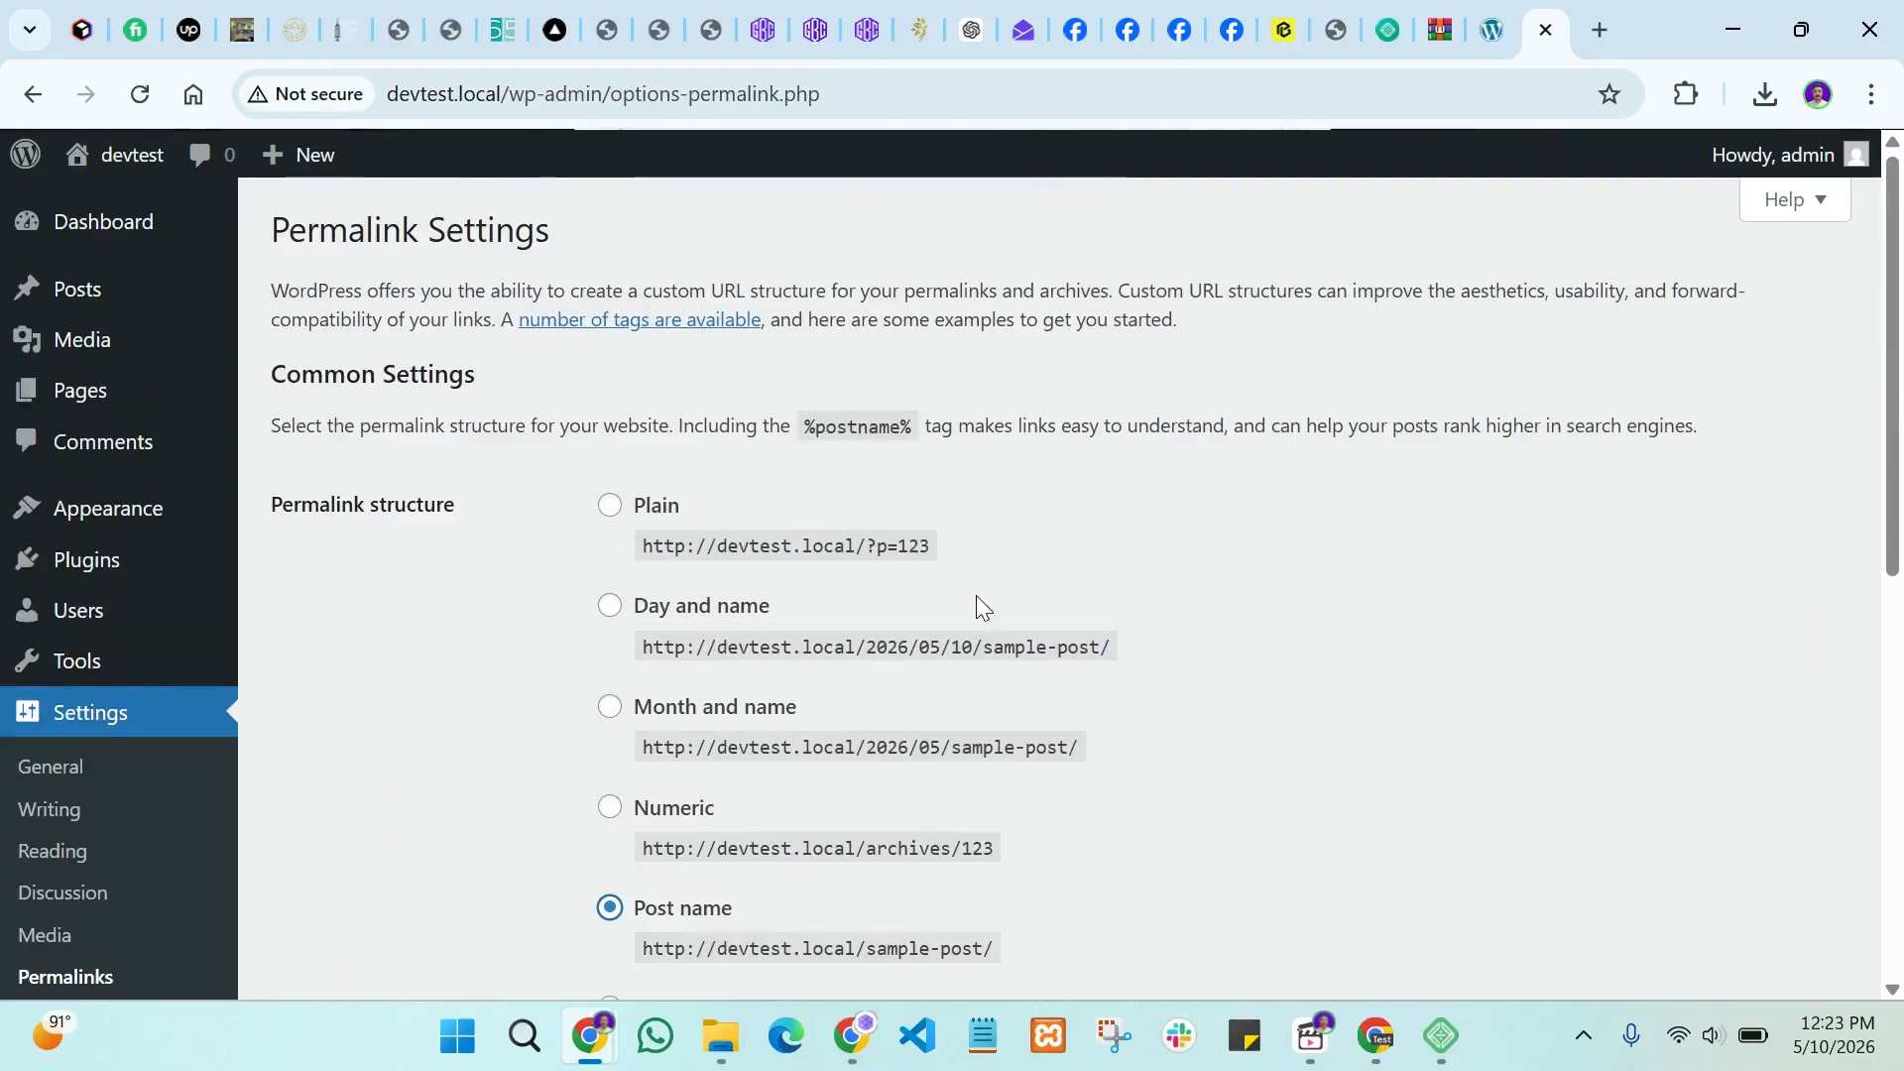